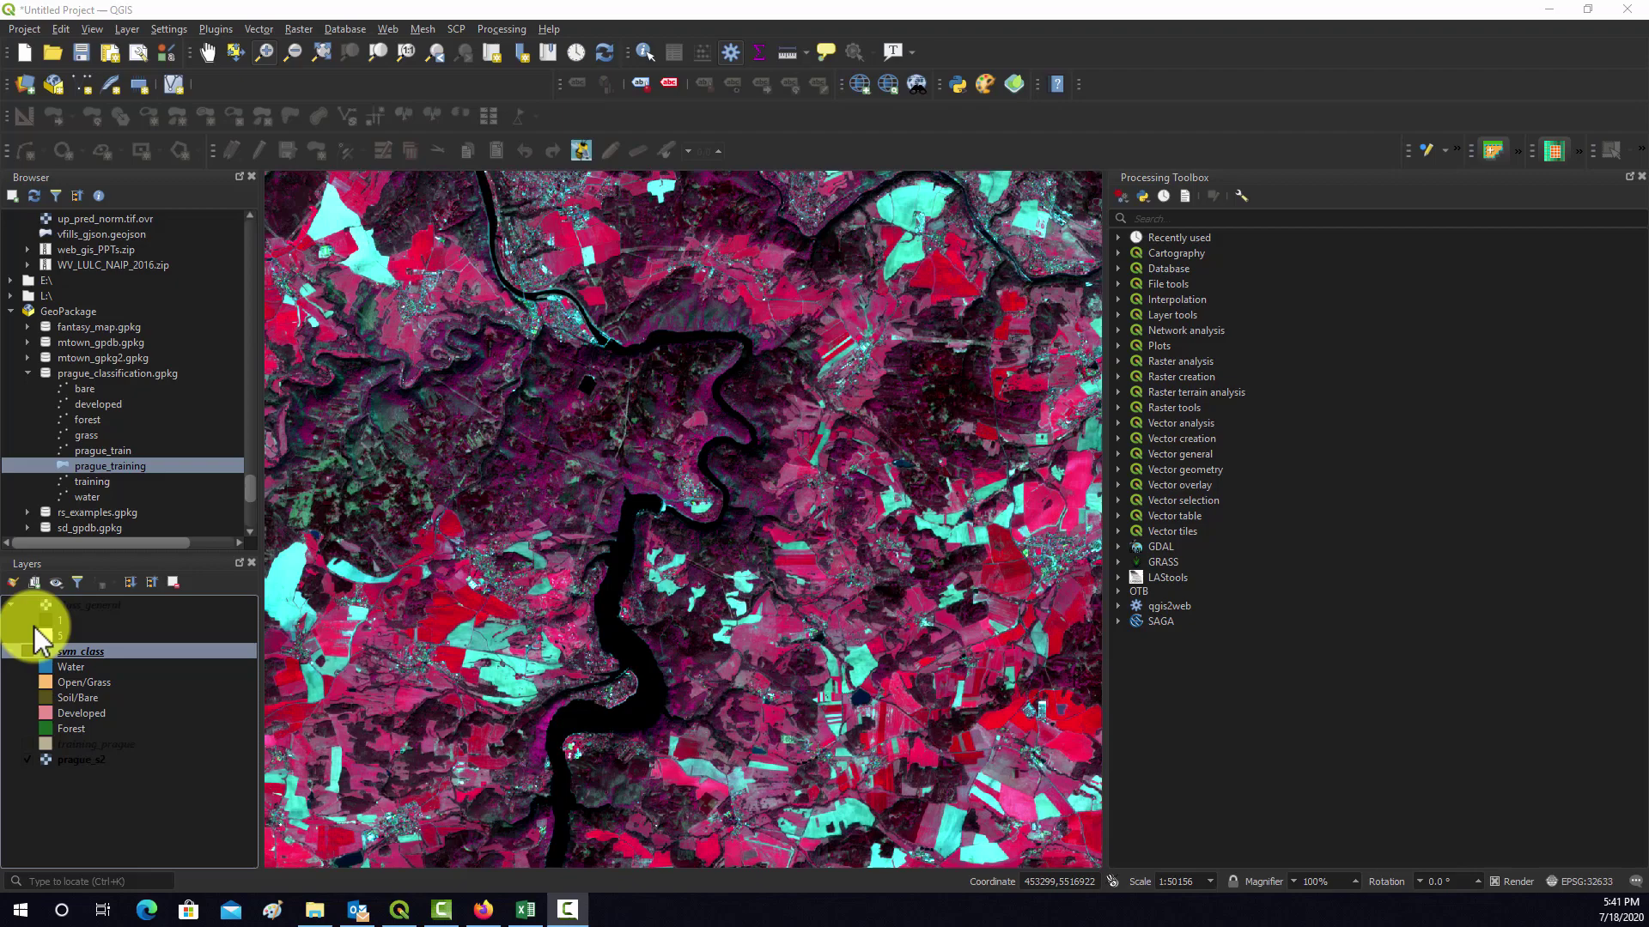
Collapse the svm_class and class_general legends and zoom the map out.
left_click(11, 651)
left_click(11, 604)
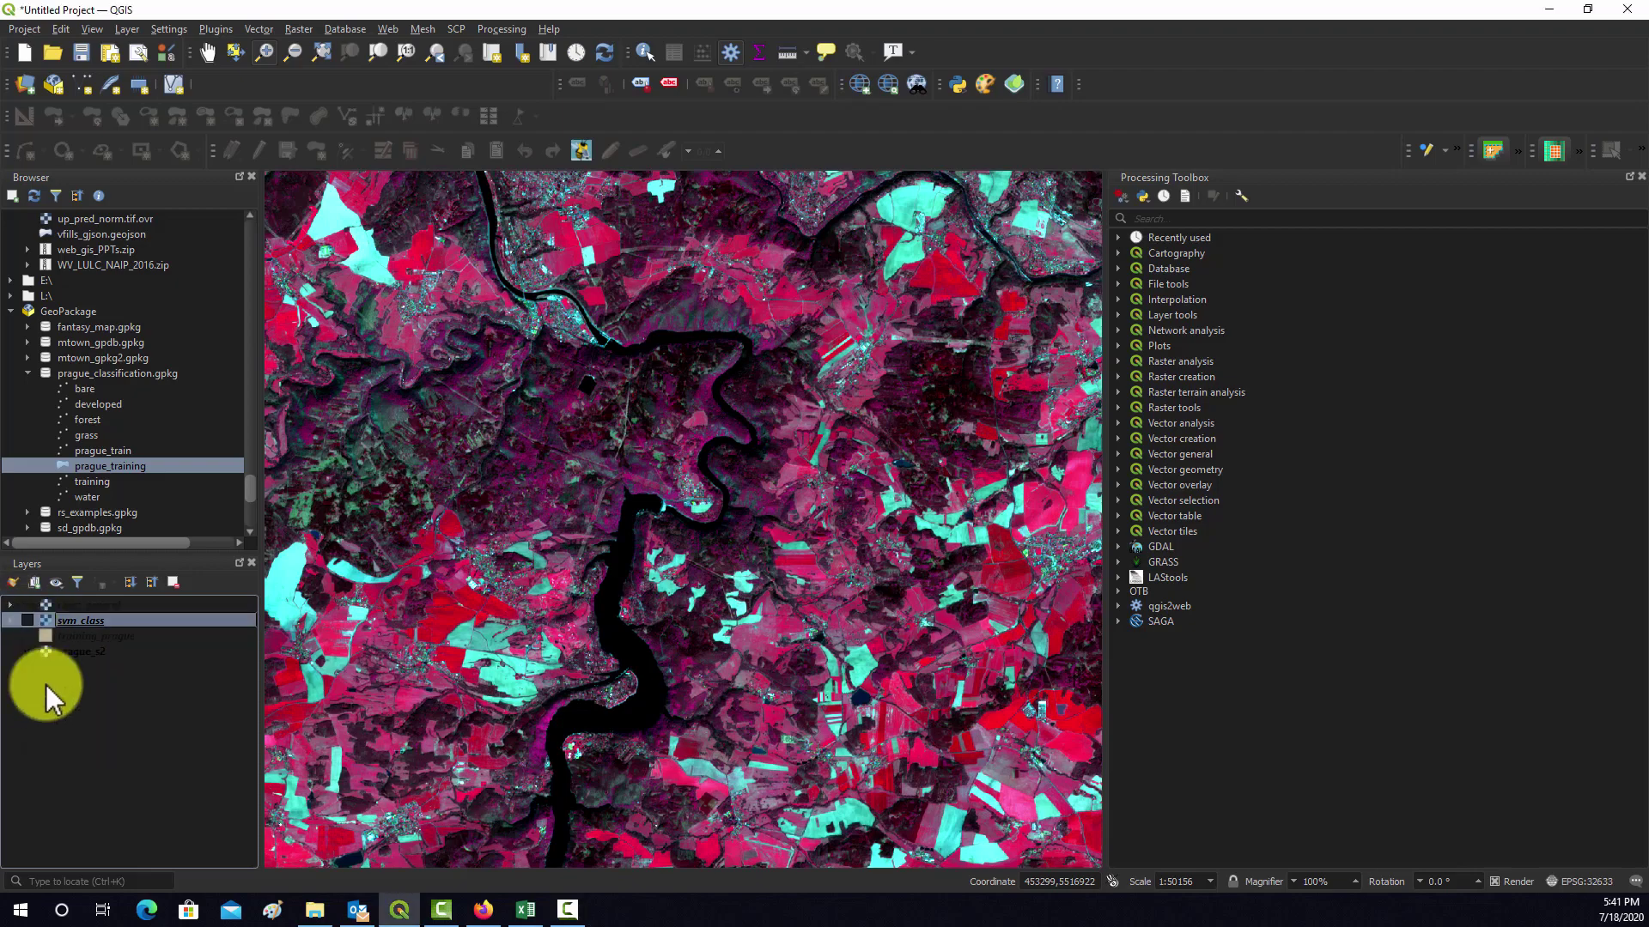
scroll(570, 615, "down", 2)
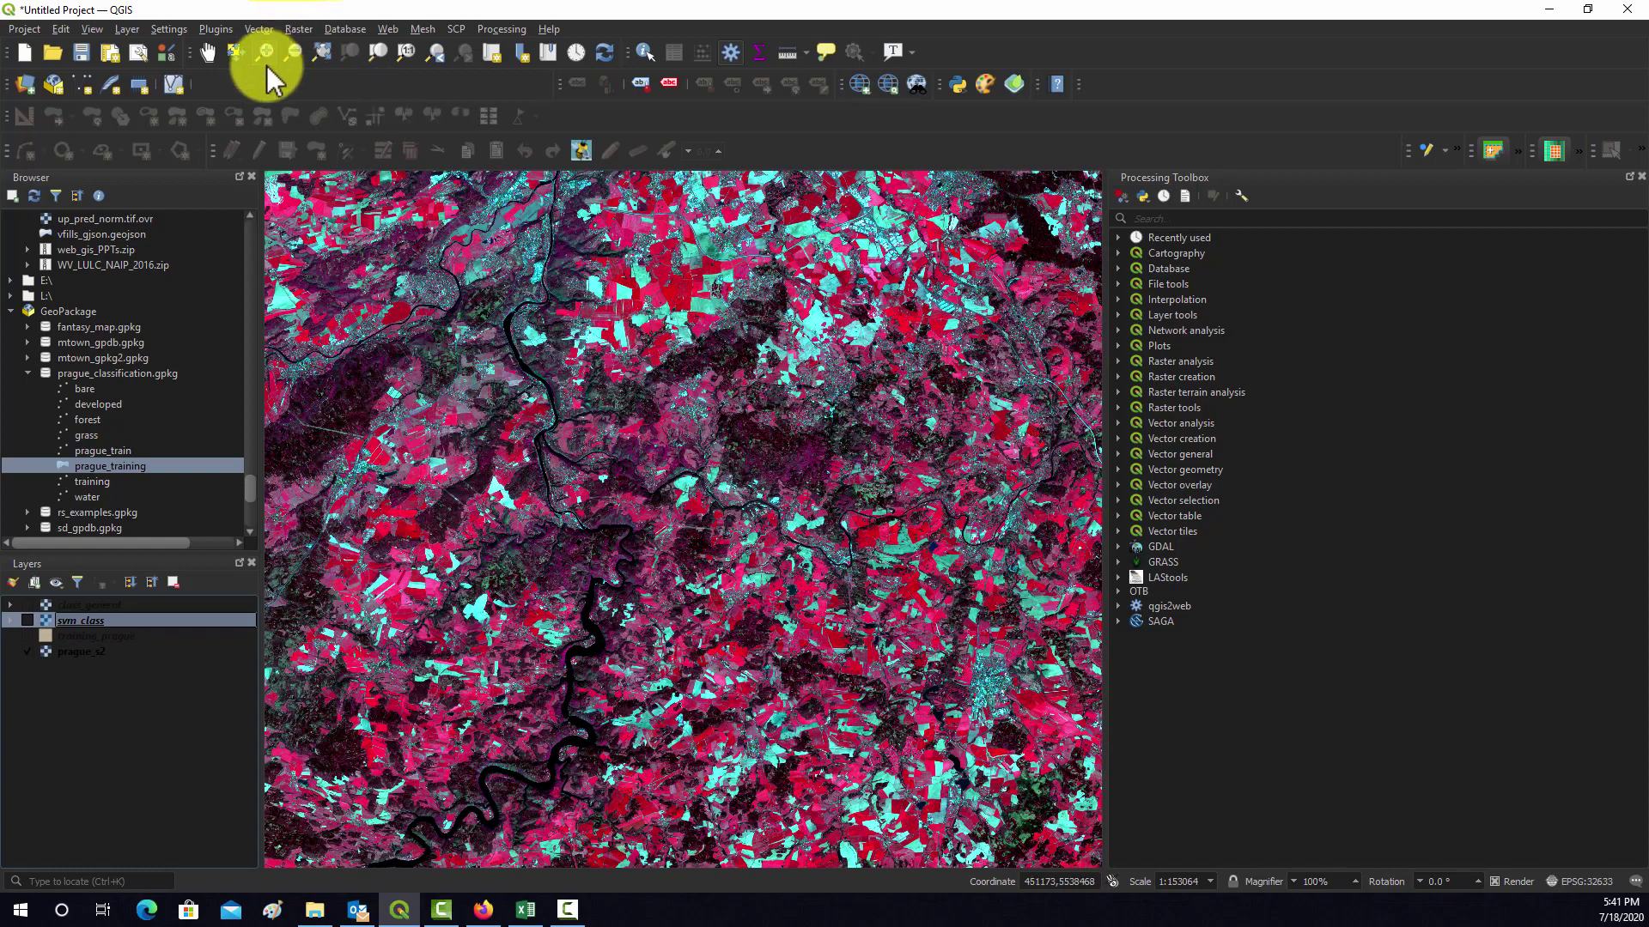
Pan and zoom the map to frame the town and its surrounding fields.
left_click(209, 51)
left_click_drag(853, 618, 456, 324)
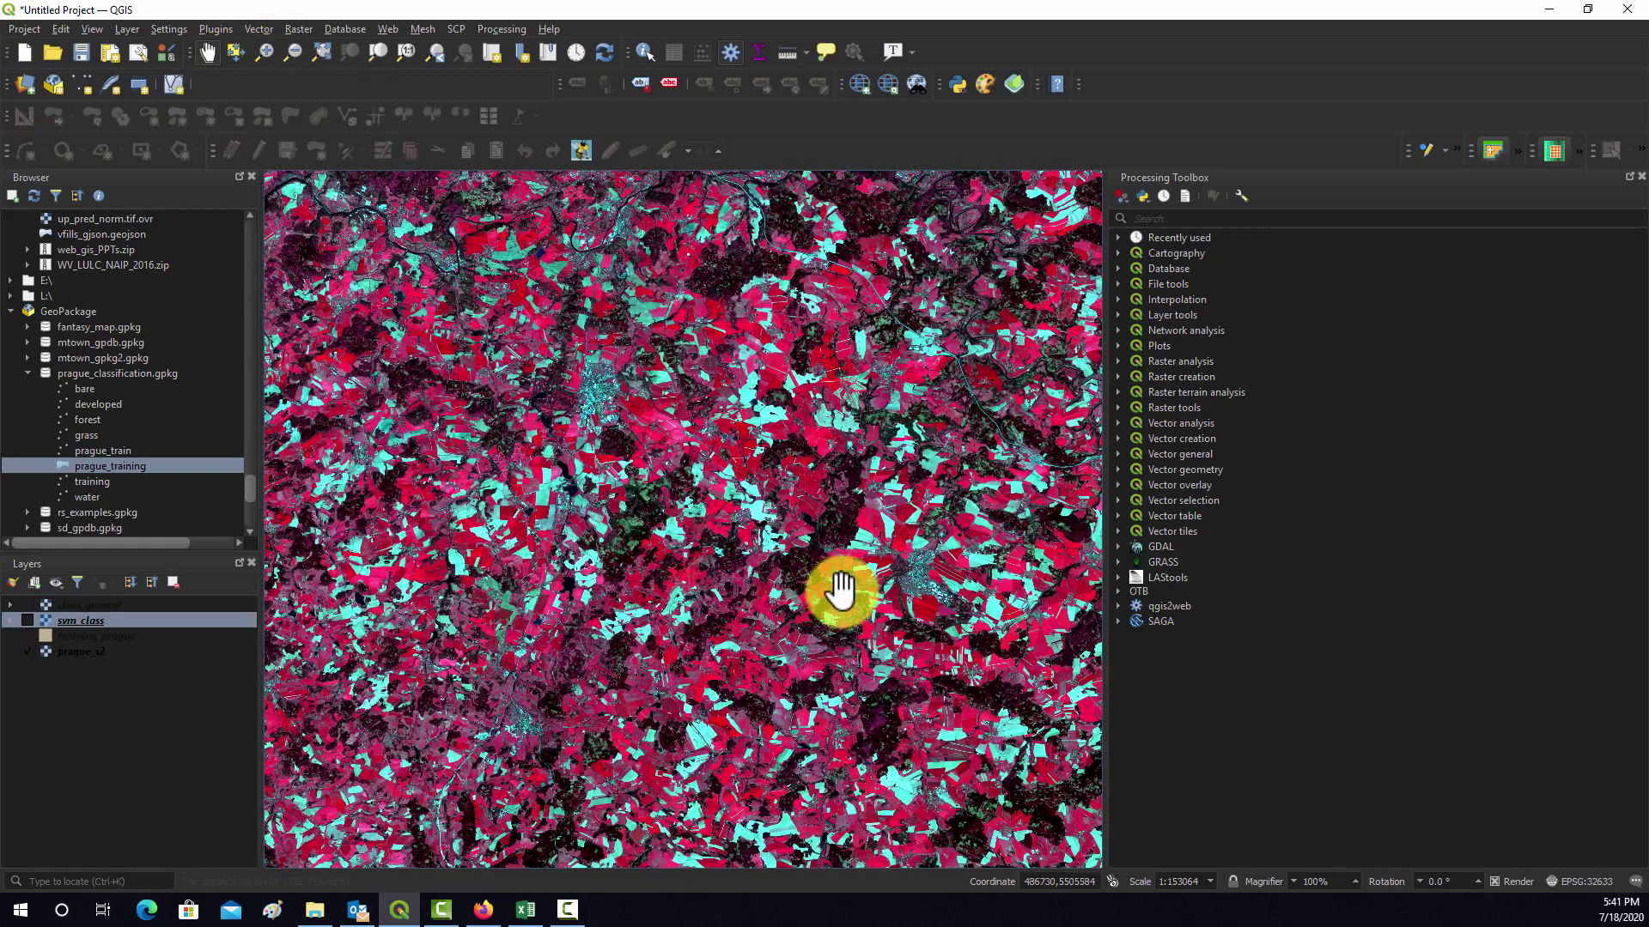
left_click_drag(842, 589, 595, 523)
scroll(595, 522, "up", 2)
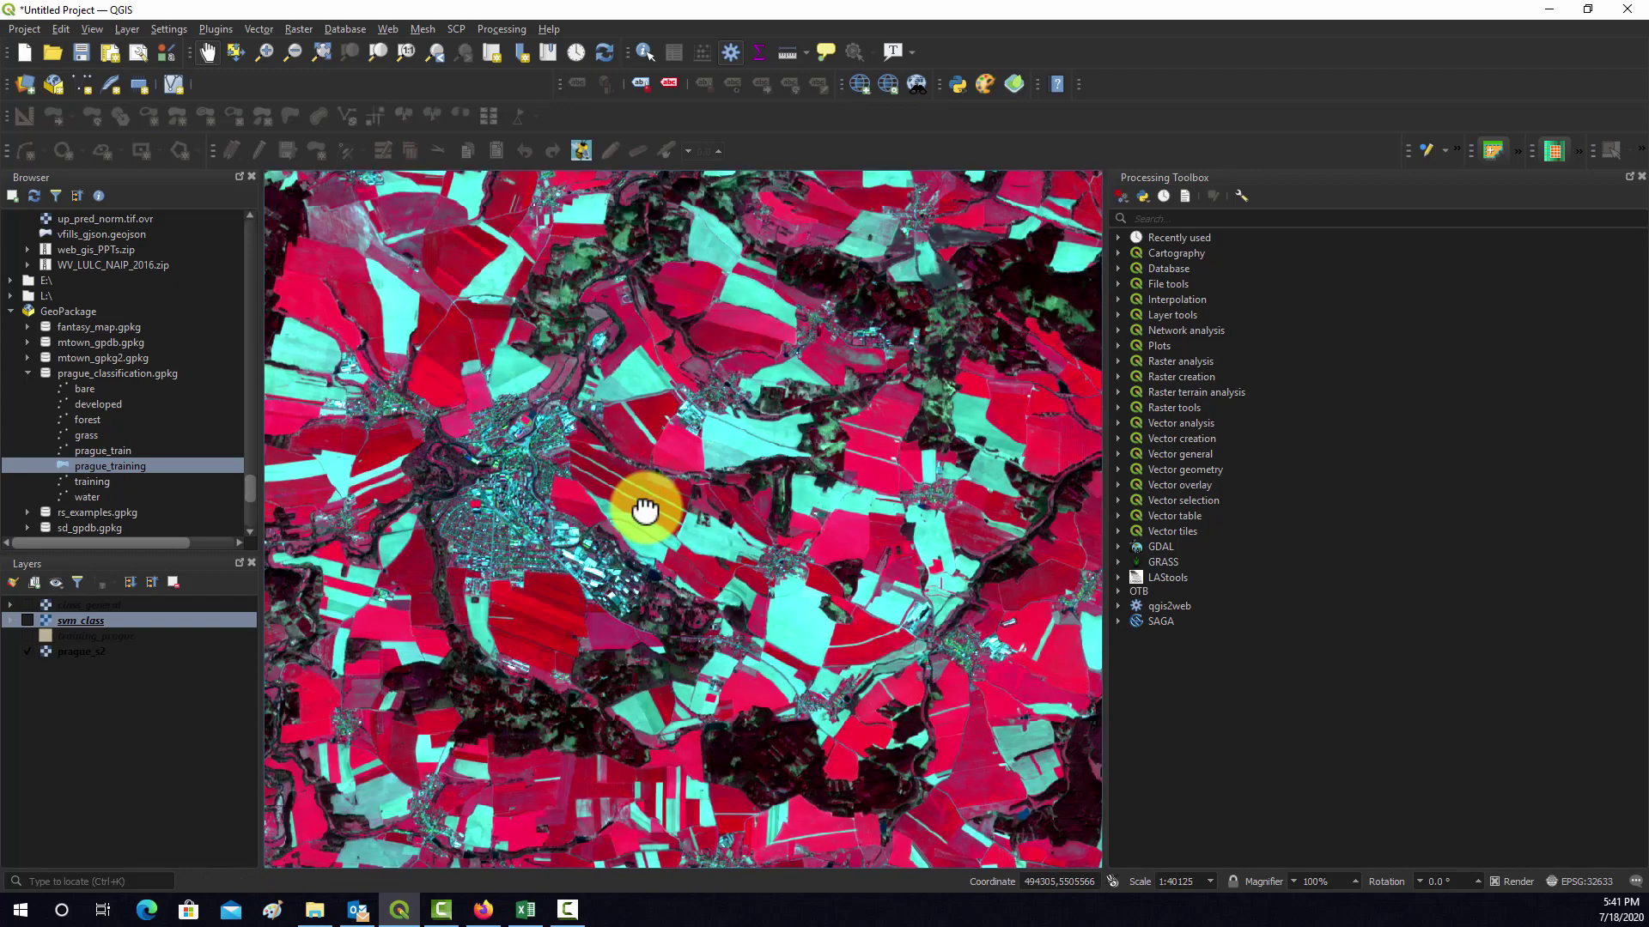
scroll(645, 507, "up", 1)
scroll(647, 533, "down", 1)
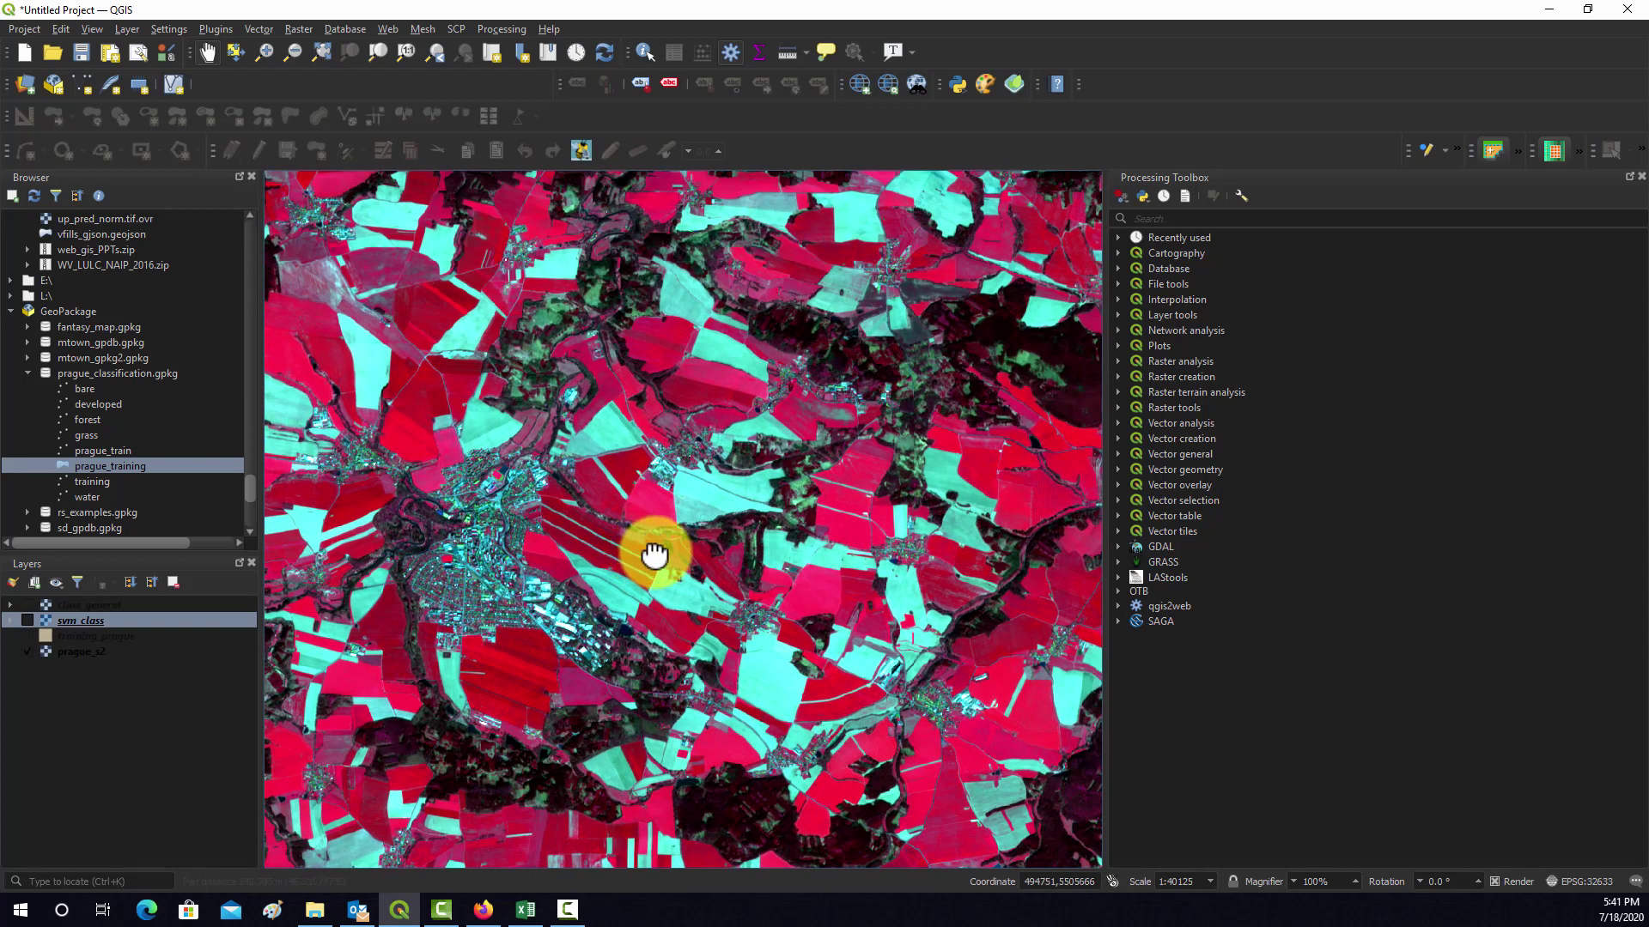
left_click_drag(639, 552, 649, 561)
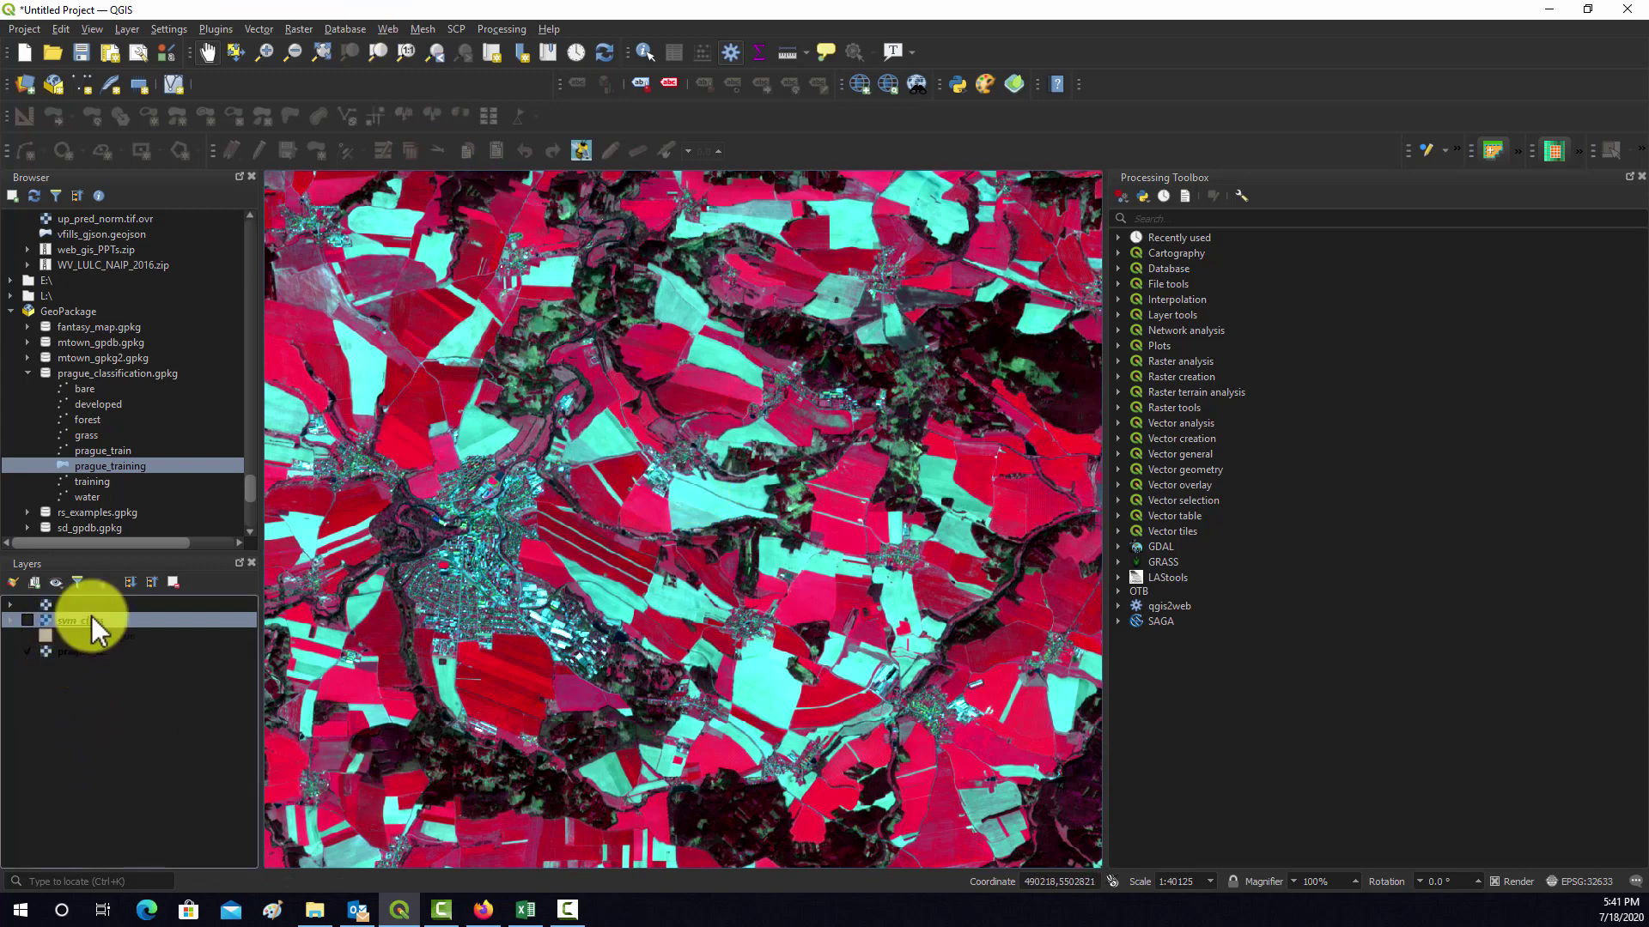
Open Clip Raster by Extent with prague_s2 as input and the map canvas as extent.
left_click(296, 29)
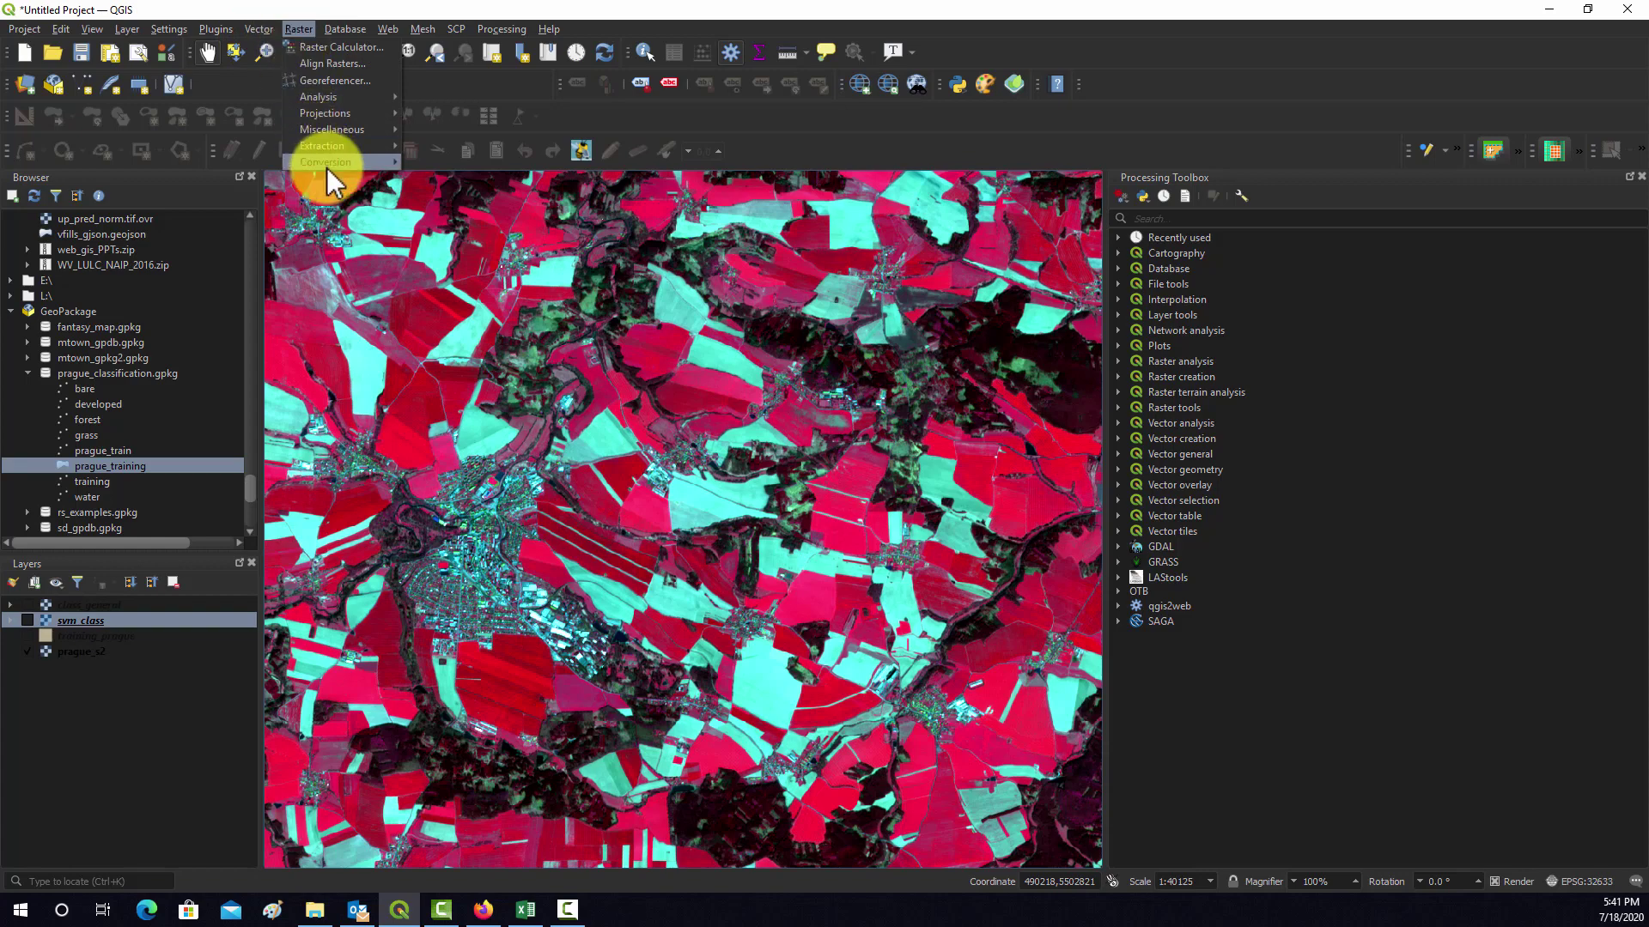
left_click(435, 147)
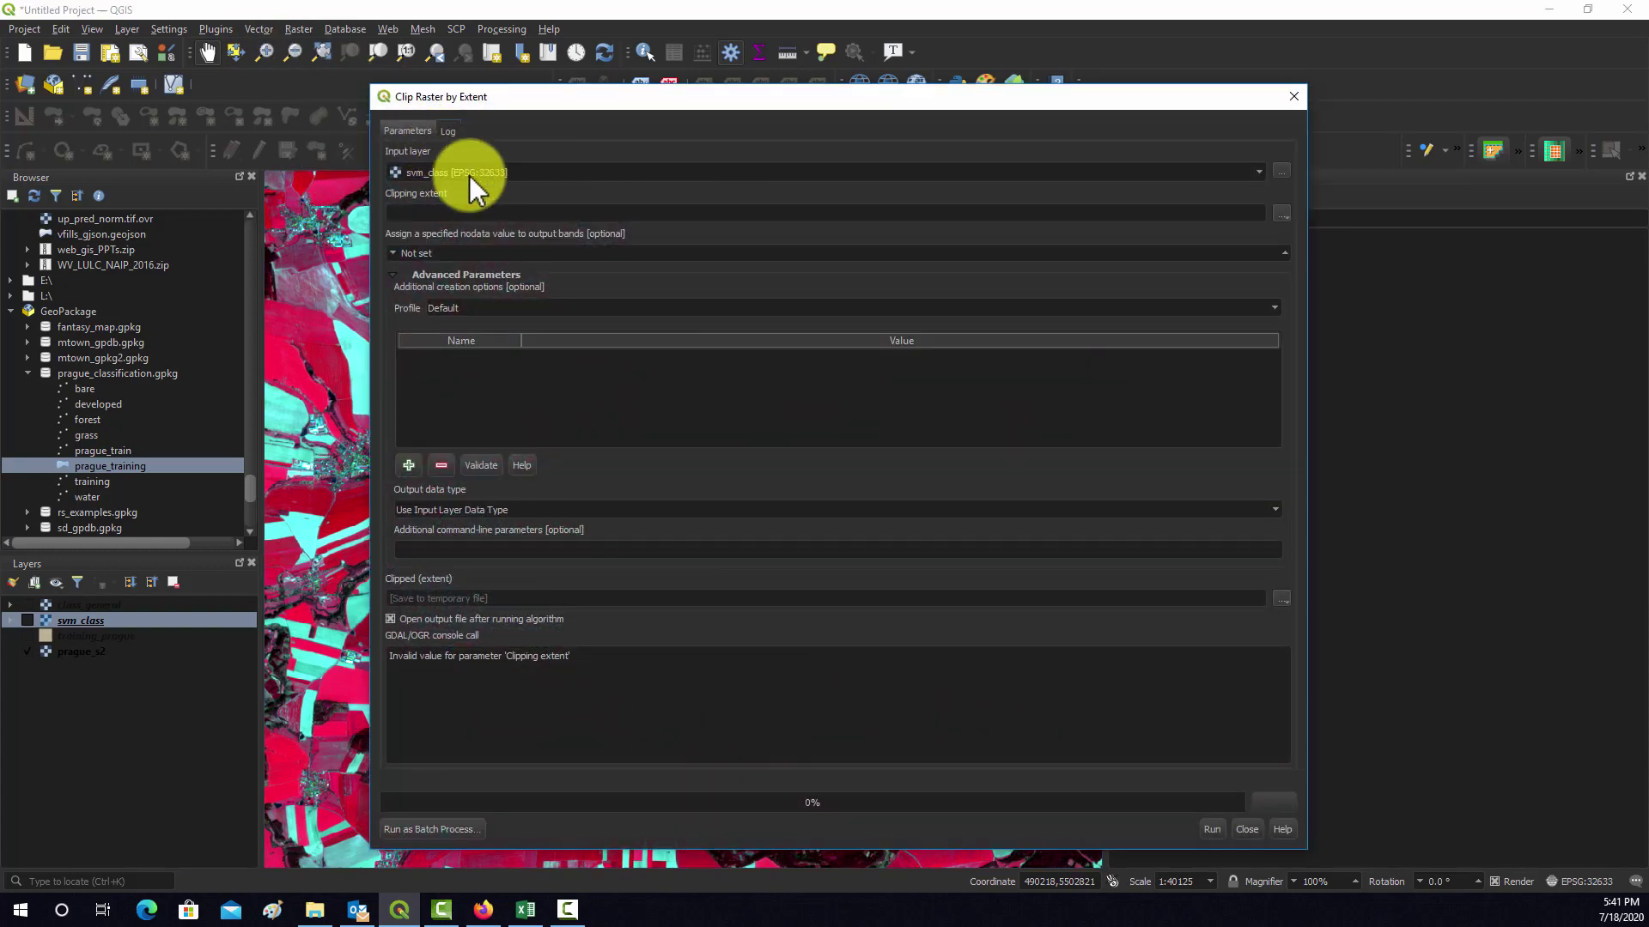
left_click(1279, 215)
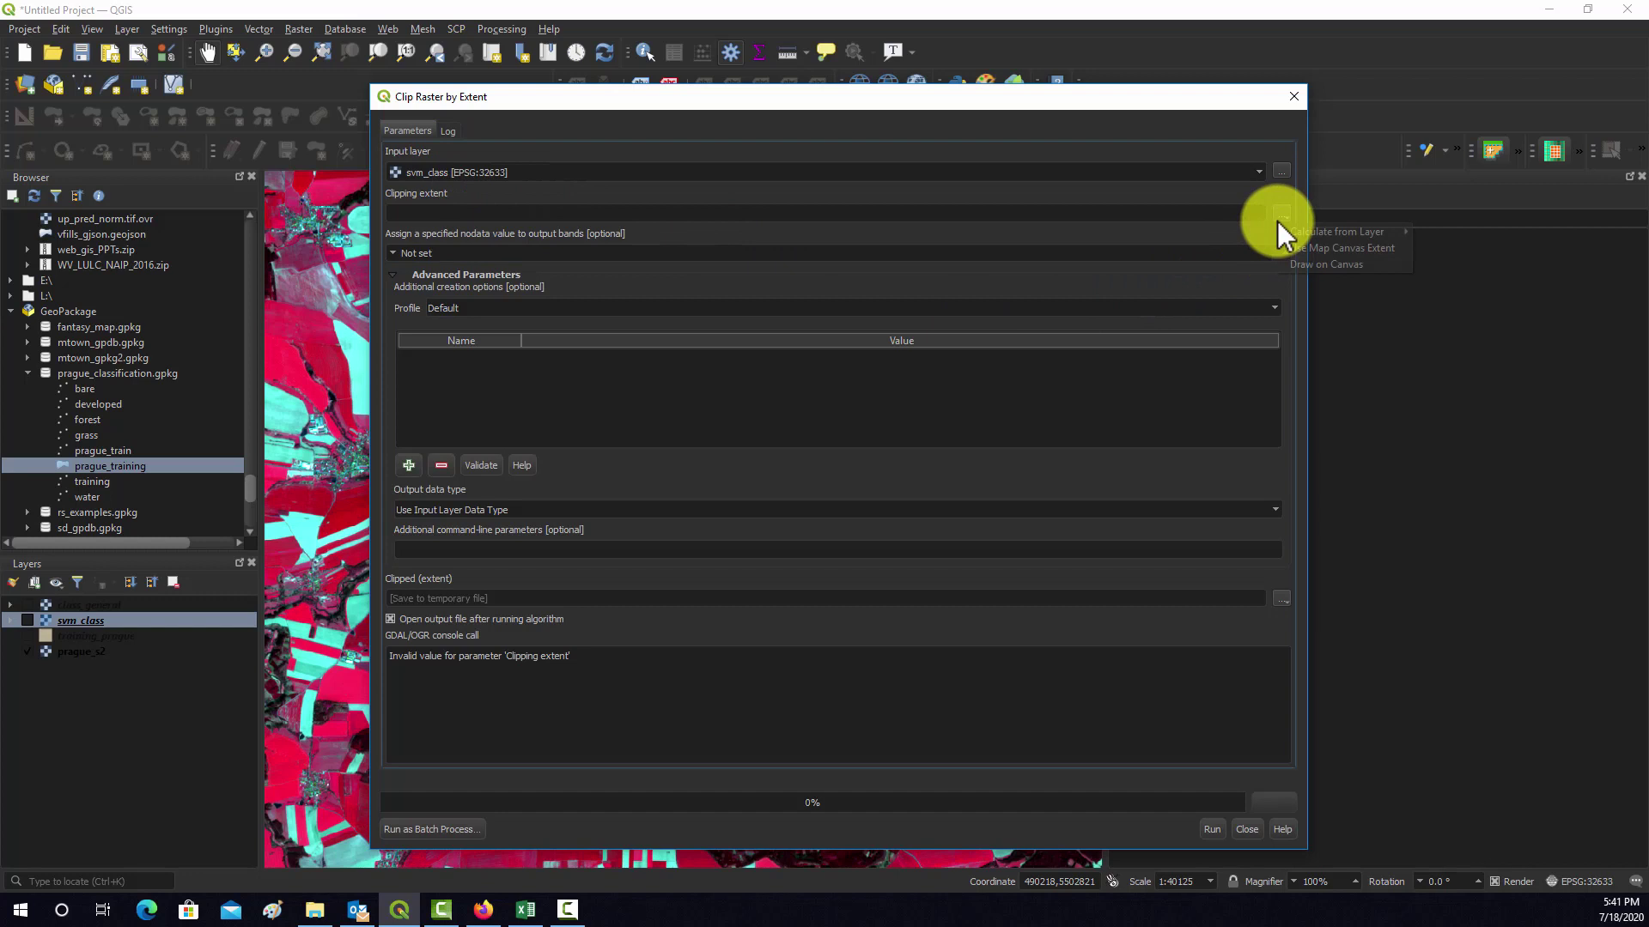
left_click(1321, 250)
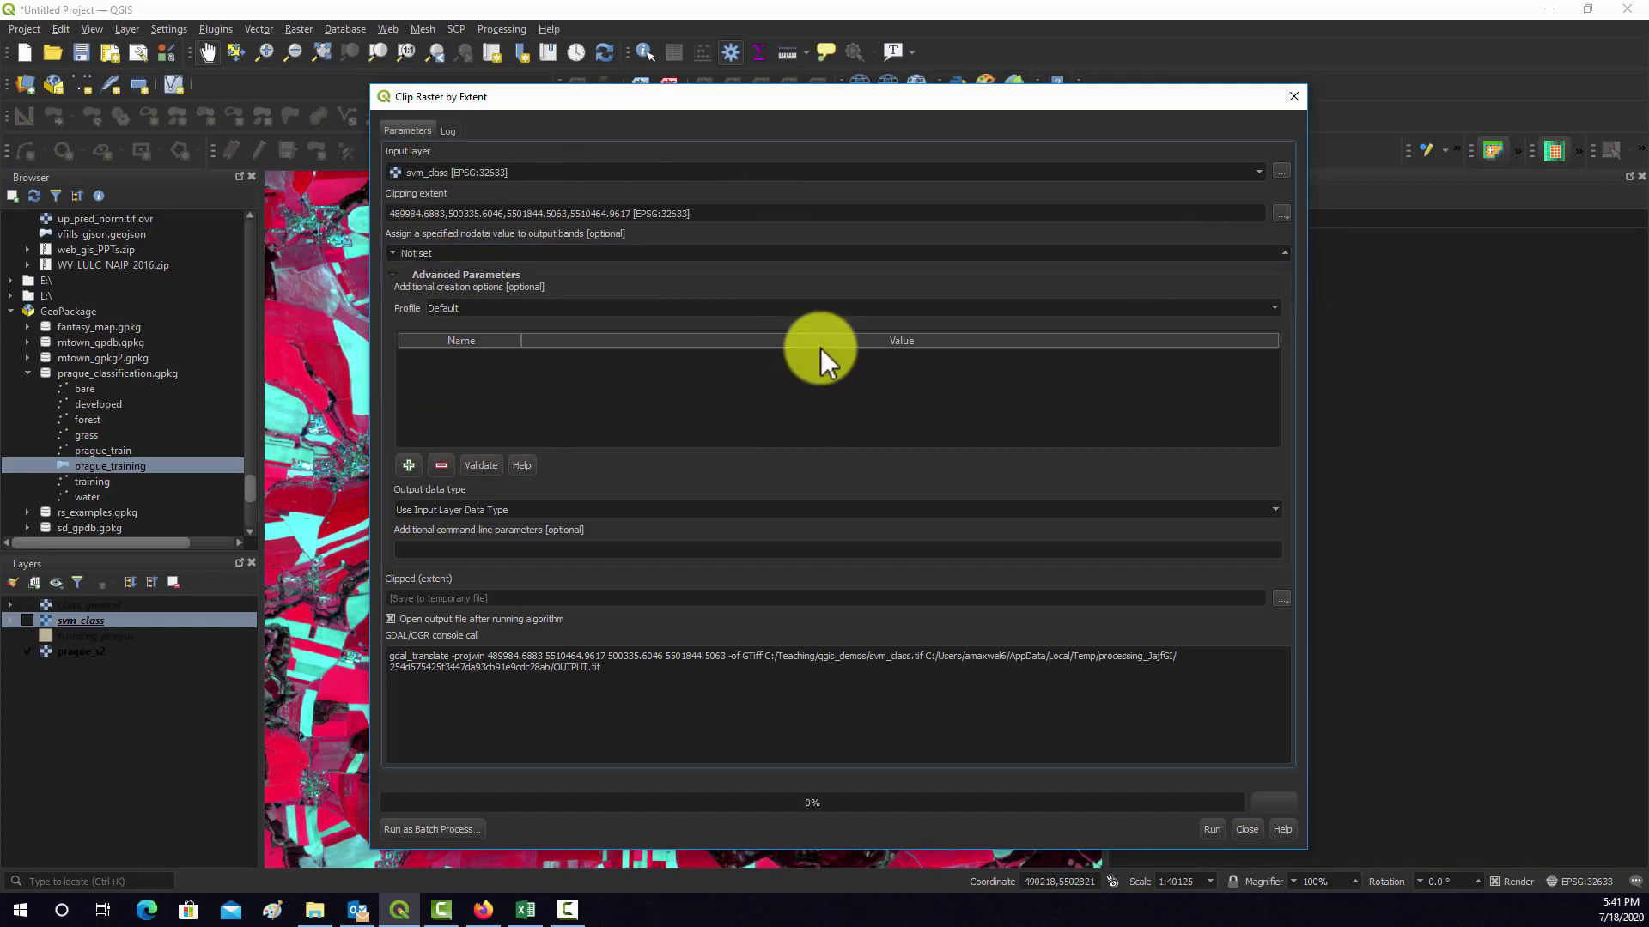
left_click(1219, 166)
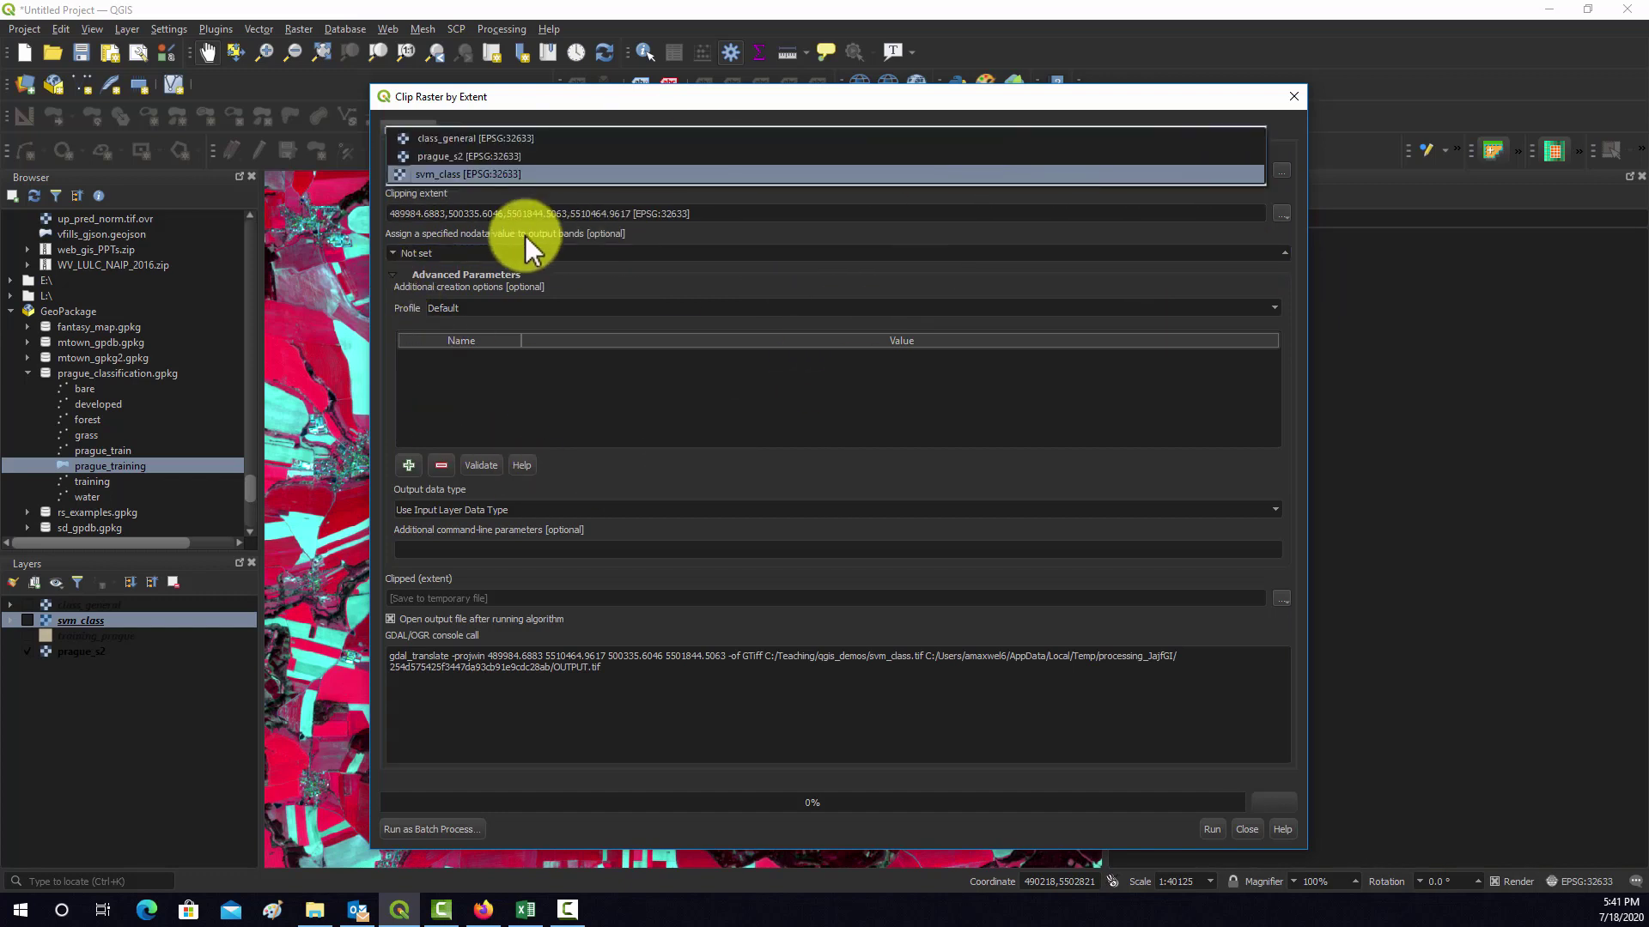
left_click(435, 155)
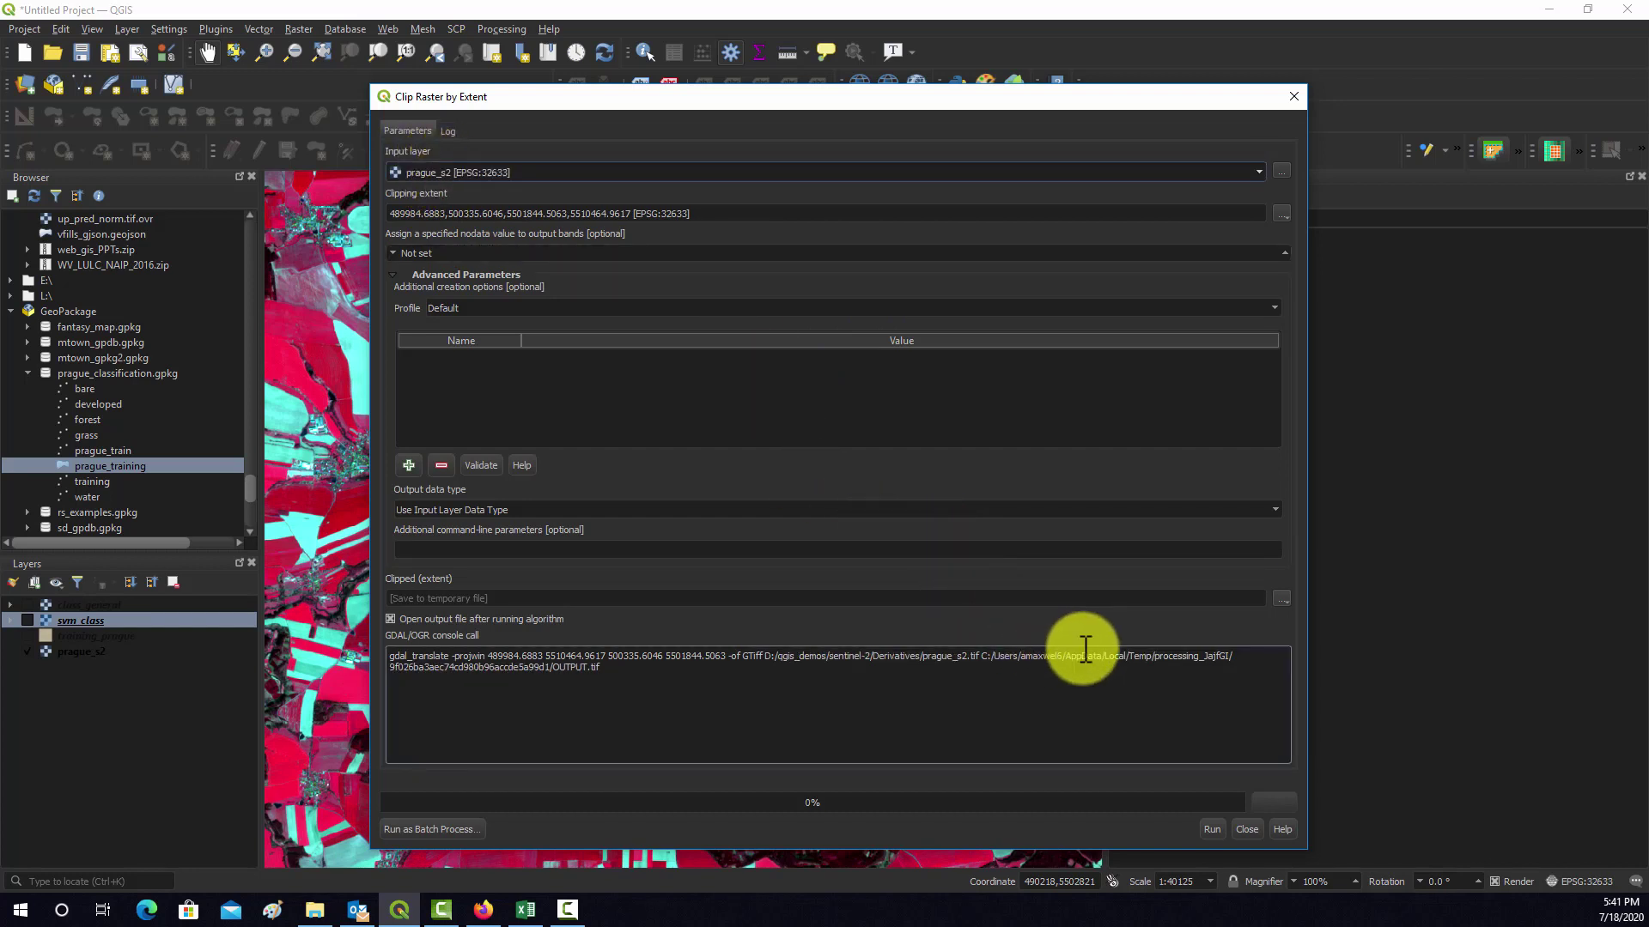
Save the clipped output as prague_subset3.tif and run the clip.
left_click(1282, 598)
left_click(1314, 632)
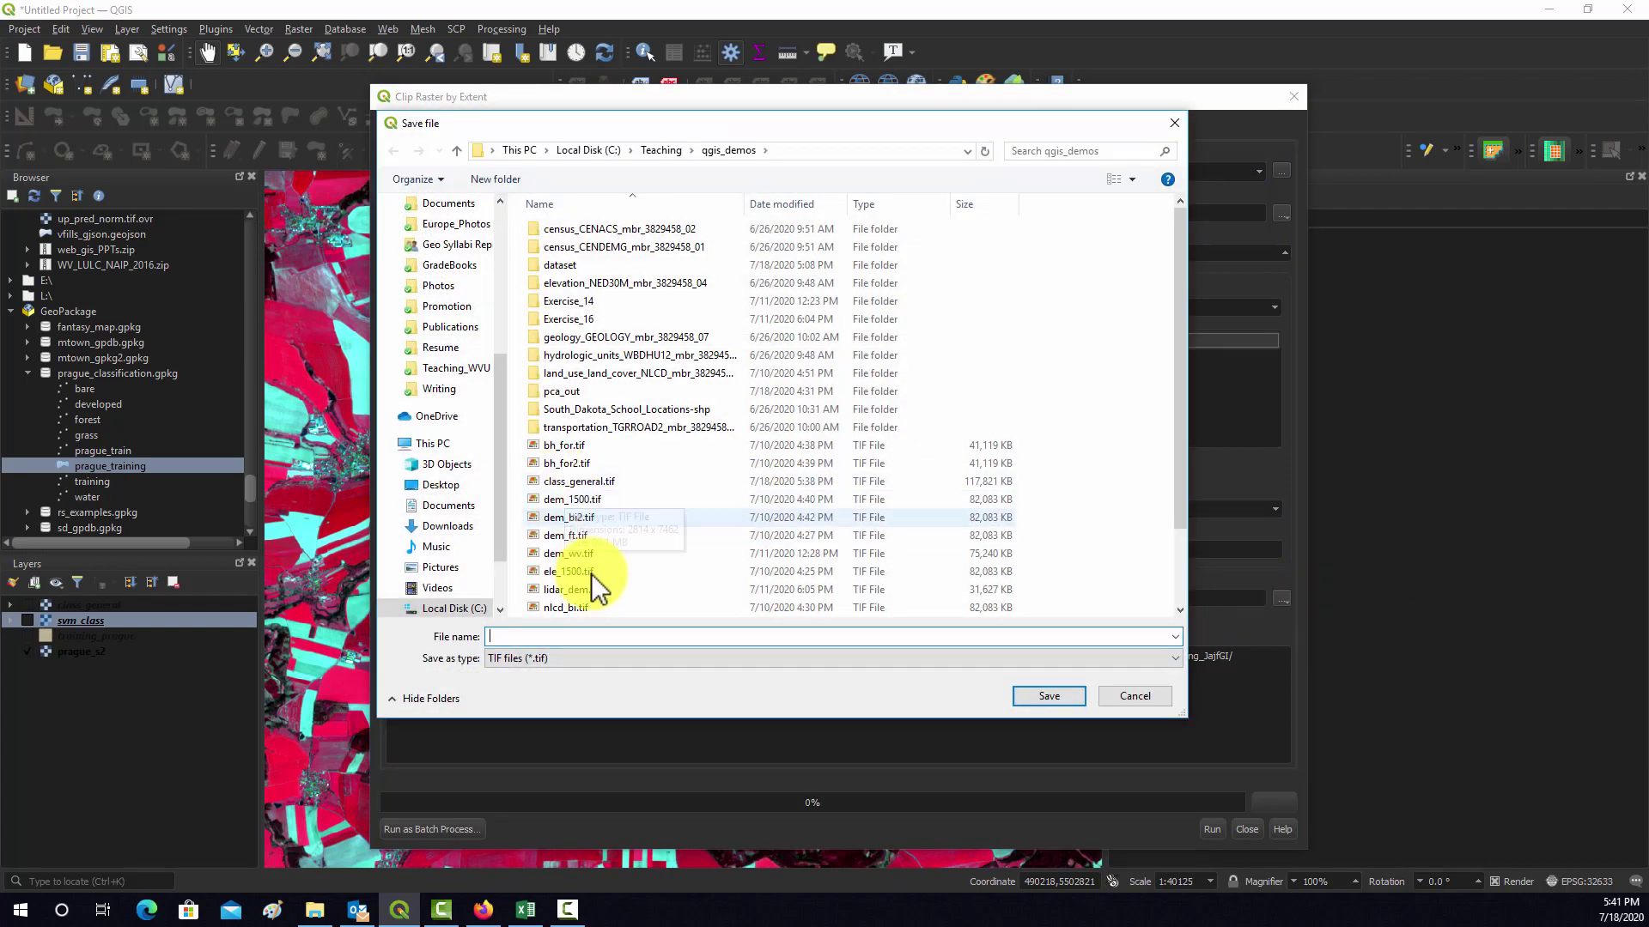
type("prague")
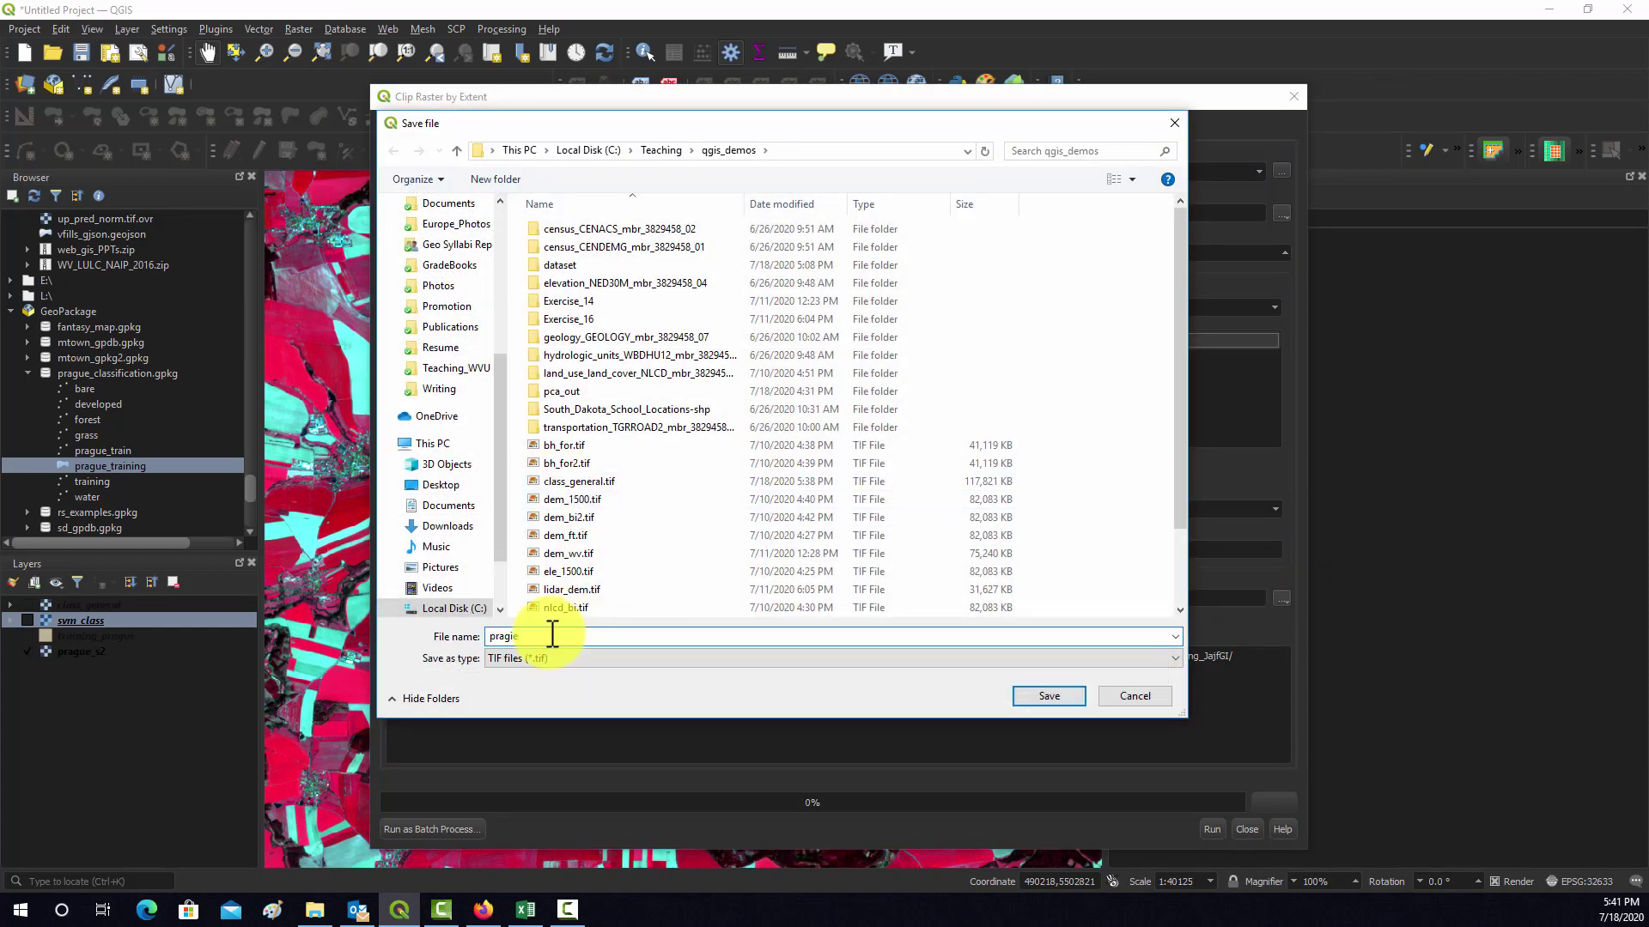
key("BackSpace")
type("ue_subset3")
left_click(1060, 696)
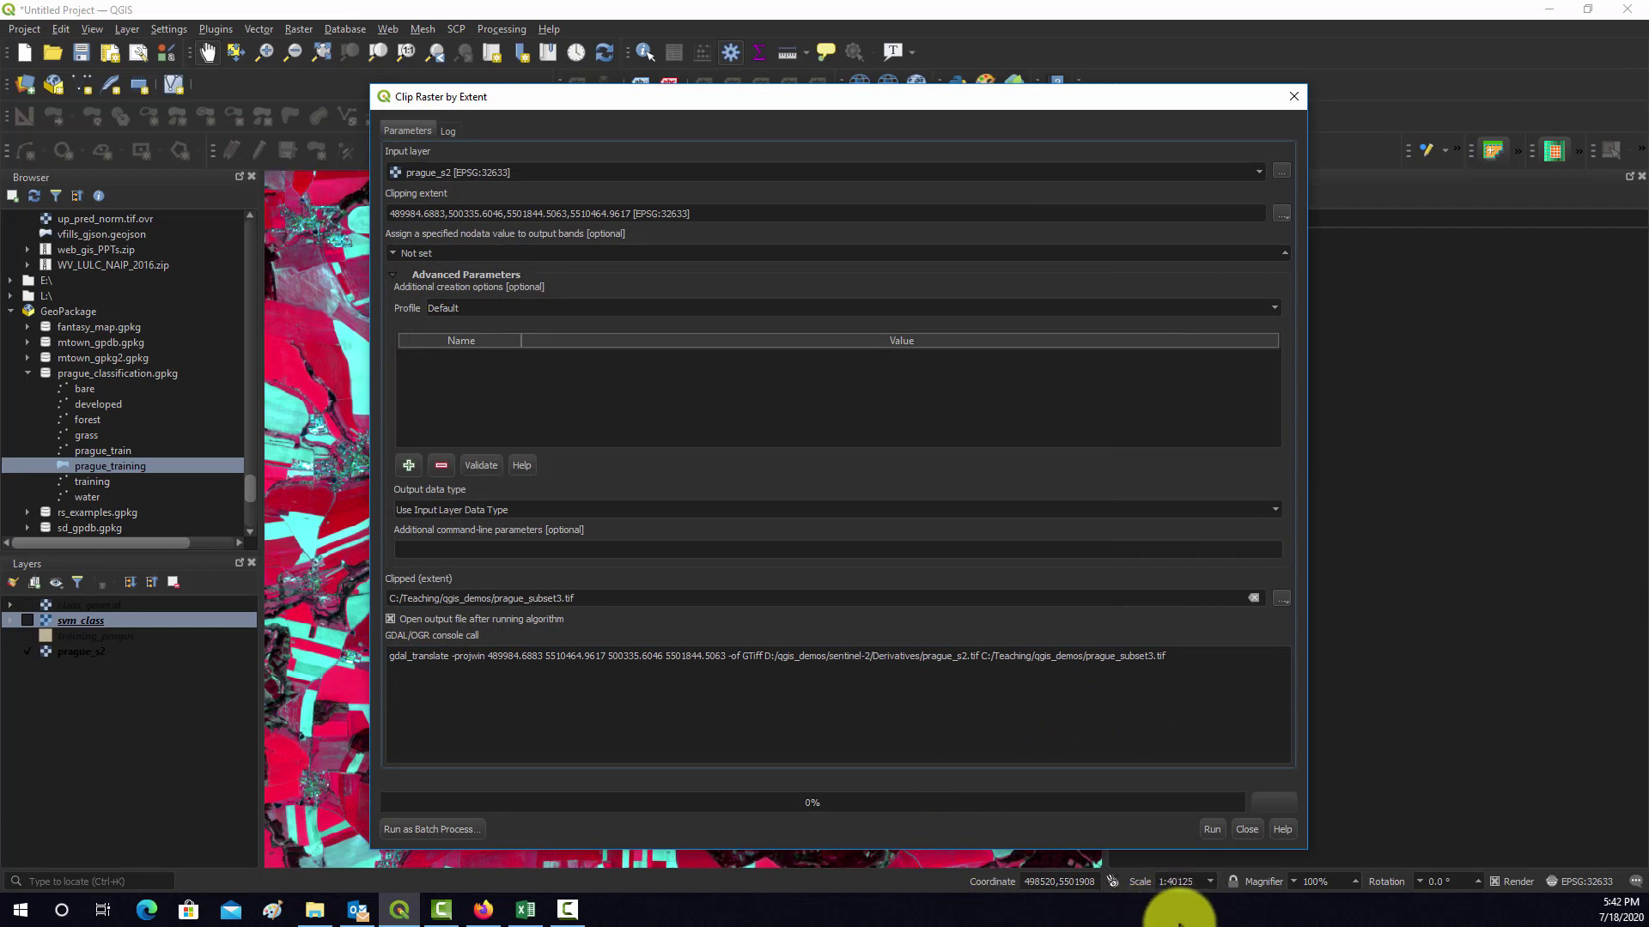
left_click(1212, 828)
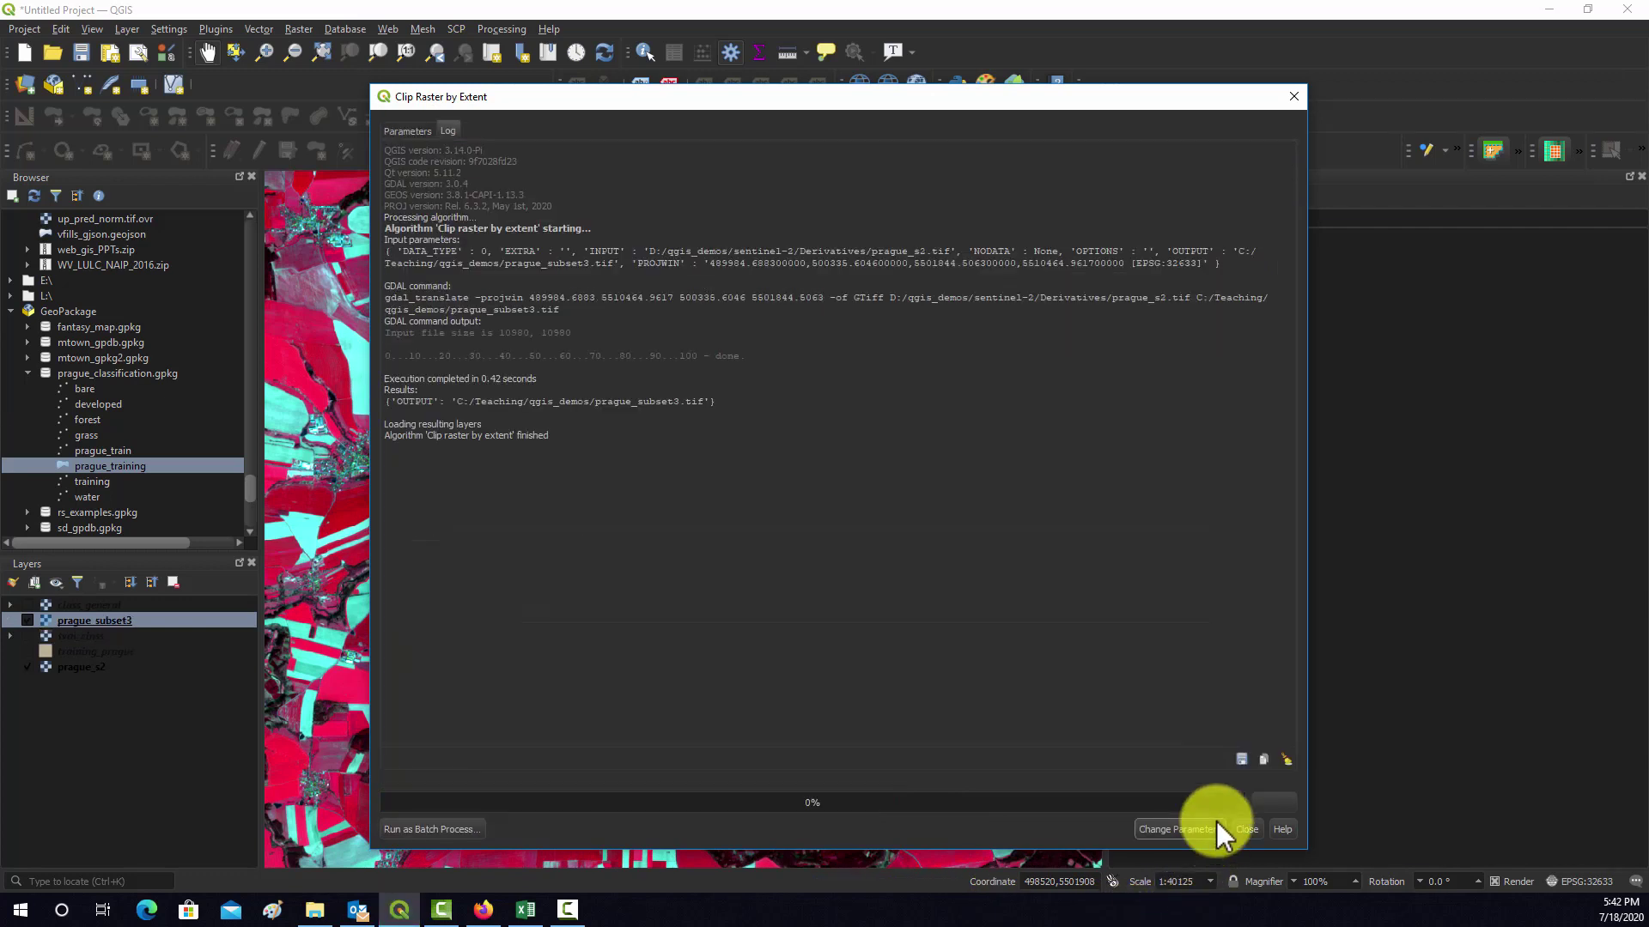
Close the clip tool, hide prague_s2 and pan over the clipped raster.
left_click(1253, 831)
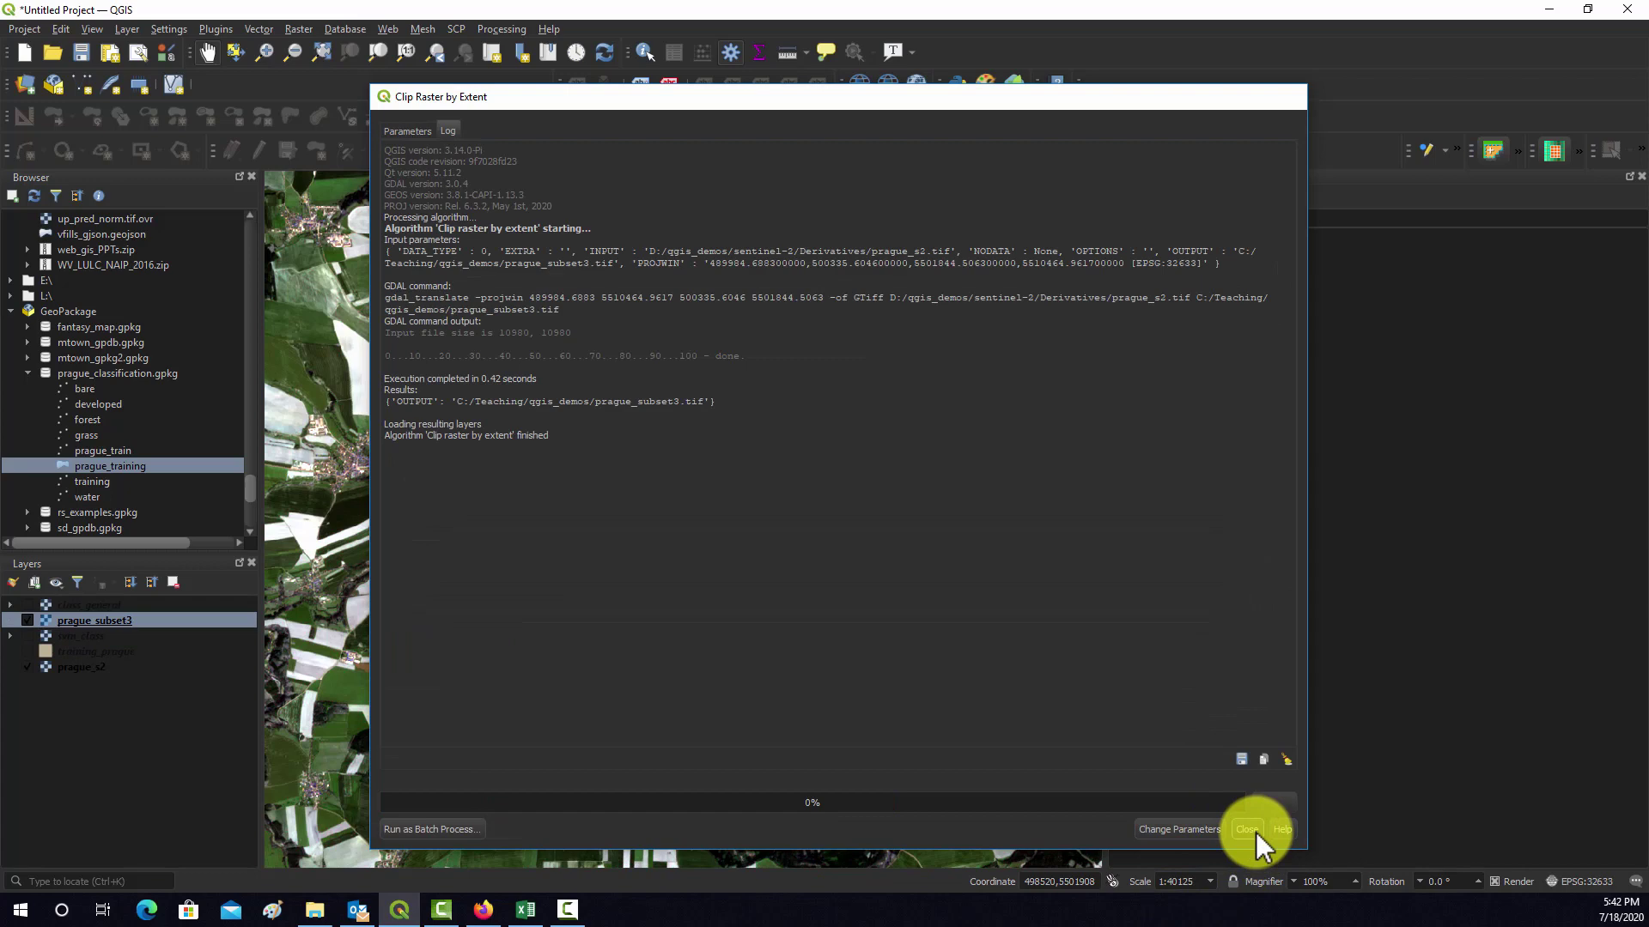
left_click(27, 667)
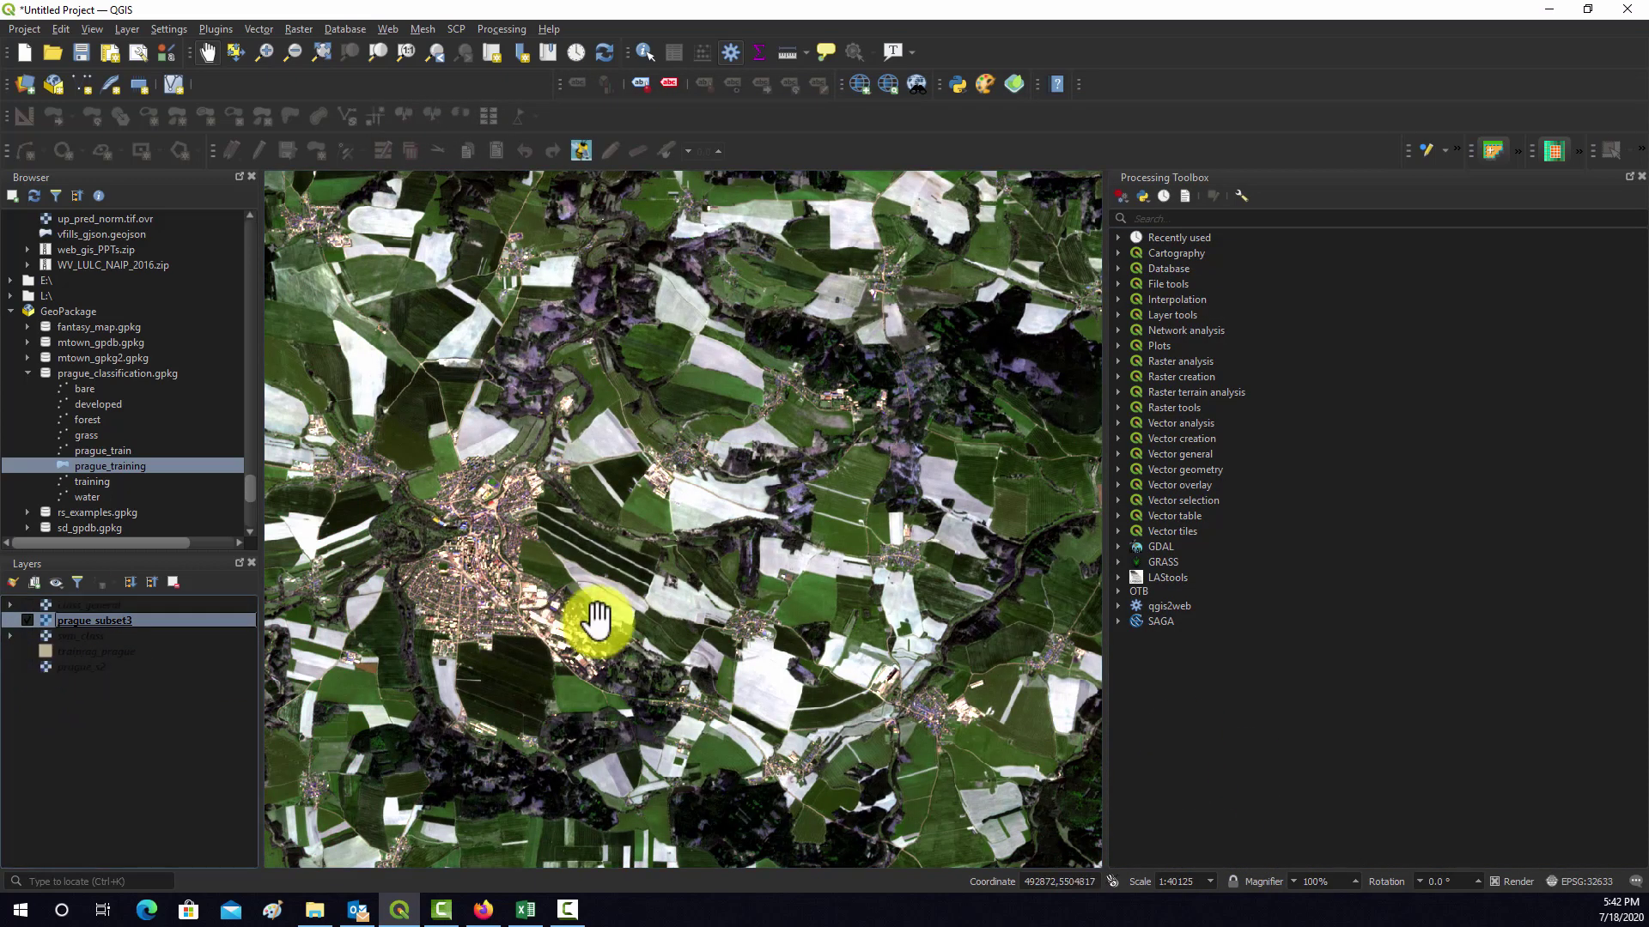
scroll(646, 634, "down", 2)
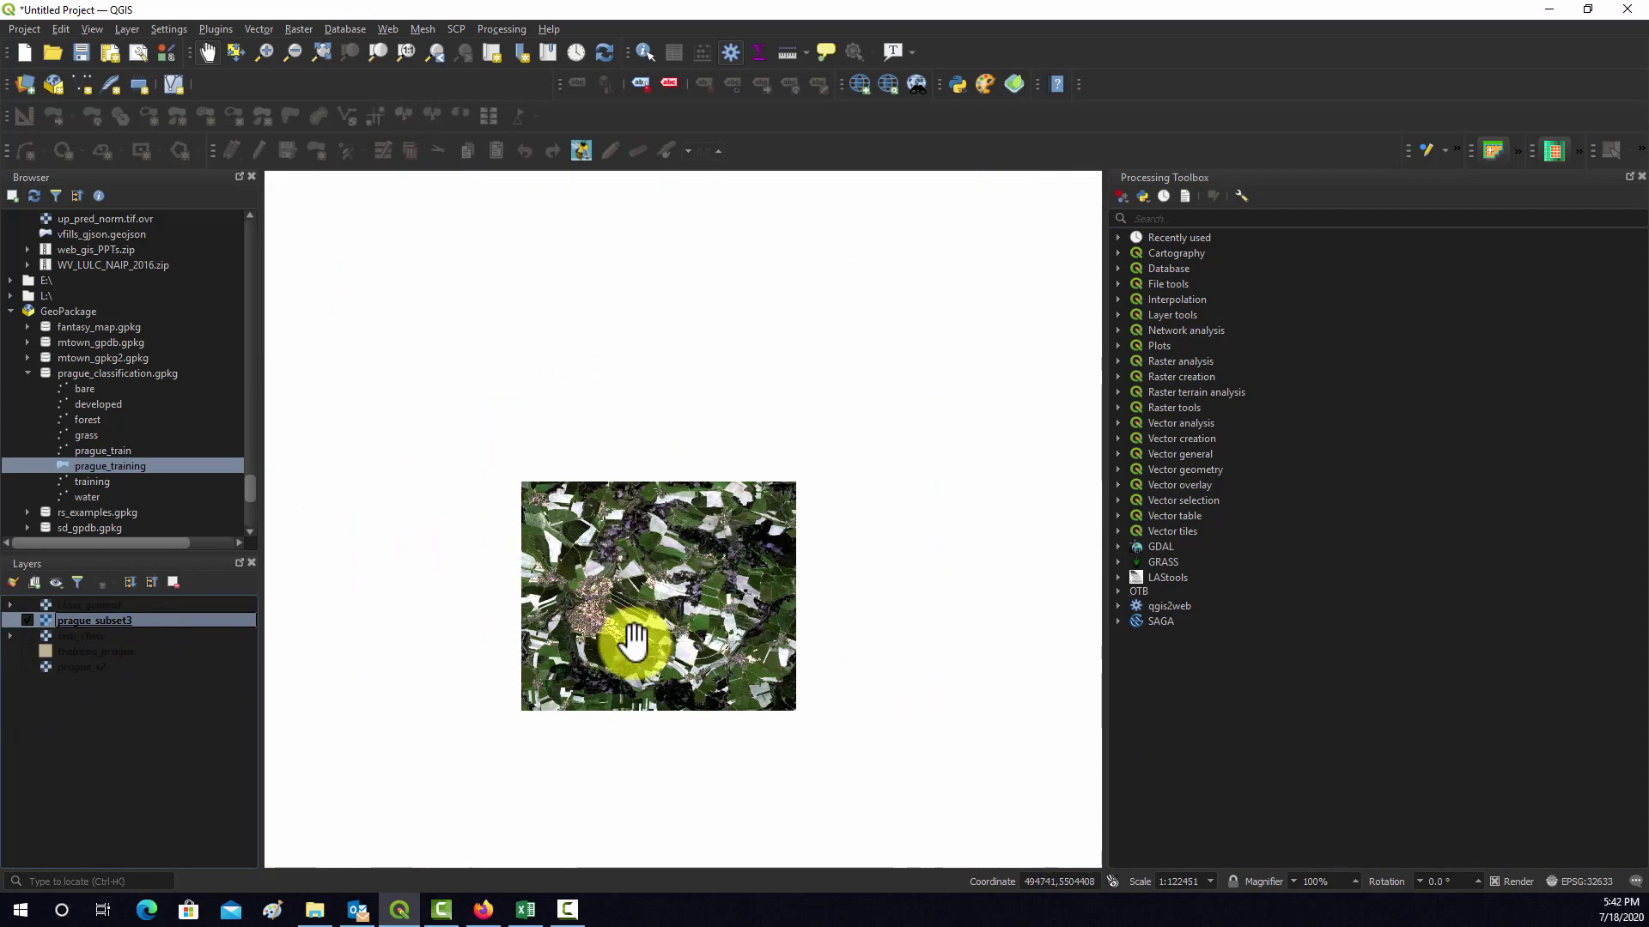
mouse_move(634, 640)
left_mouse_down()
mouse_move(649, 552)
mouse_move(471, 597)
mouse_move(651, 633)
left_mouse_up()
scroll(648, 634, "up", 1)
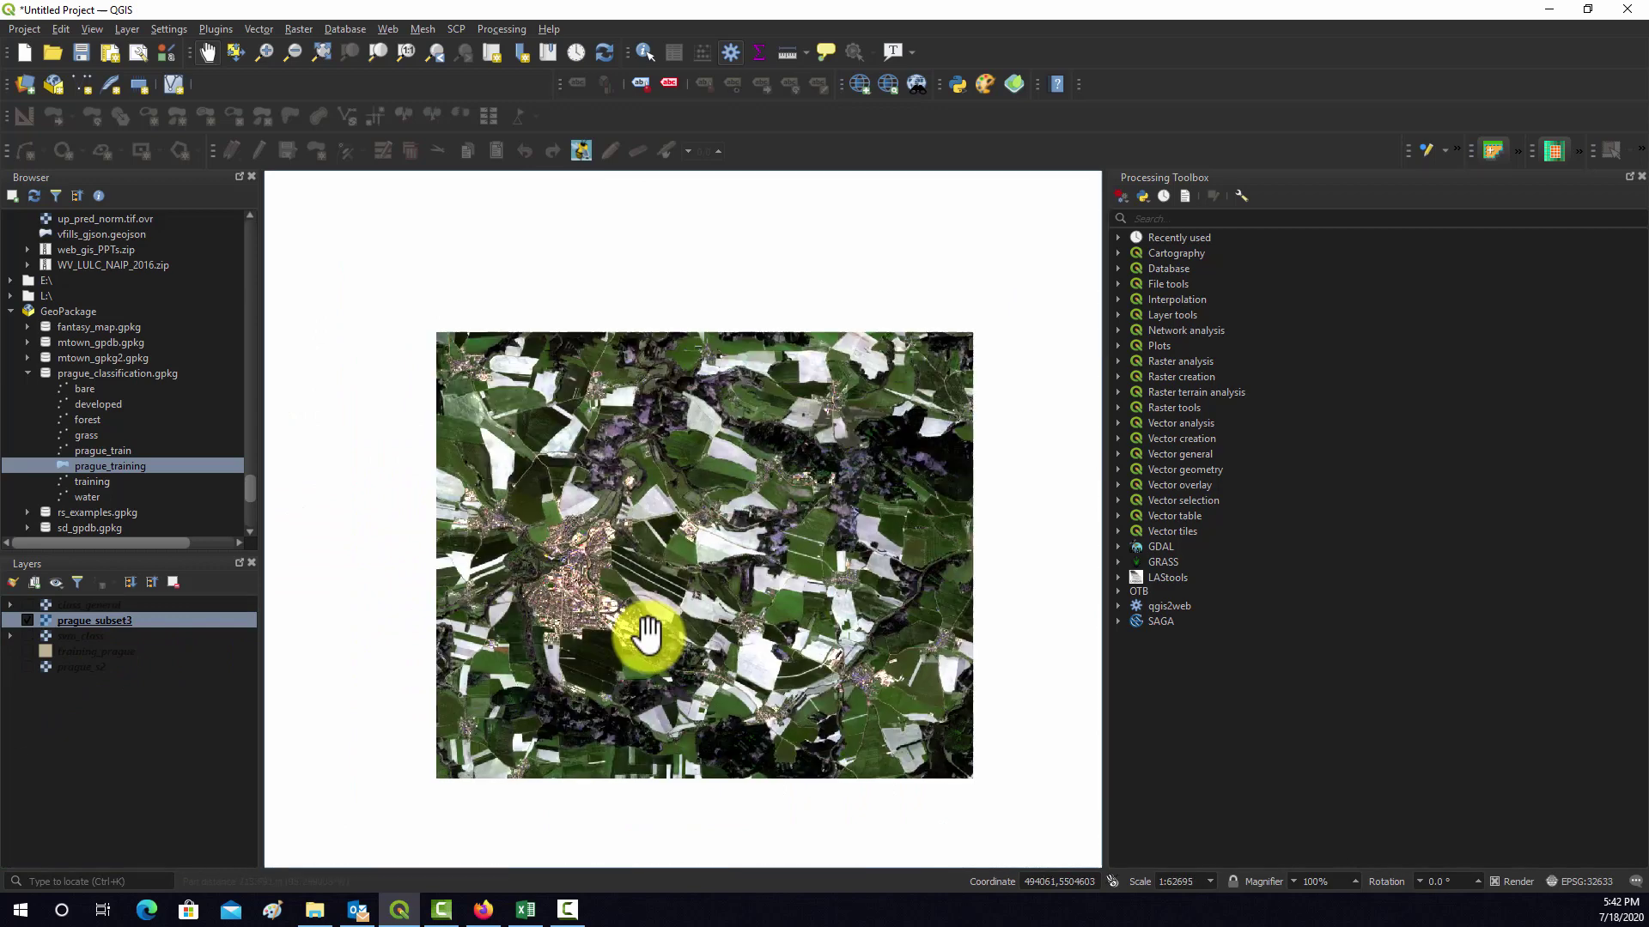
Render prague_subset3 as natural colour with Band 3 in red and Band 1 in blue.
right_click(68, 620)
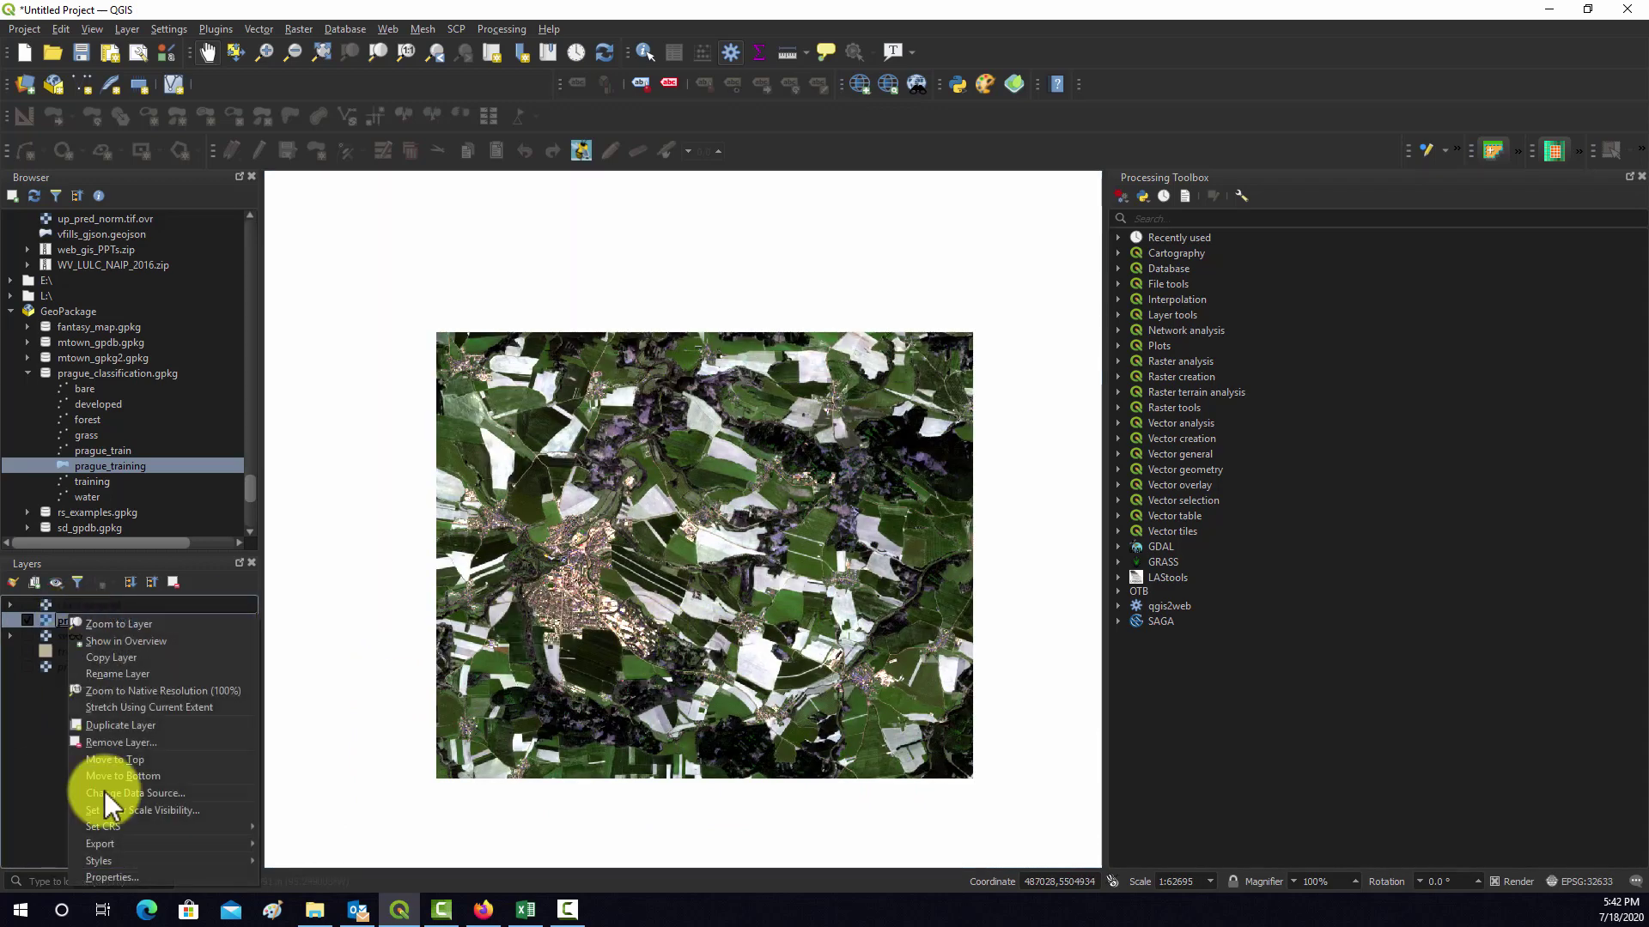
left_click(102, 877)
left_click(902, 297)
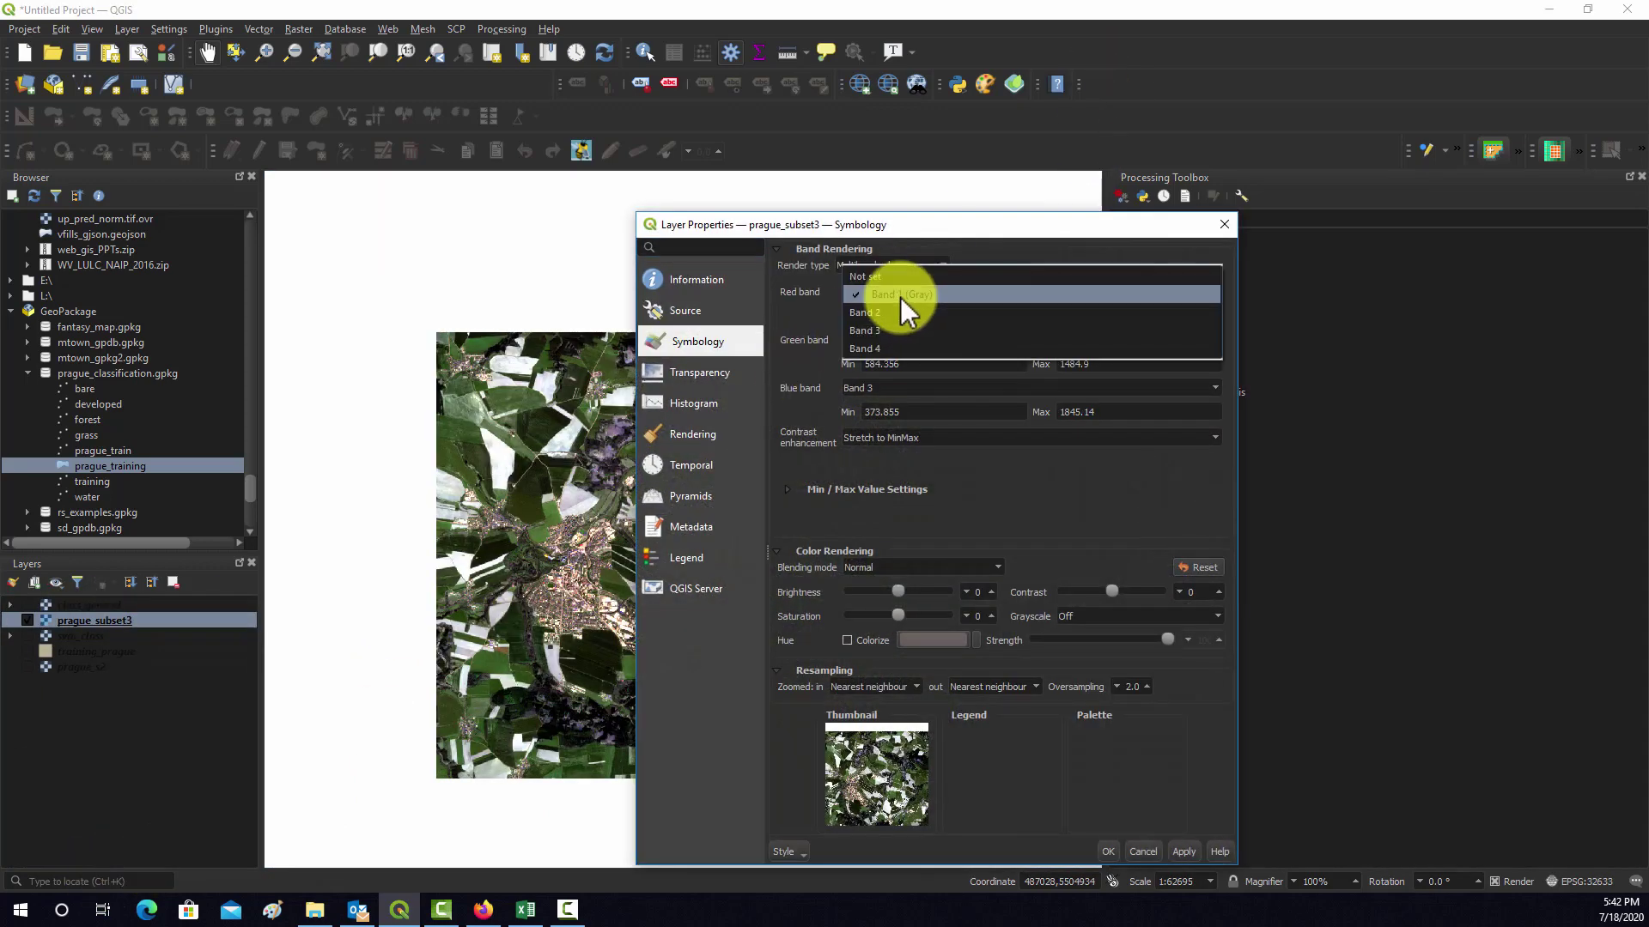
left_click(894, 330)
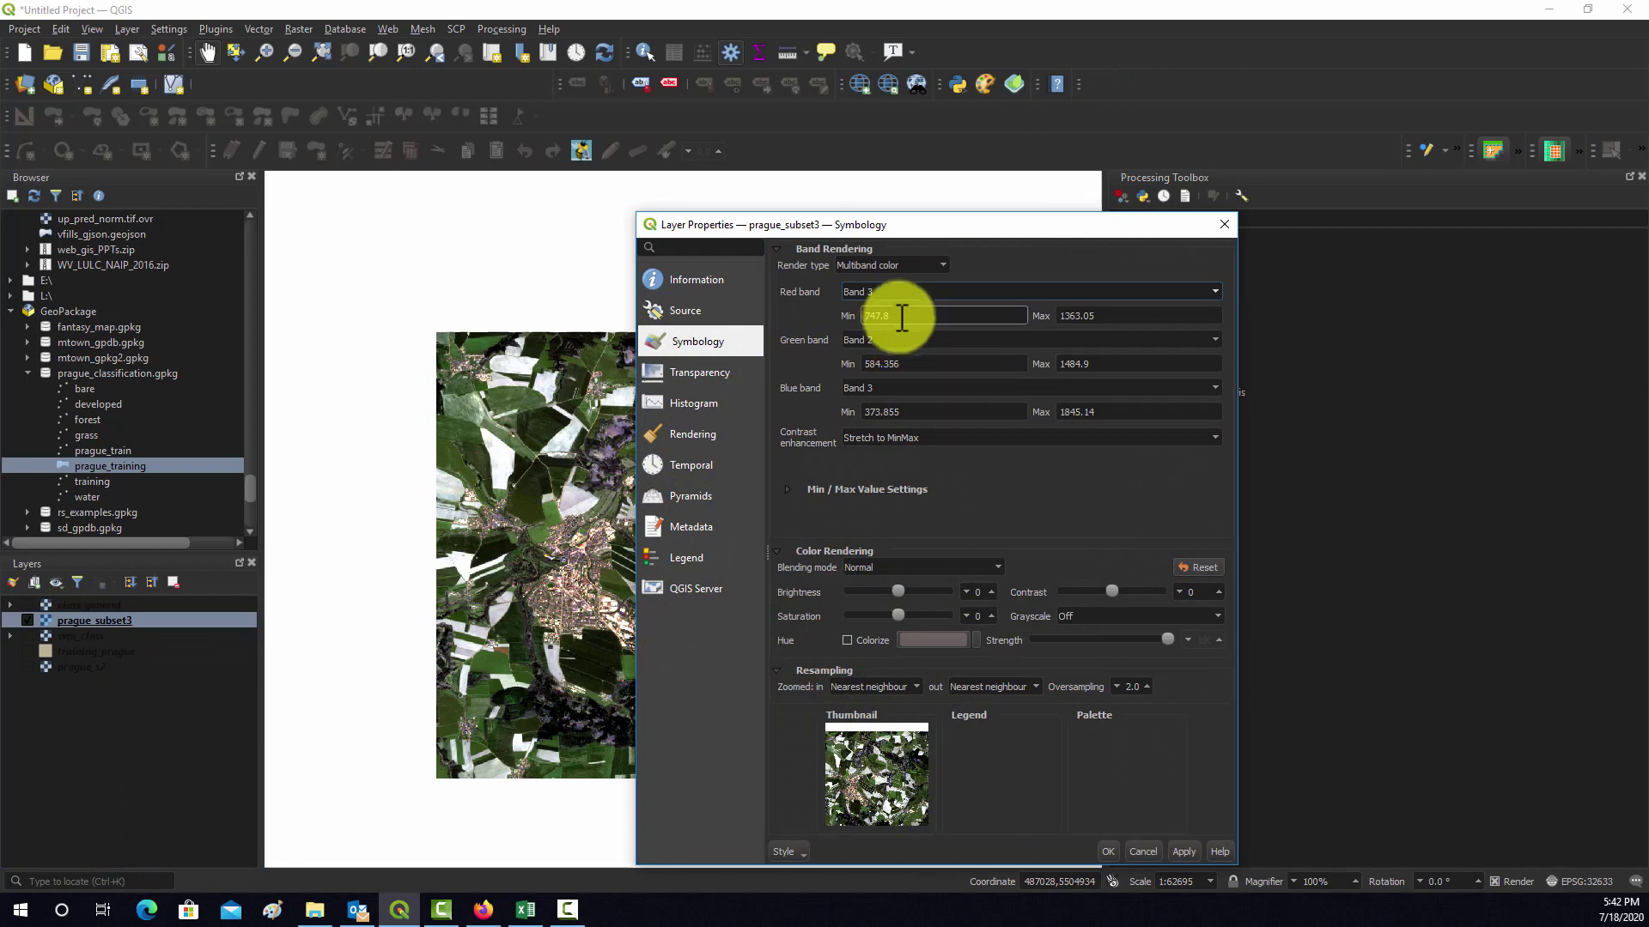
left_click(897, 385)
left_click(879, 354)
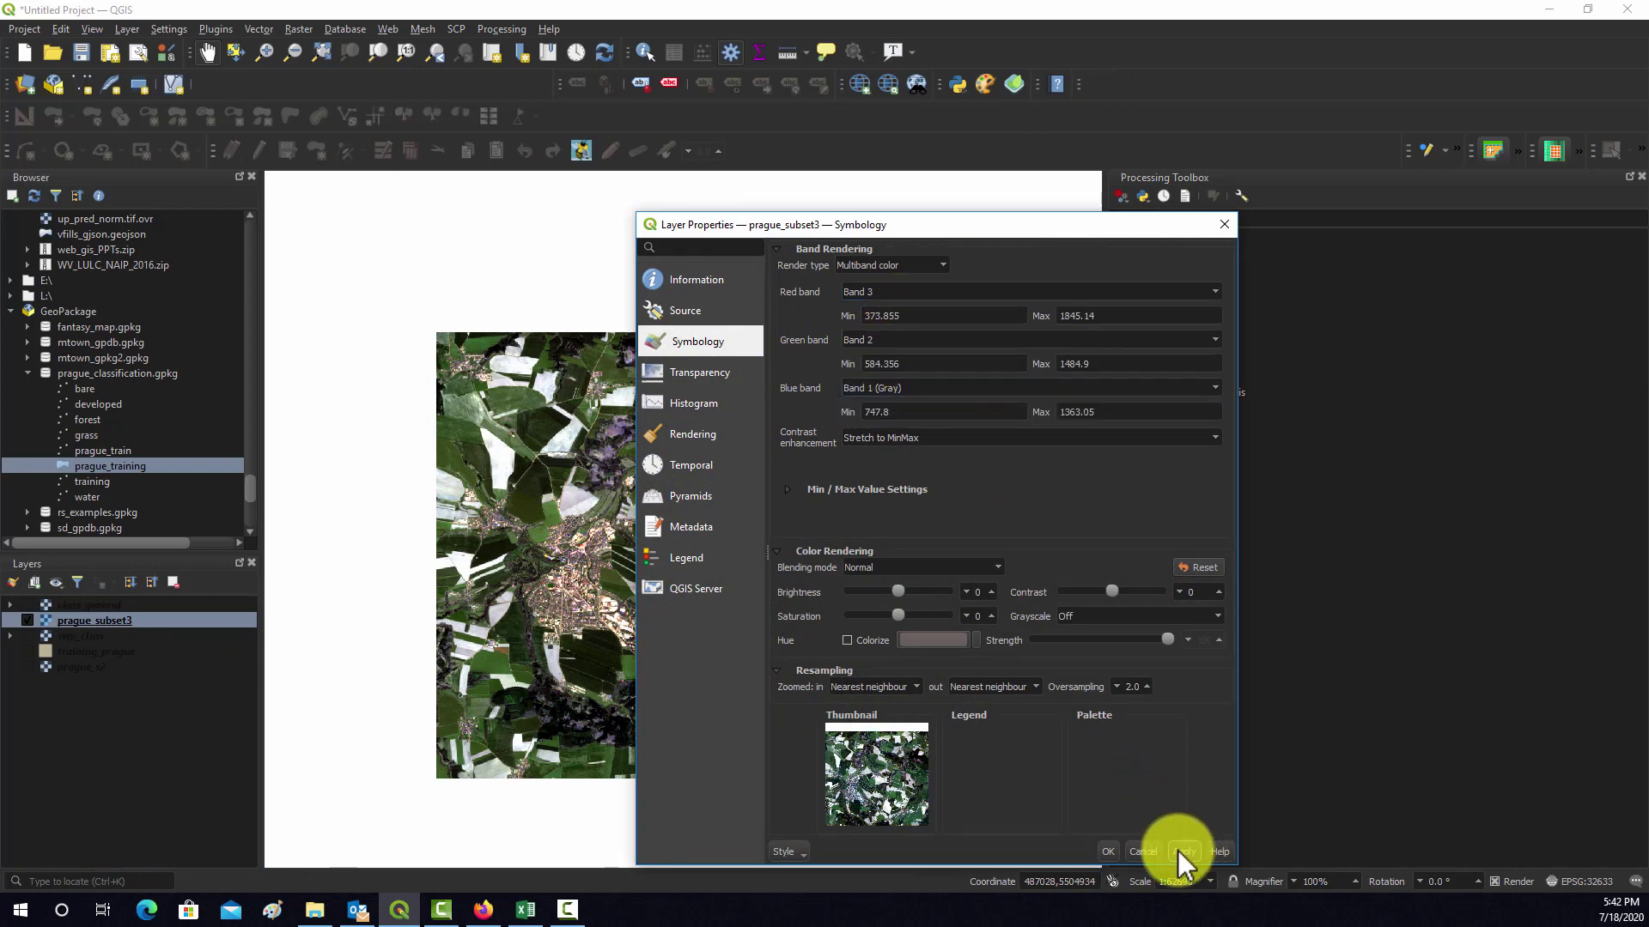
left_click(1107, 850)
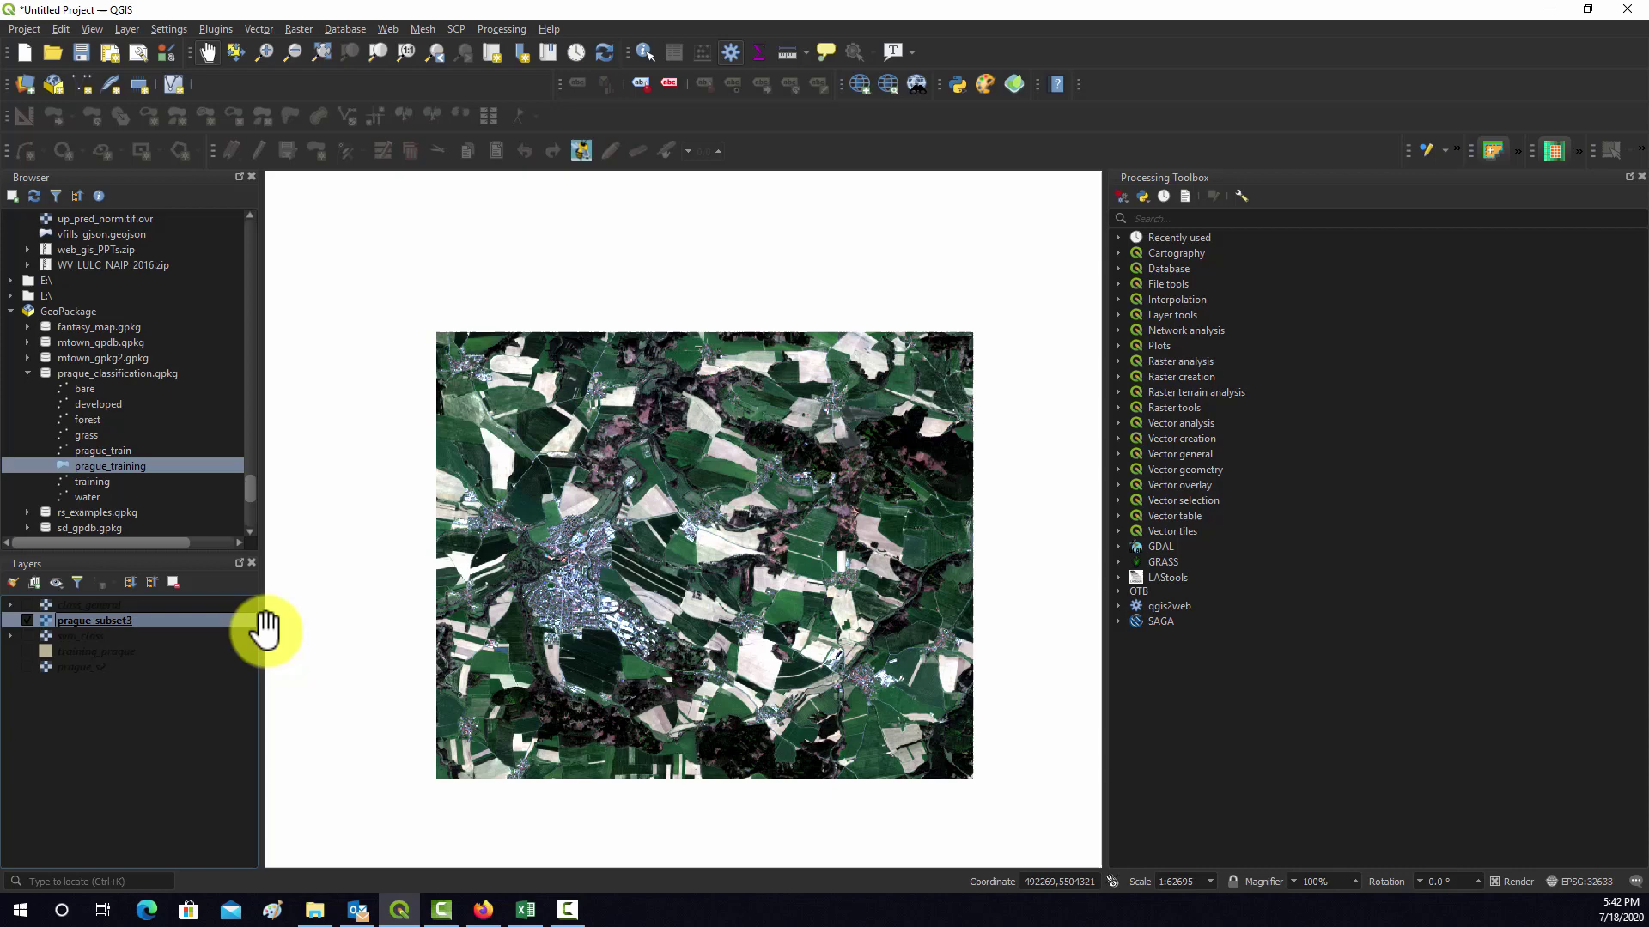
Switch prague_subset3 to false colour with bands 4, 3, 2 as red, green, blue.
right_click(69, 621)
left_click(225, 843)
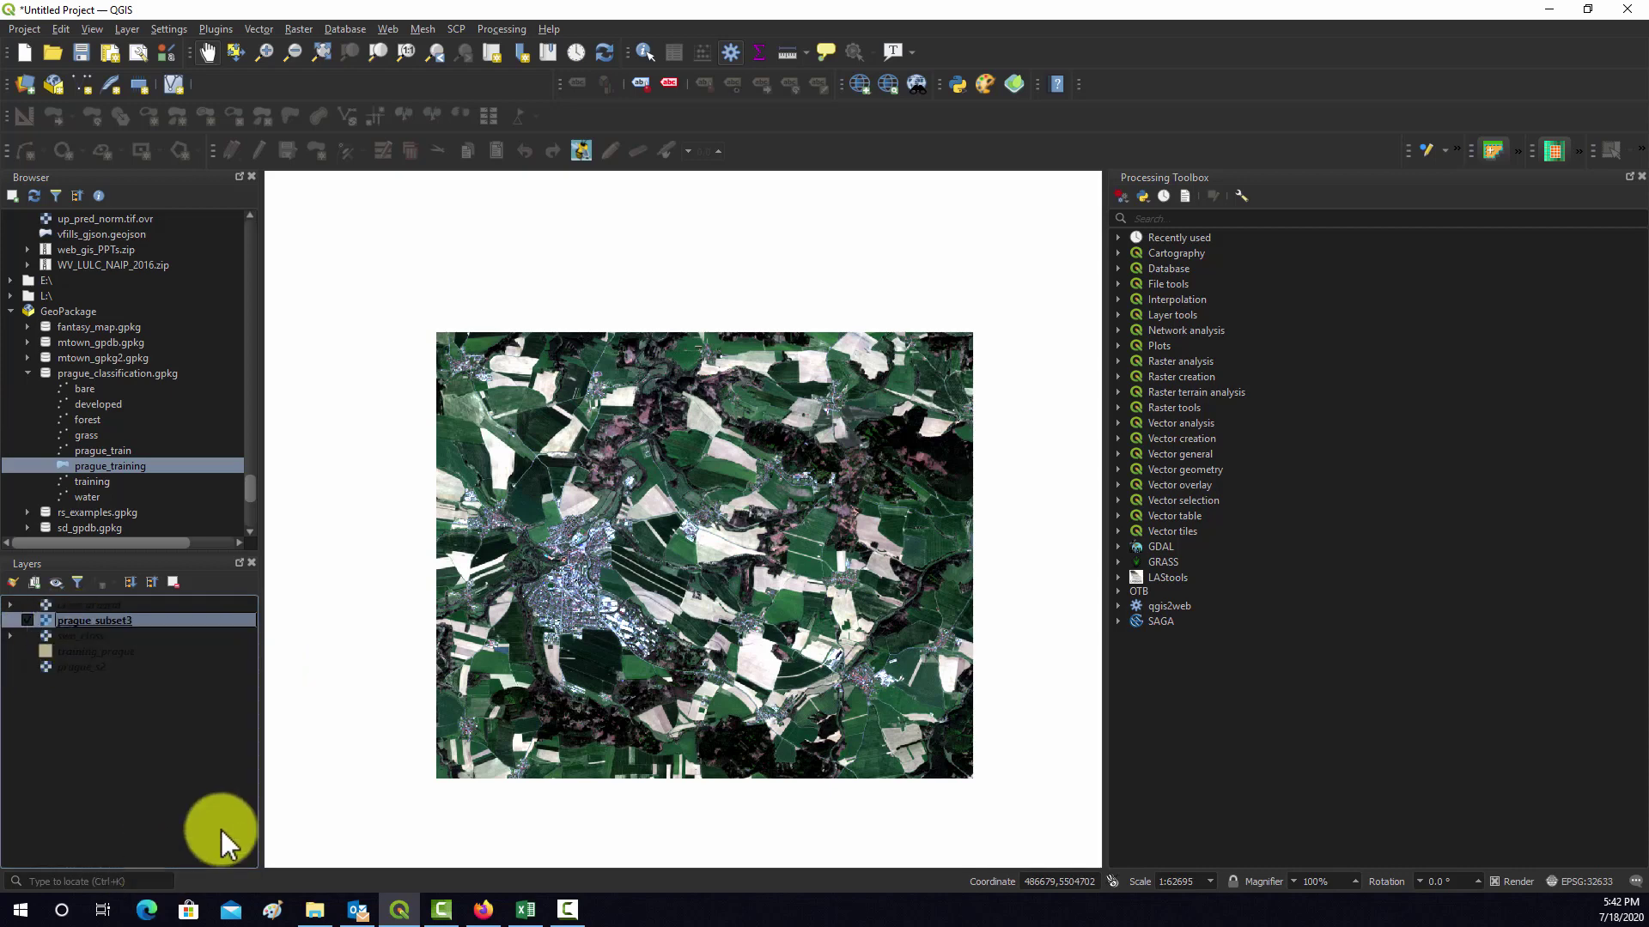
left_click(910, 292)
left_click(909, 306)
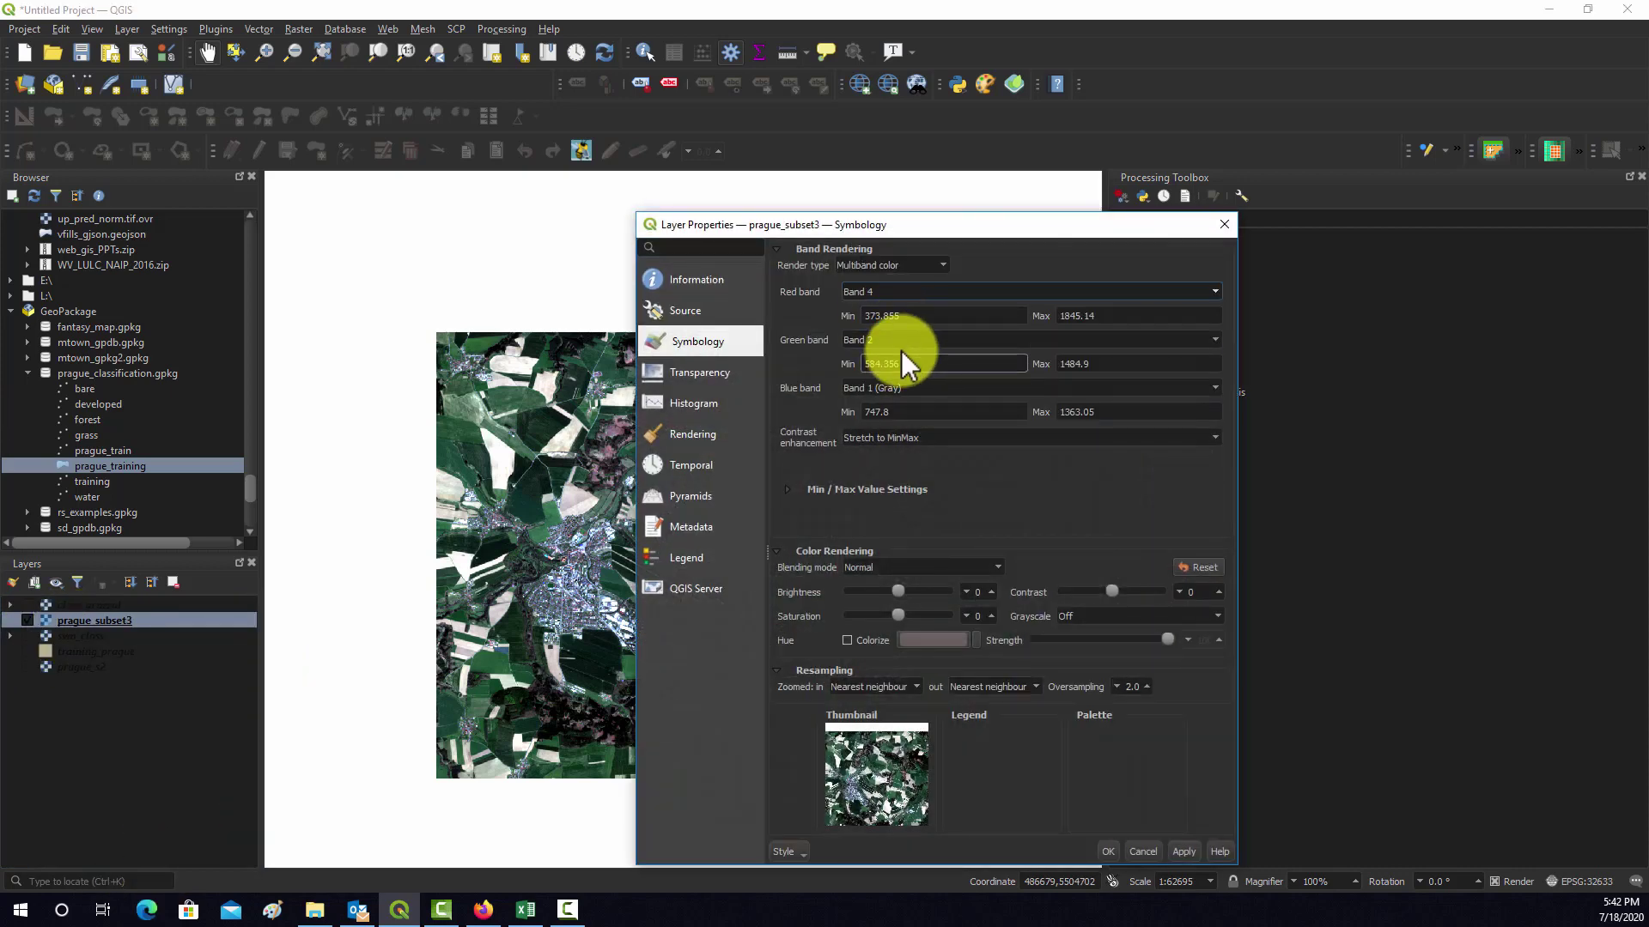
left_click(903, 334)
left_click(883, 354)
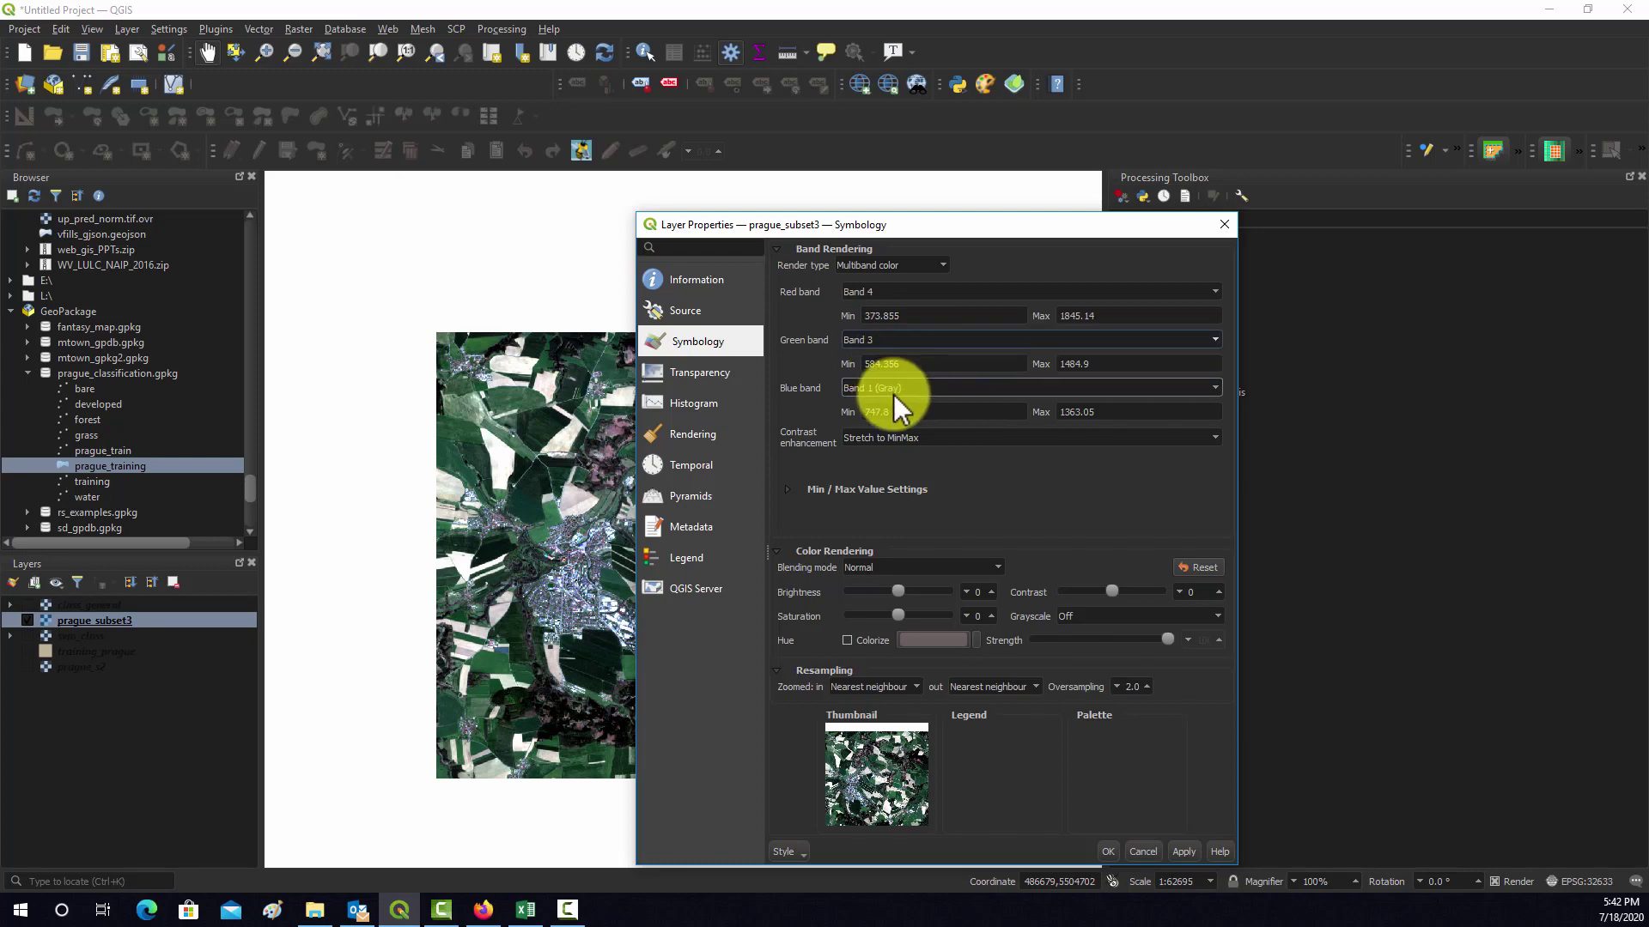
left_click(893, 390)
left_click(900, 404)
left_click(1116, 851)
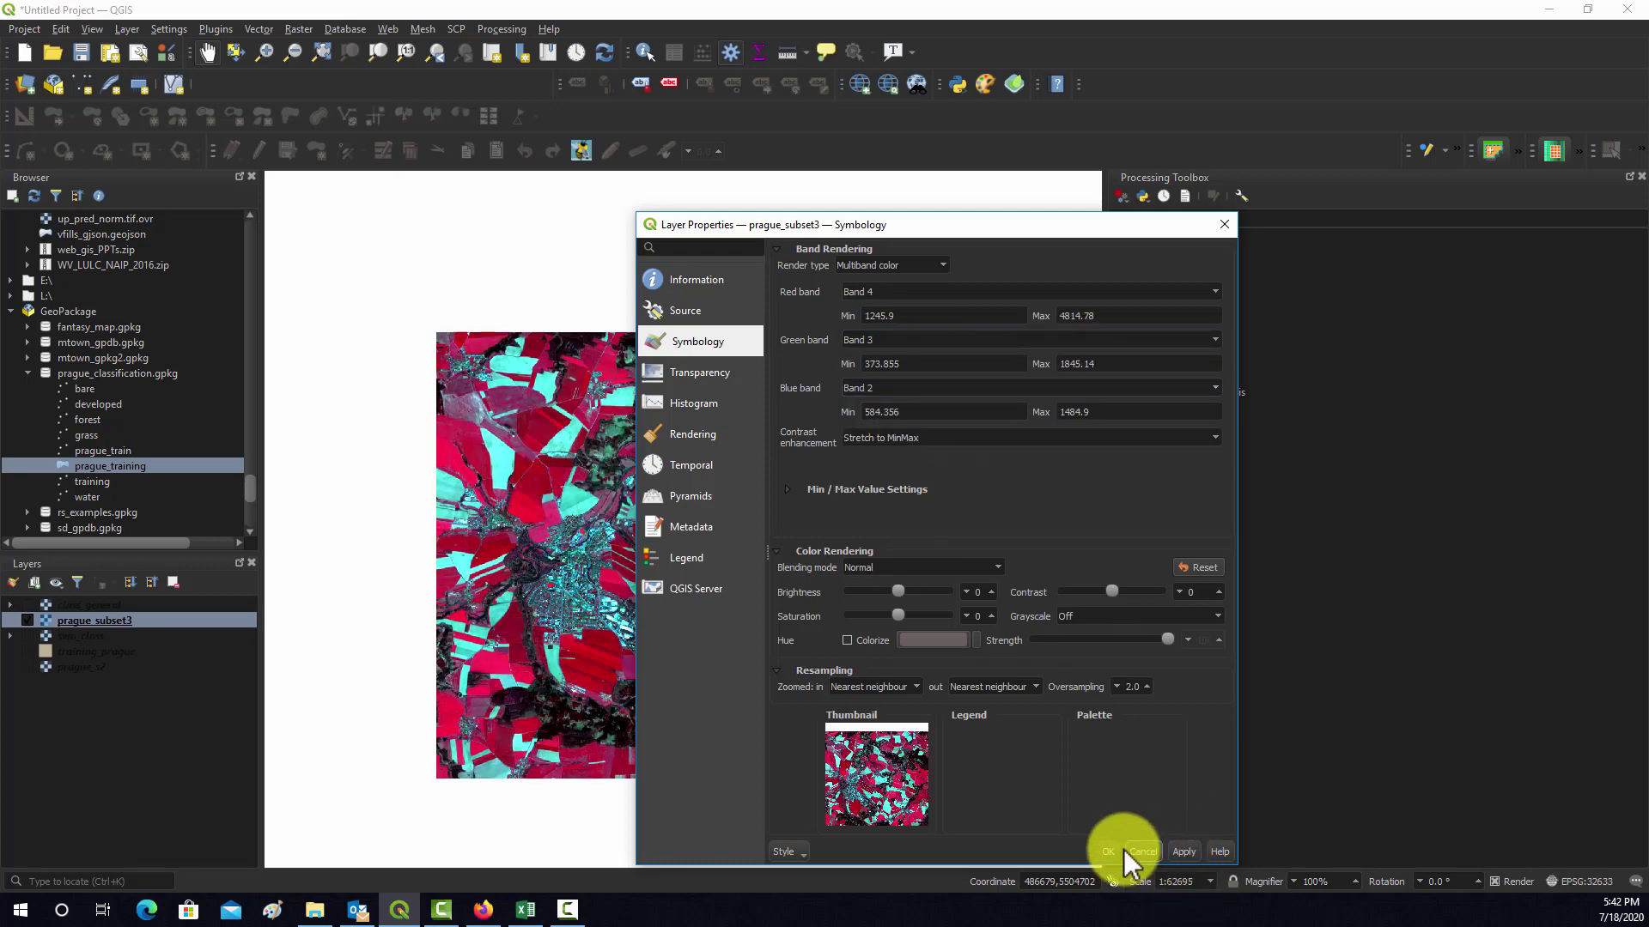
scroll(682, 625, "up", 2)
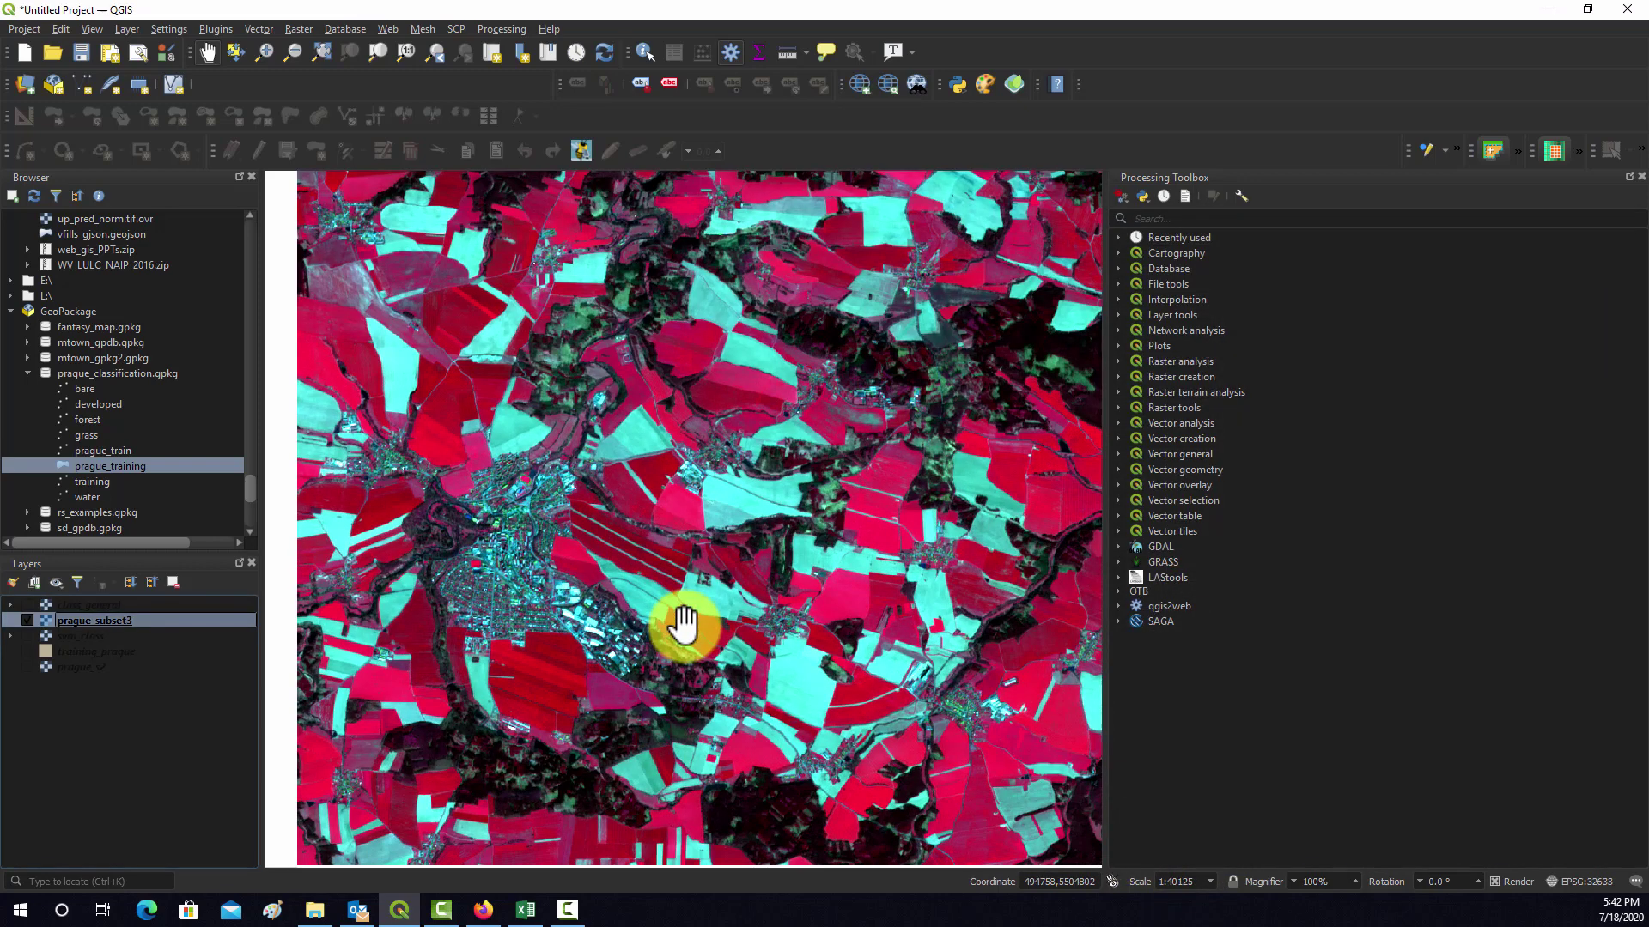
scroll(710, 589, "down", 2)
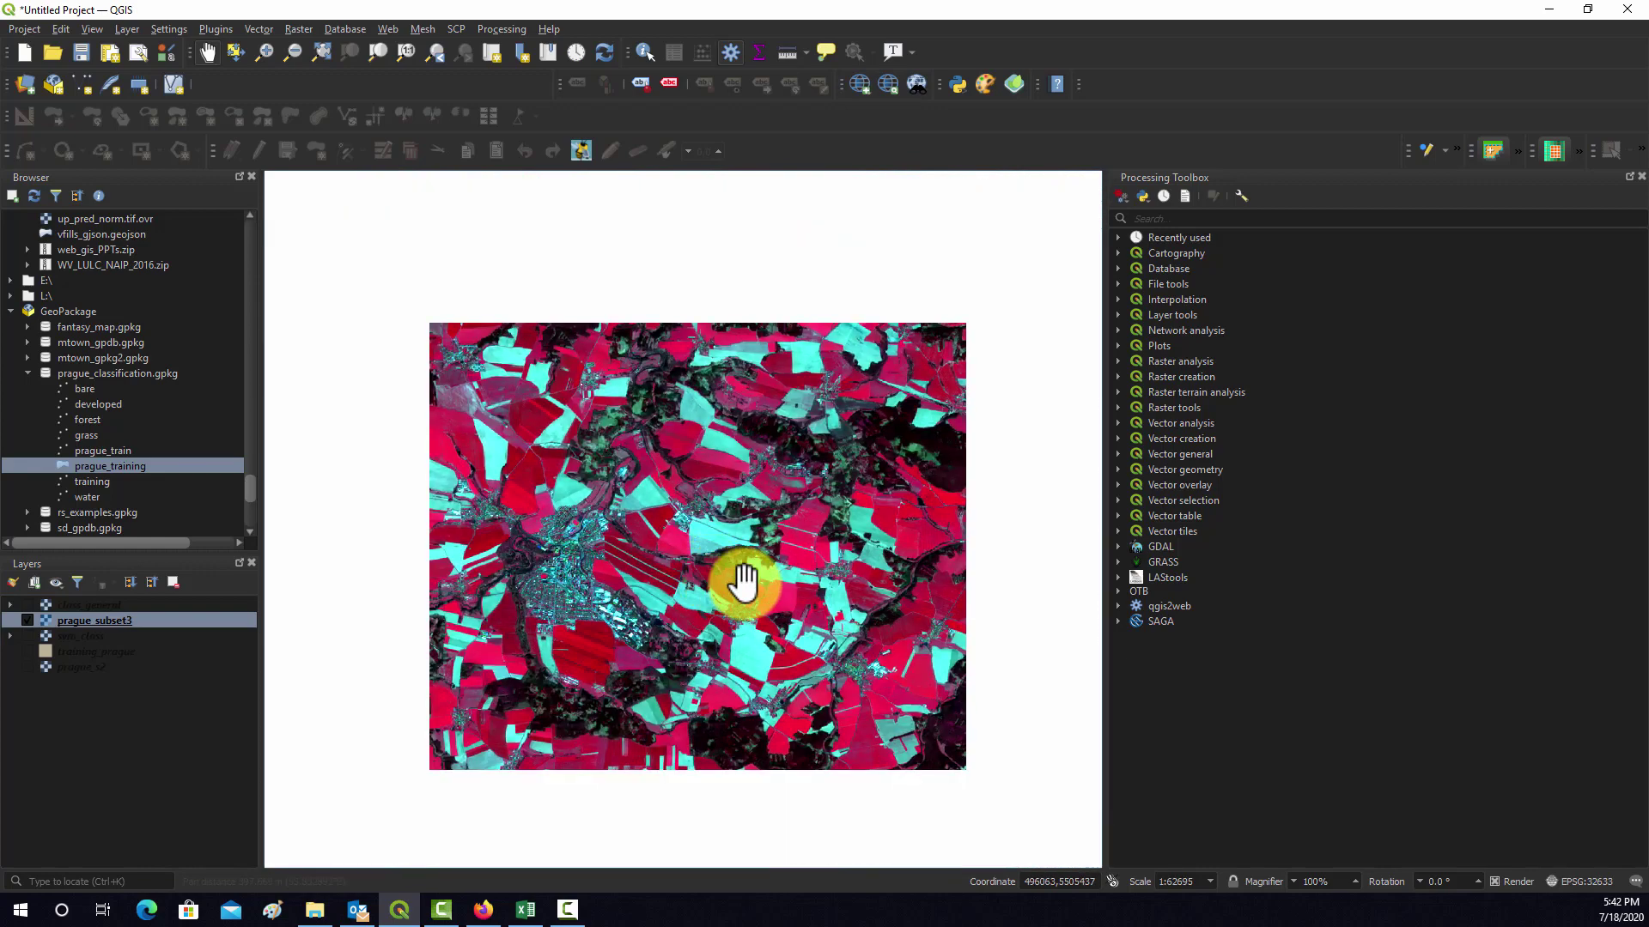
Expand OTB > Segmentation in the Processing Toolbox and select LargeScaleMeanShift.
scroll(730, 566, "up", 1)
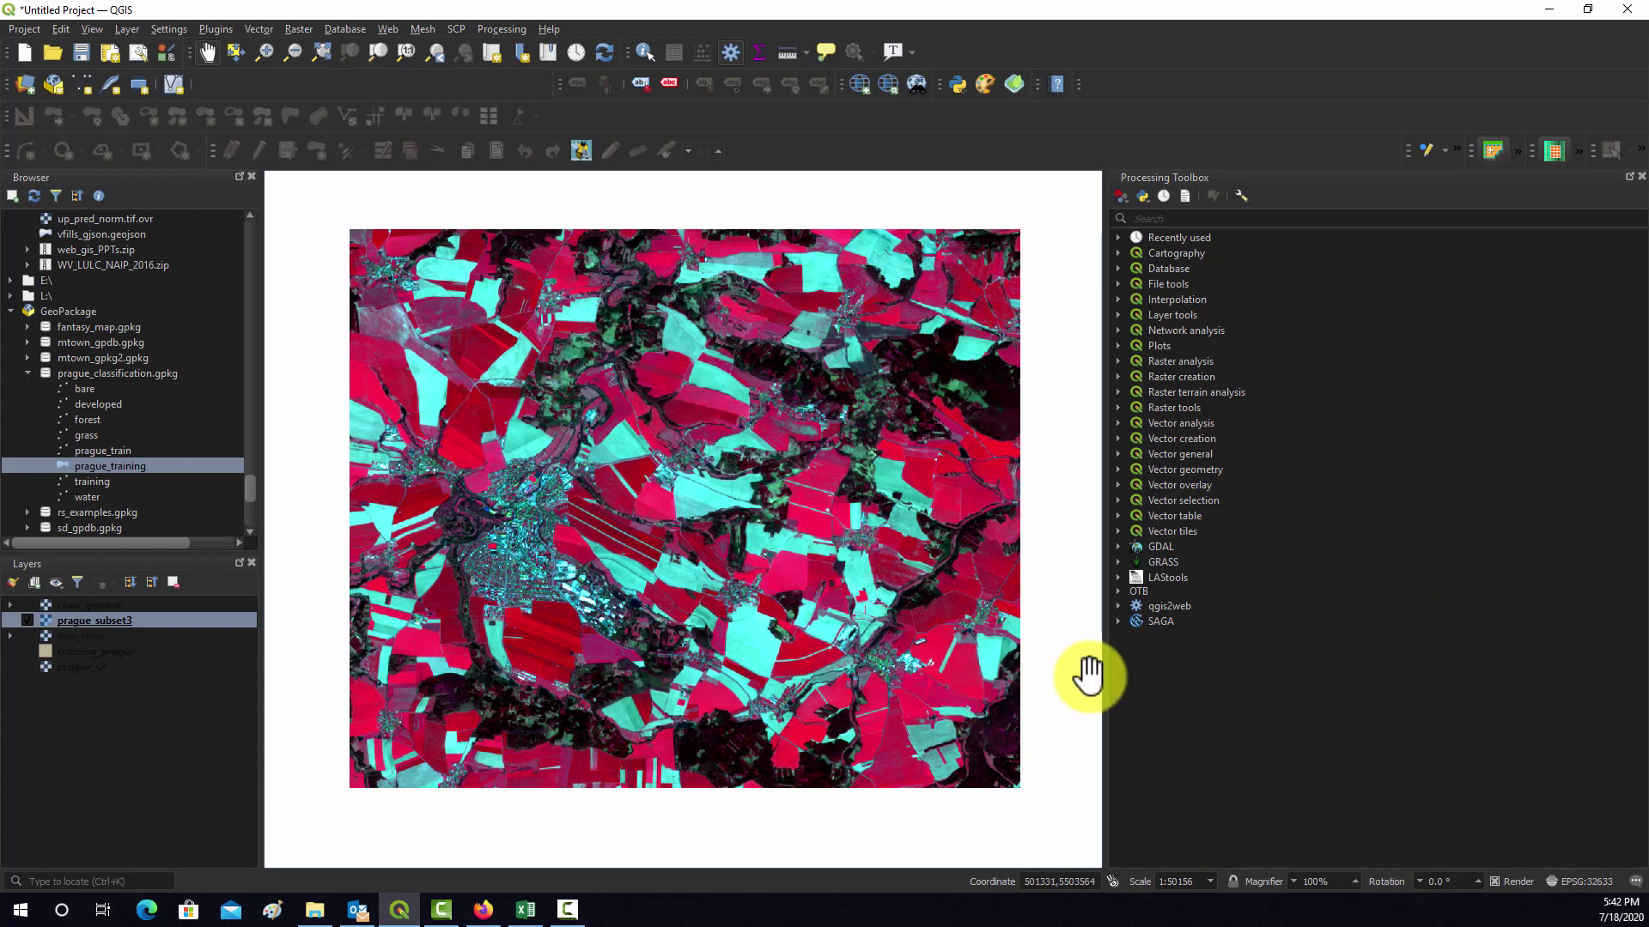
left_click(1119, 591)
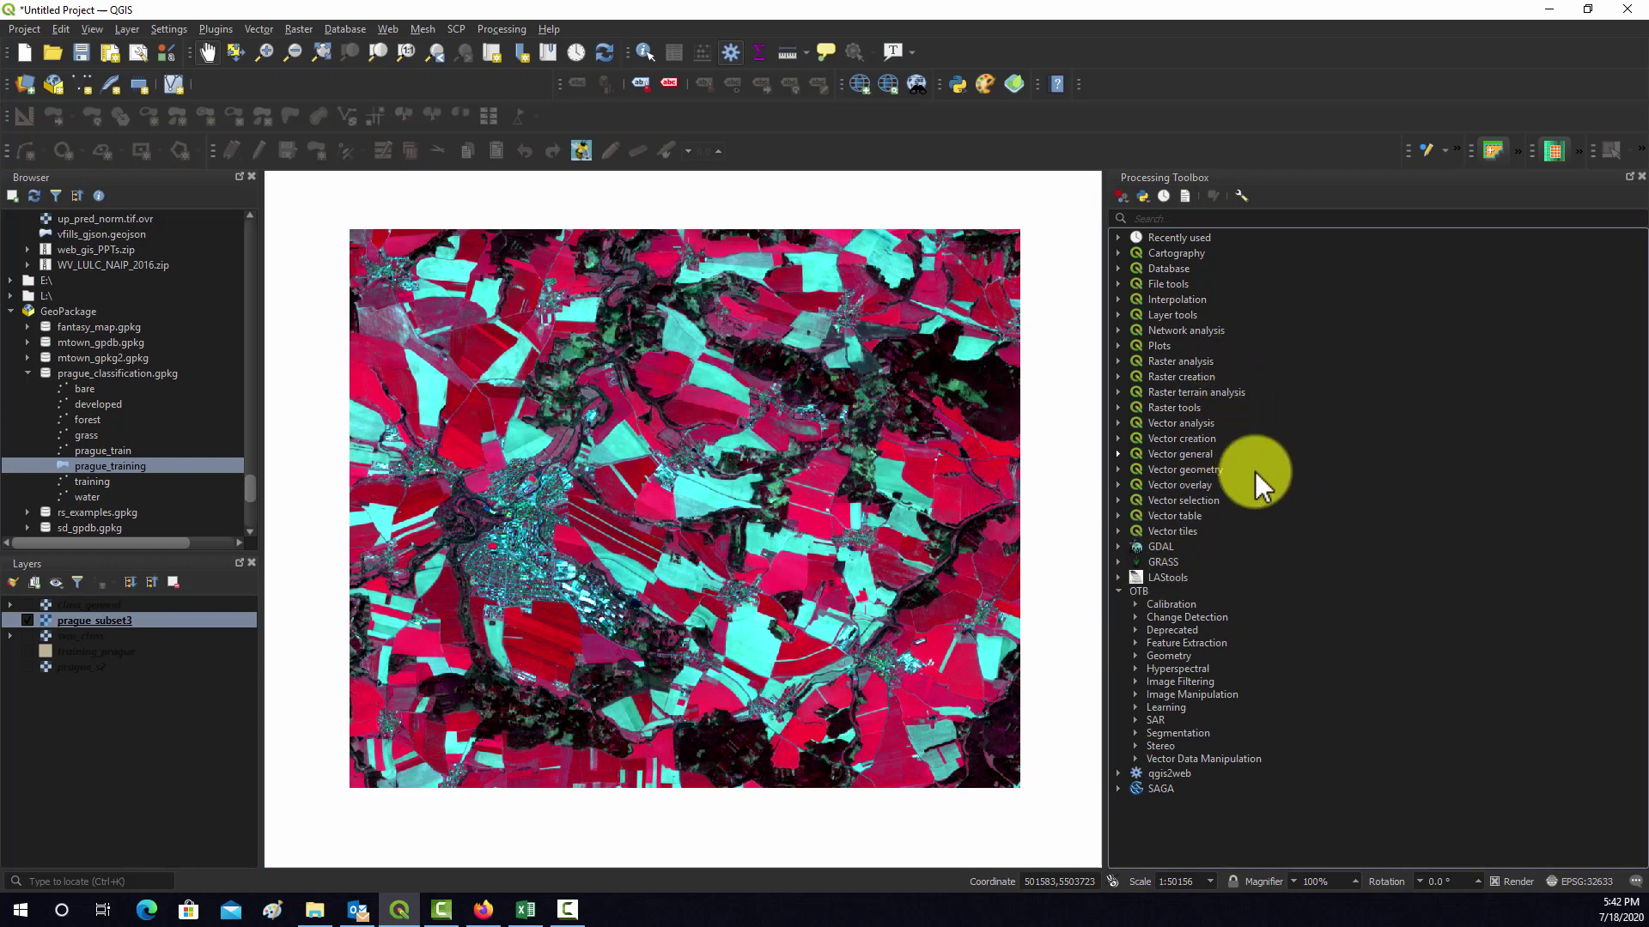
left_click(1135, 732)
scroll(1255, 634, "down", 2)
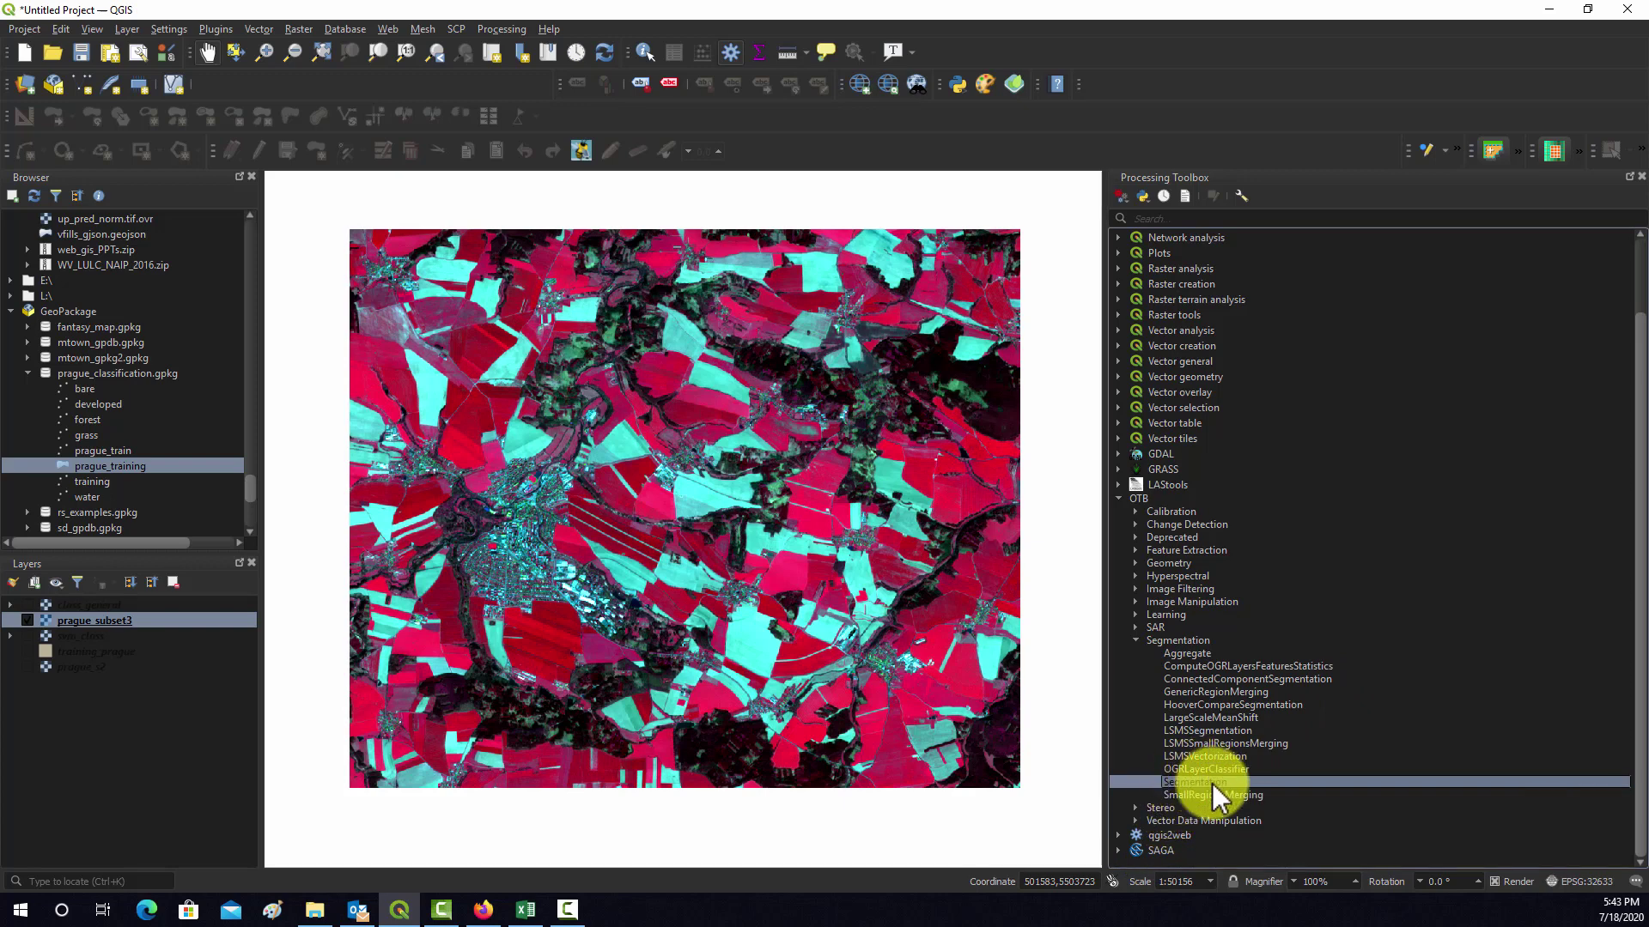
left_click(1207, 719)
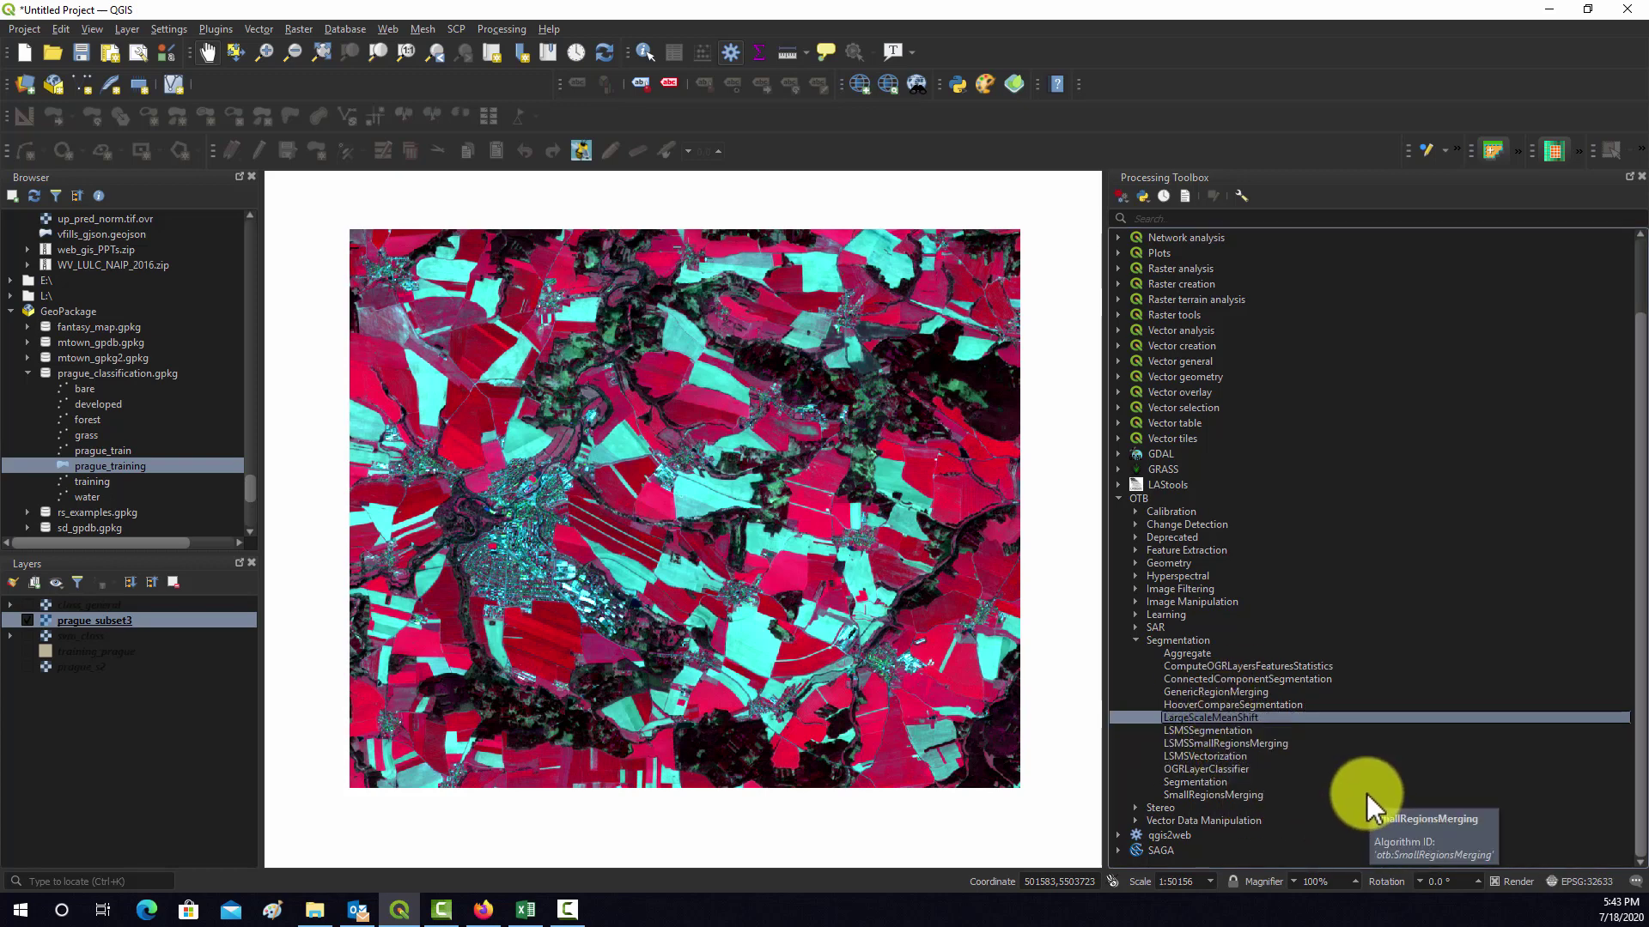
Open OTB Segmentation on prague_subset3, keeping the meanshift algorithm and ulco writing mode.
double_click(1202, 782)
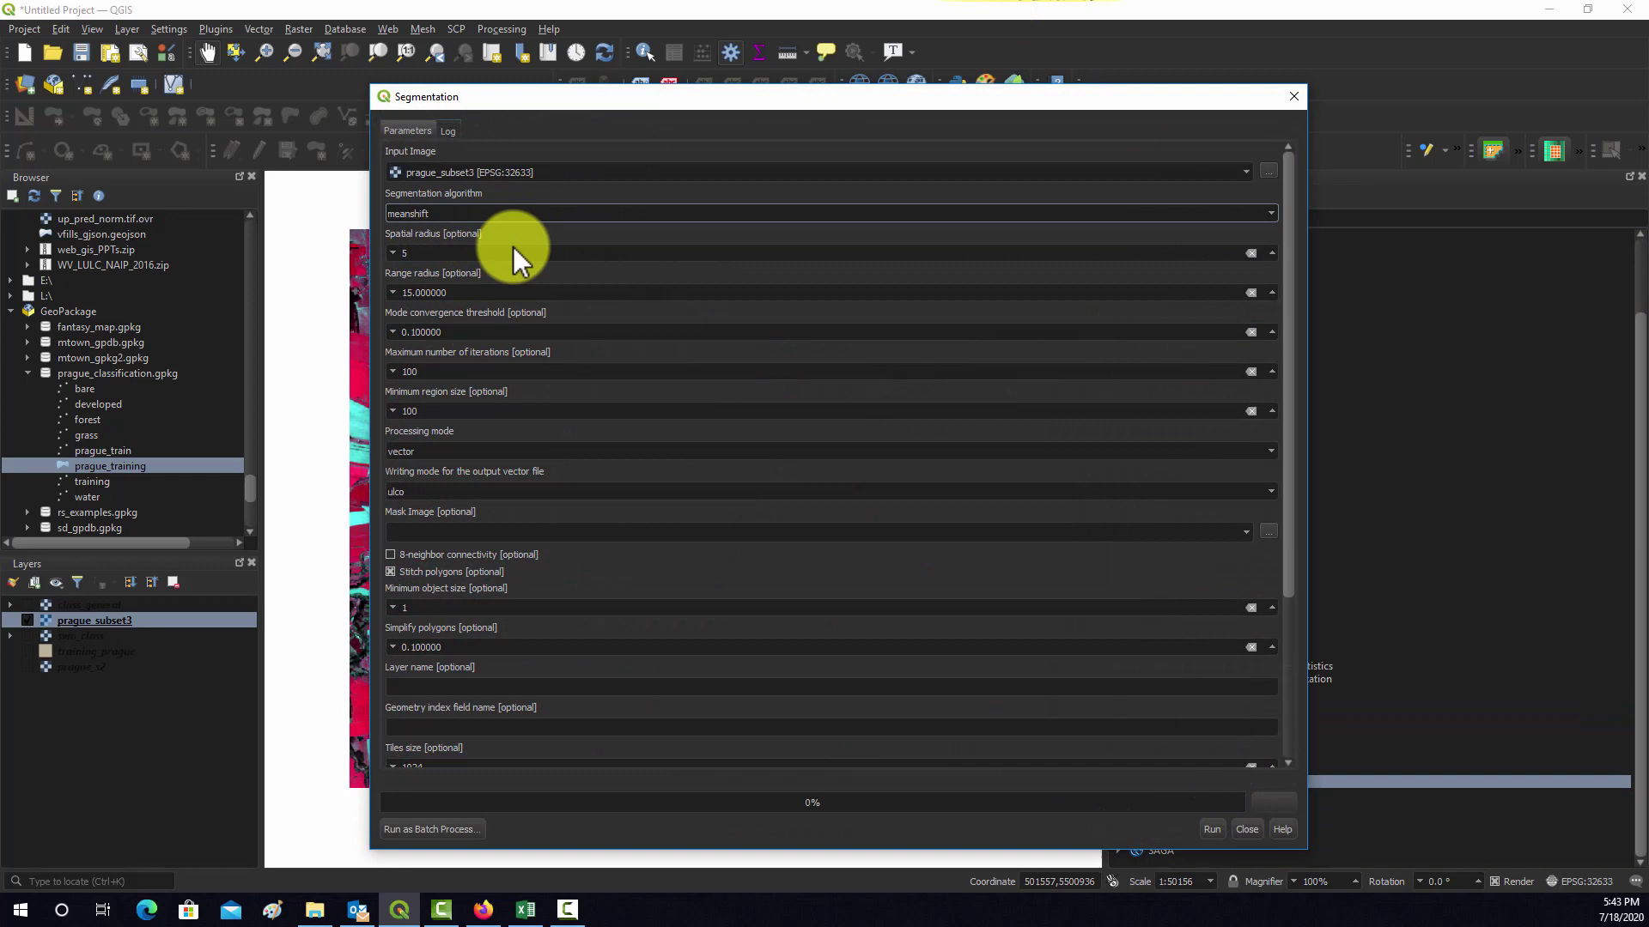
left_click(456, 211)
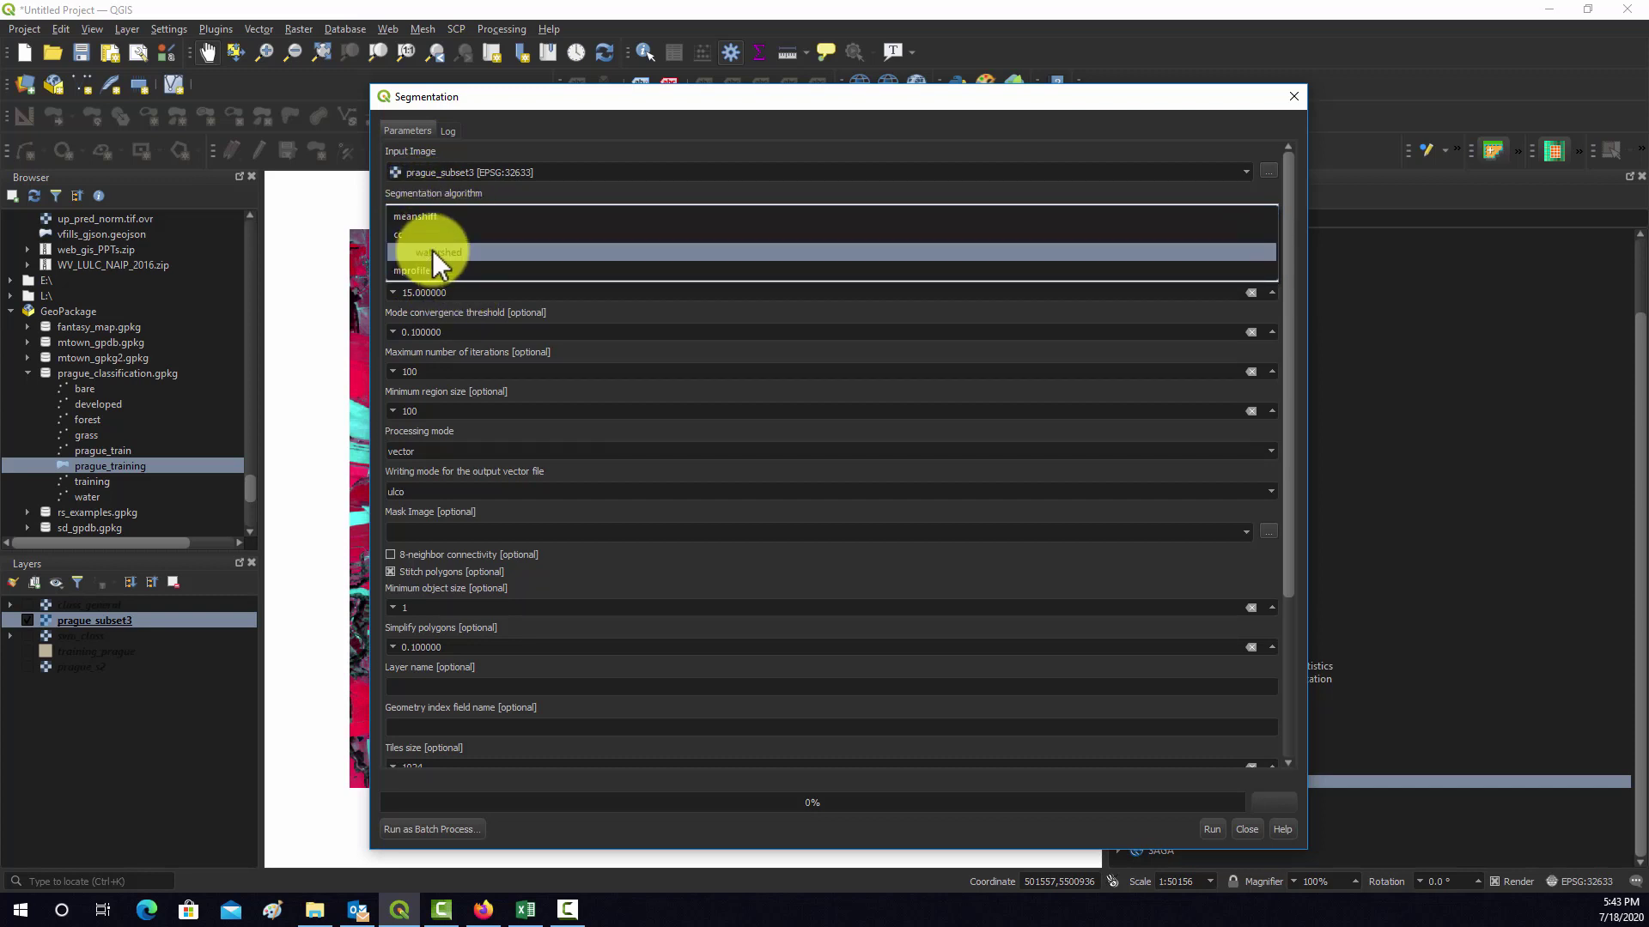
left_click(420, 215)
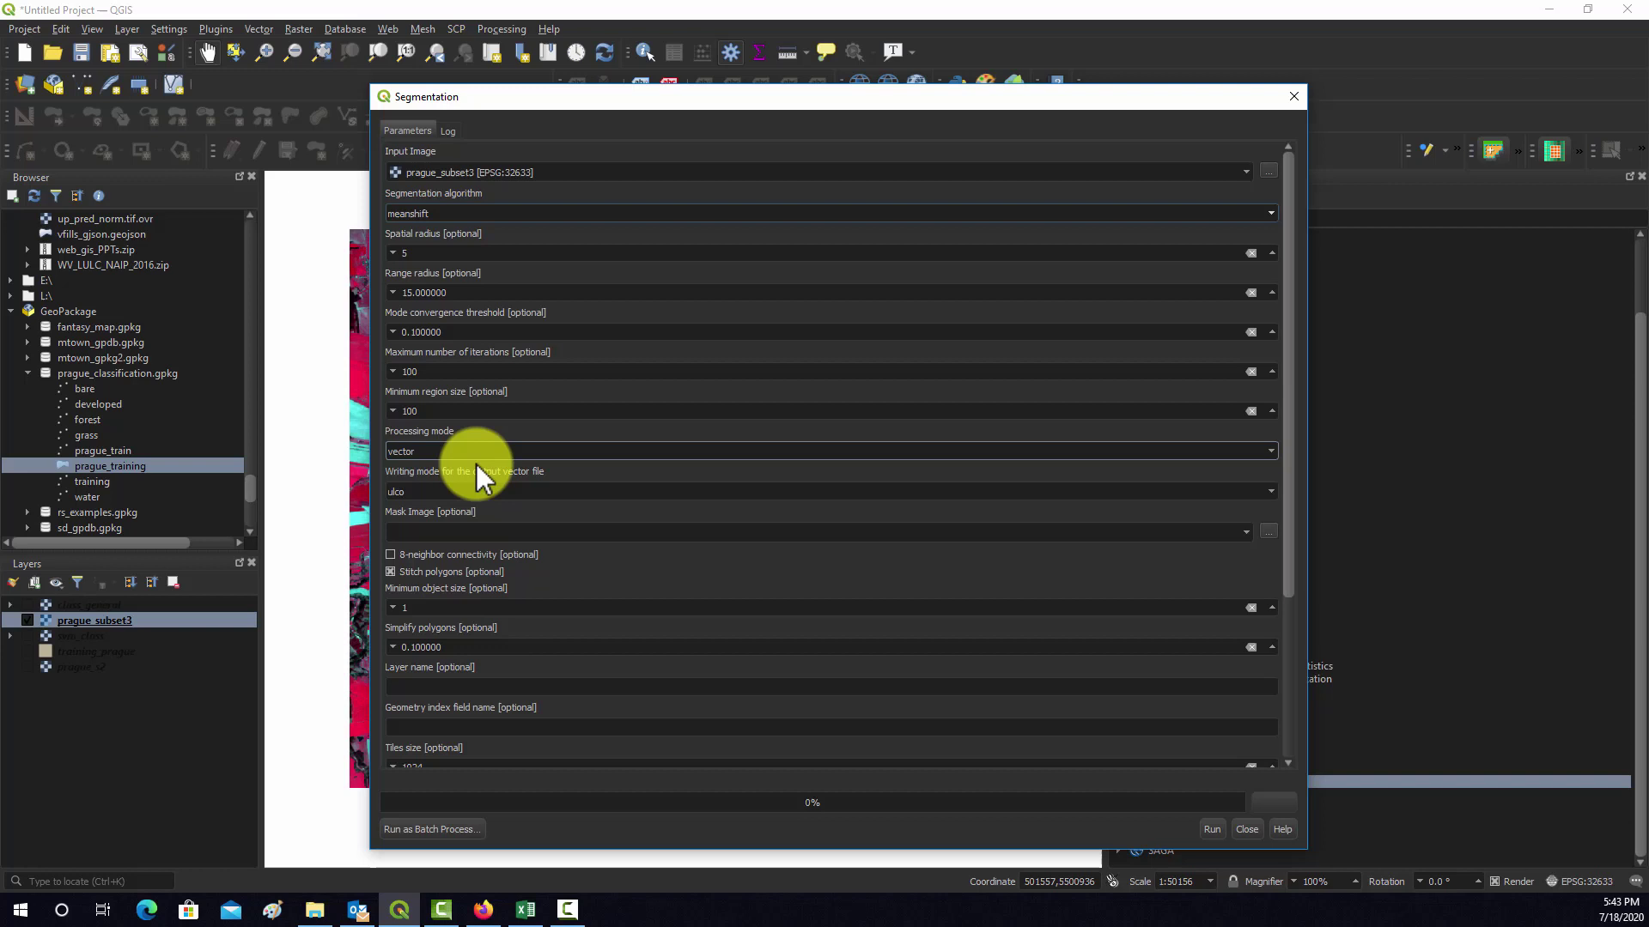
left_click(570, 497)
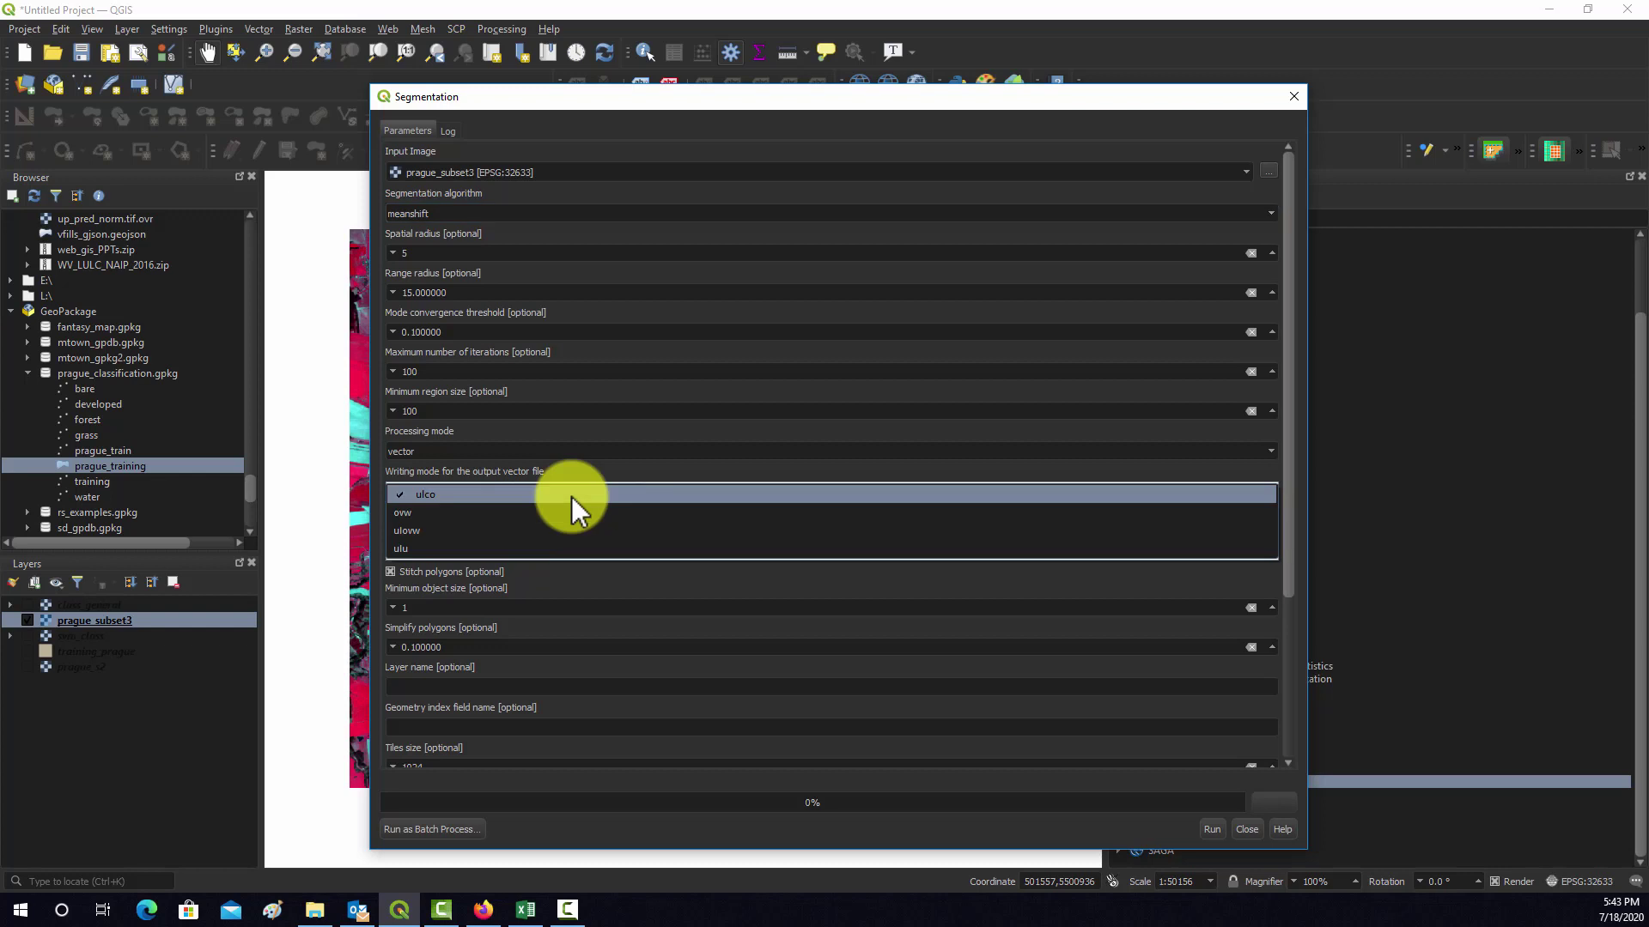
left_click(571, 496)
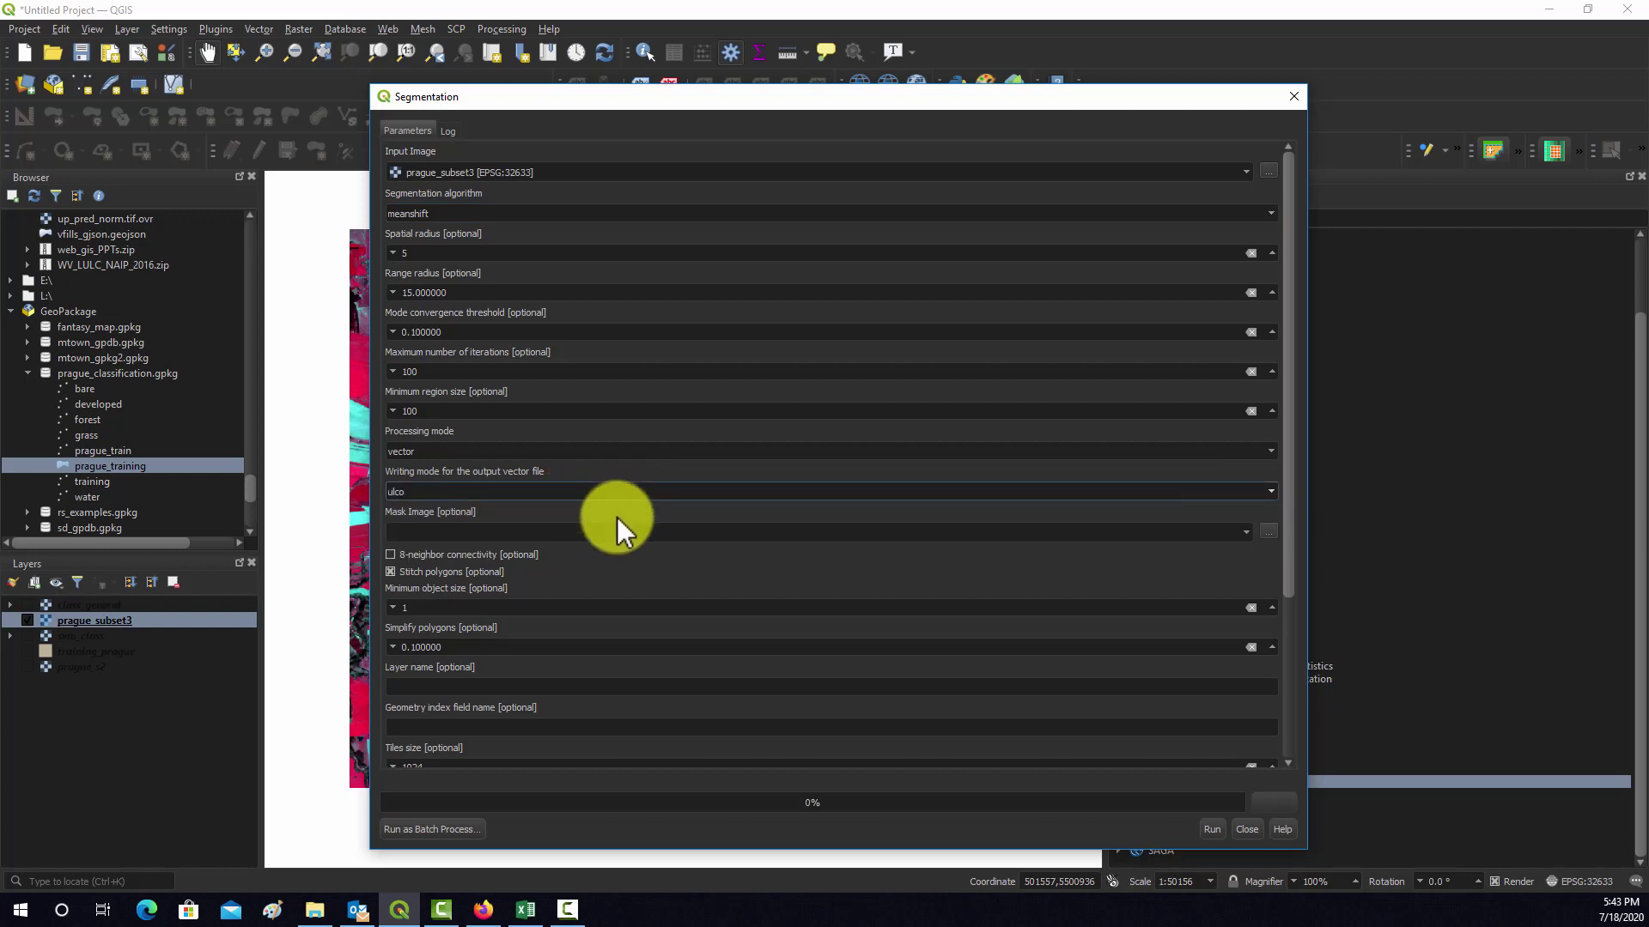
Open the Segmentation CookBook page and read through its parameter and Mean-Shift descriptions.
left_click(1277, 830)
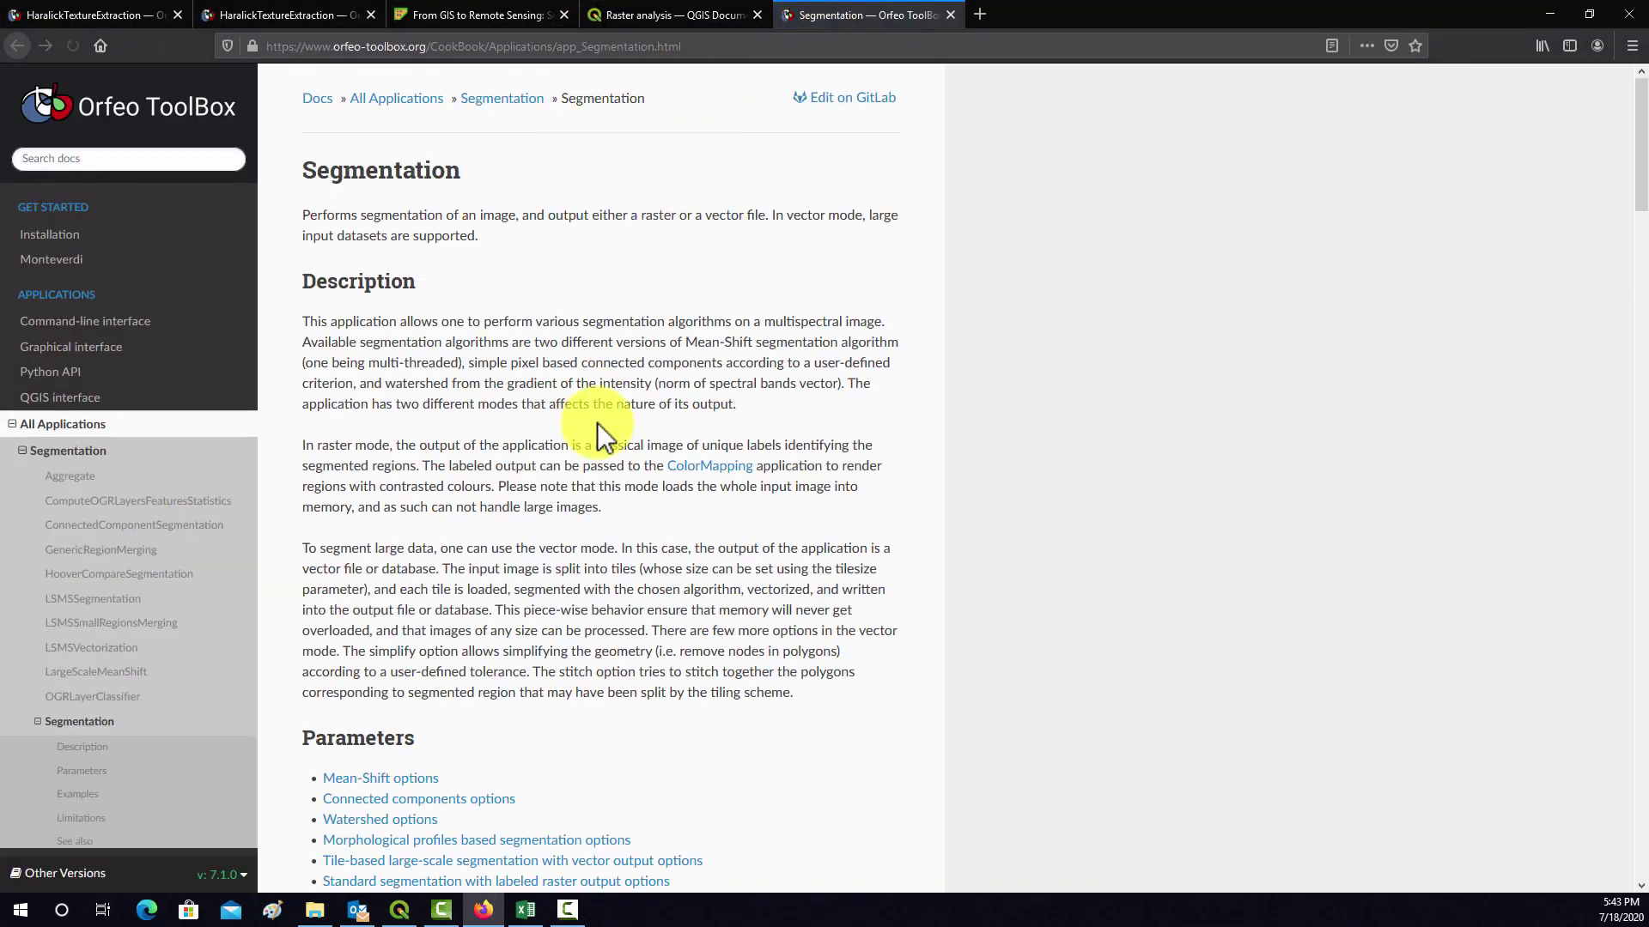
scroll(581, 429, "down", 5)
scroll(581, 430, "down", 2)
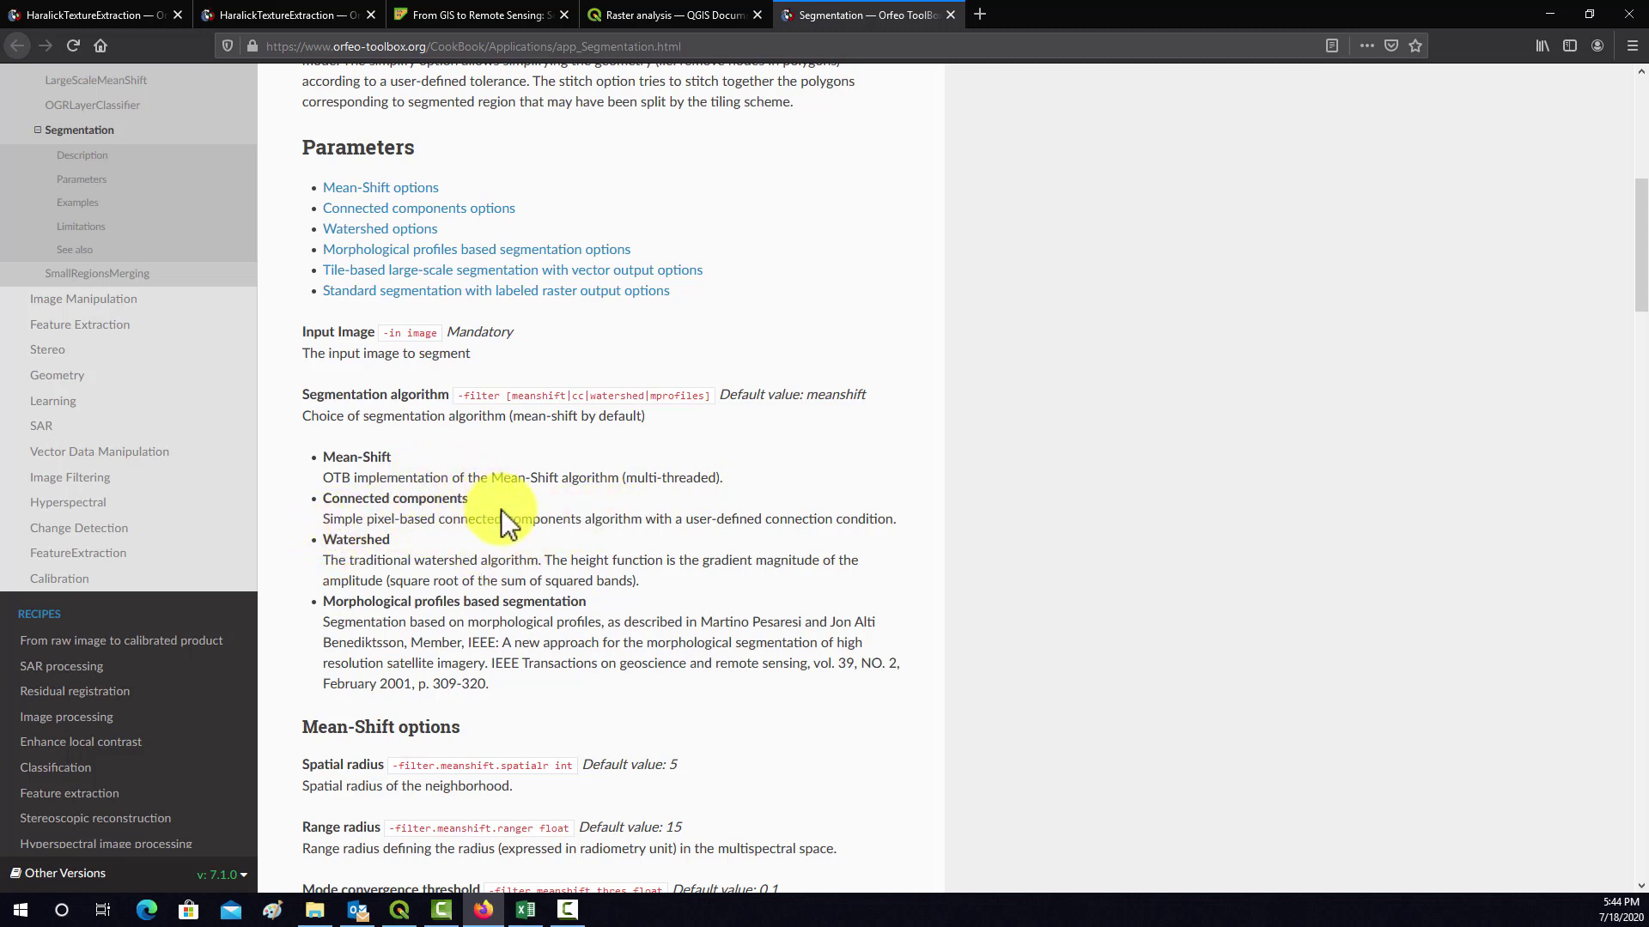
scroll(502, 509, "down", 1)
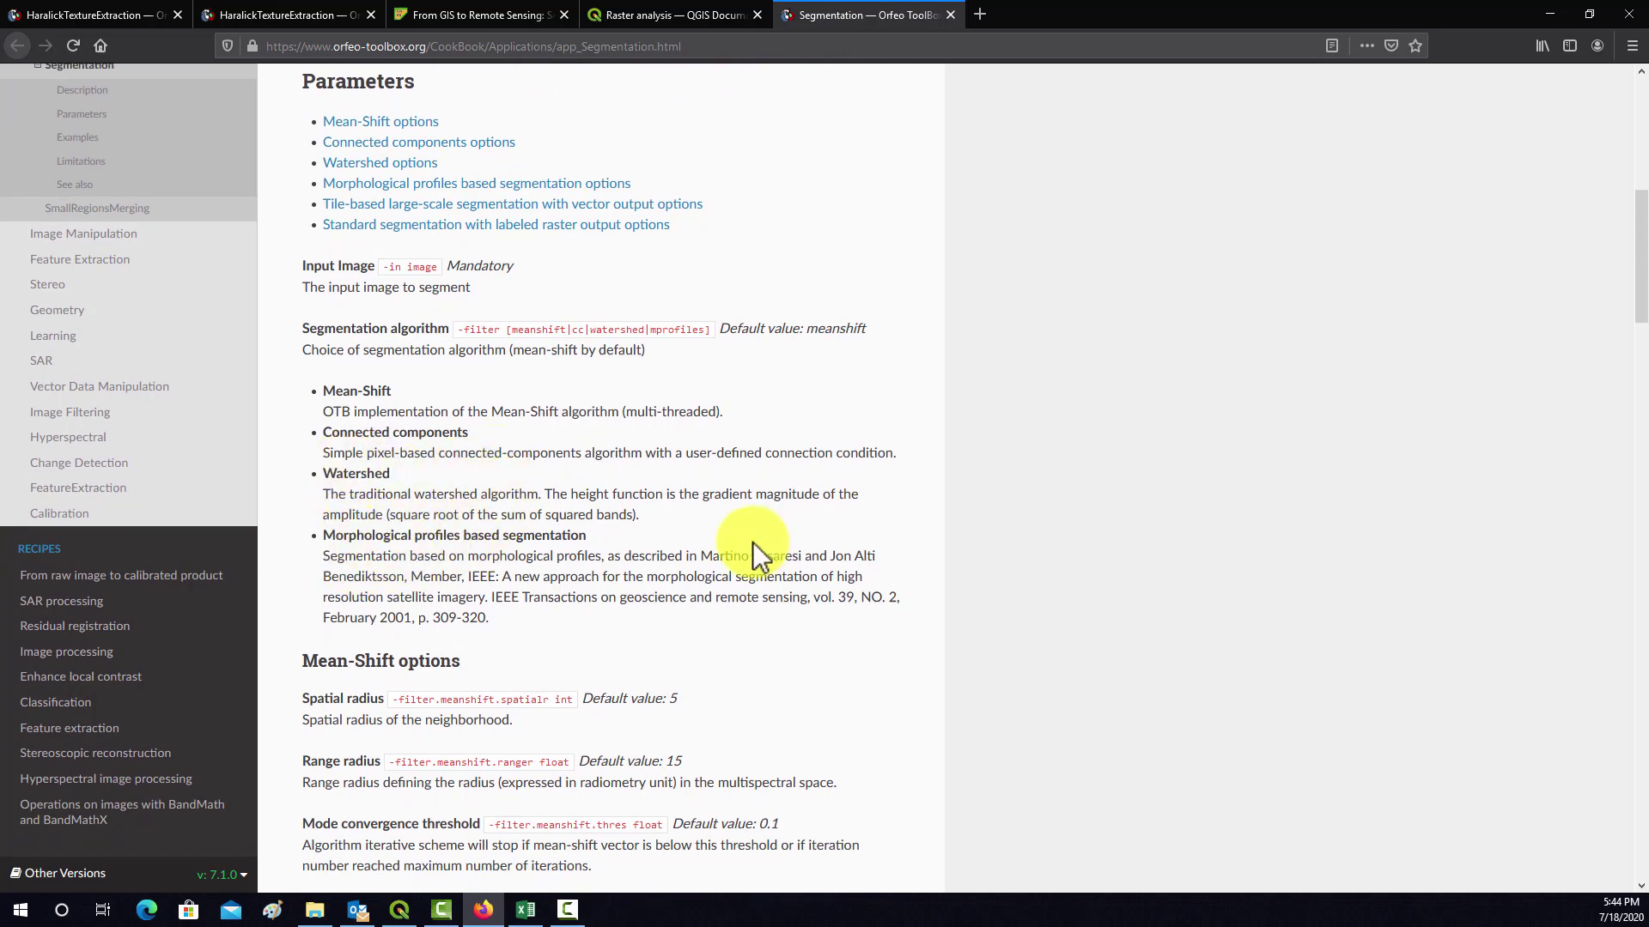
scroll(612, 541, "down", 2)
scroll(447, 283, "up", 1)
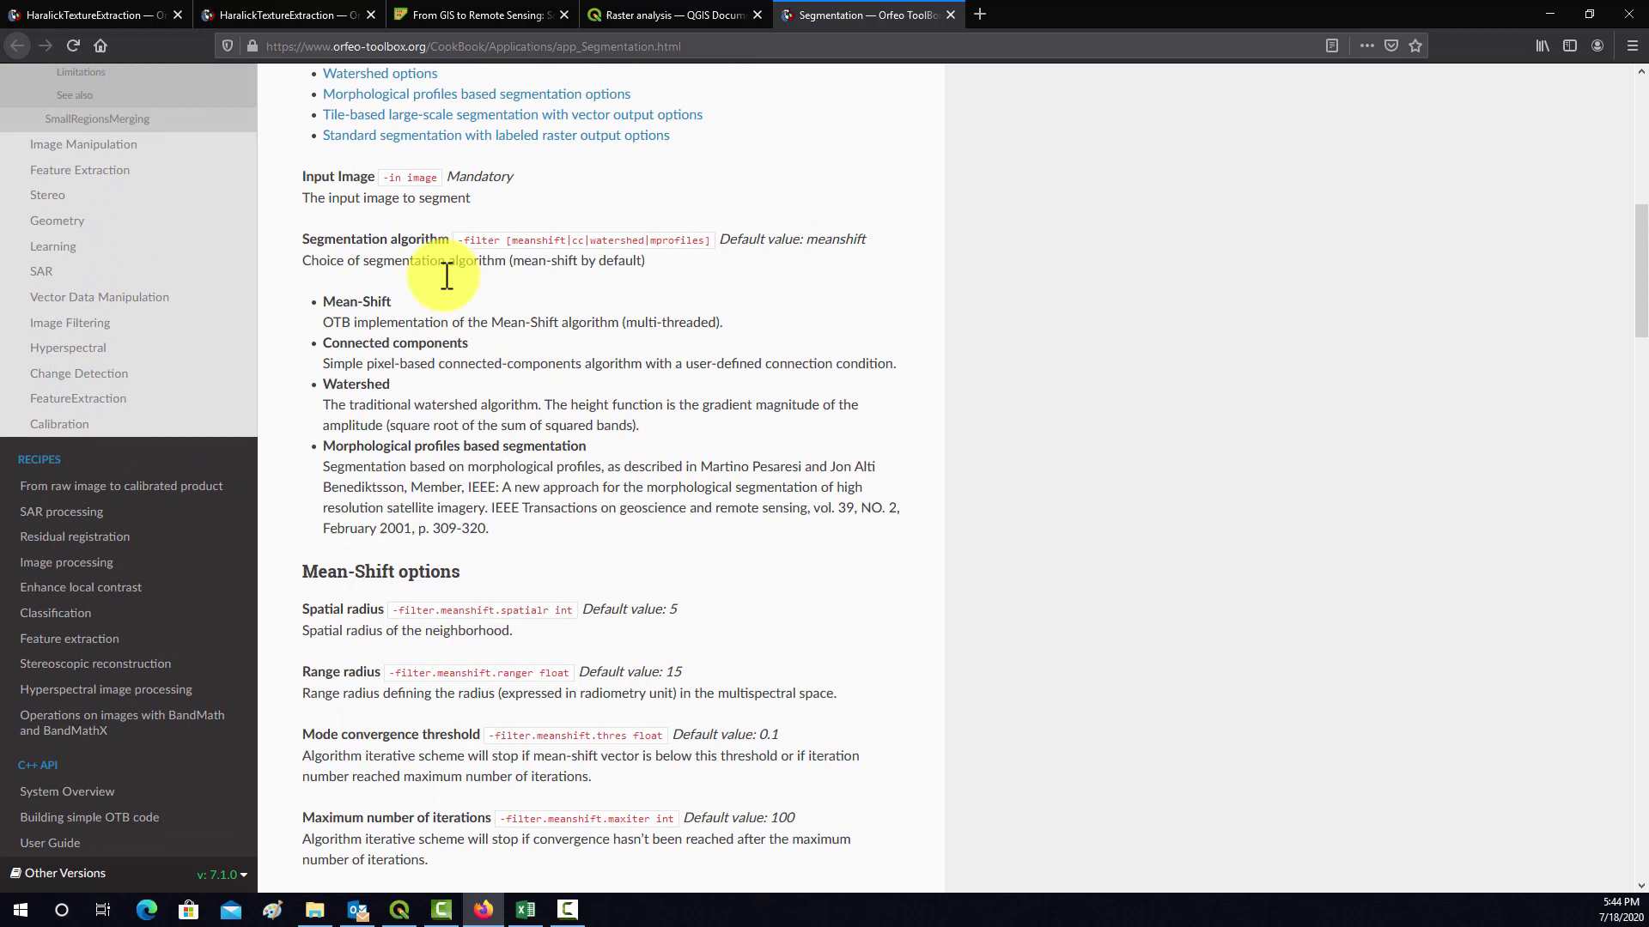
scroll(468, 393, "down", 3)
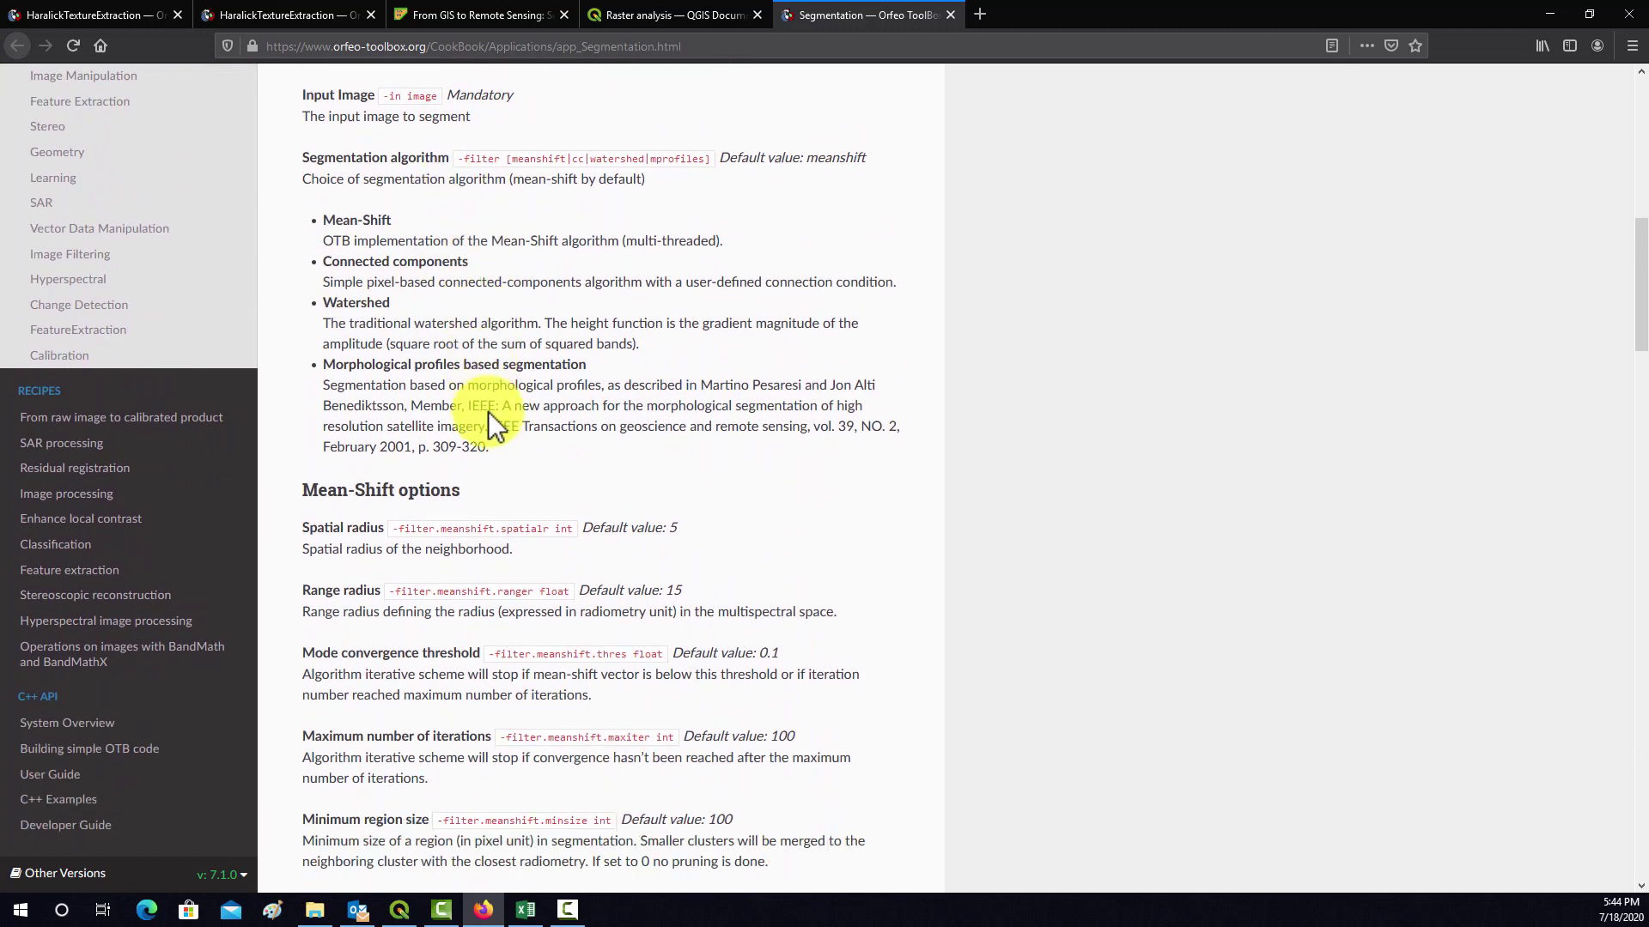
scroll(630, 433, "down", 1)
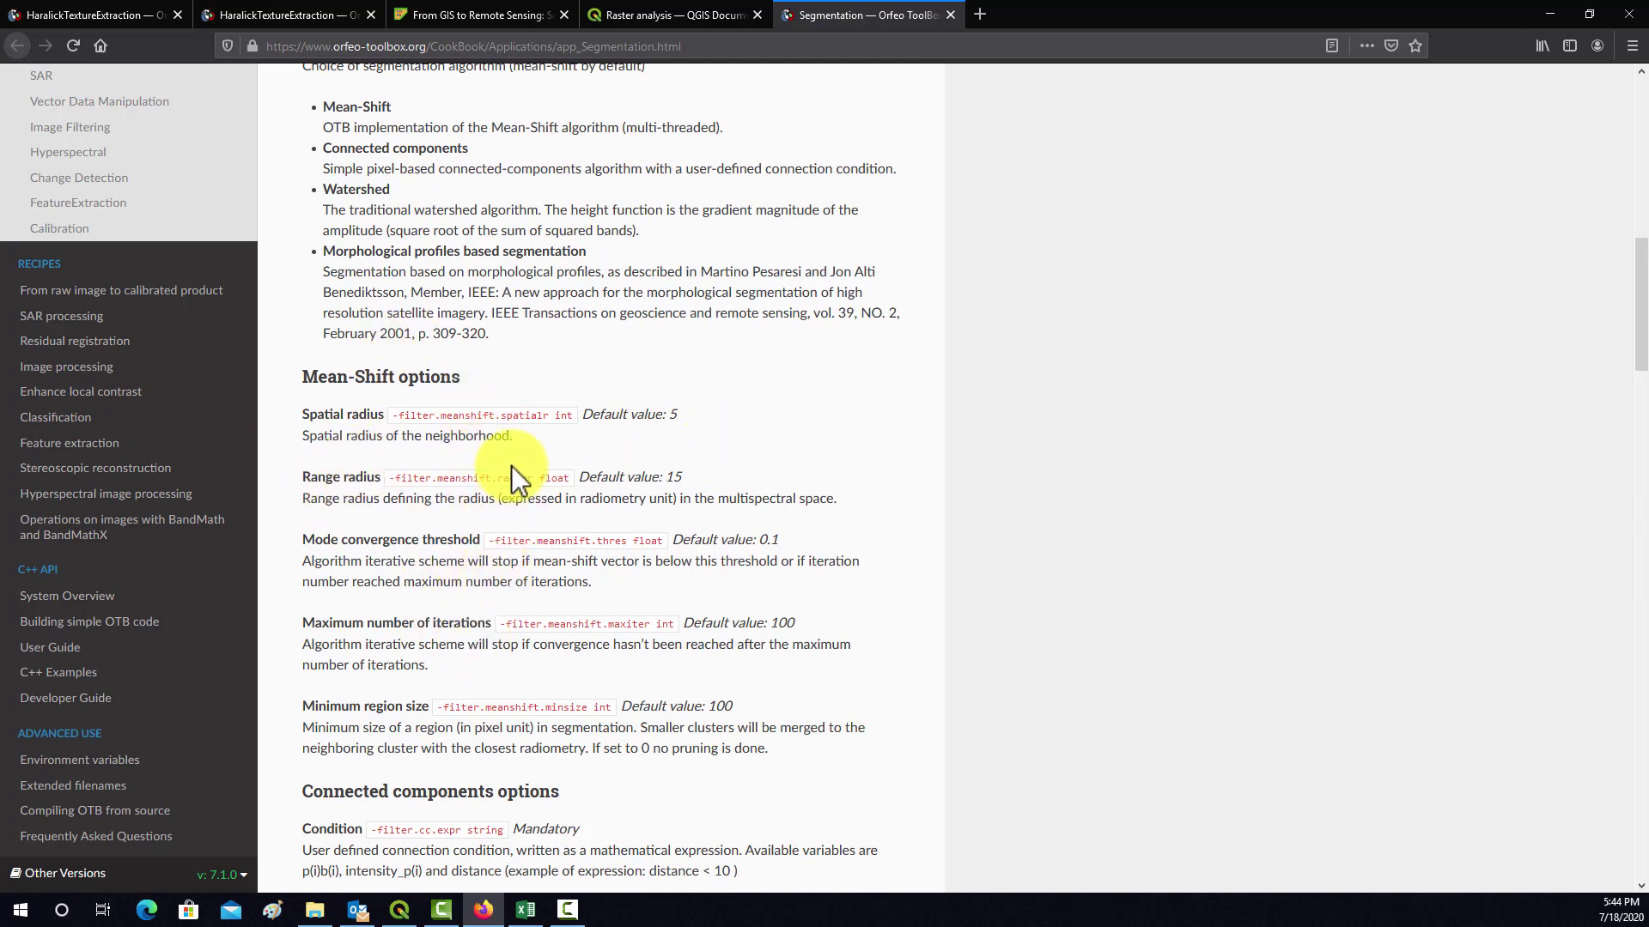
scroll(511, 466, "down", 5)
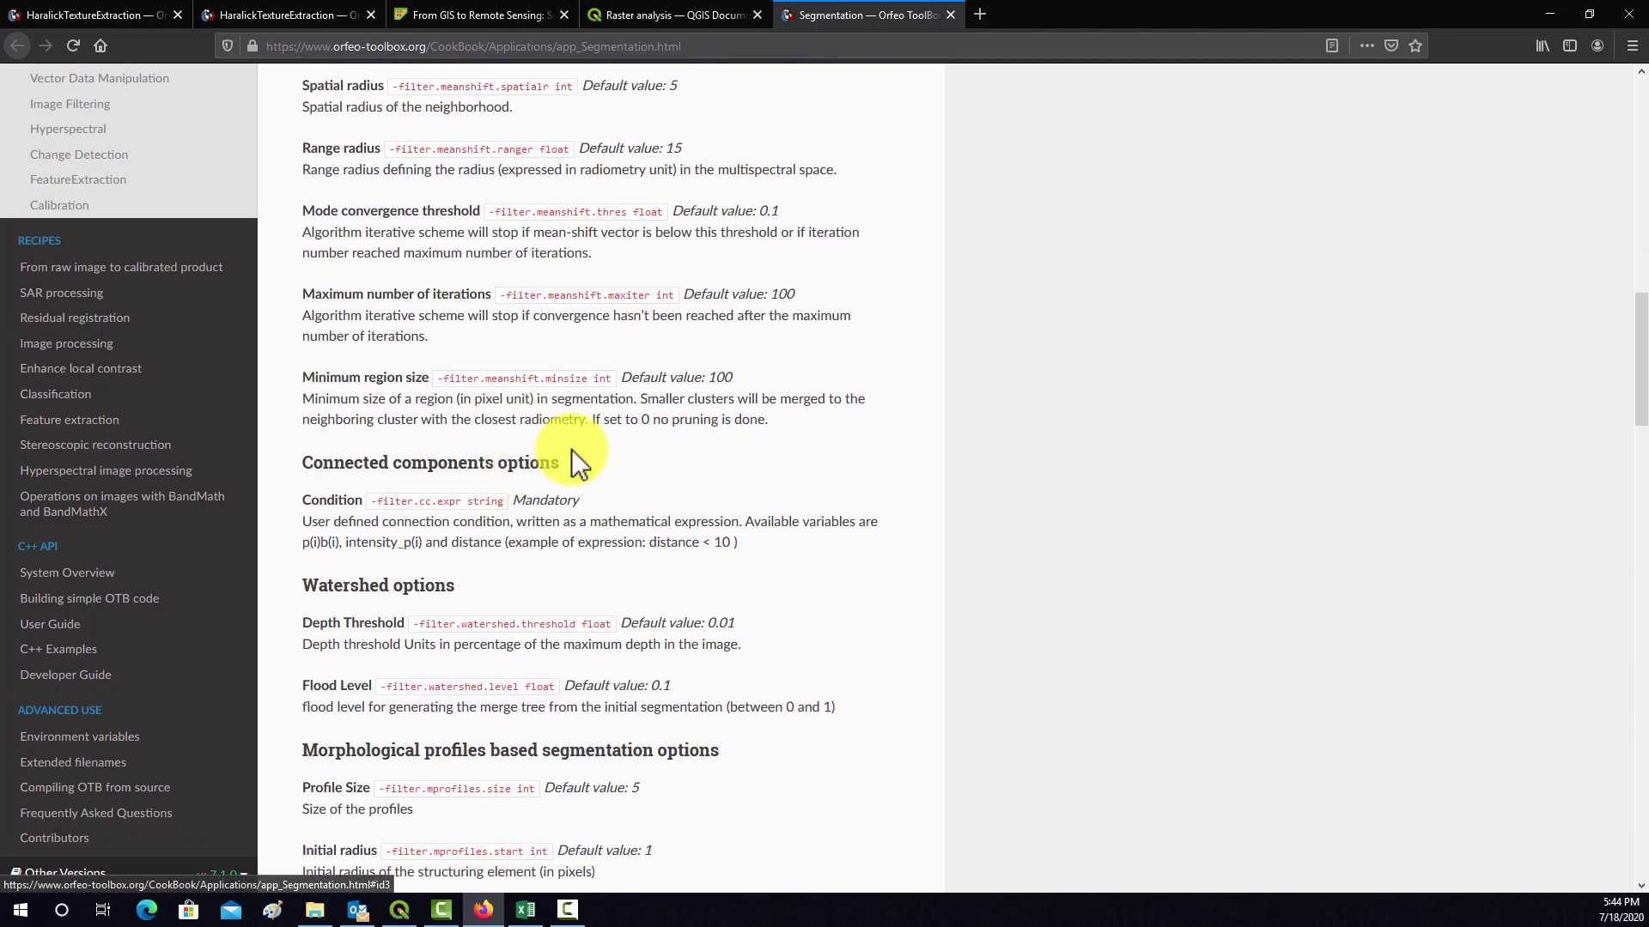
scroll(590, 472, "up", 1)
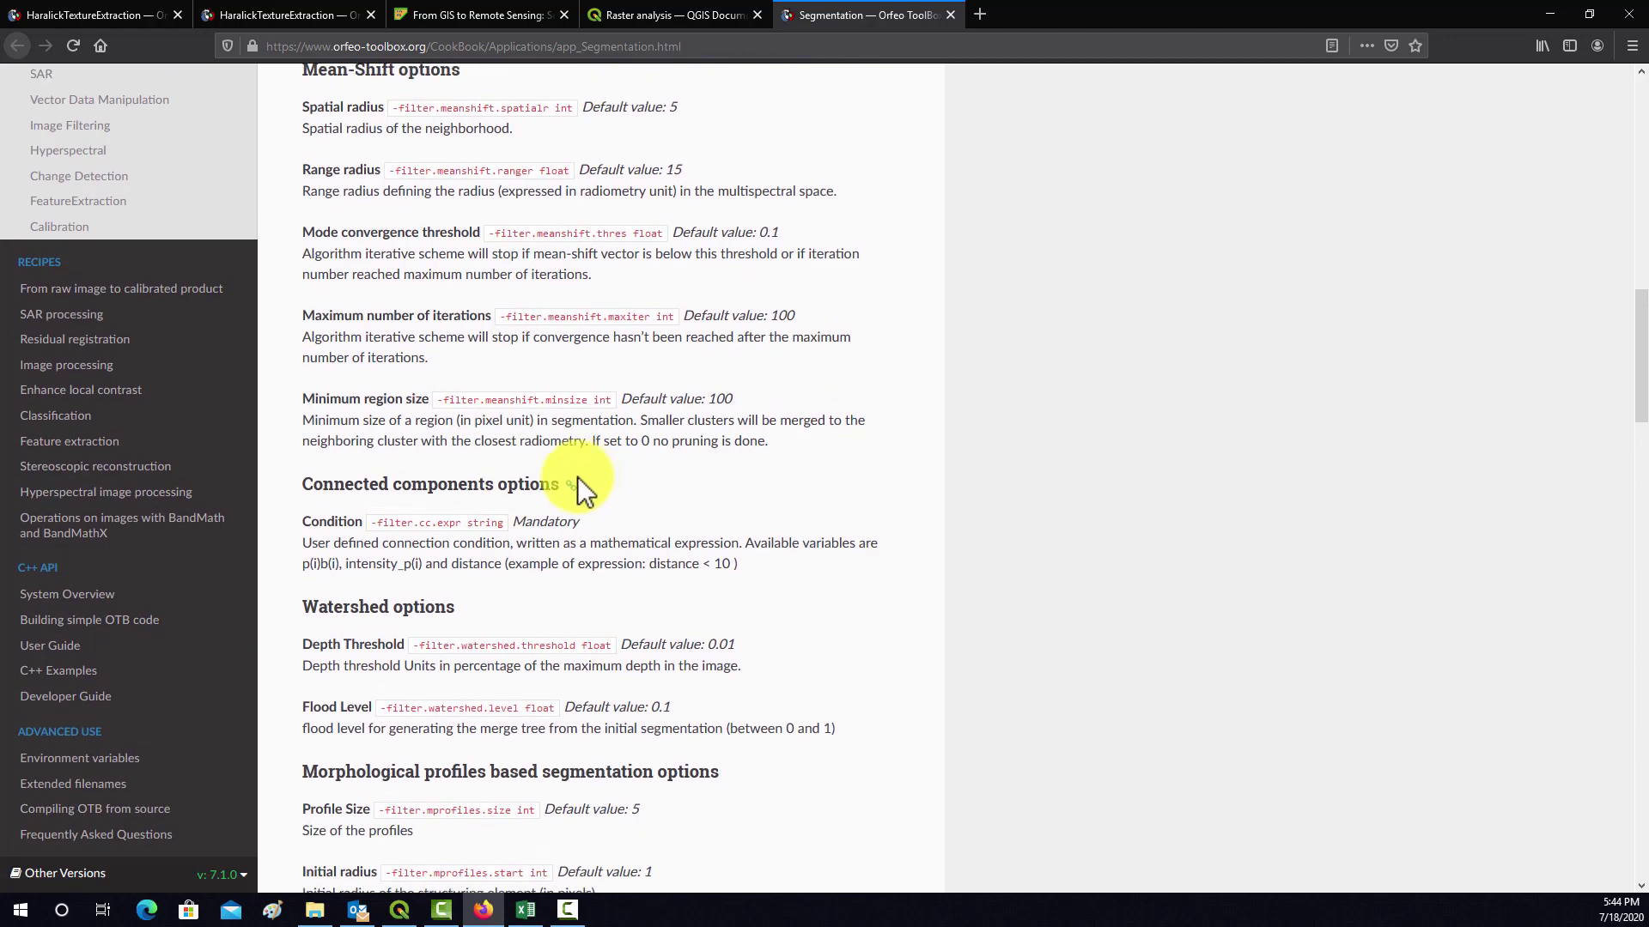
scroll(576, 481, "down", 4)
scroll(631, 476, "down", 3)
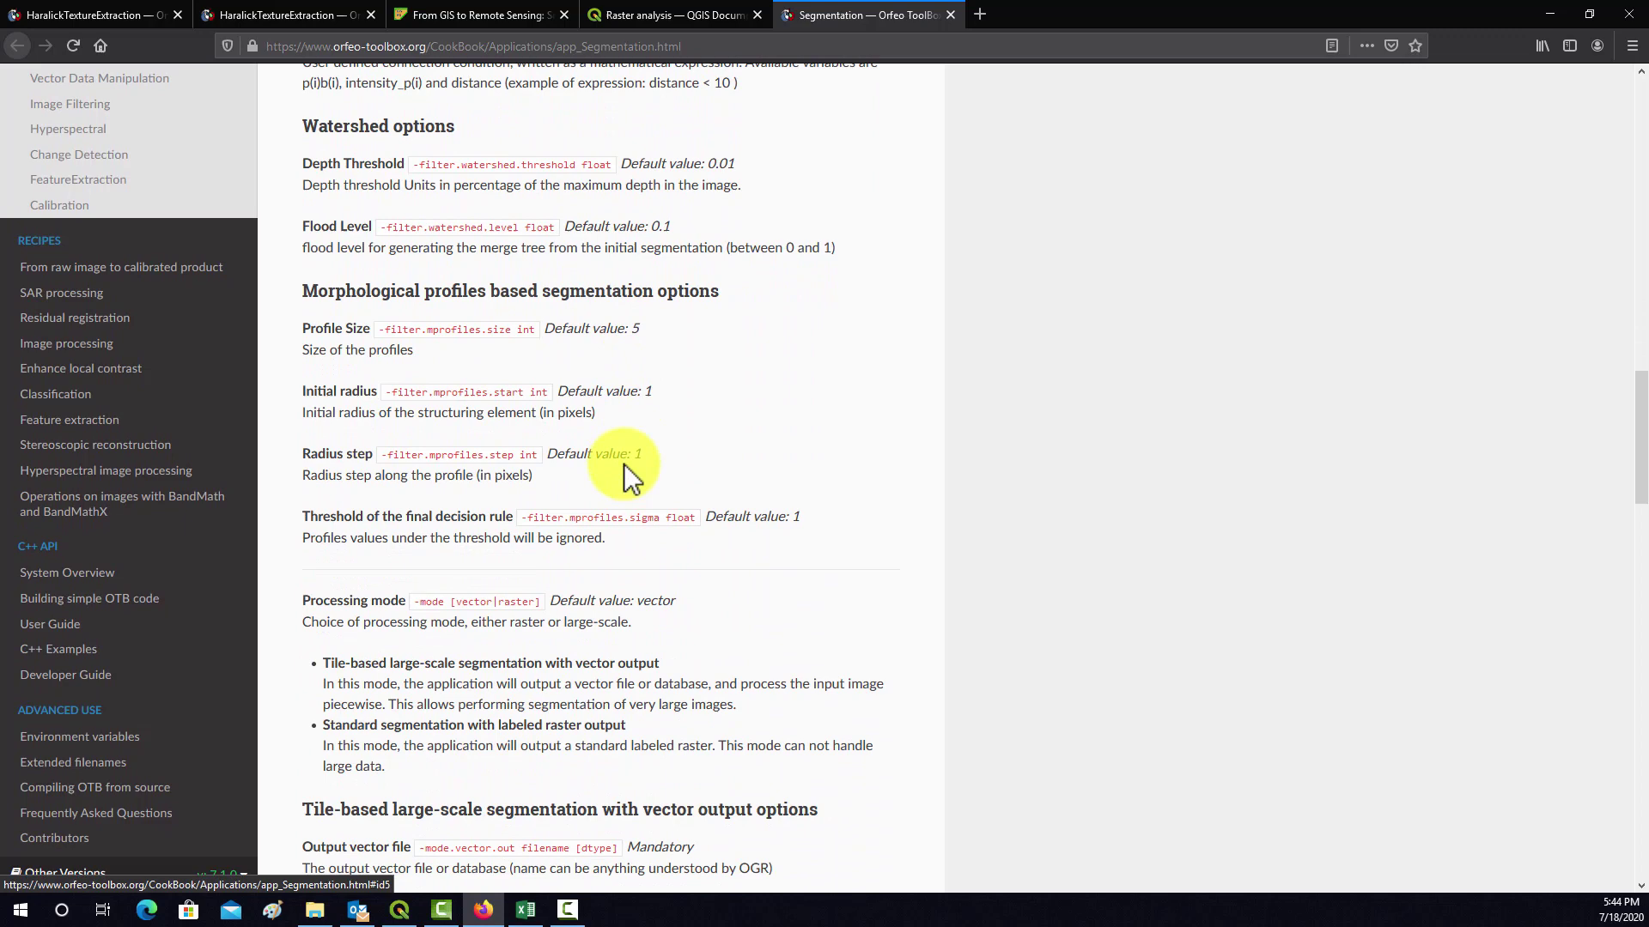
scroll(624, 464, "down", 3)
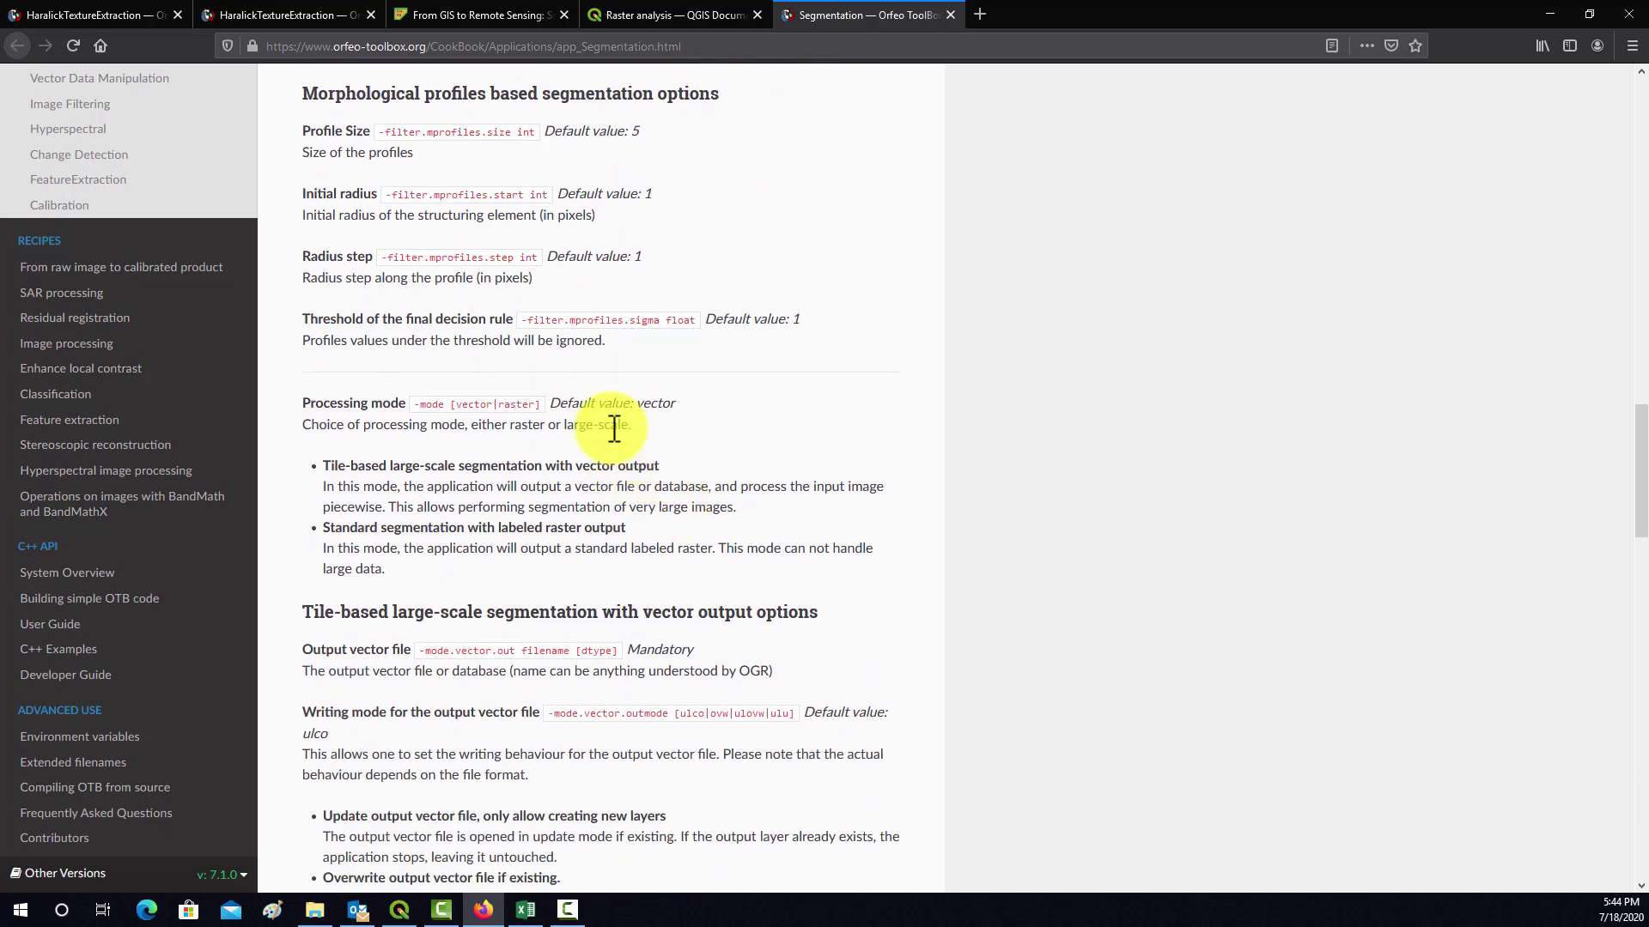
Scroll through the vector output options and Examples, then minimize Firefox back to QGIS.
scroll(614, 430, "down", 5)
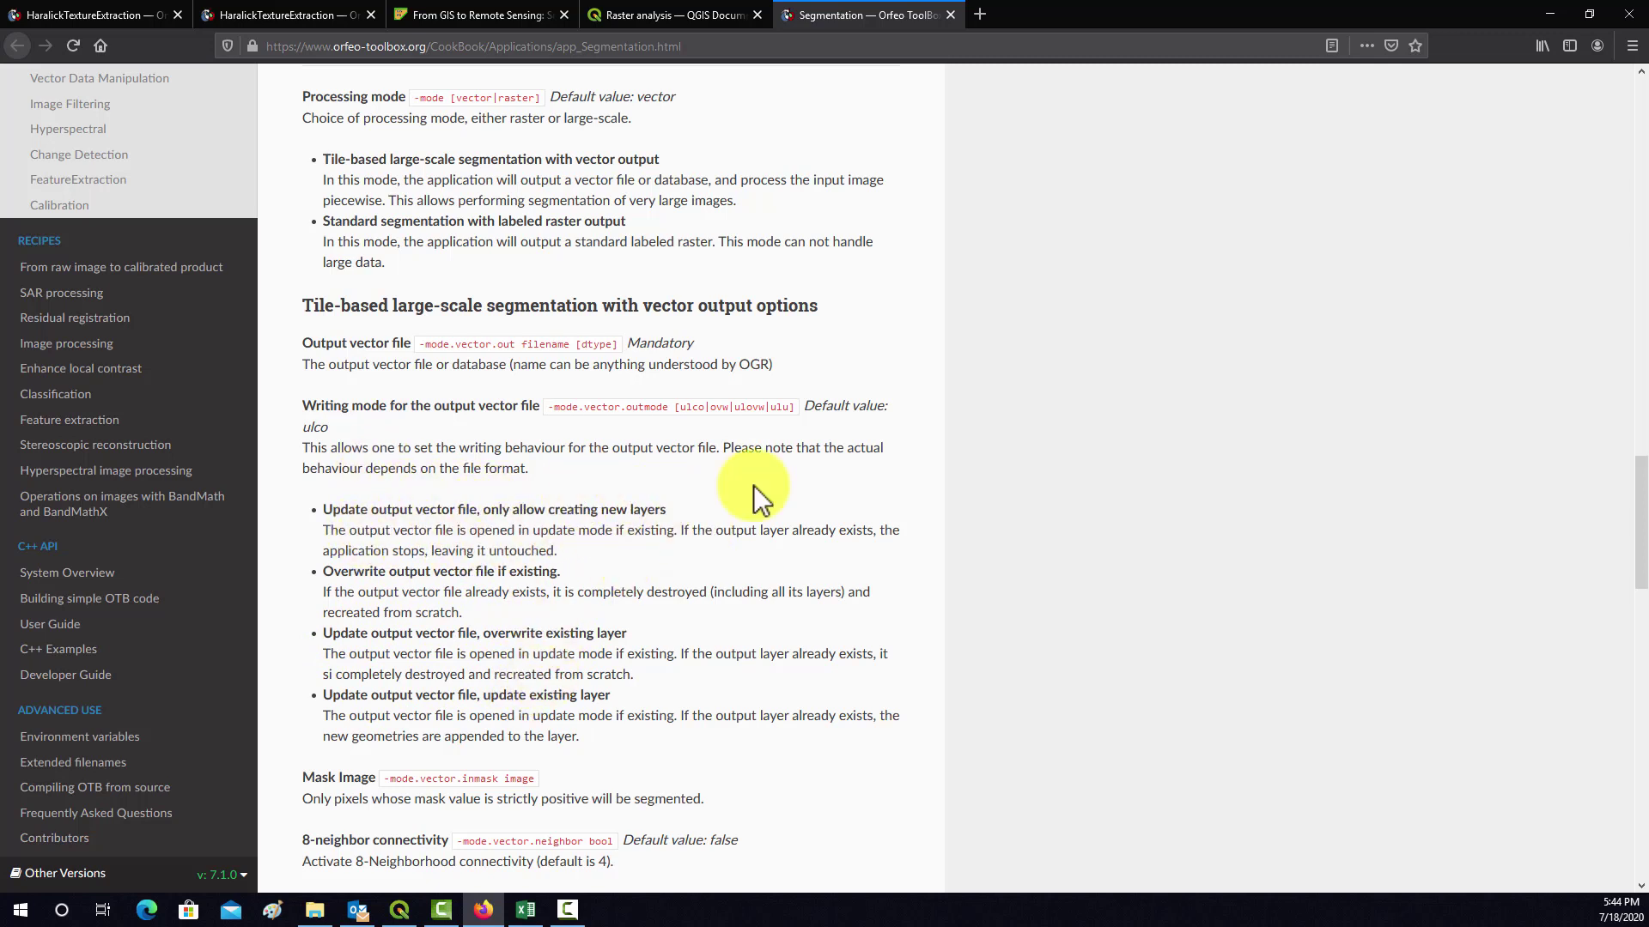
scroll(640, 596, "down", 5)
scroll(515, 554, "down", 6)
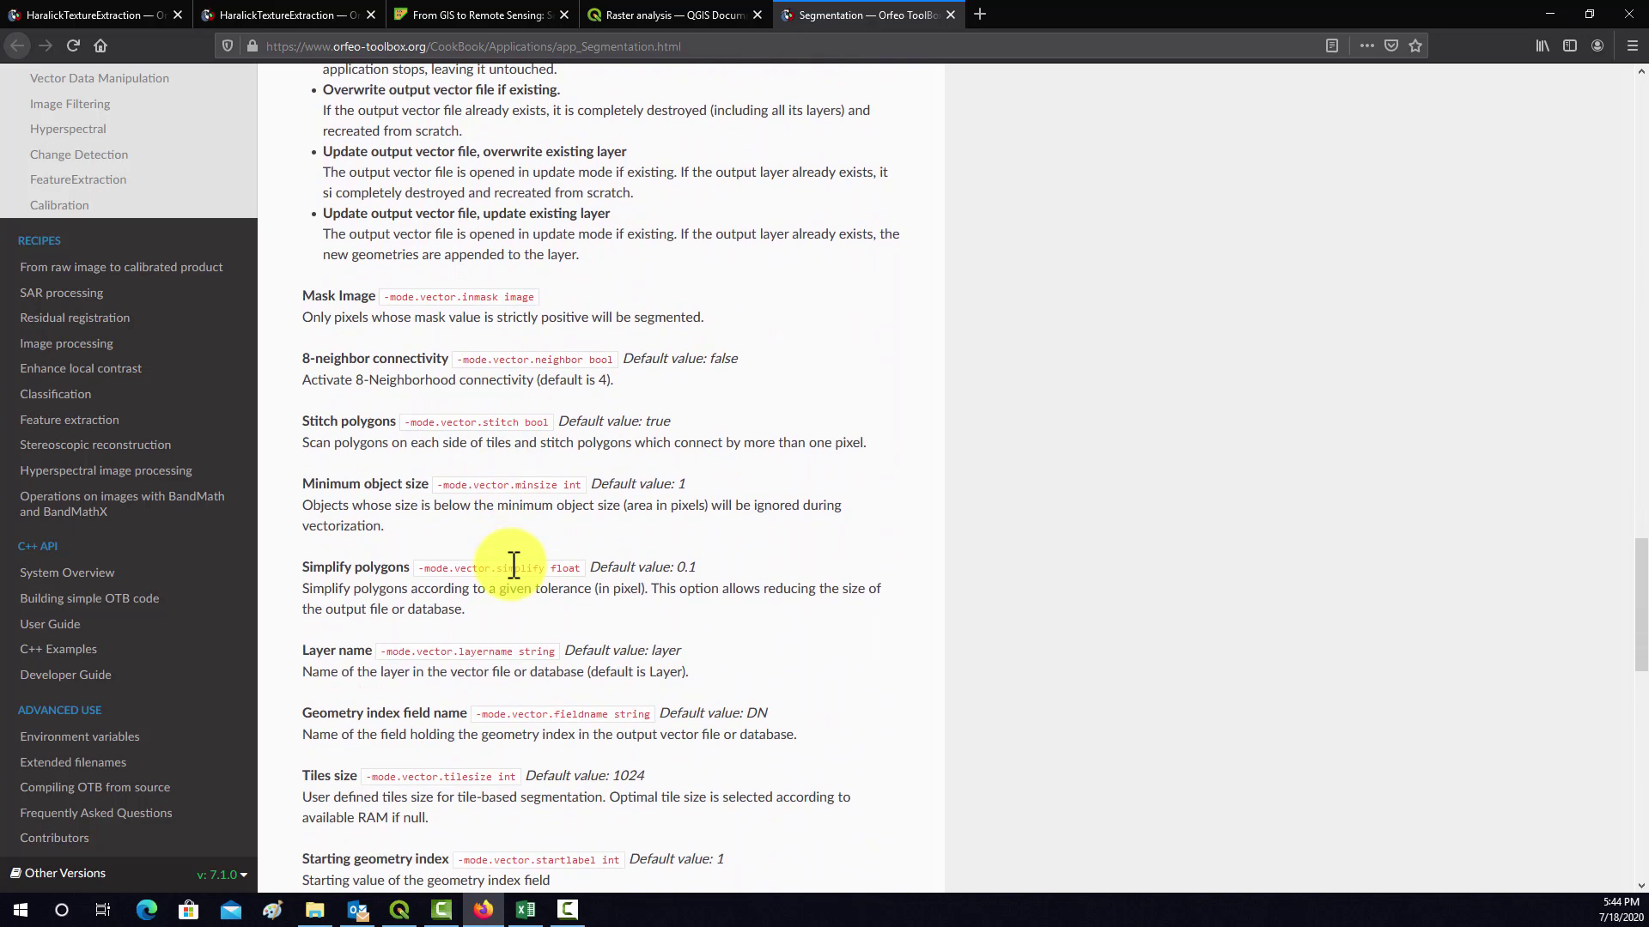
scroll(513, 564, "down", 7)
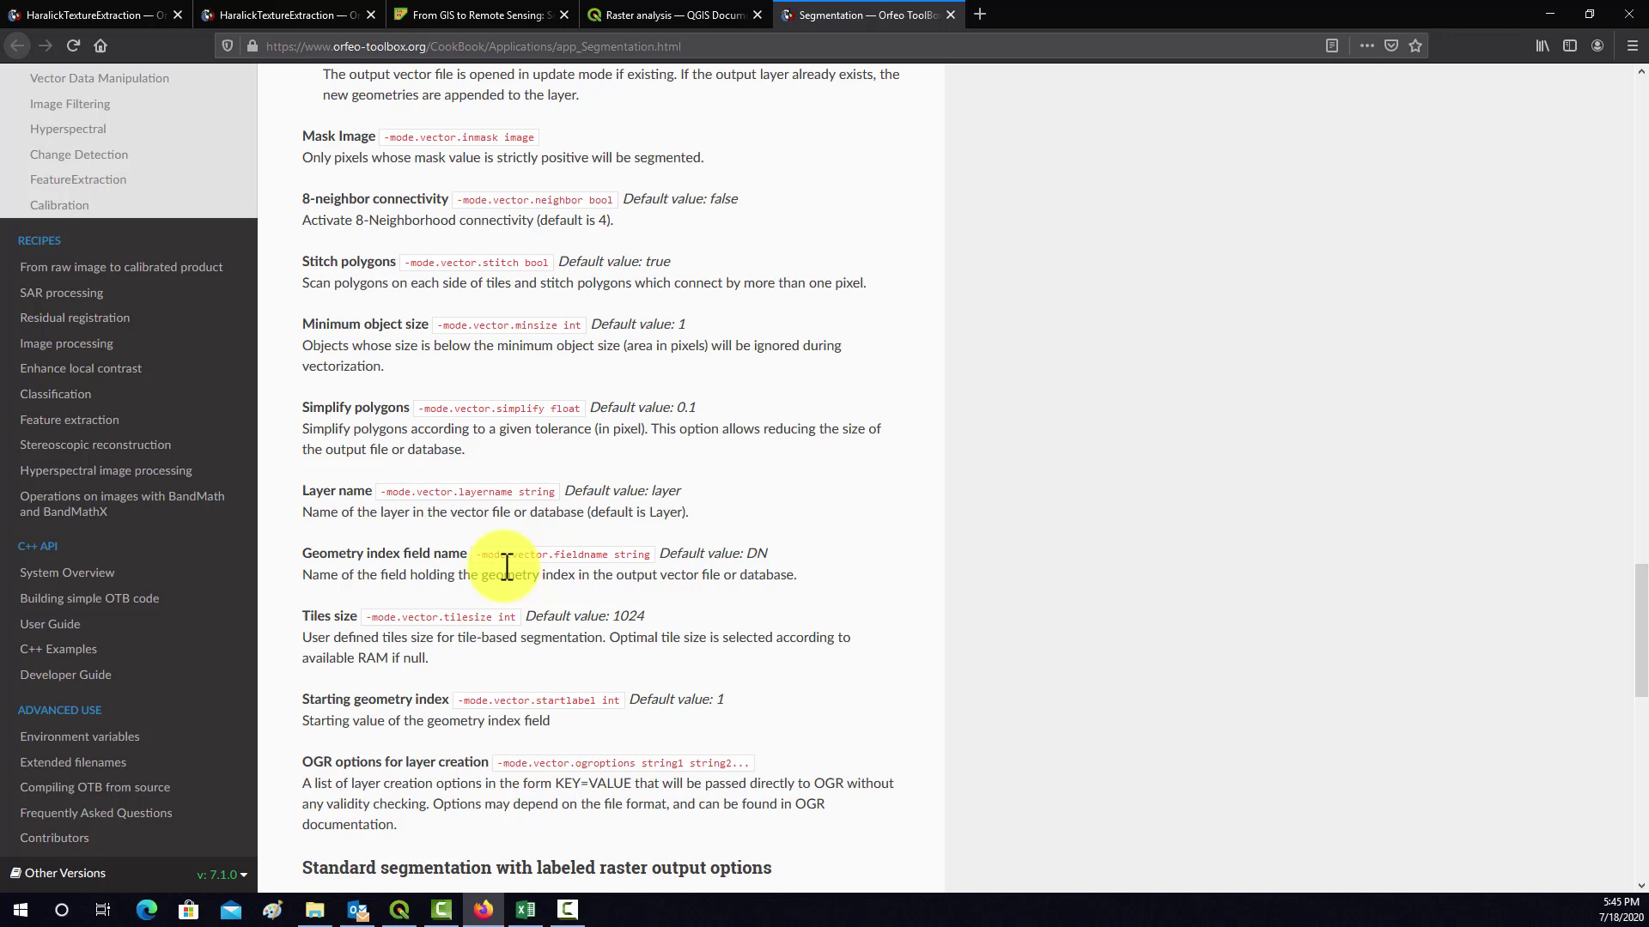
scroll(508, 565, "down", 5)
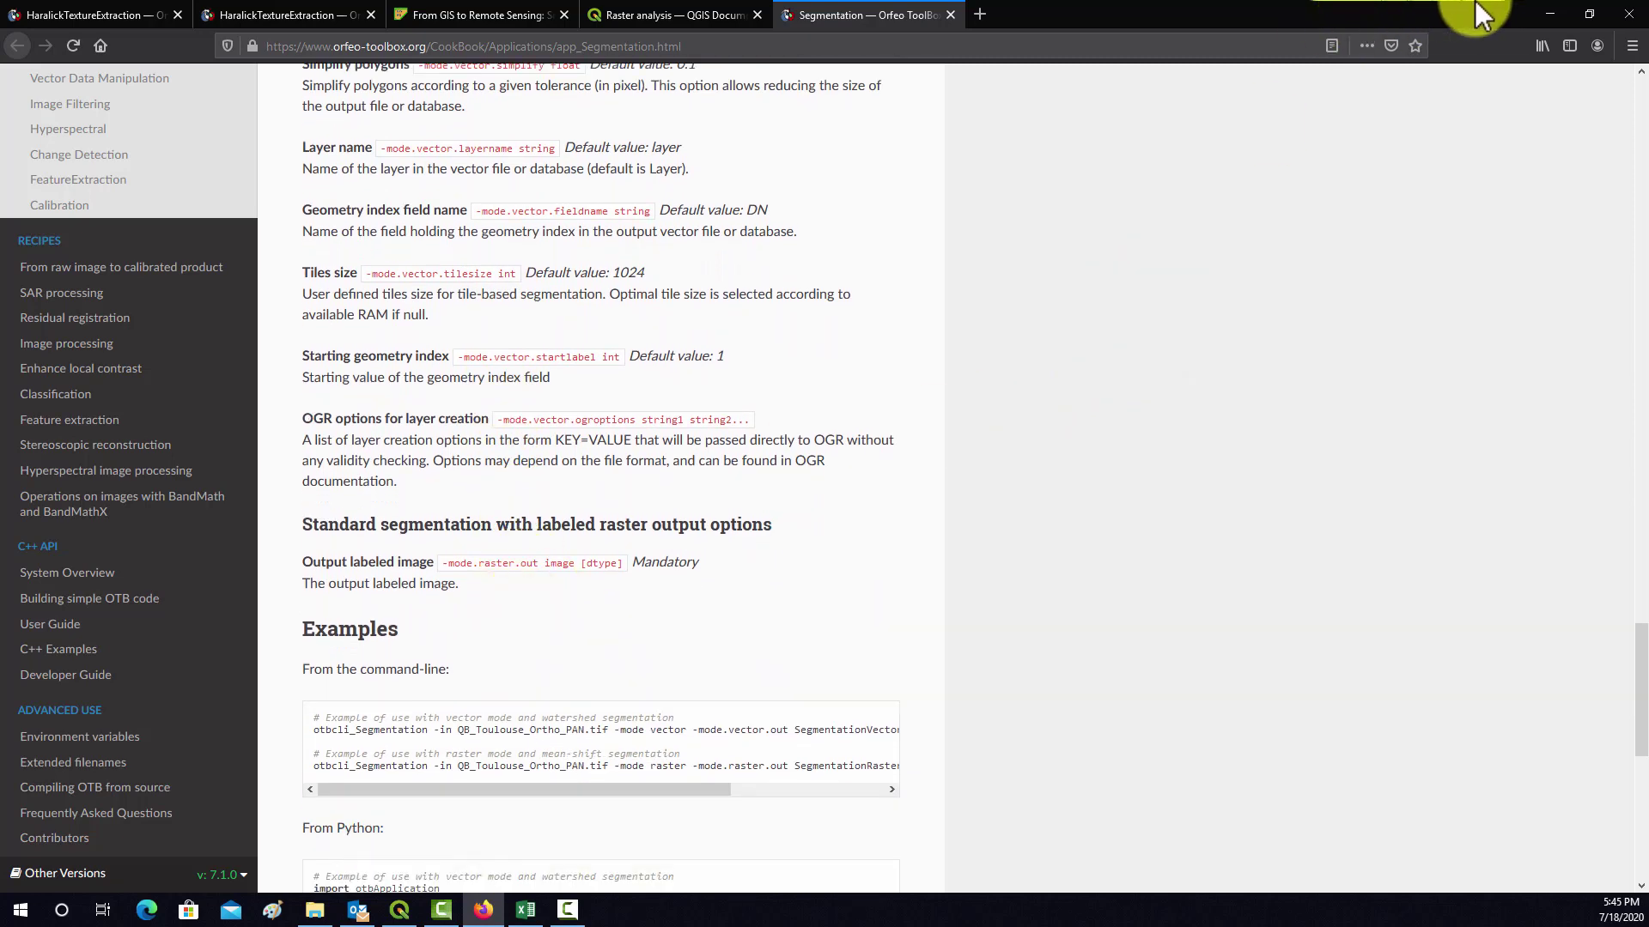
left_click(1550, 14)
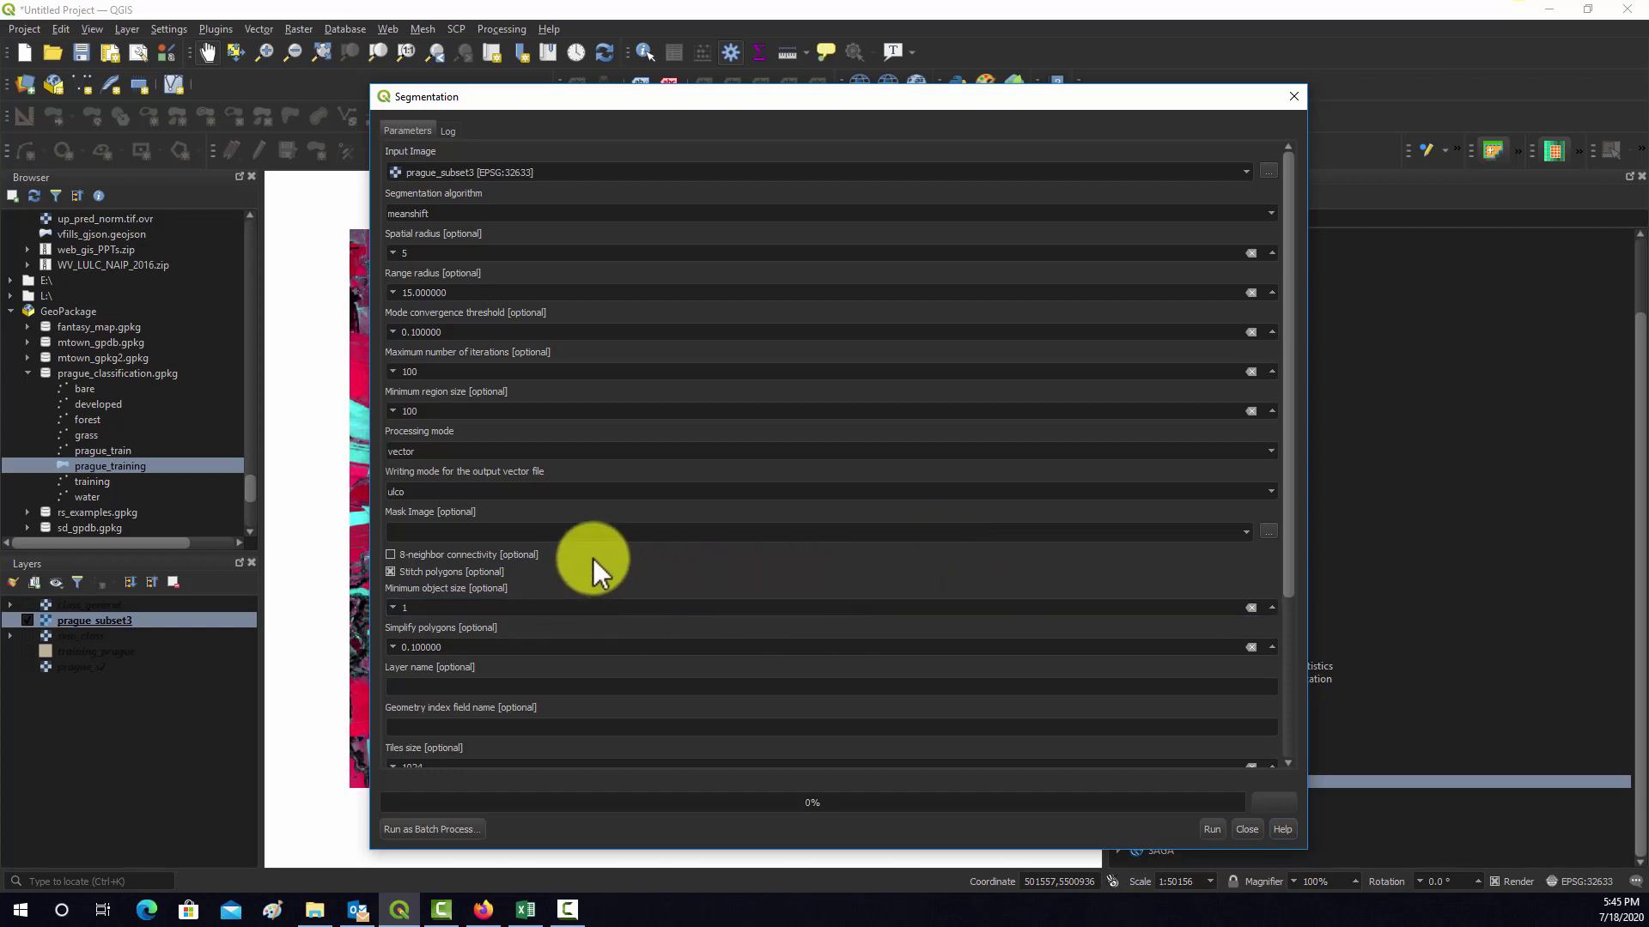
Review the Segmentation parameters and set the output vector to C:/Teaching/qgis_demos/segments_prague.shp.
scroll(762, 666, "down", 5)
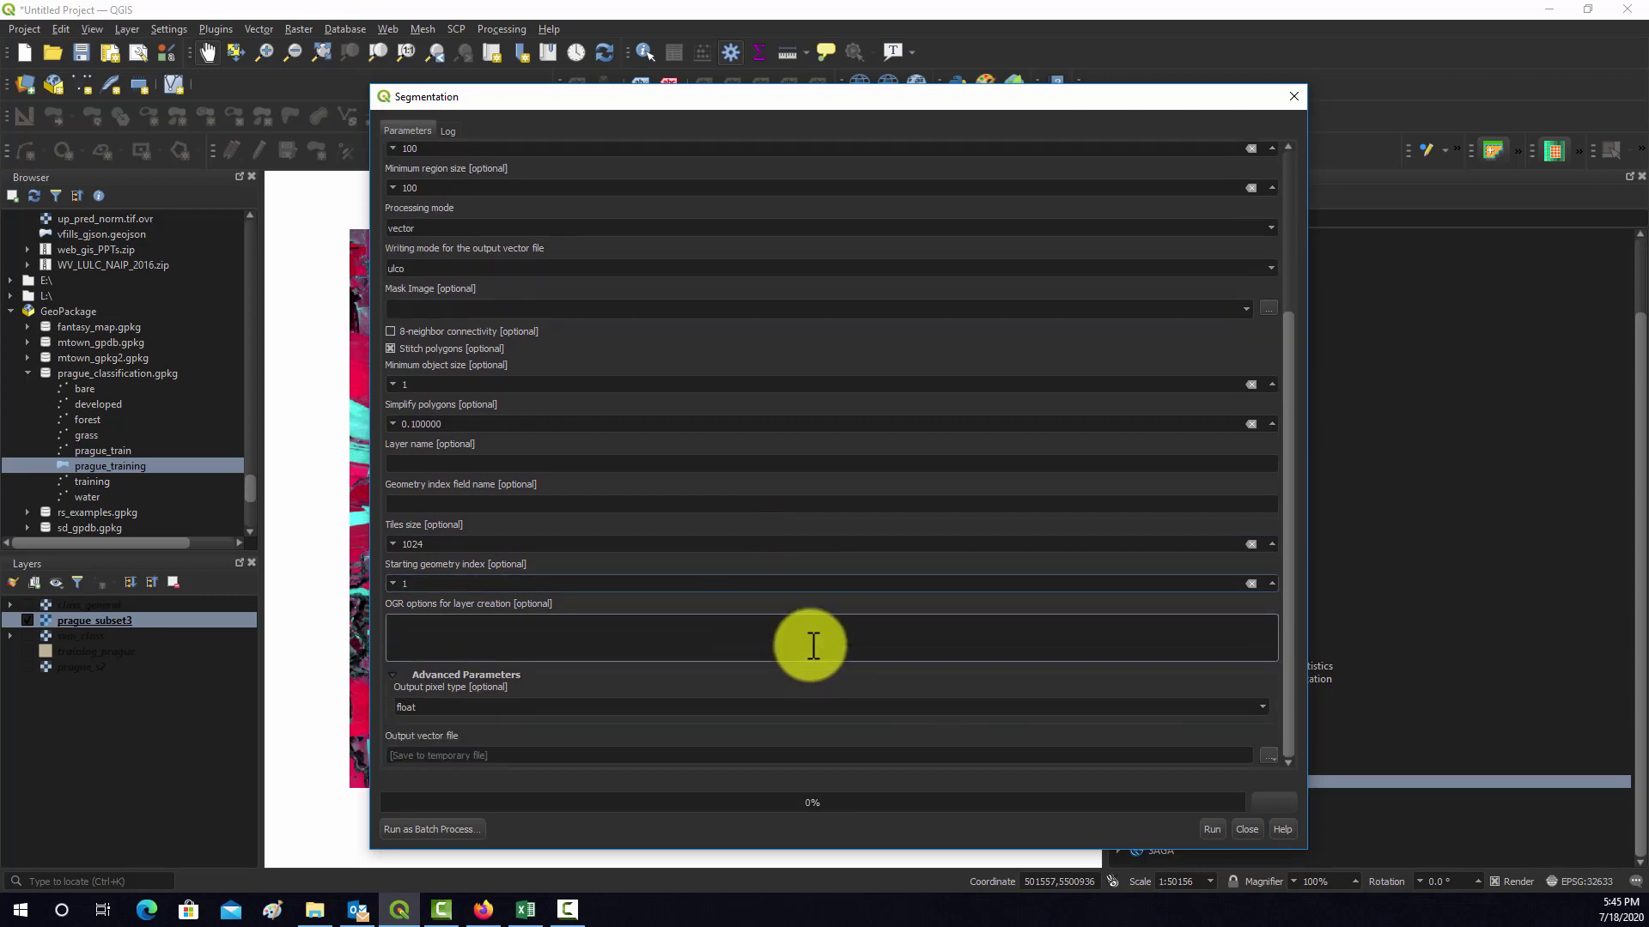
scroll(811, 646, "up", 1)
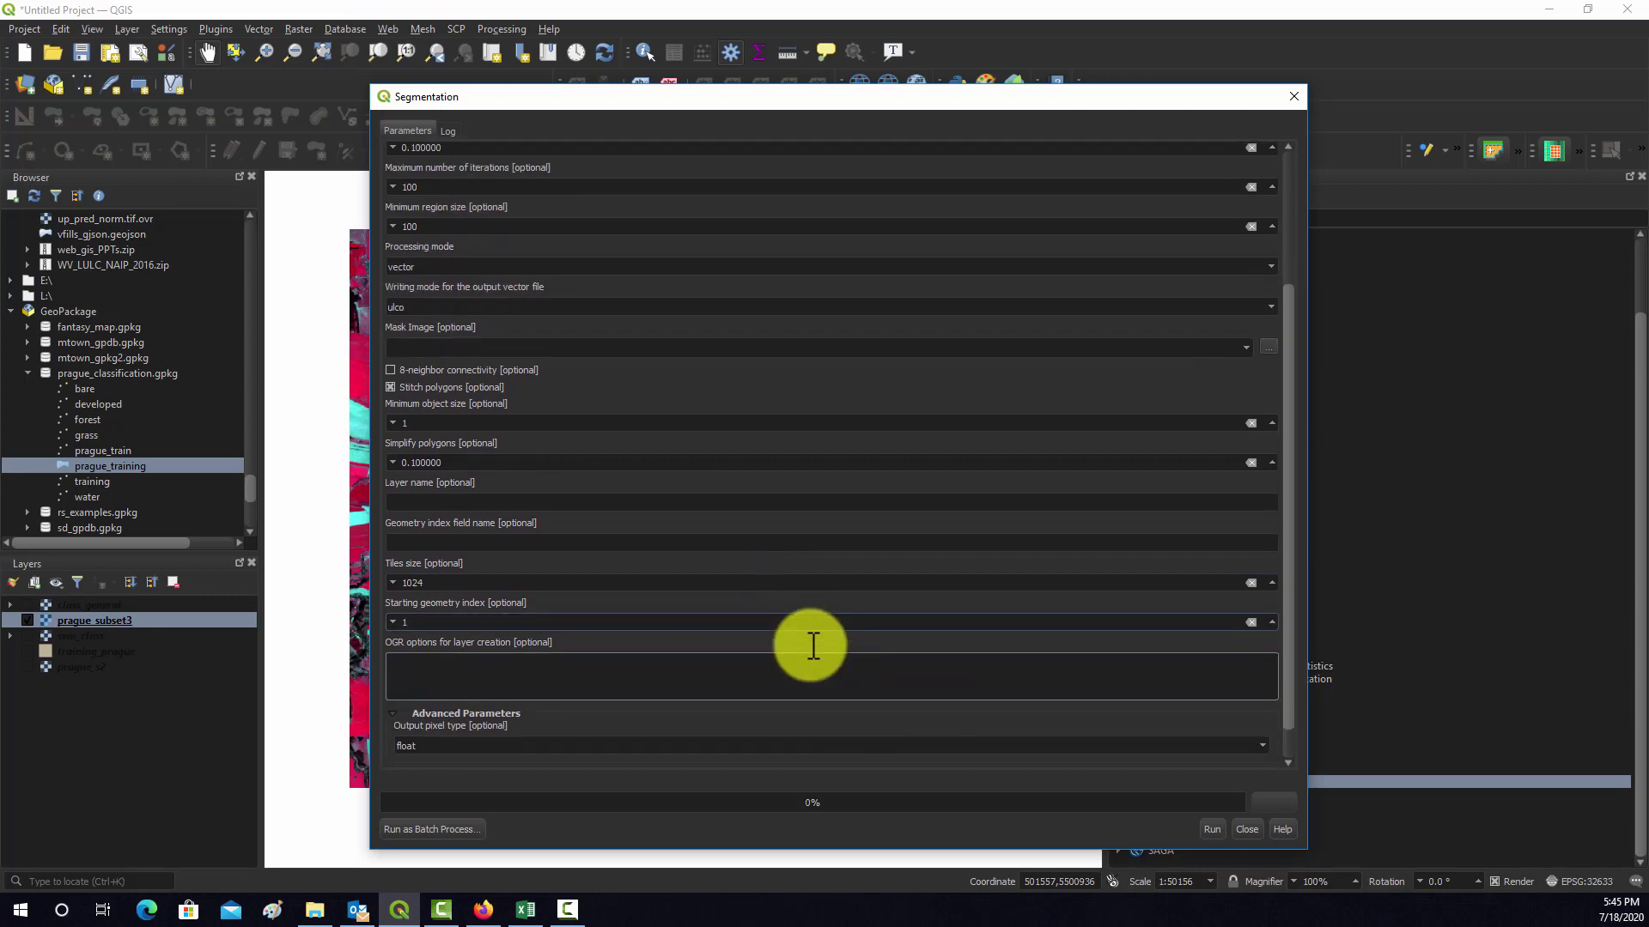
scroll(811, 646, "up", 5)
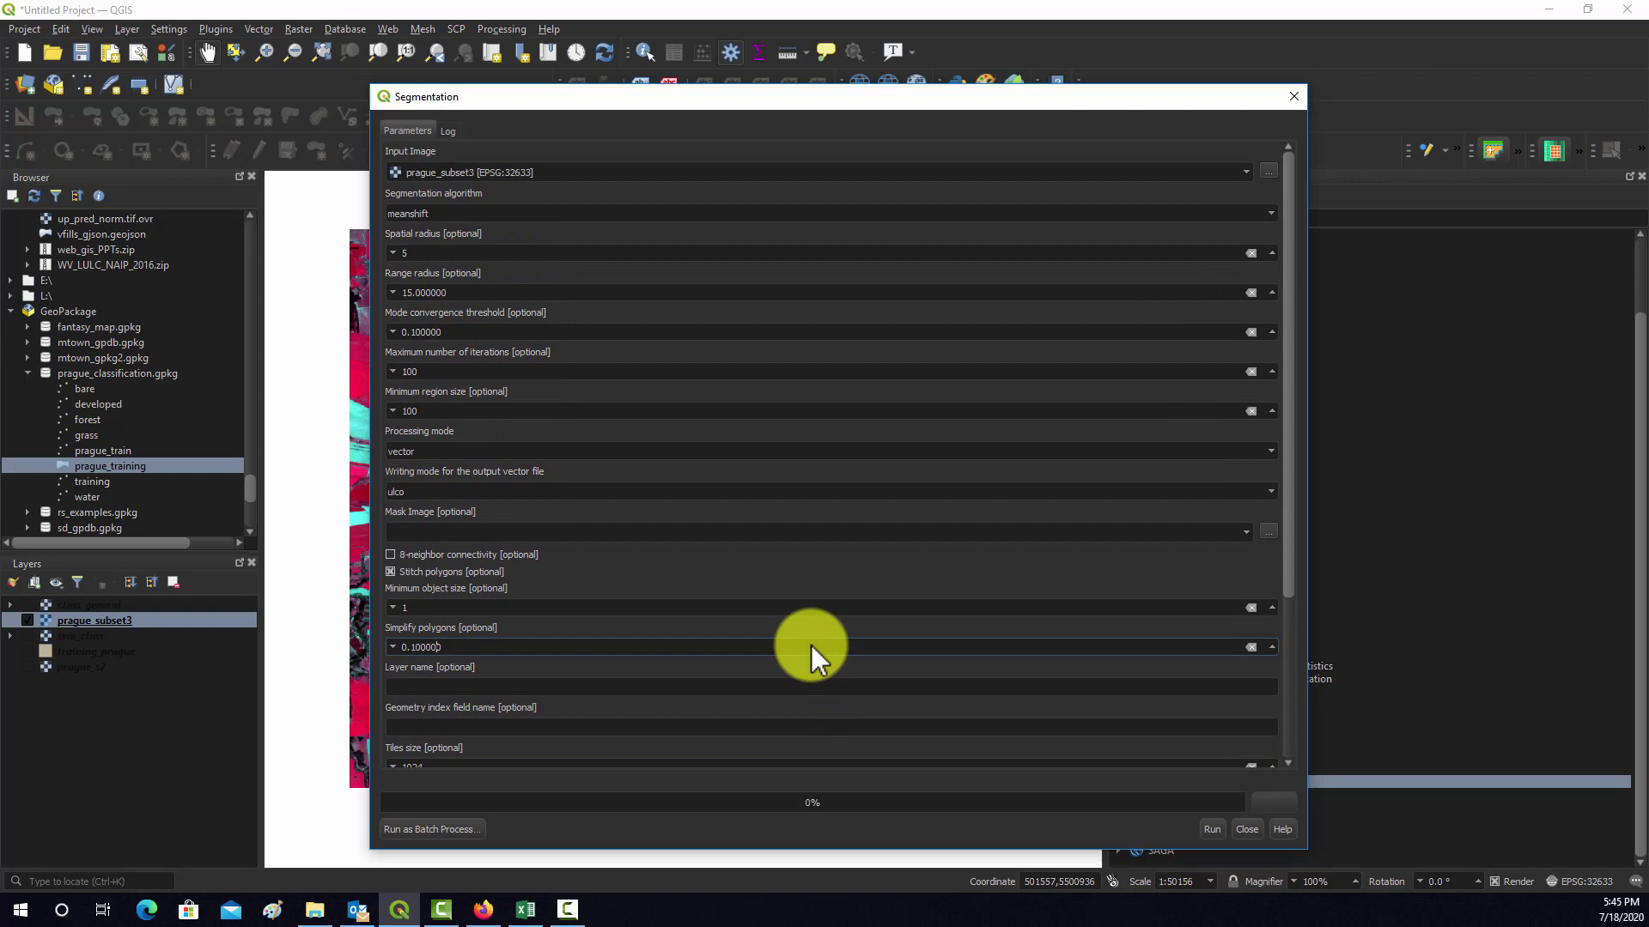
left_click(829, 645)
scroll(843, 658, "down", 6)
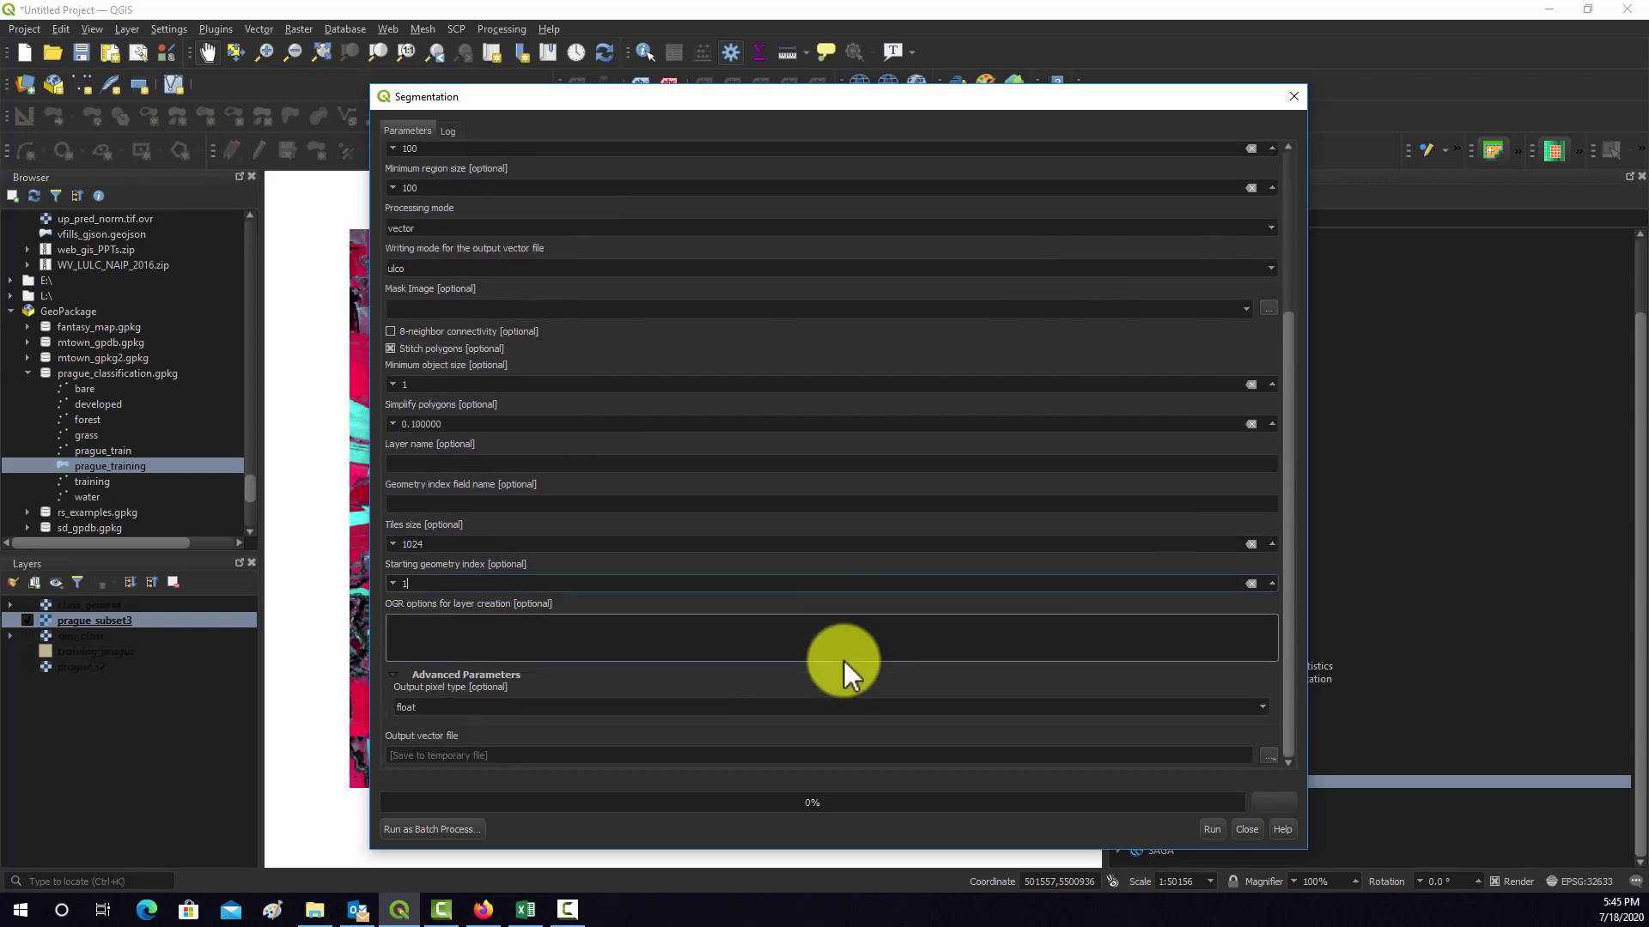
left_click(1267, 758)
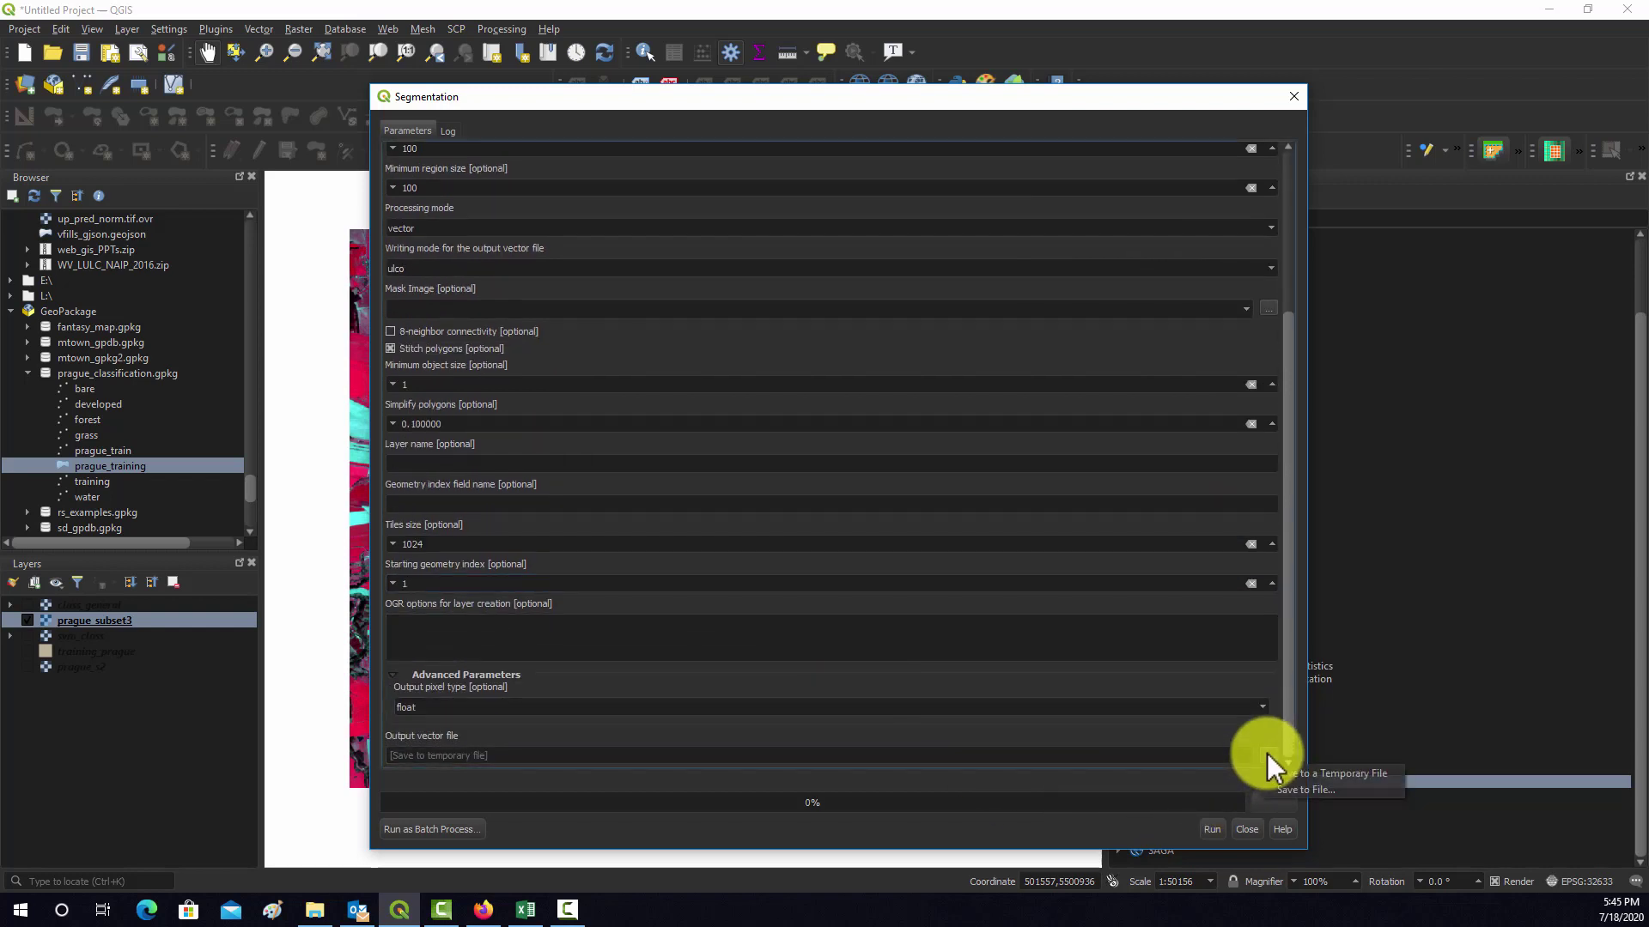
left_click(1285, 790)
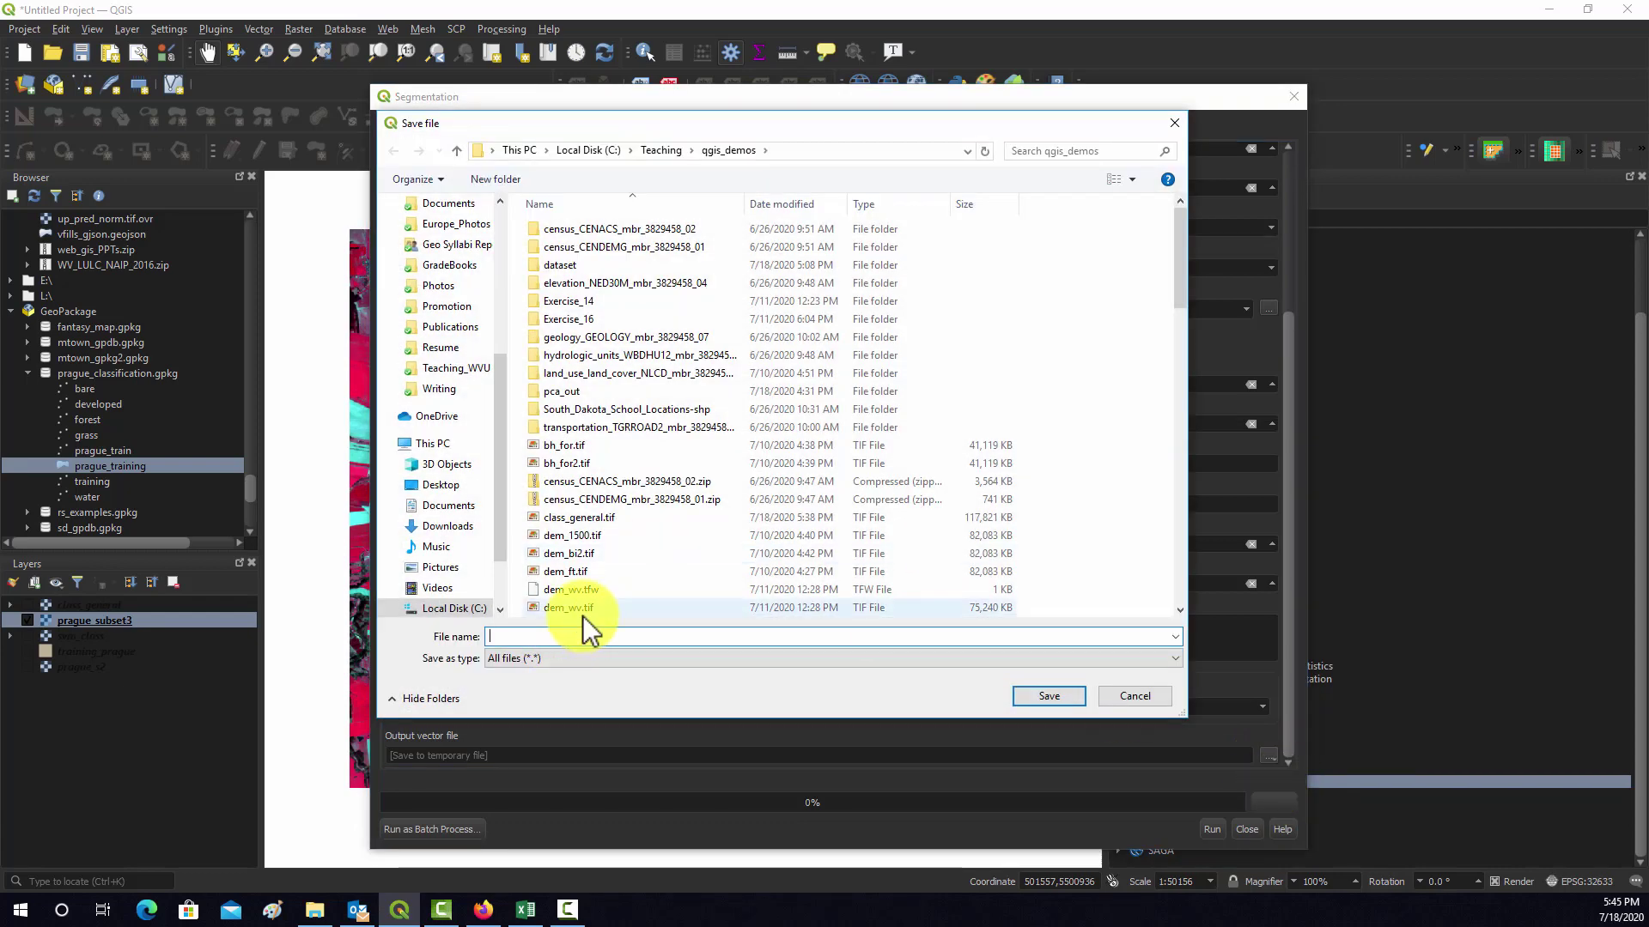
type("segments")
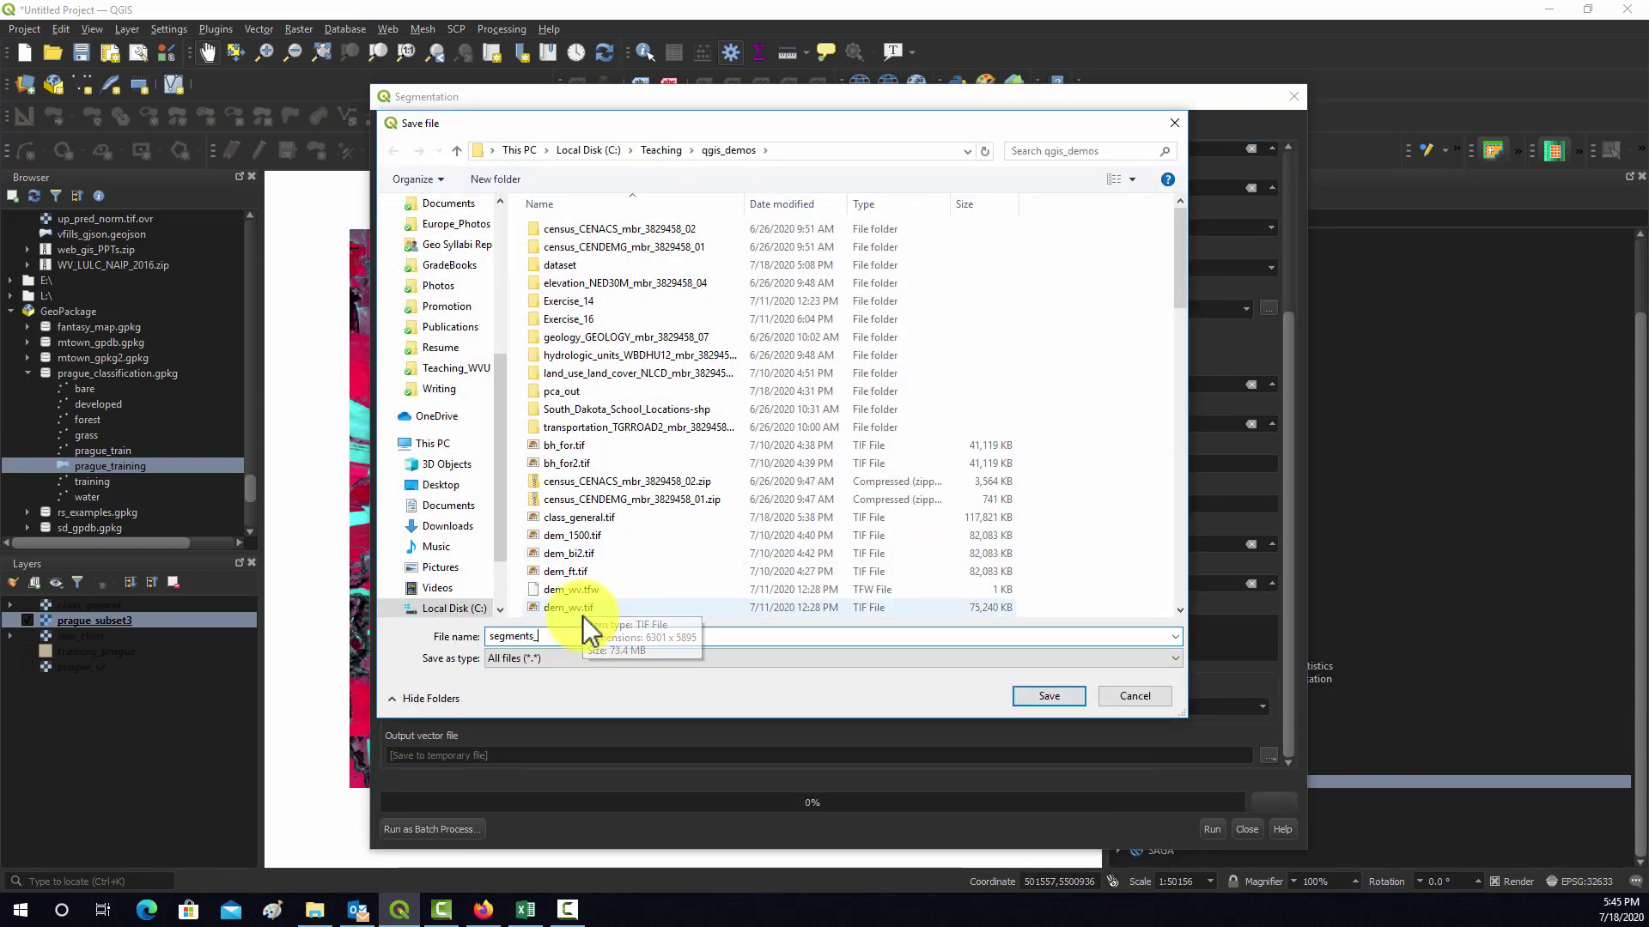
type("_prague")
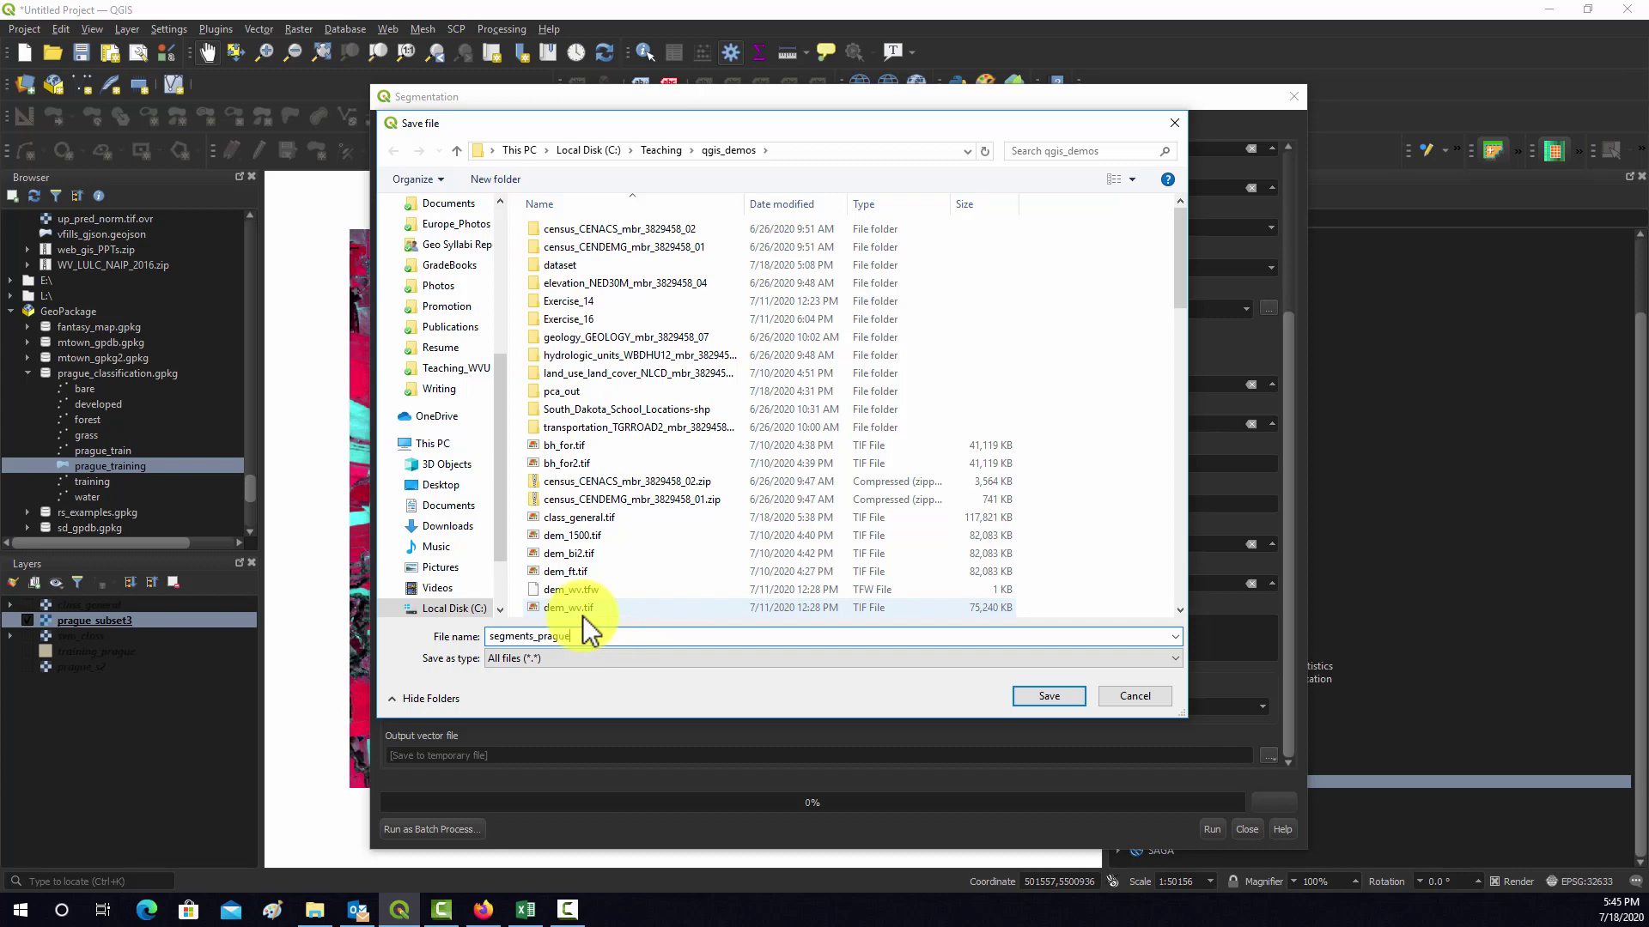
type(".shp")
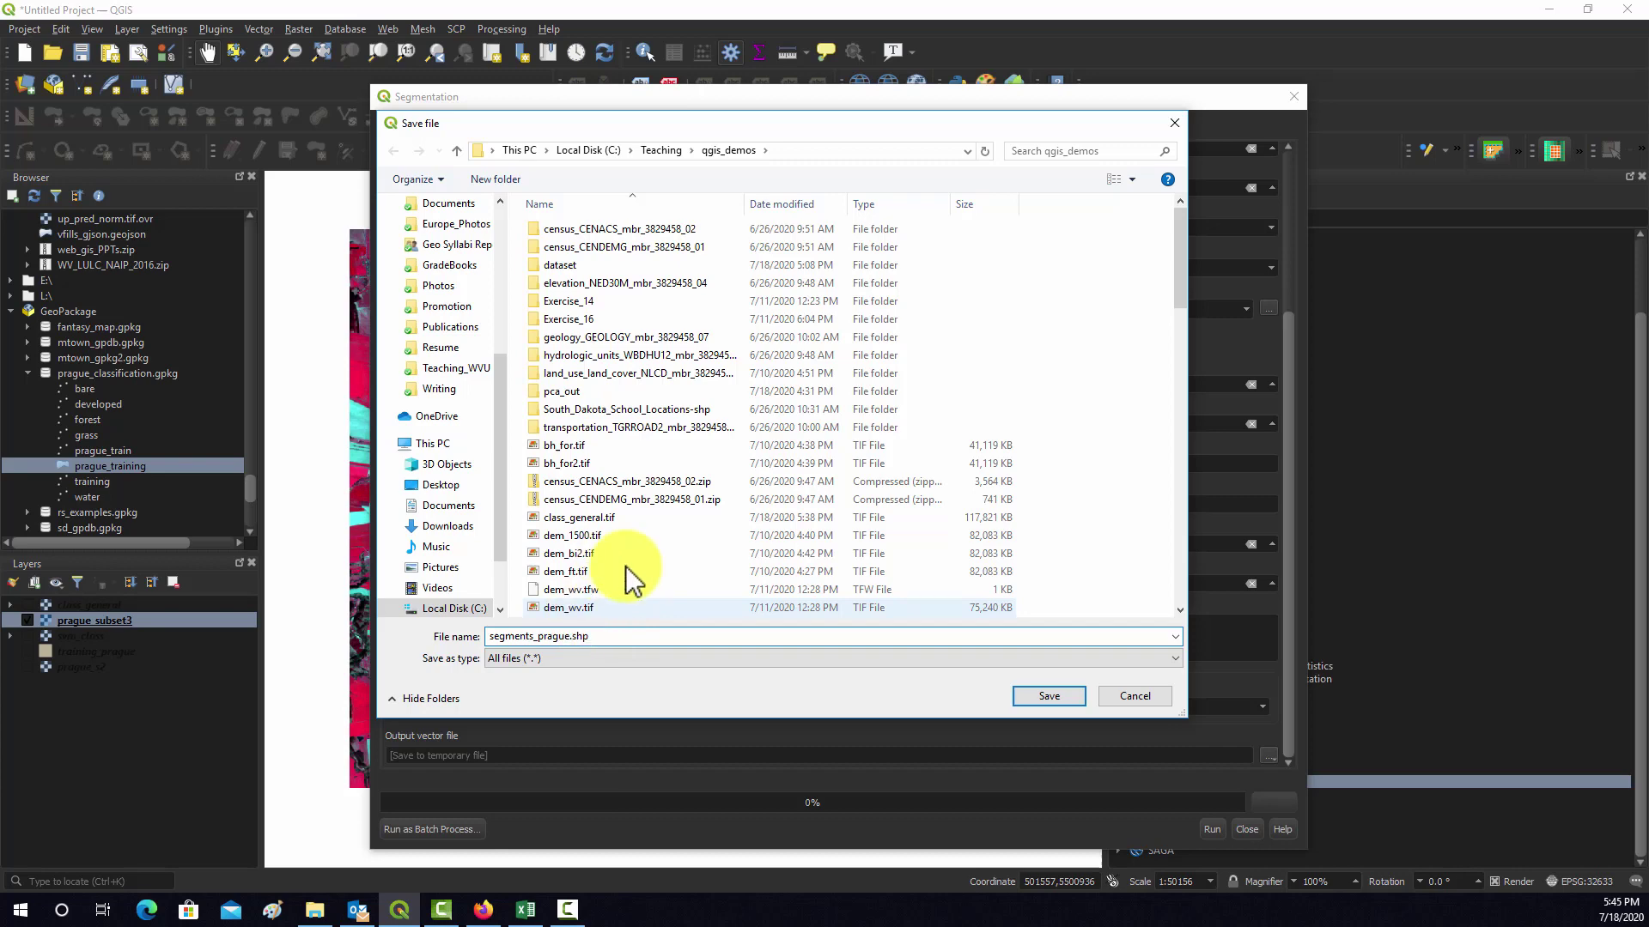
left_click(1038, 694)
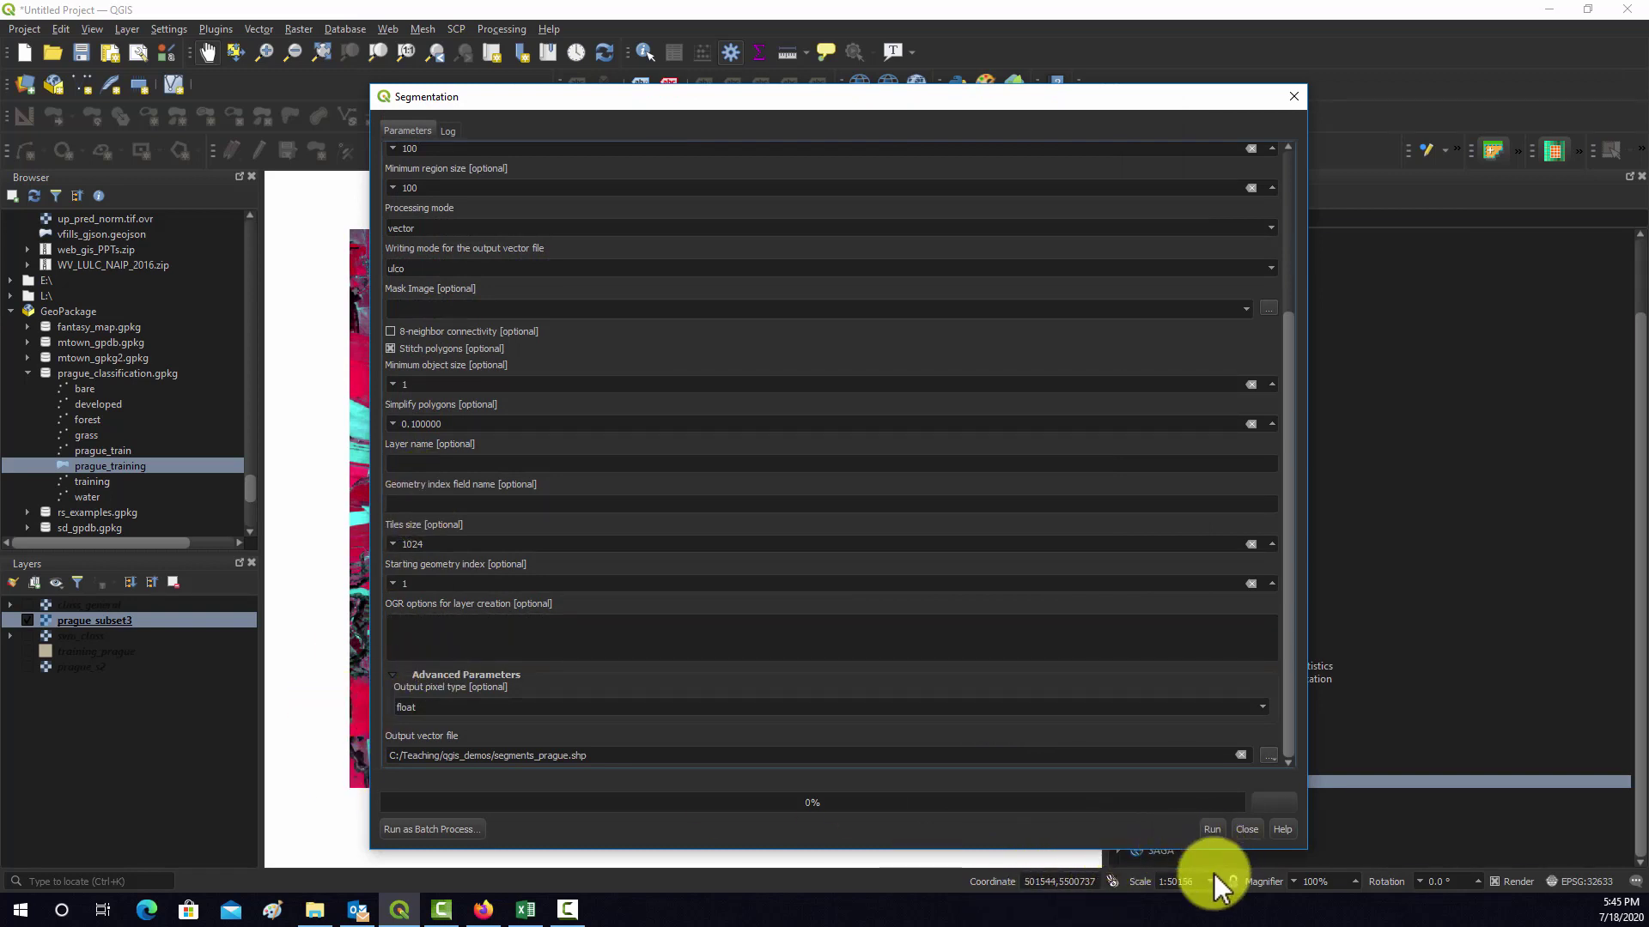
Run the segmentation and wait for the log to report completion in 8.25 seconds.
left_click(1209, 827)
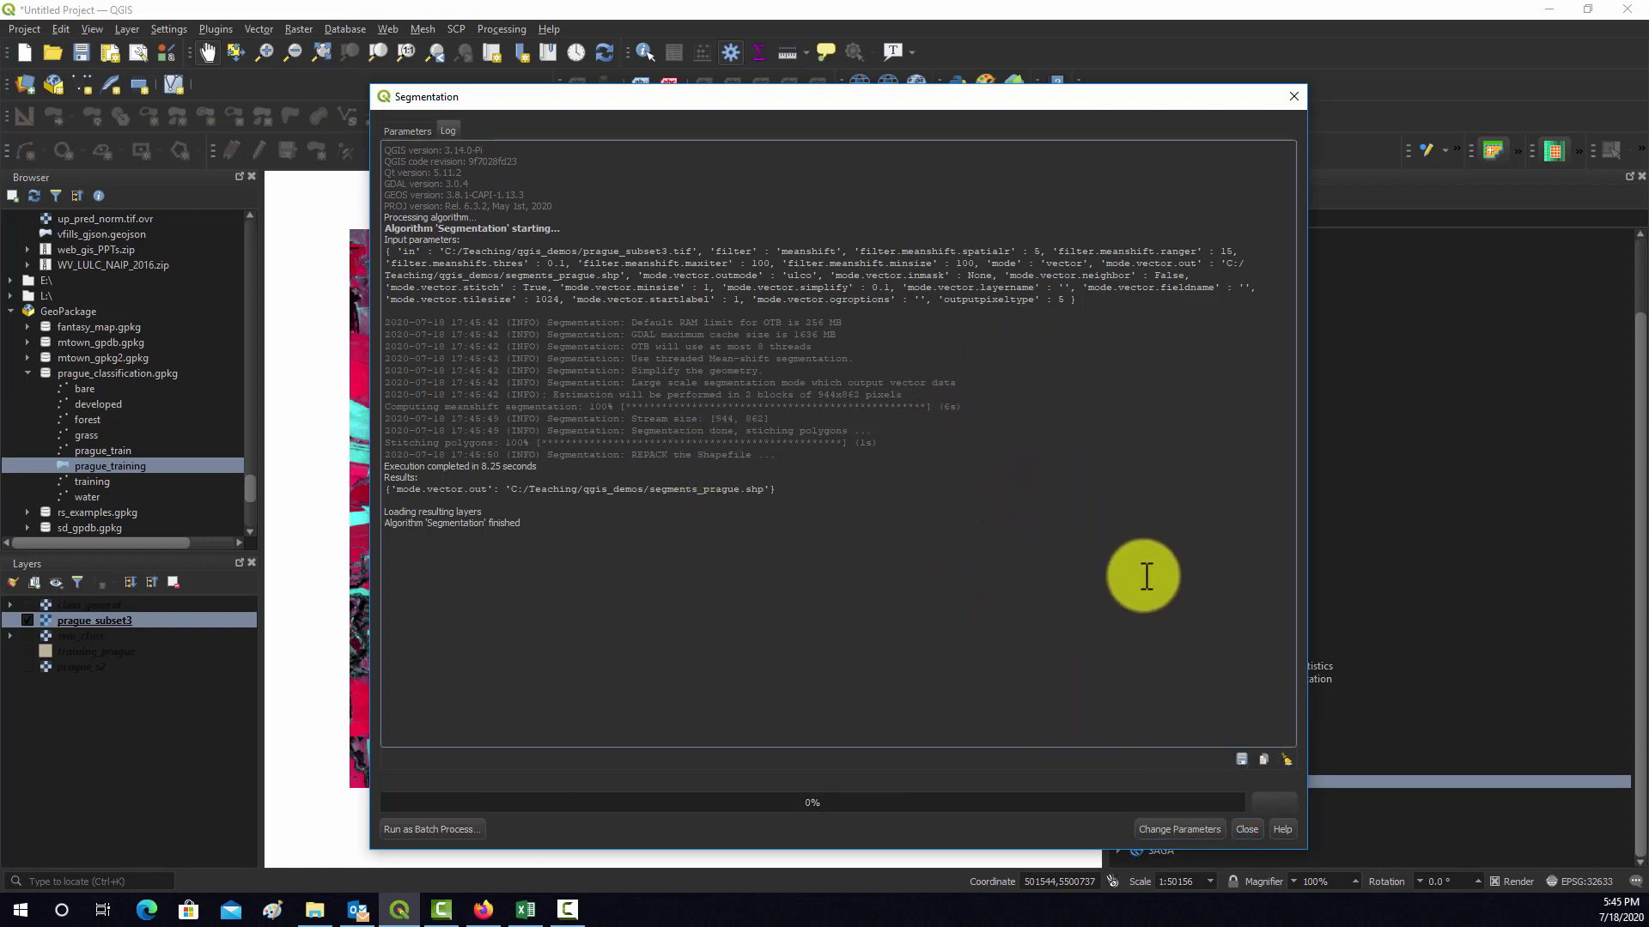
Close the Segmentation dialog and expand Teaching > qgis_demos in the Browser.
left_click(1249, 828)
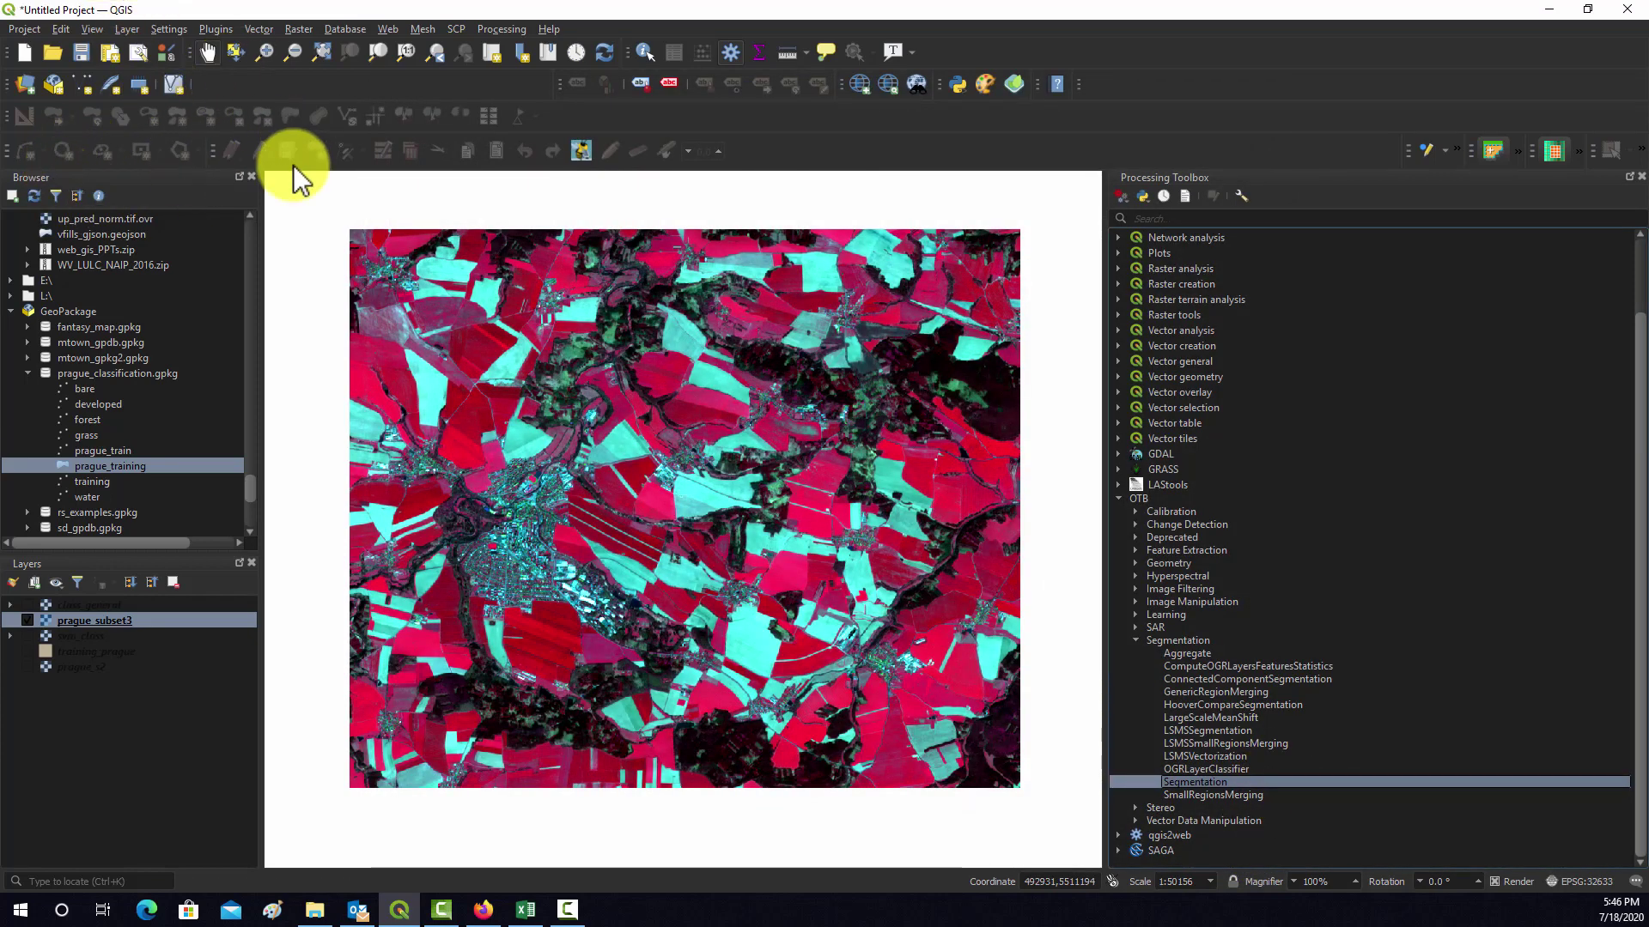
scroll(55, 420, "up", 10)
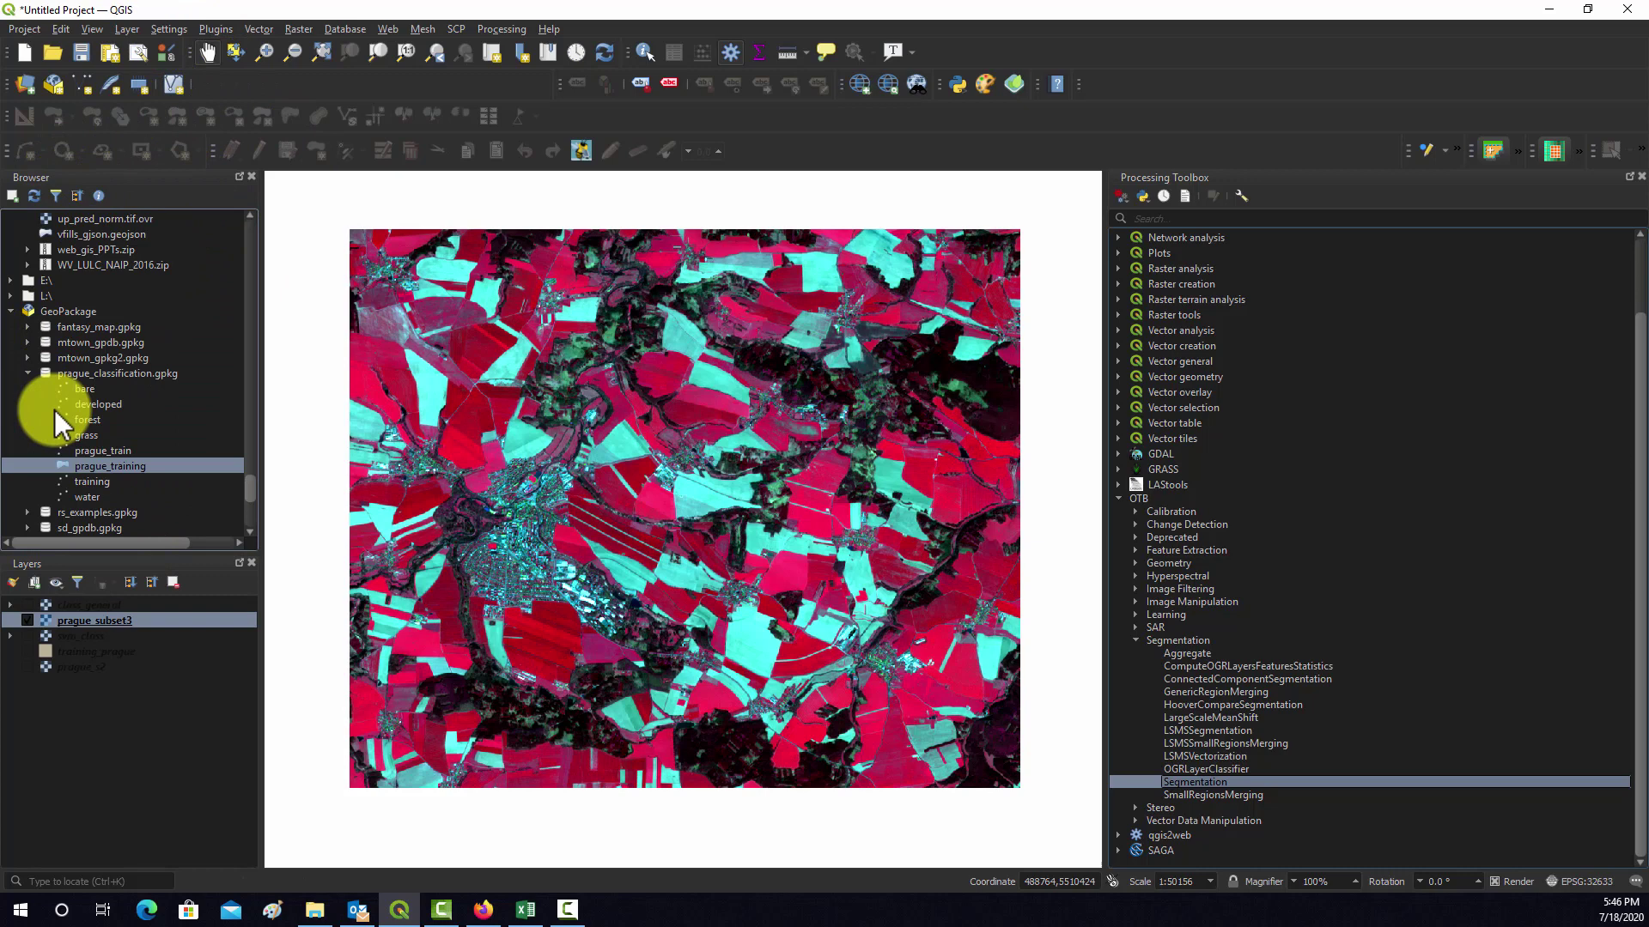
scroll(112, 395, "up", 10)
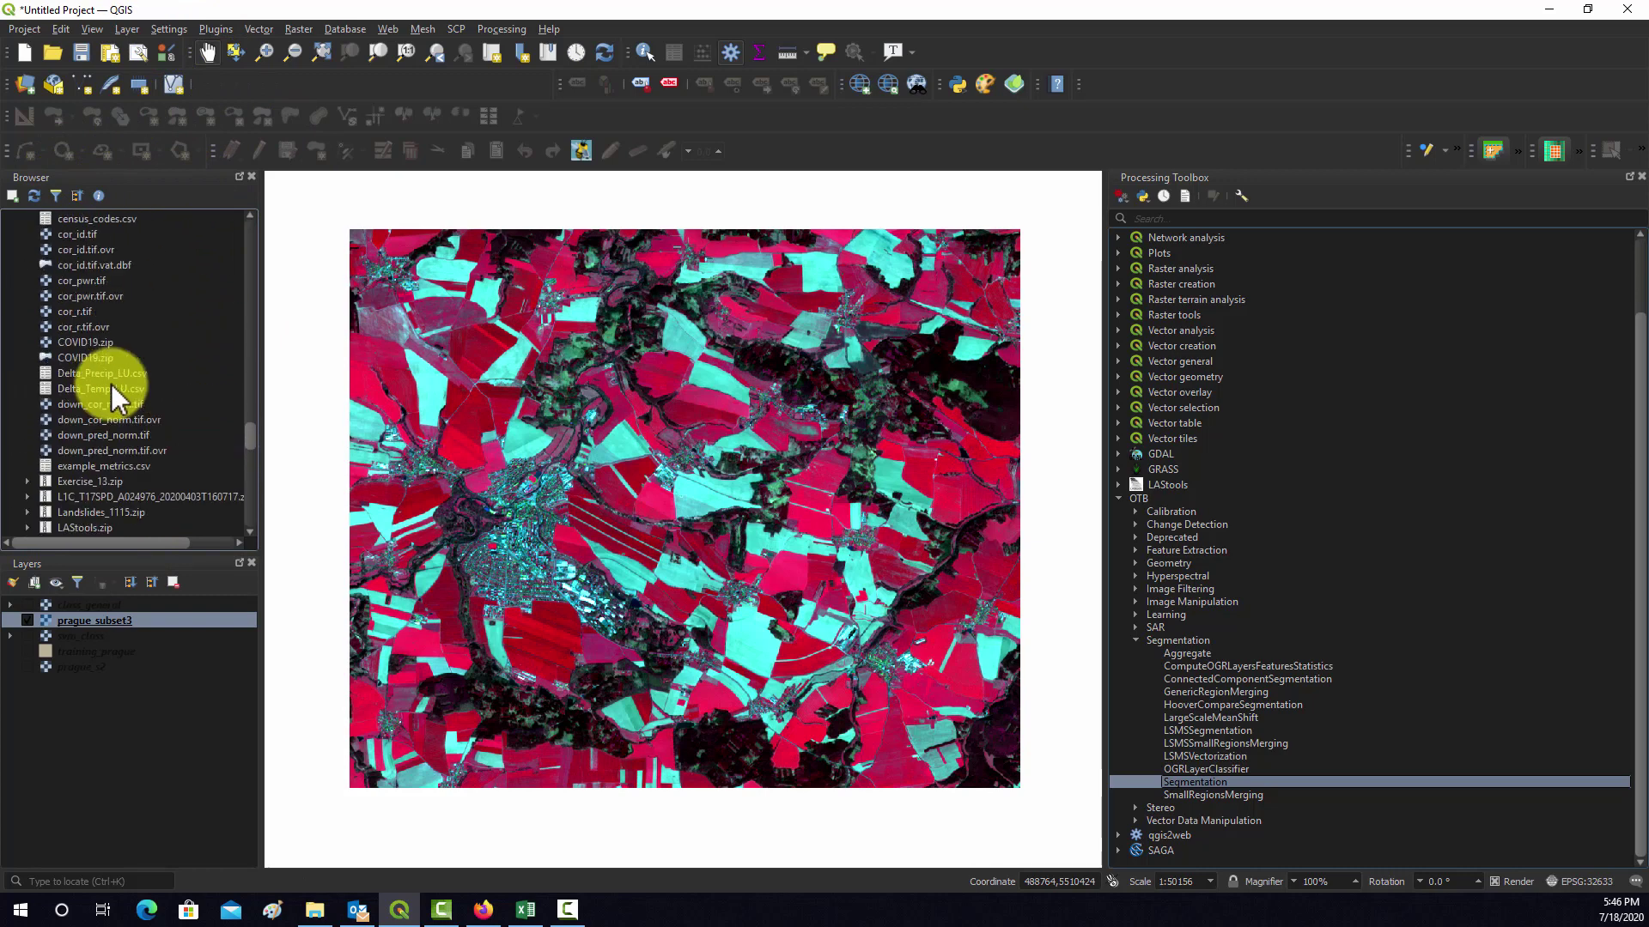
scroll(214, 240, "up", 10)
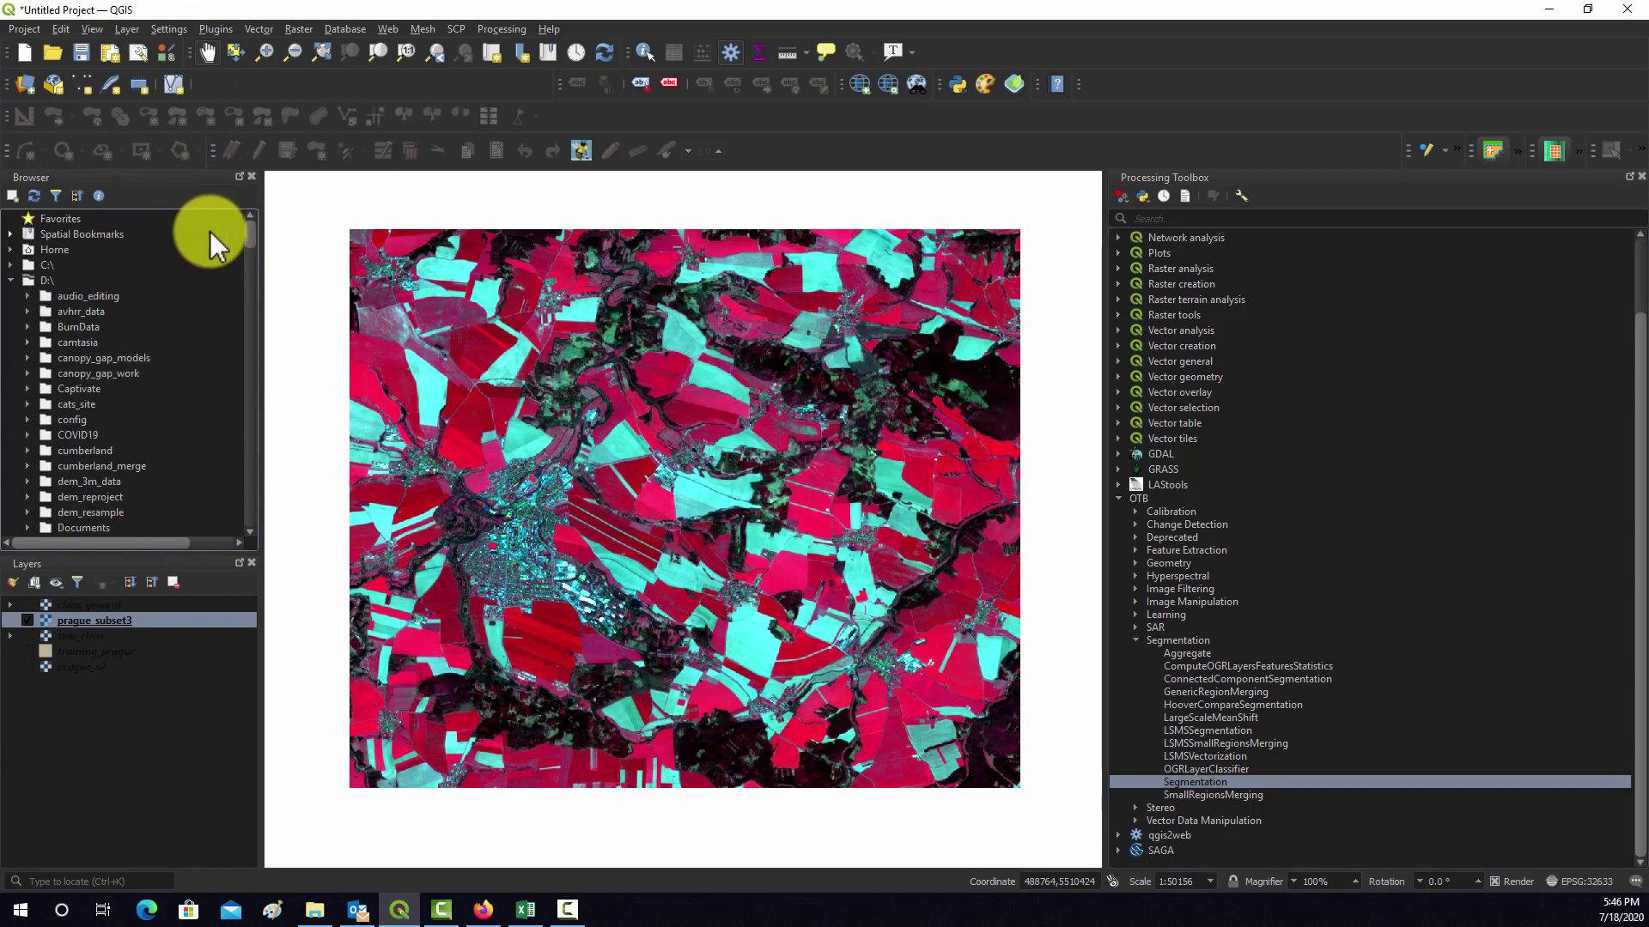
scroll(83, 319, "down", 1)
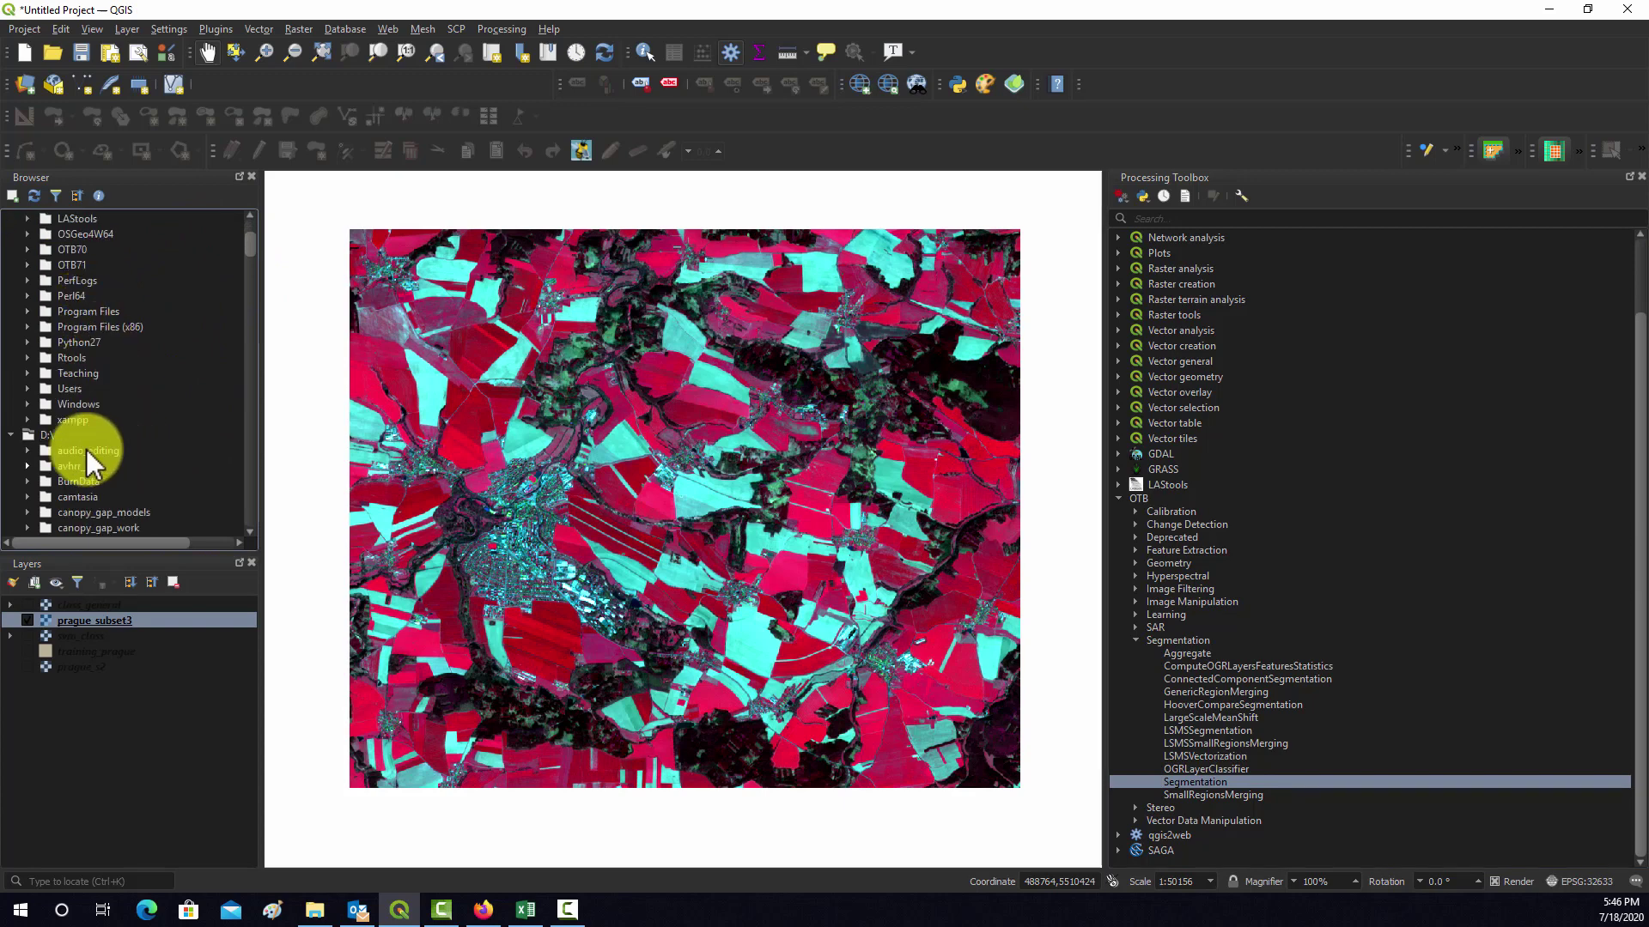
left_click(28, 373)
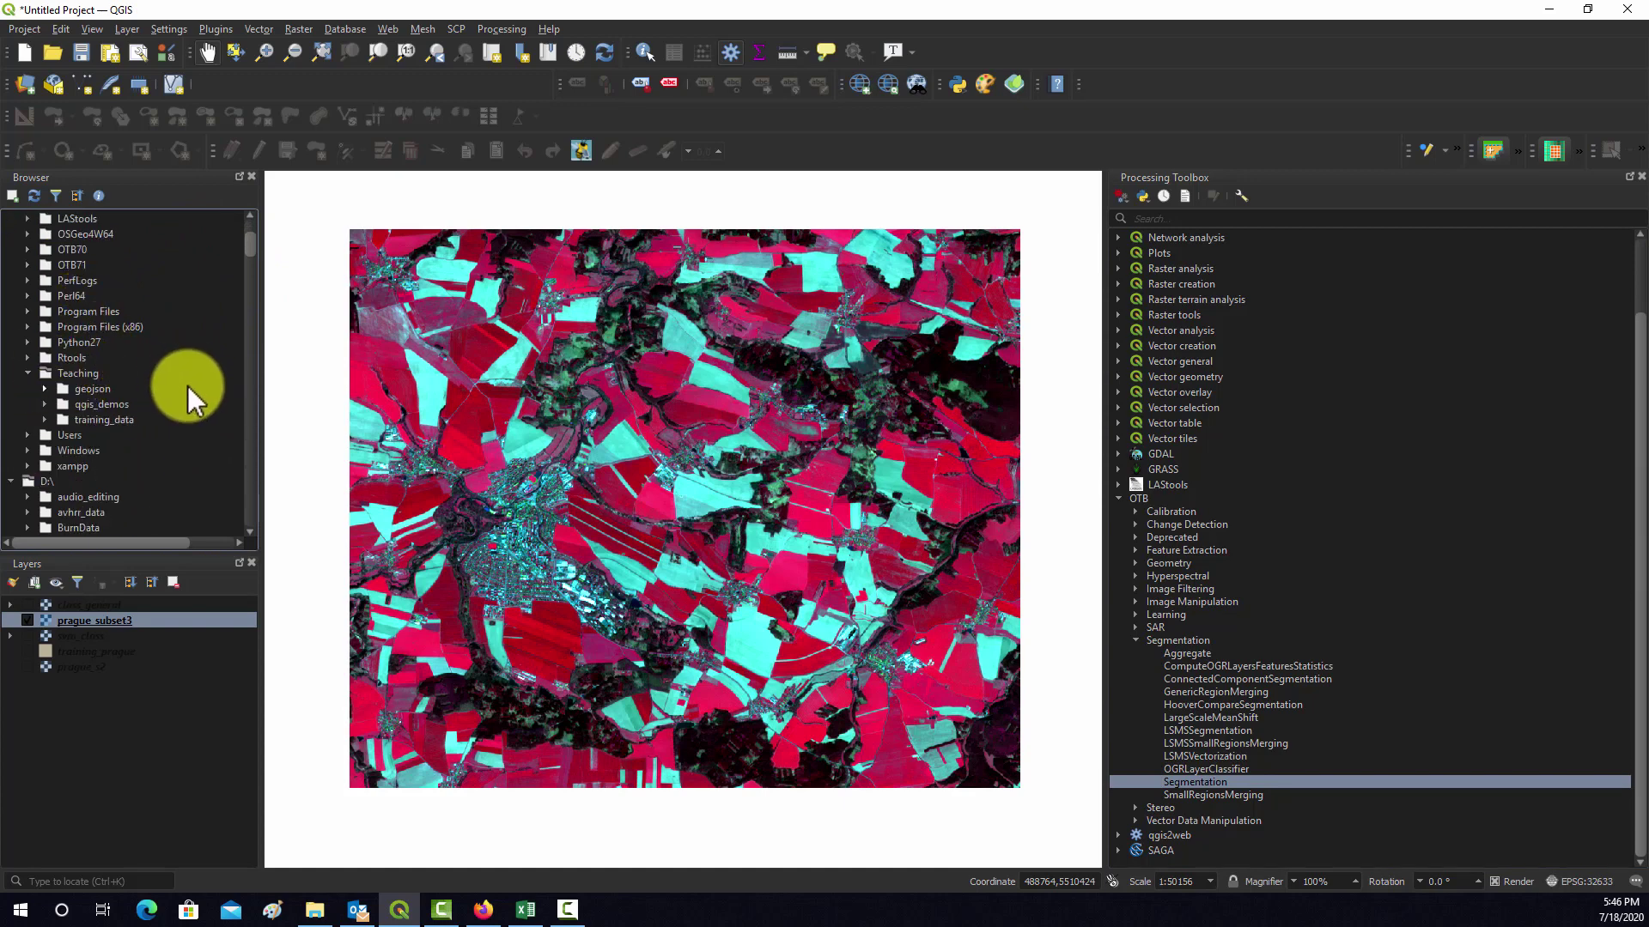
double_click(115, 402)
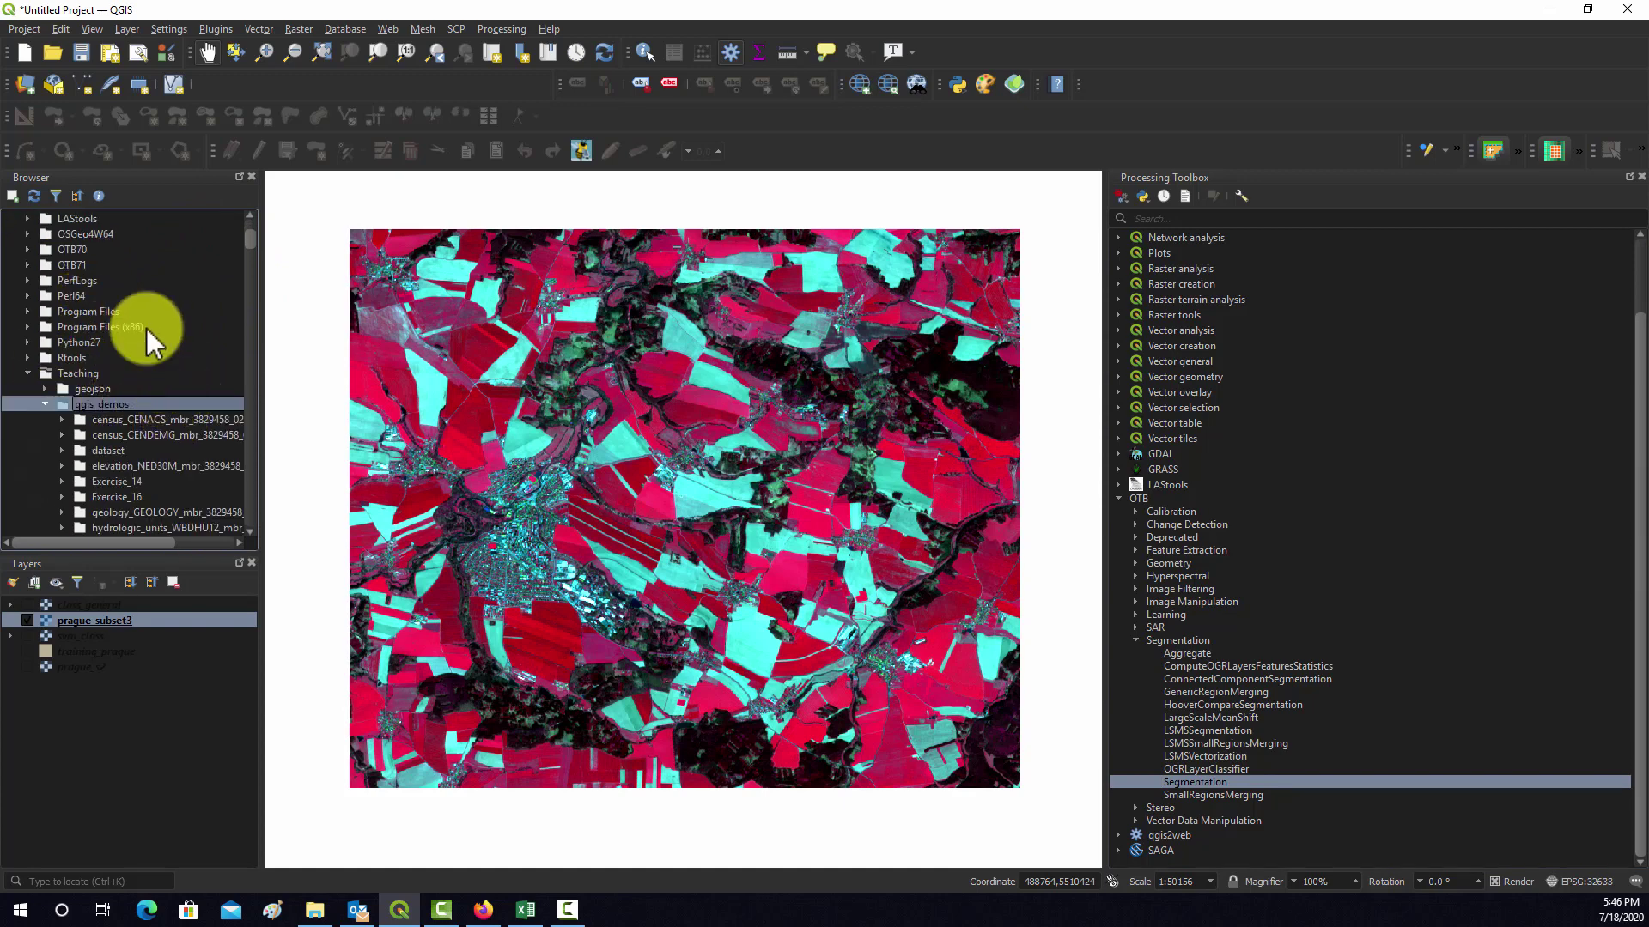
scroll(69, 239, "up", 3)
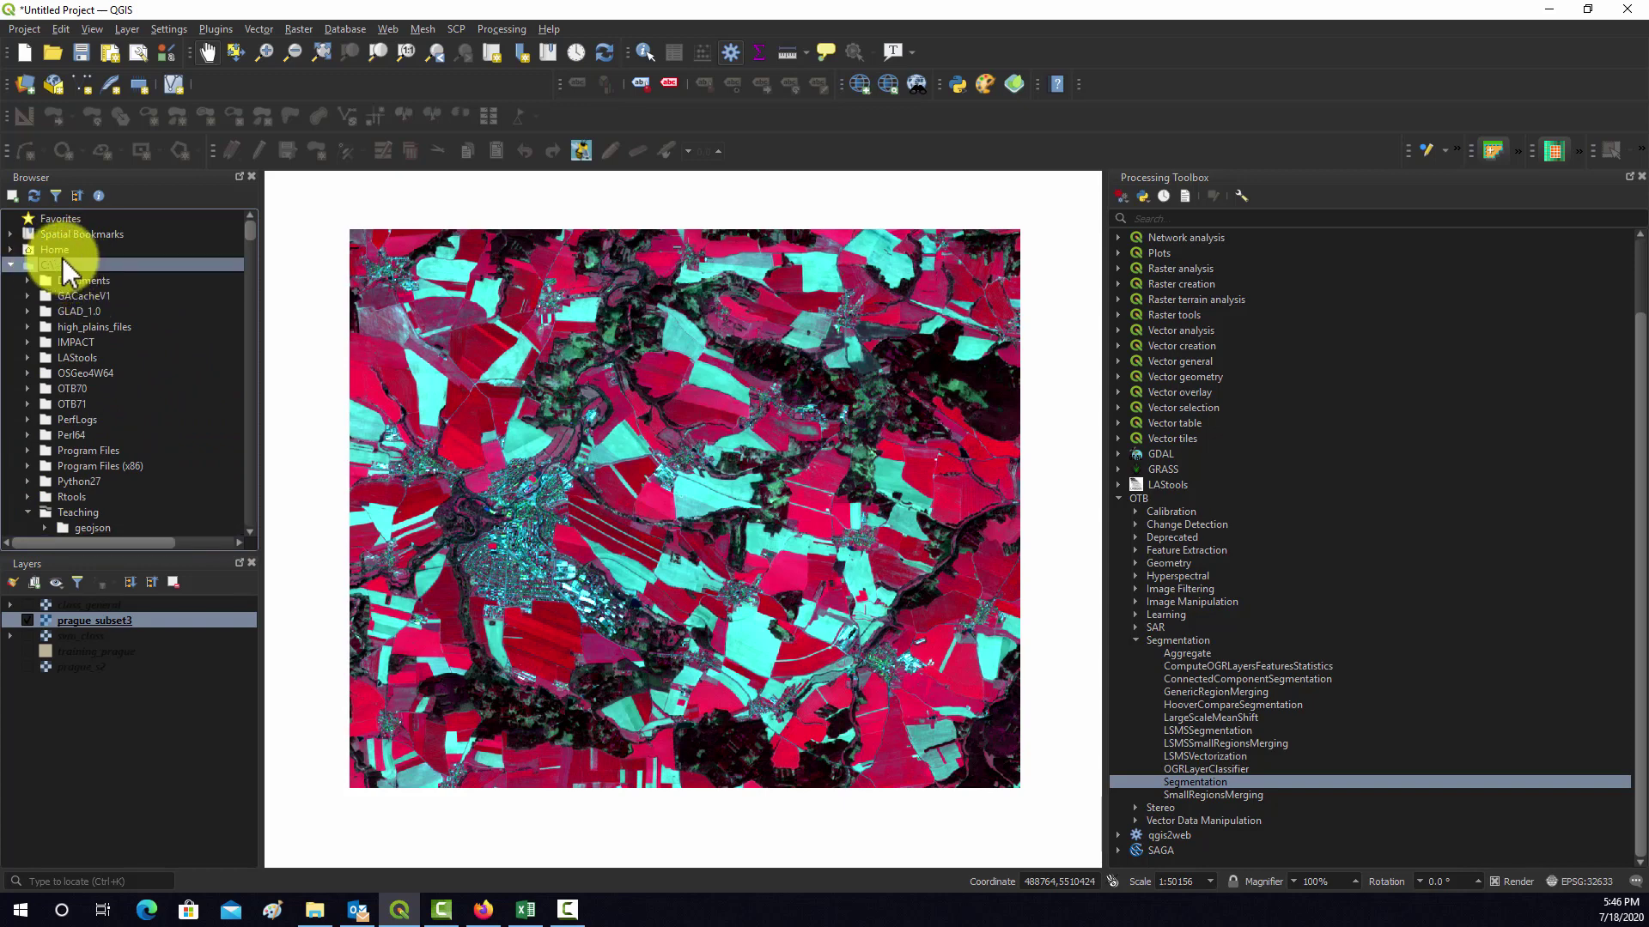
Refresh the Browser and add segments_prague.shp to the map.
left_click(34, 197)
scroll(112, 425, "down", 5)
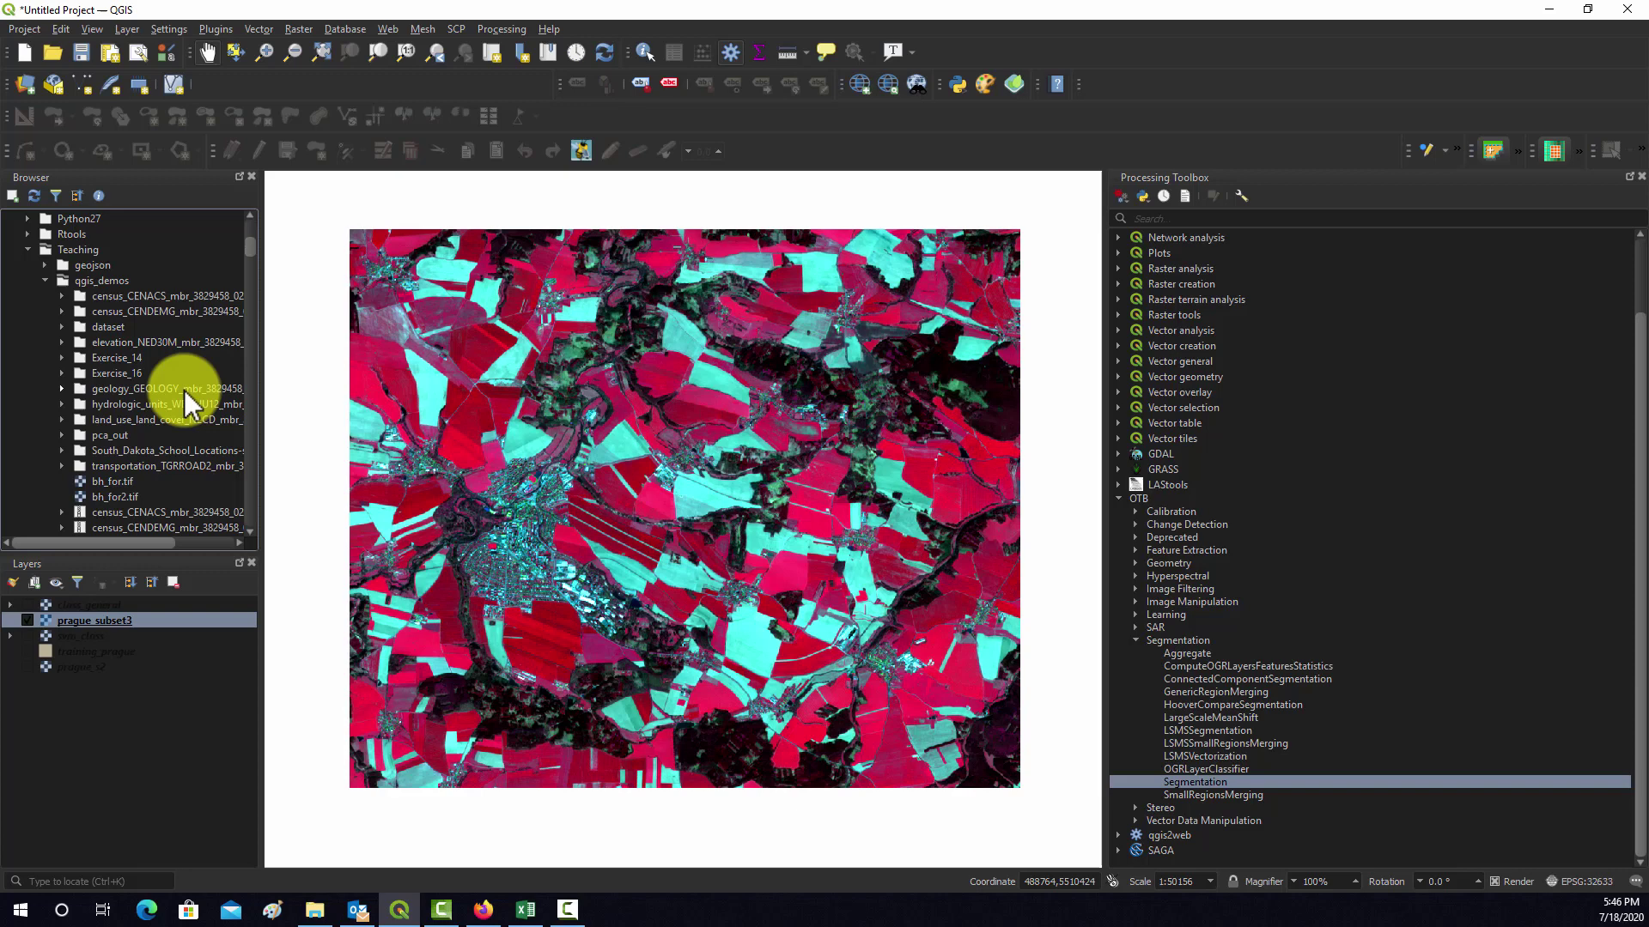
scroll(150, 360, "down", 3)
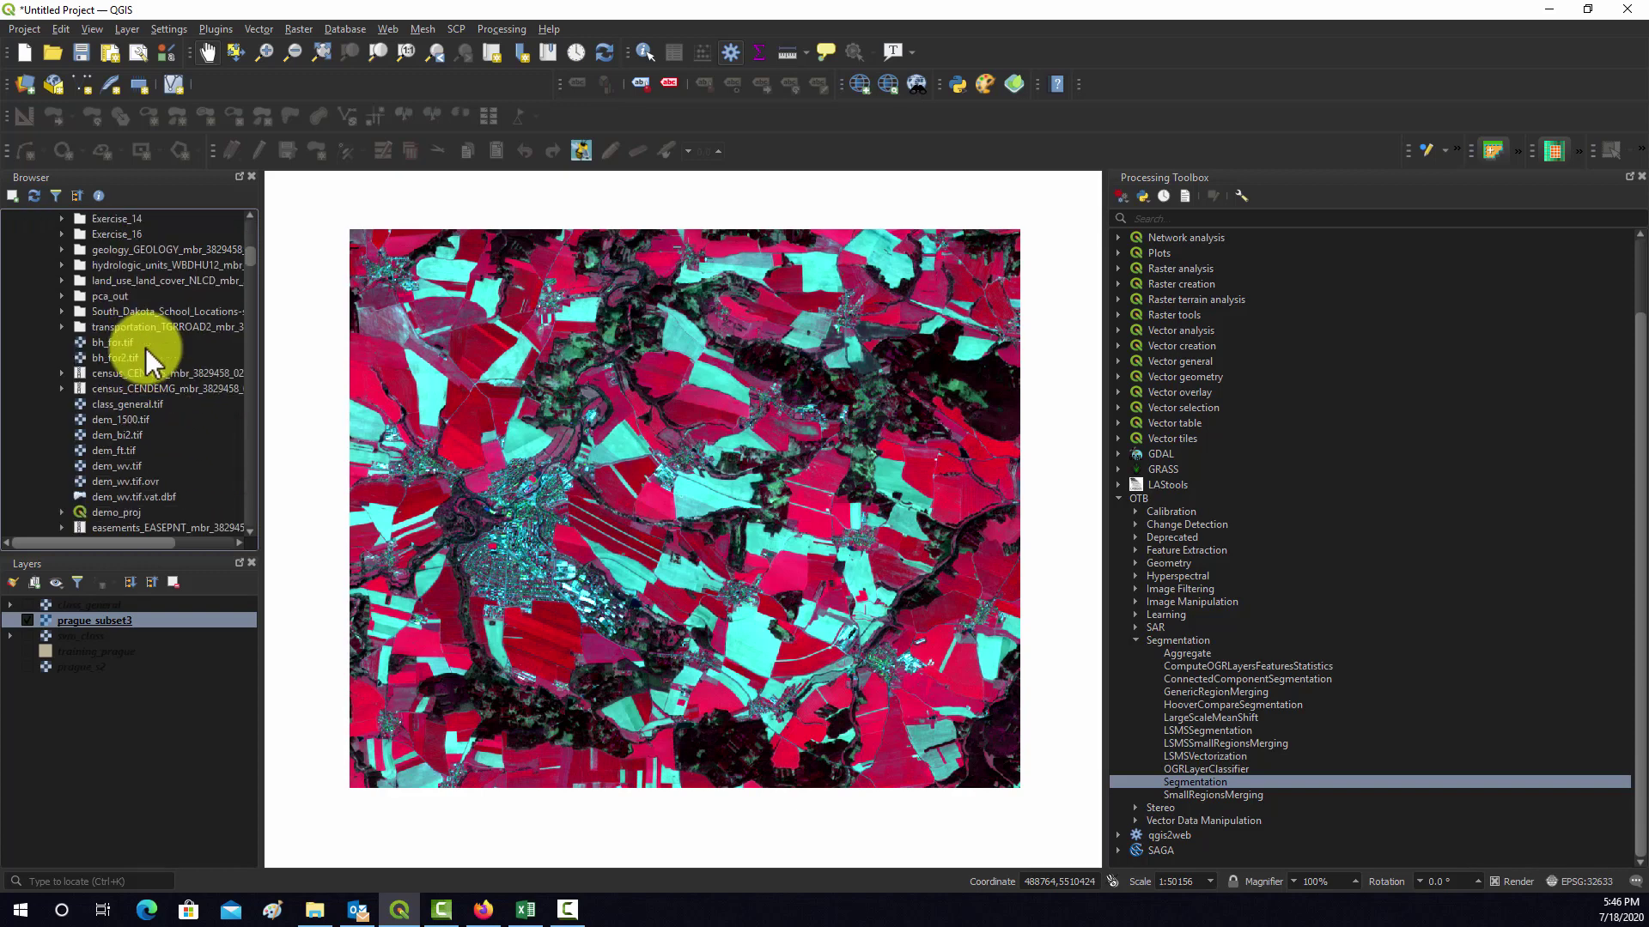
scroll(146, 354, "down", 15)
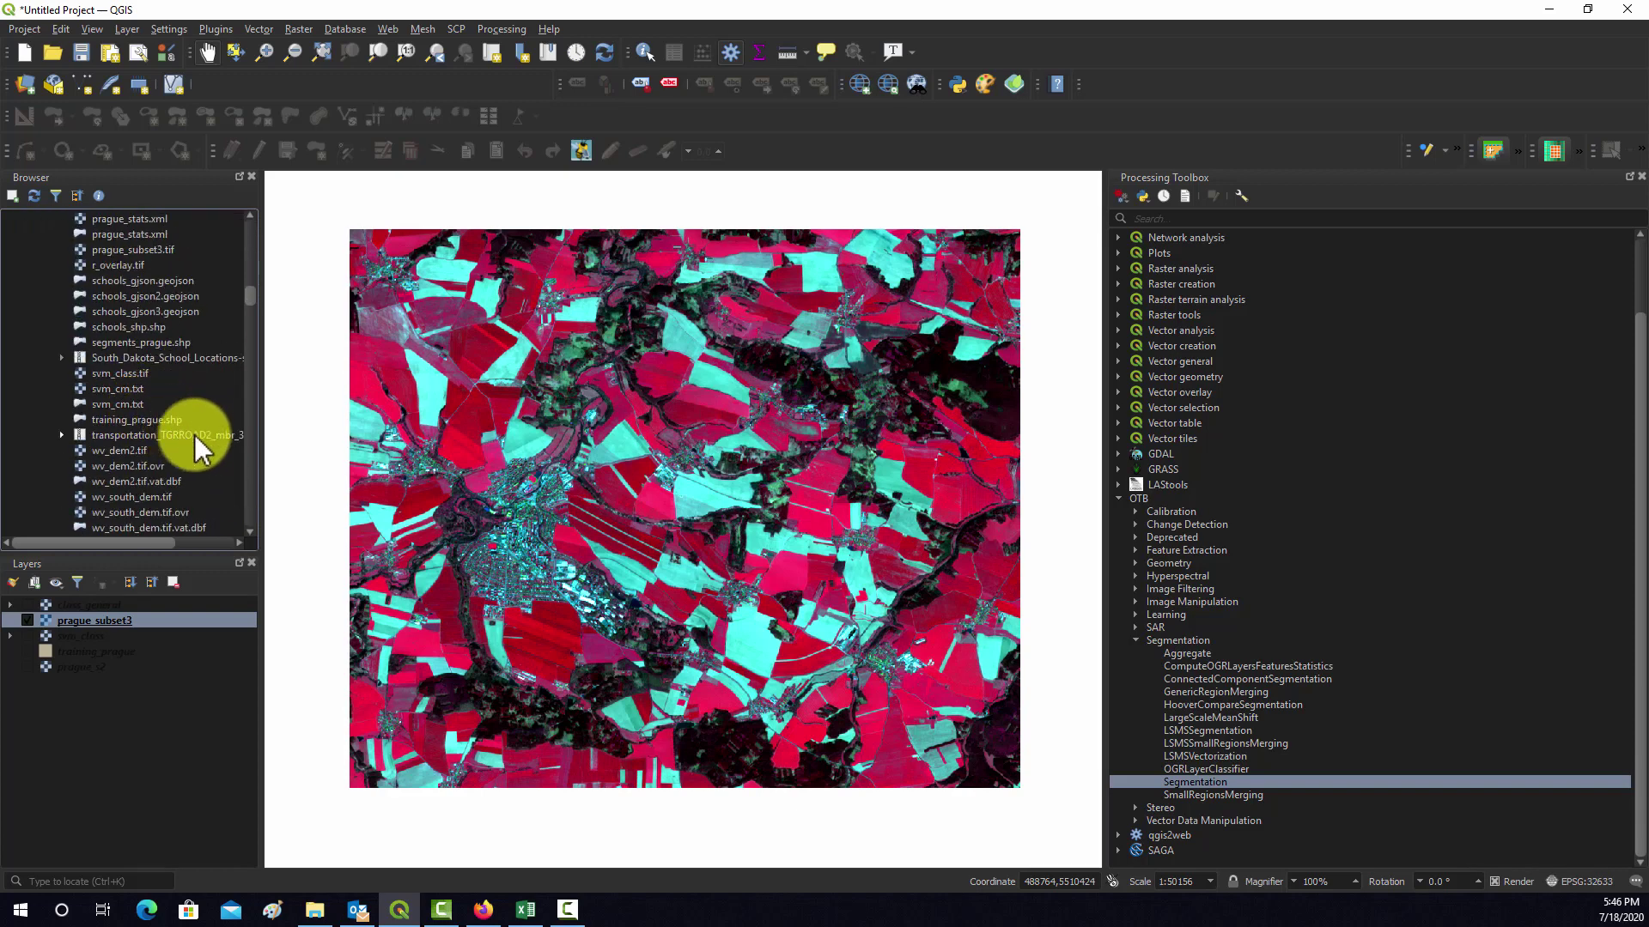
double_click(138, 340)
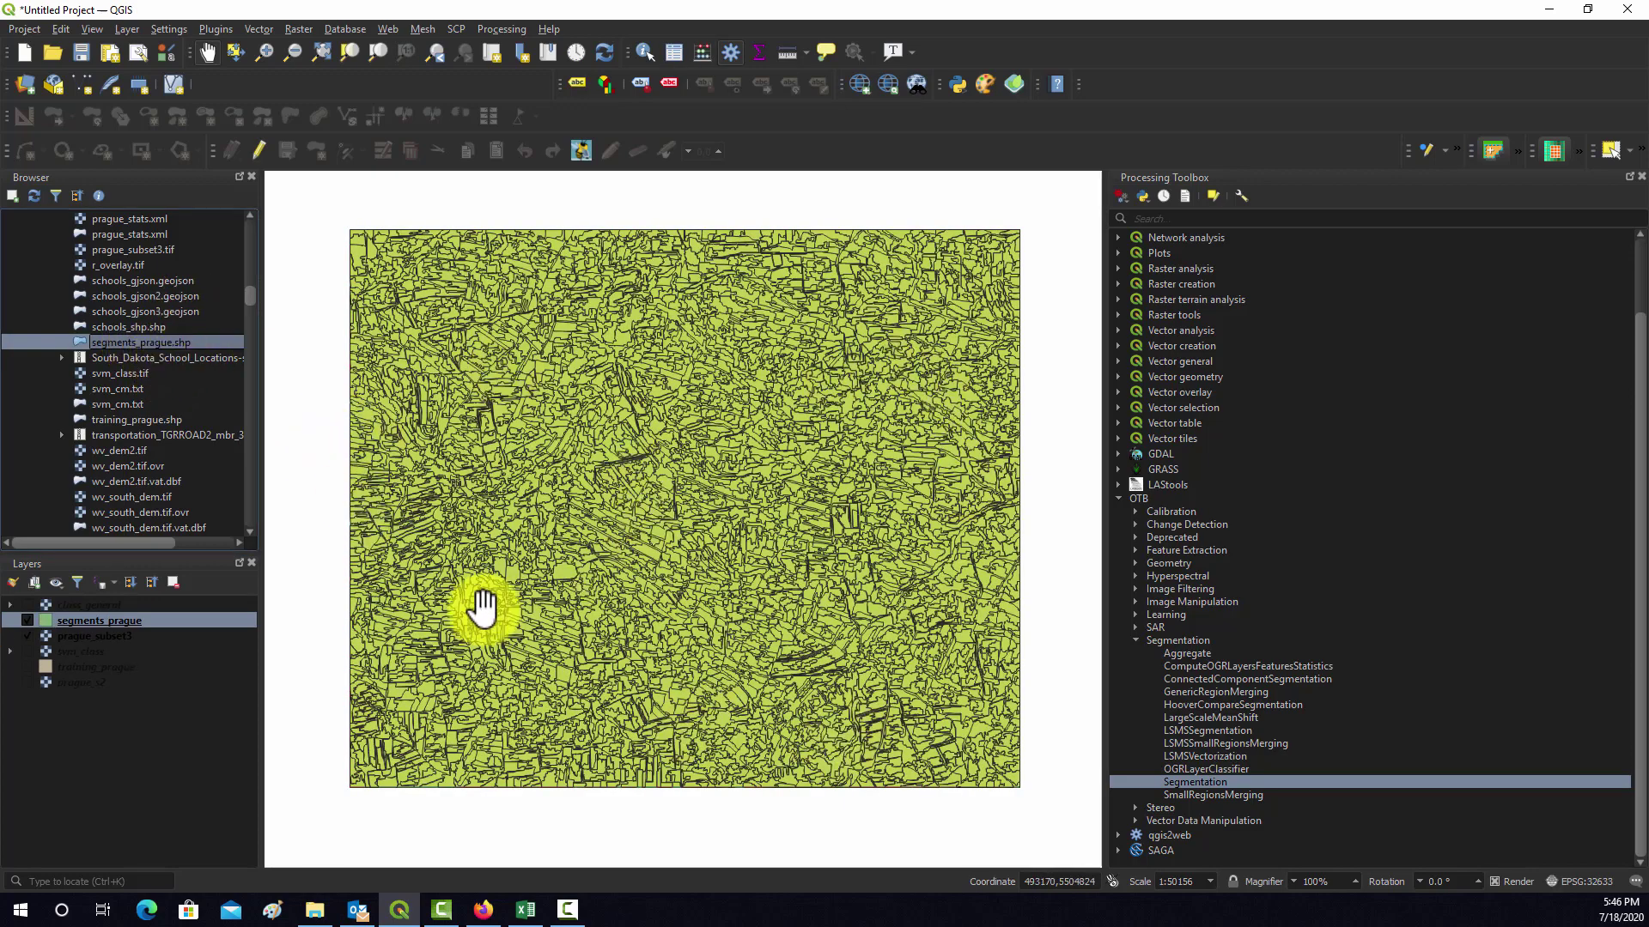
Open the segments_prague layer symbology and set the symbol opacity to 0%.
right_click(75, 617)
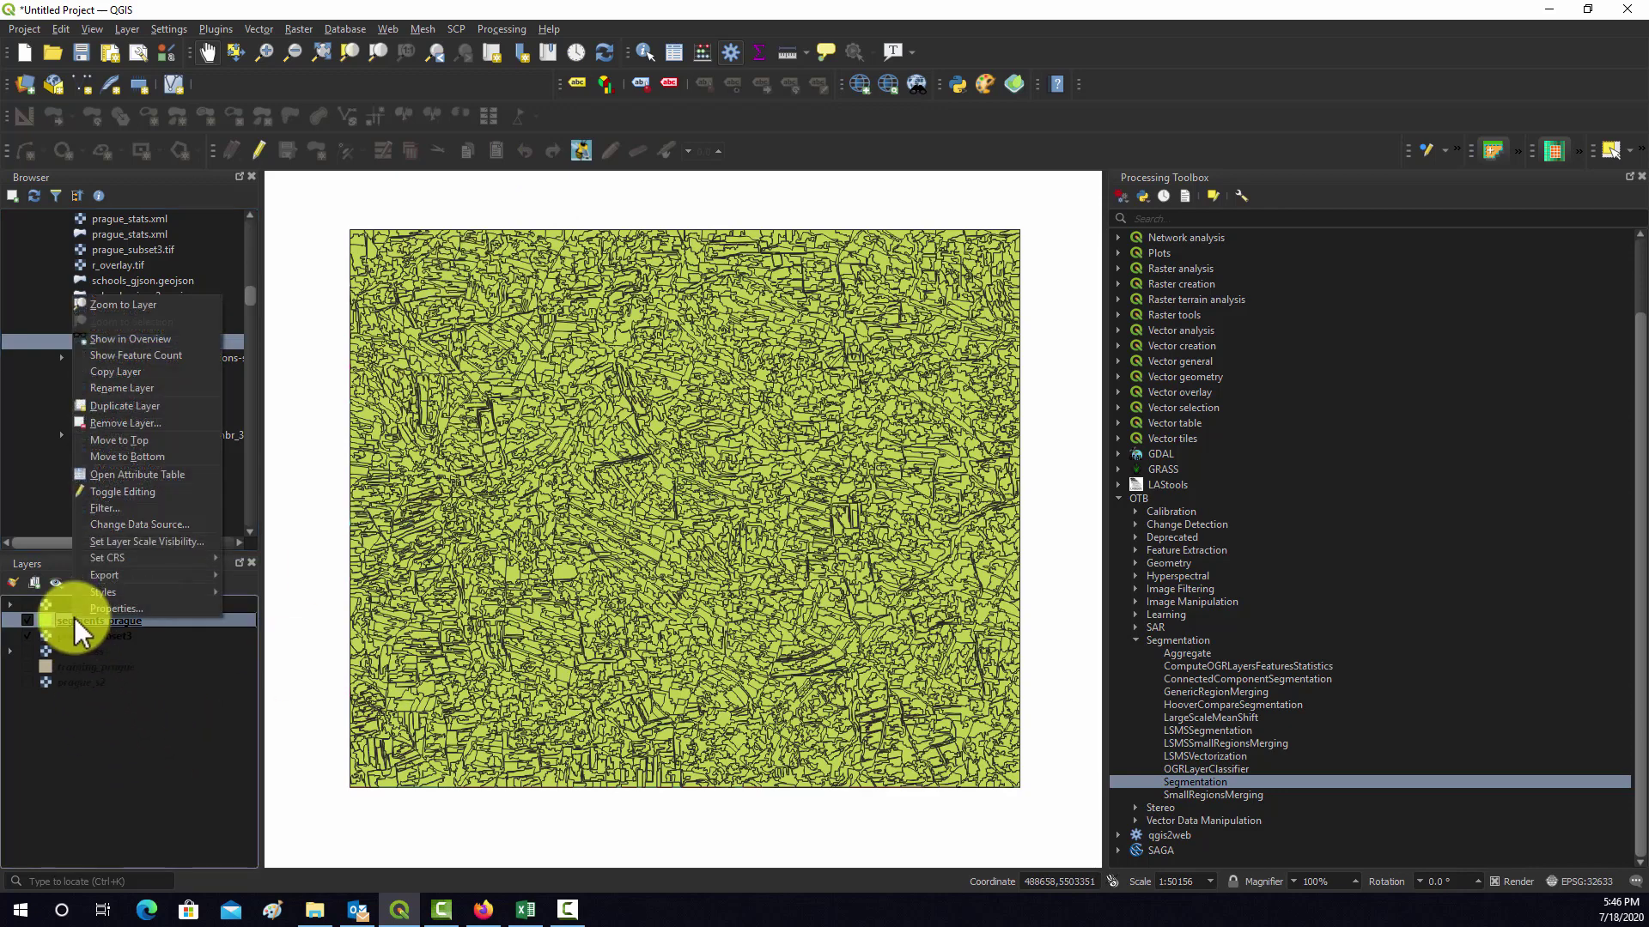
left_click(112, 557)
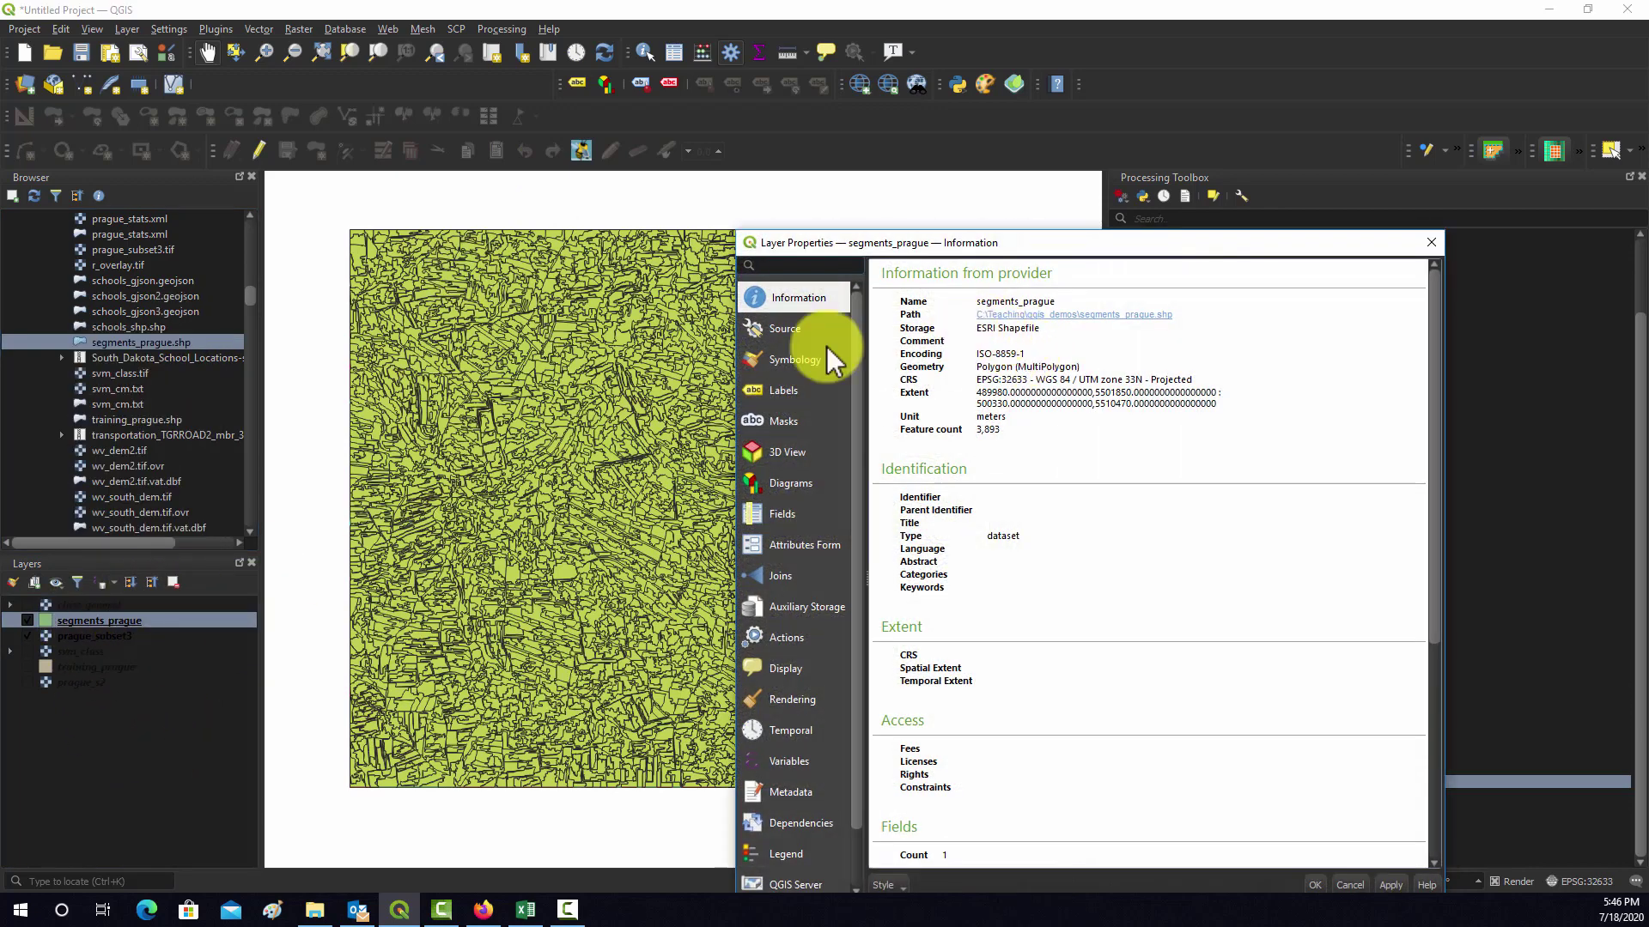
left_click(786, 361)
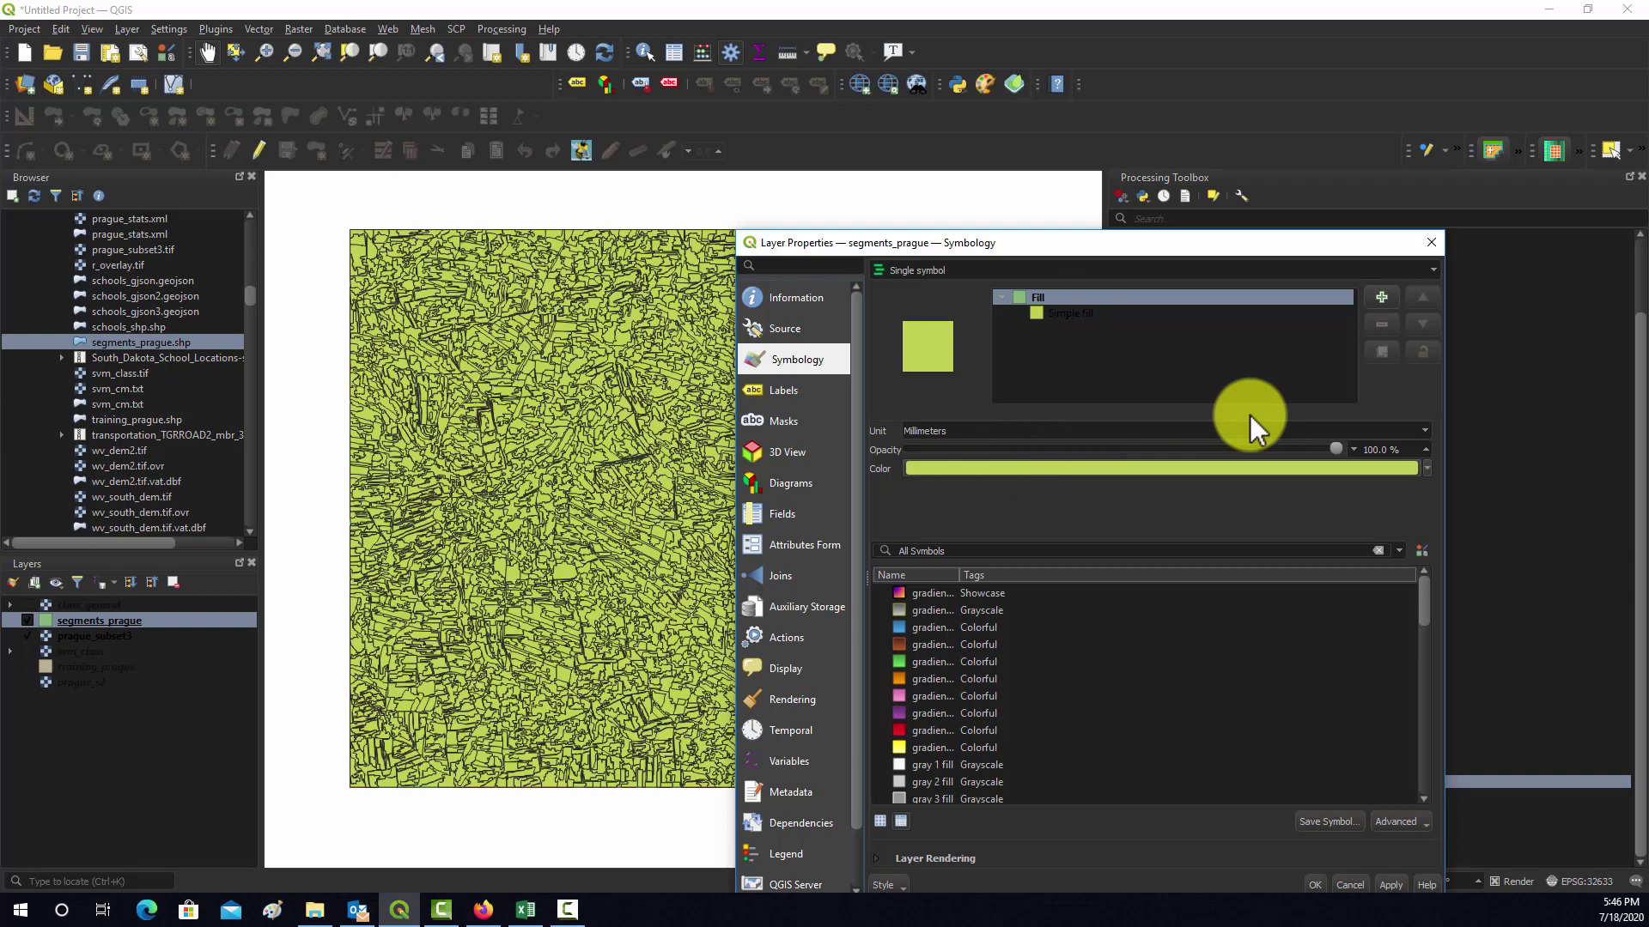
left_click_drag(1336, 449, 868, 435)
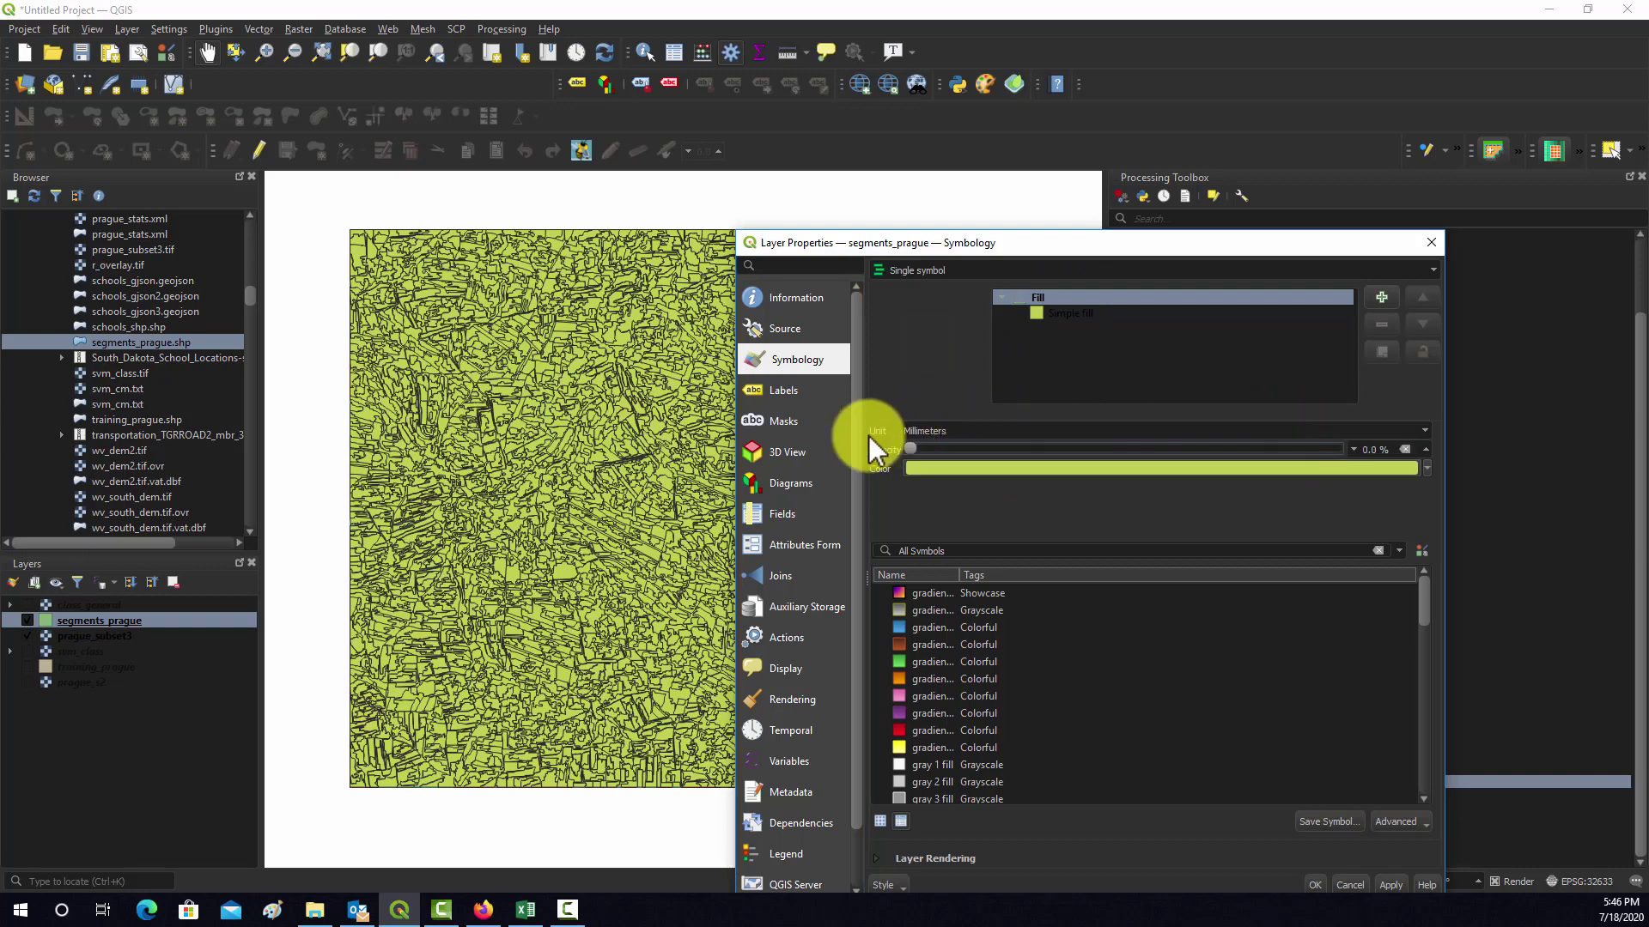
Give the simple fill a red outline at width 0.26 and apply it.
left_click(1039, 314)
left_click(1384, 488)
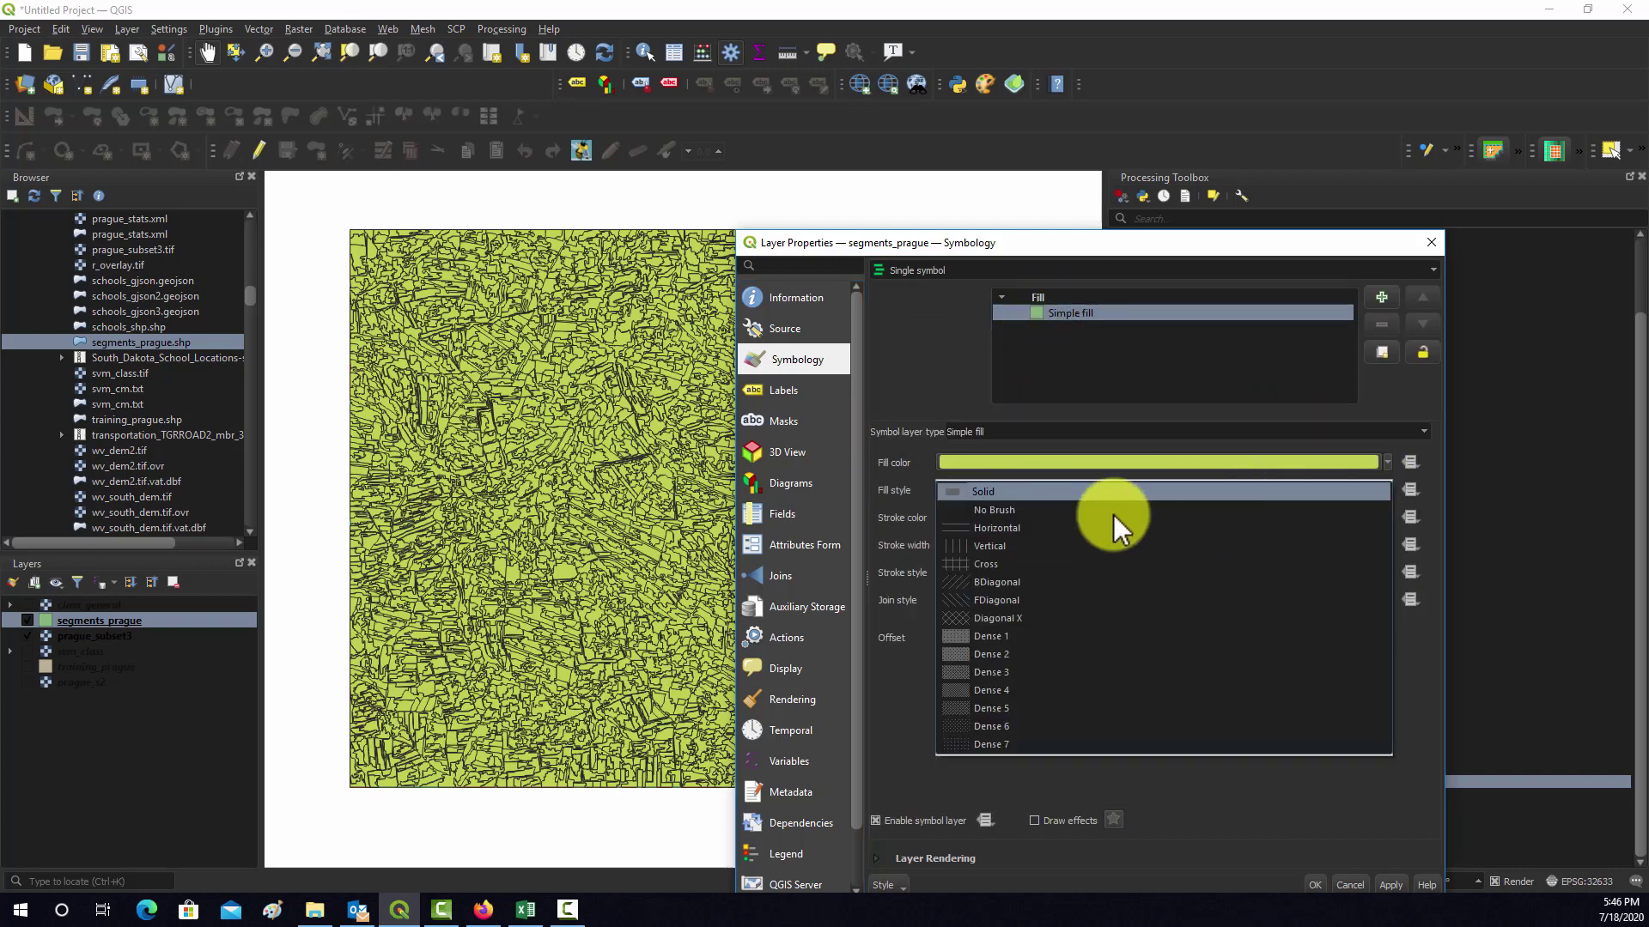
left_click(1132, 467)
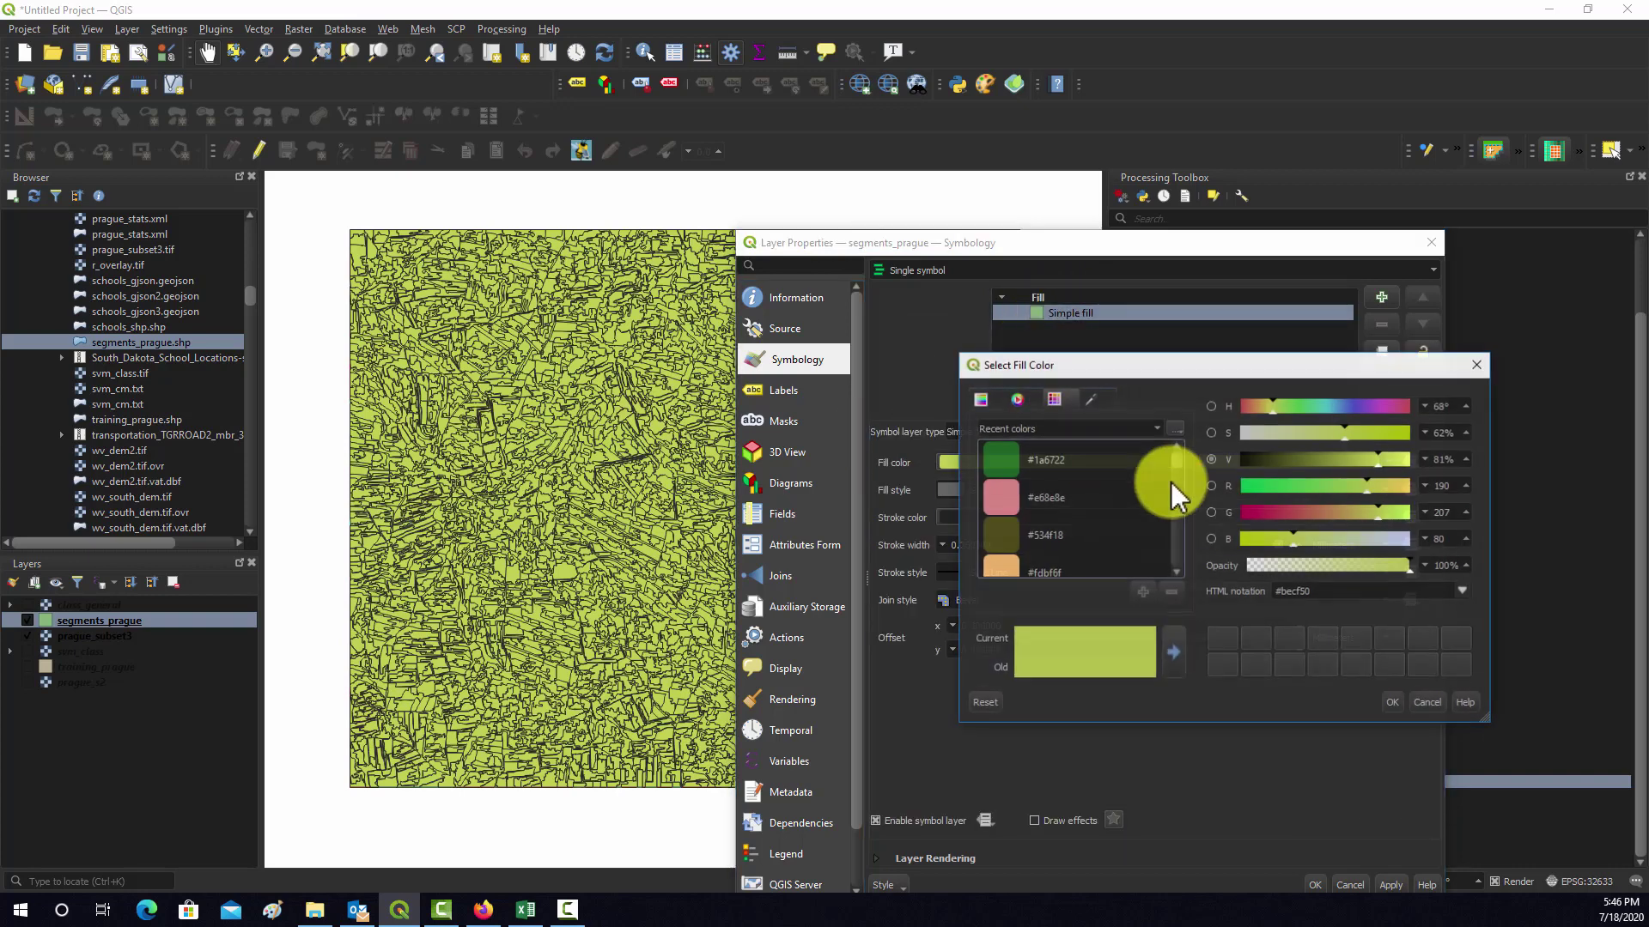
left_click(1482, 362)
left_click(1387, 516)
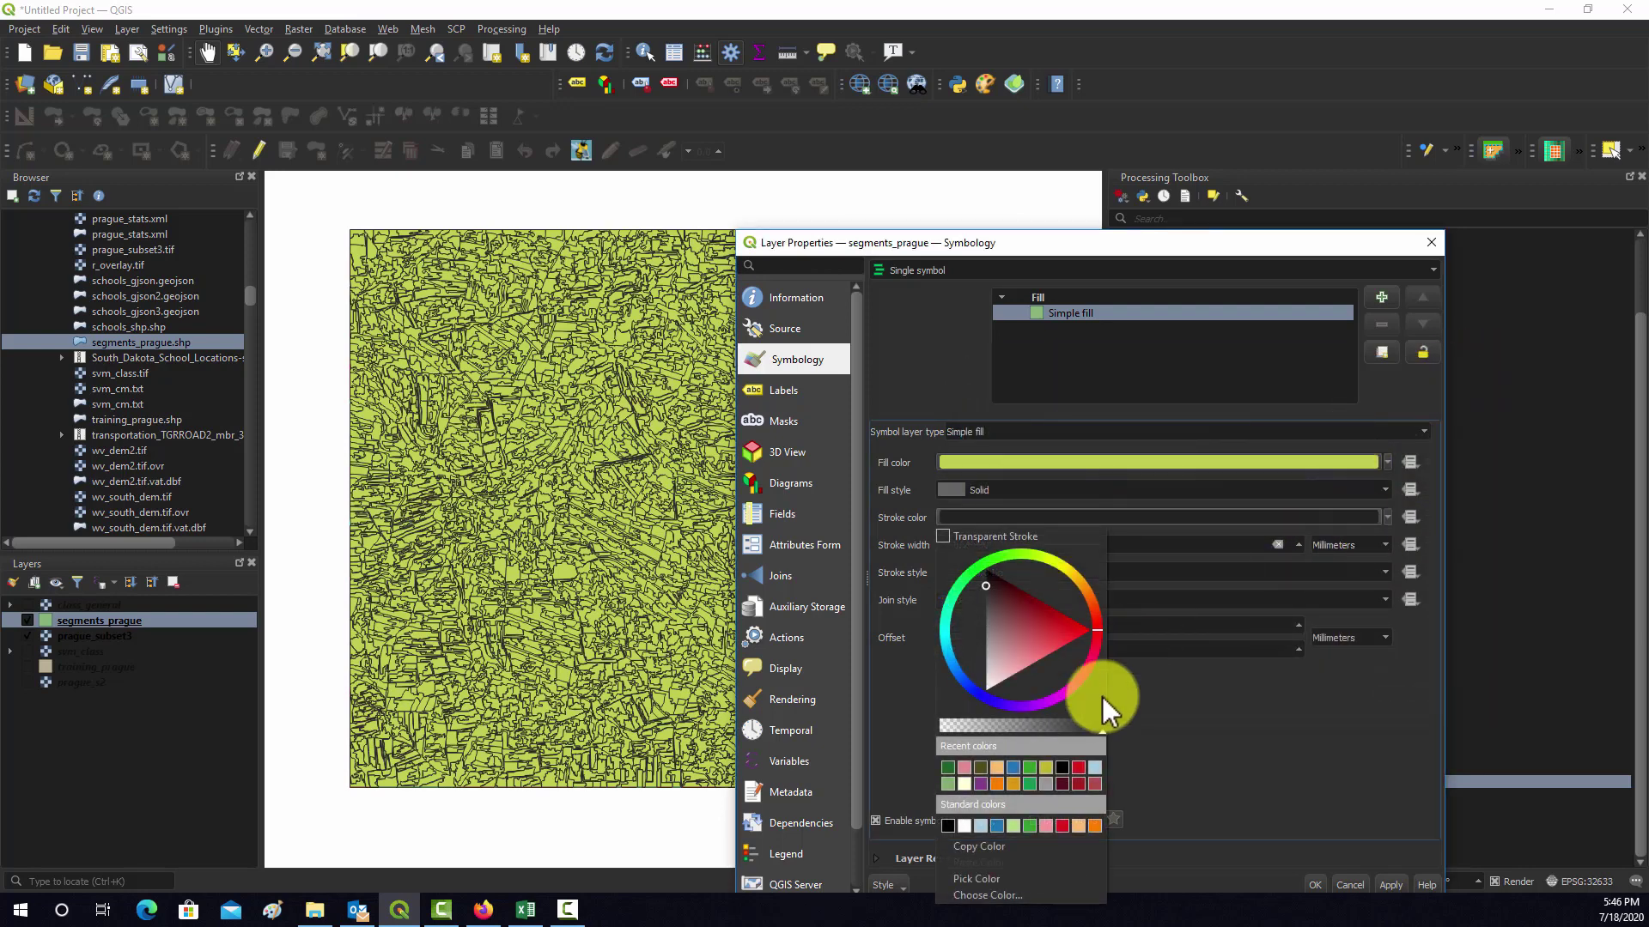
left_click(1089, 767)
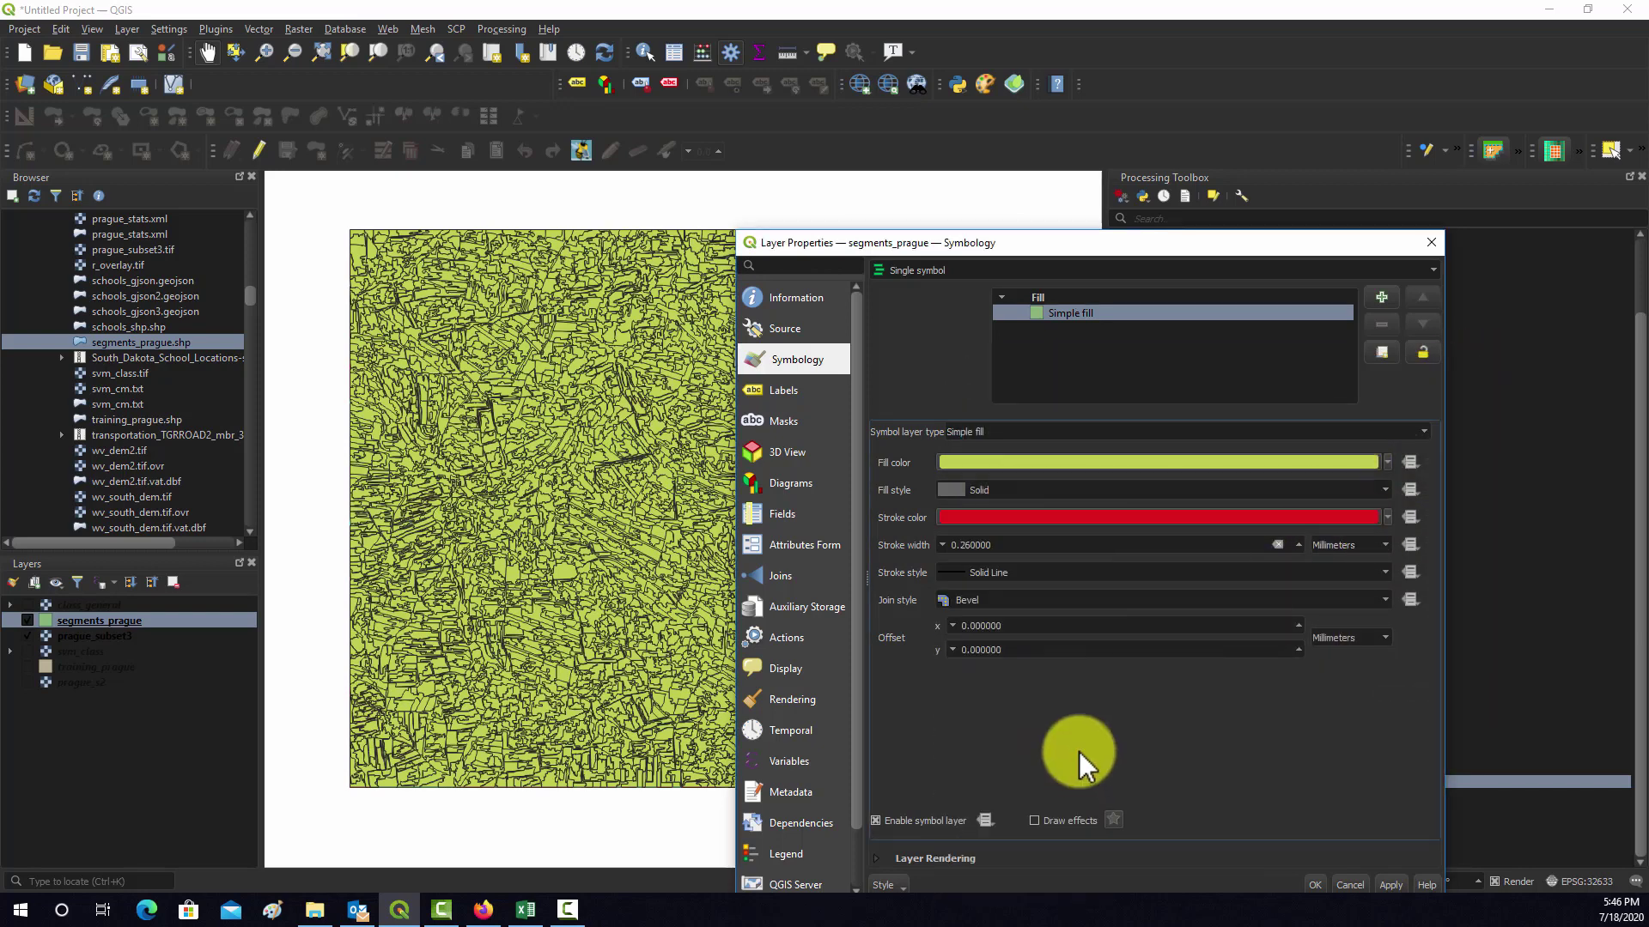
left_click(943, 545)
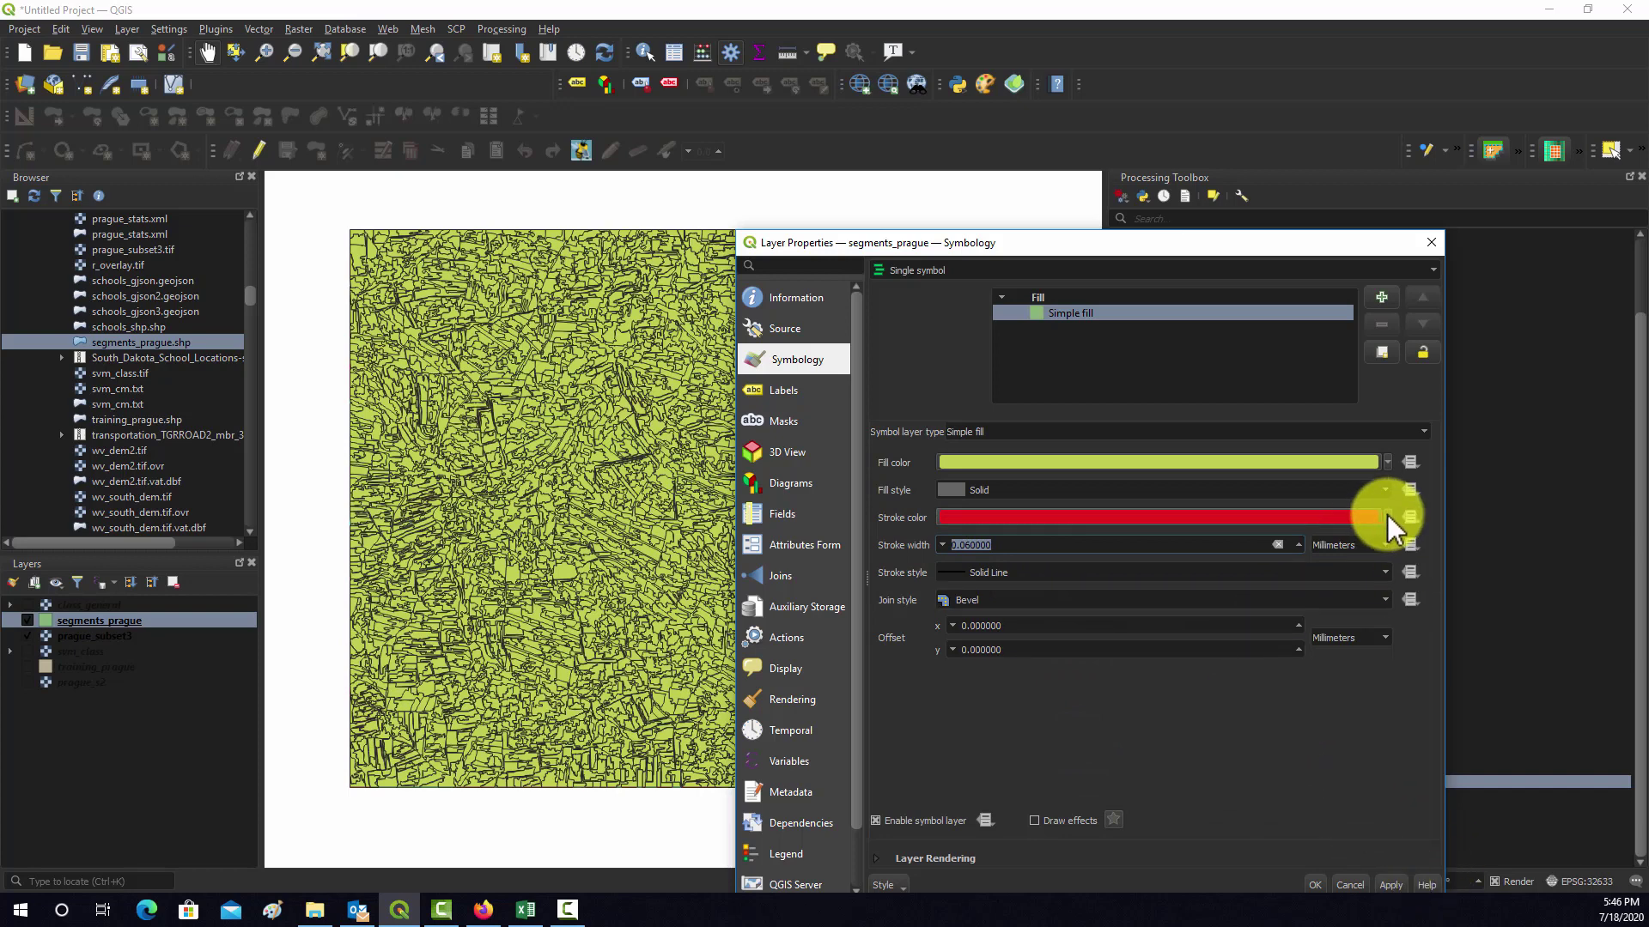
left_click(1298, 544)
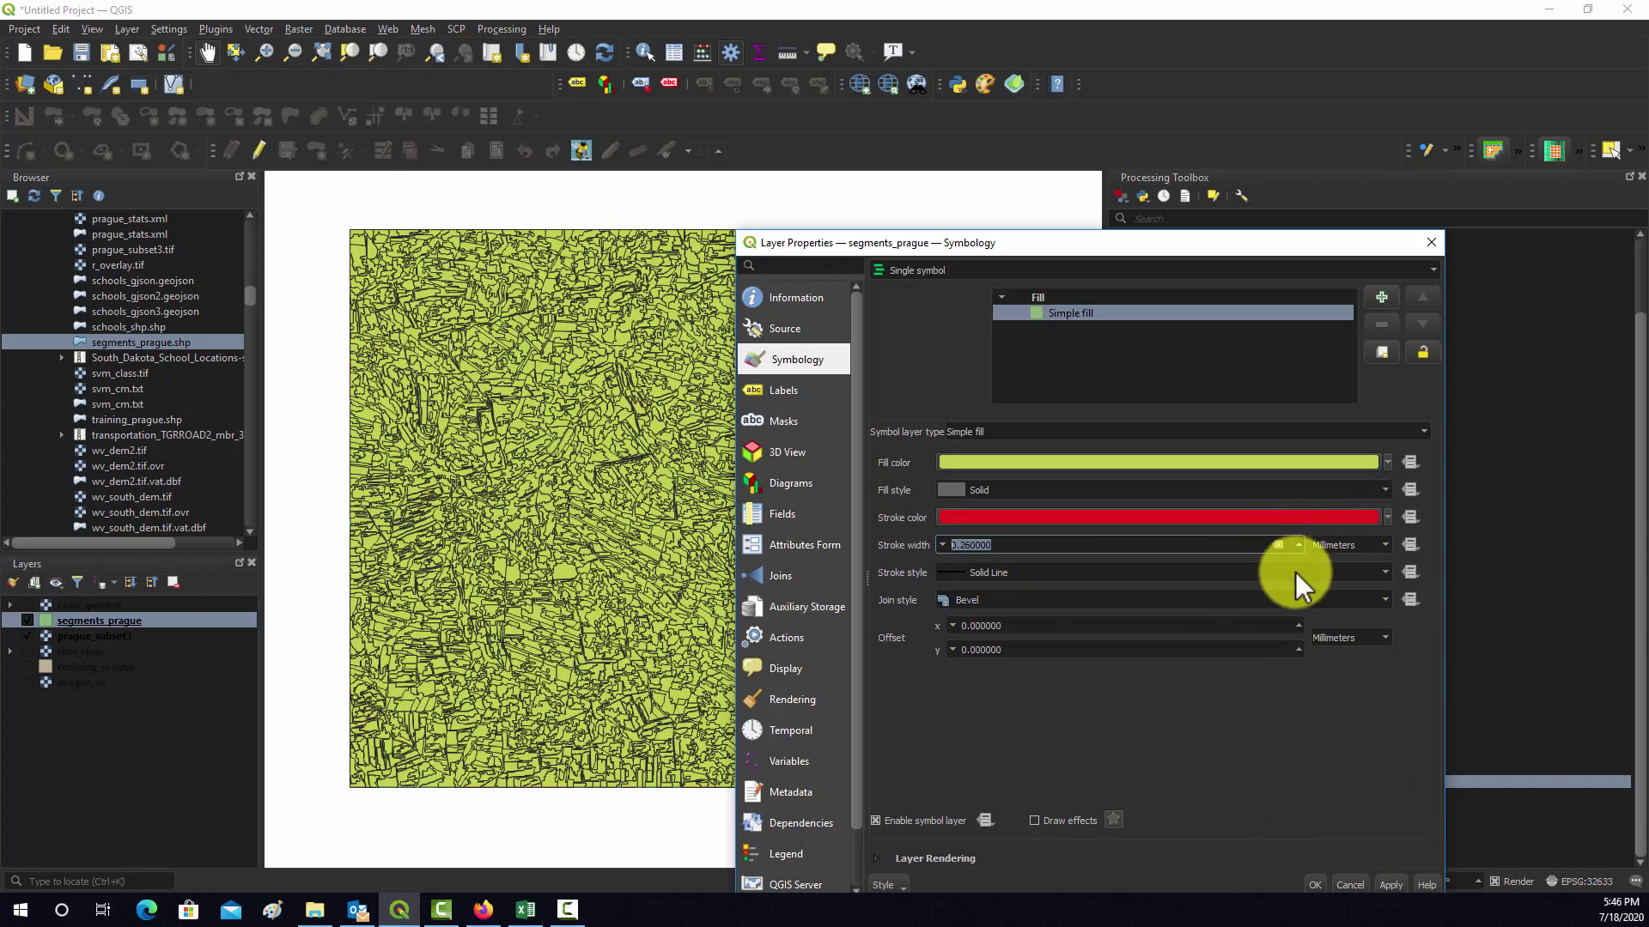
left_click(1384, 885)
Close the layer properties and select the segments_prague layer in the Layers panel.
left_click(1308, 878)
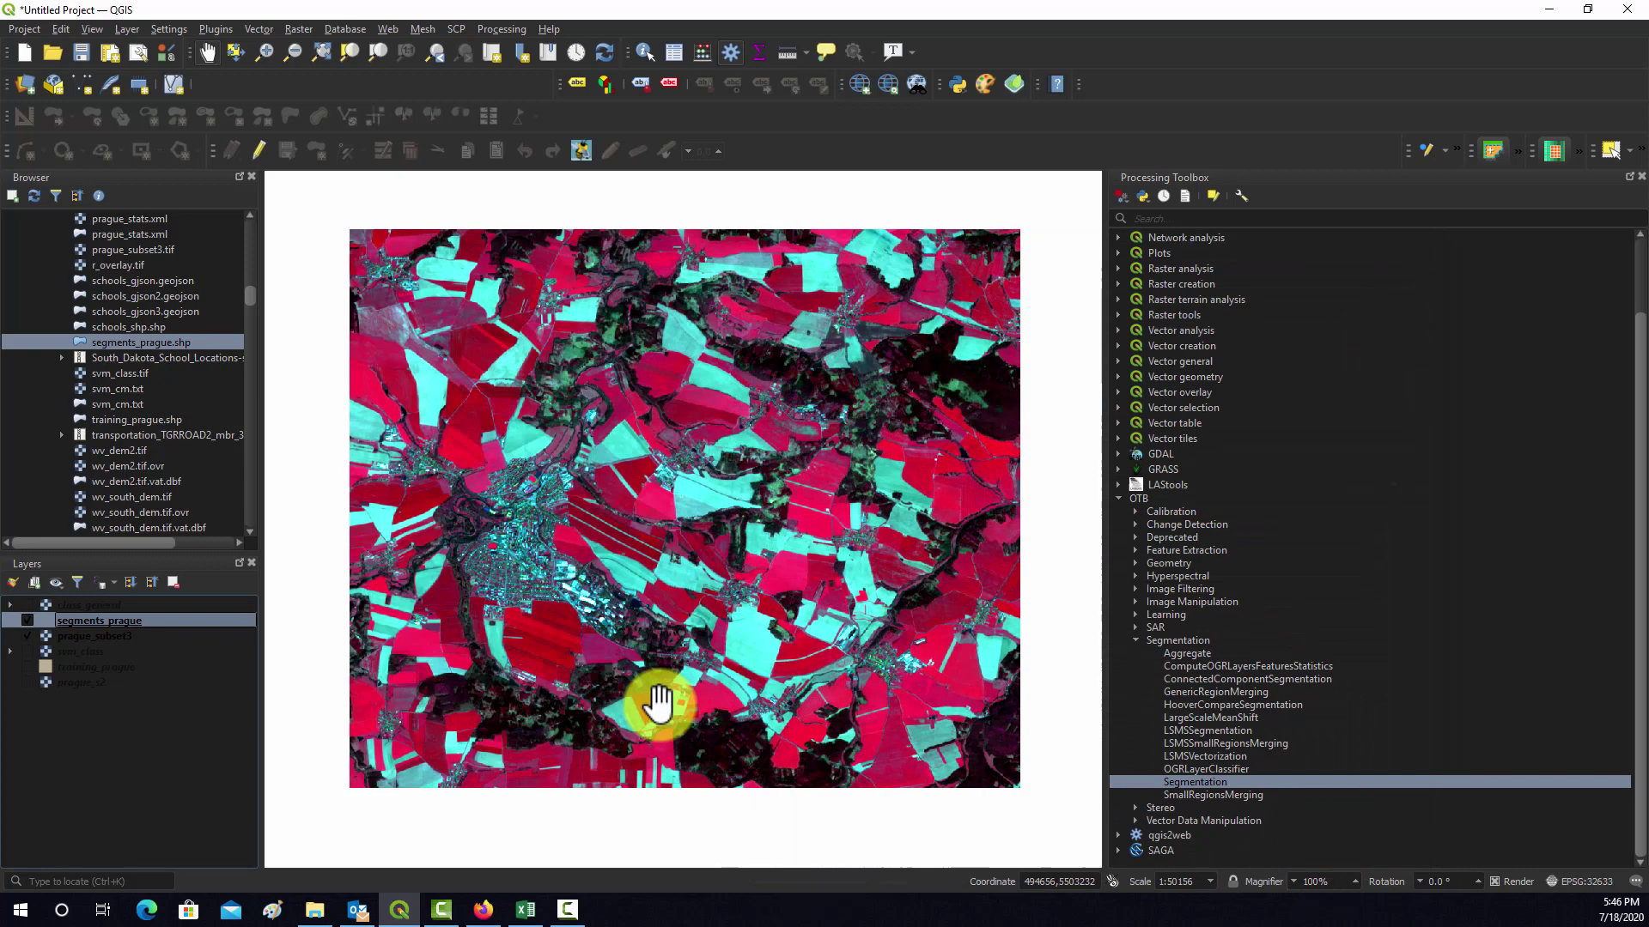
right_click(69, 621)
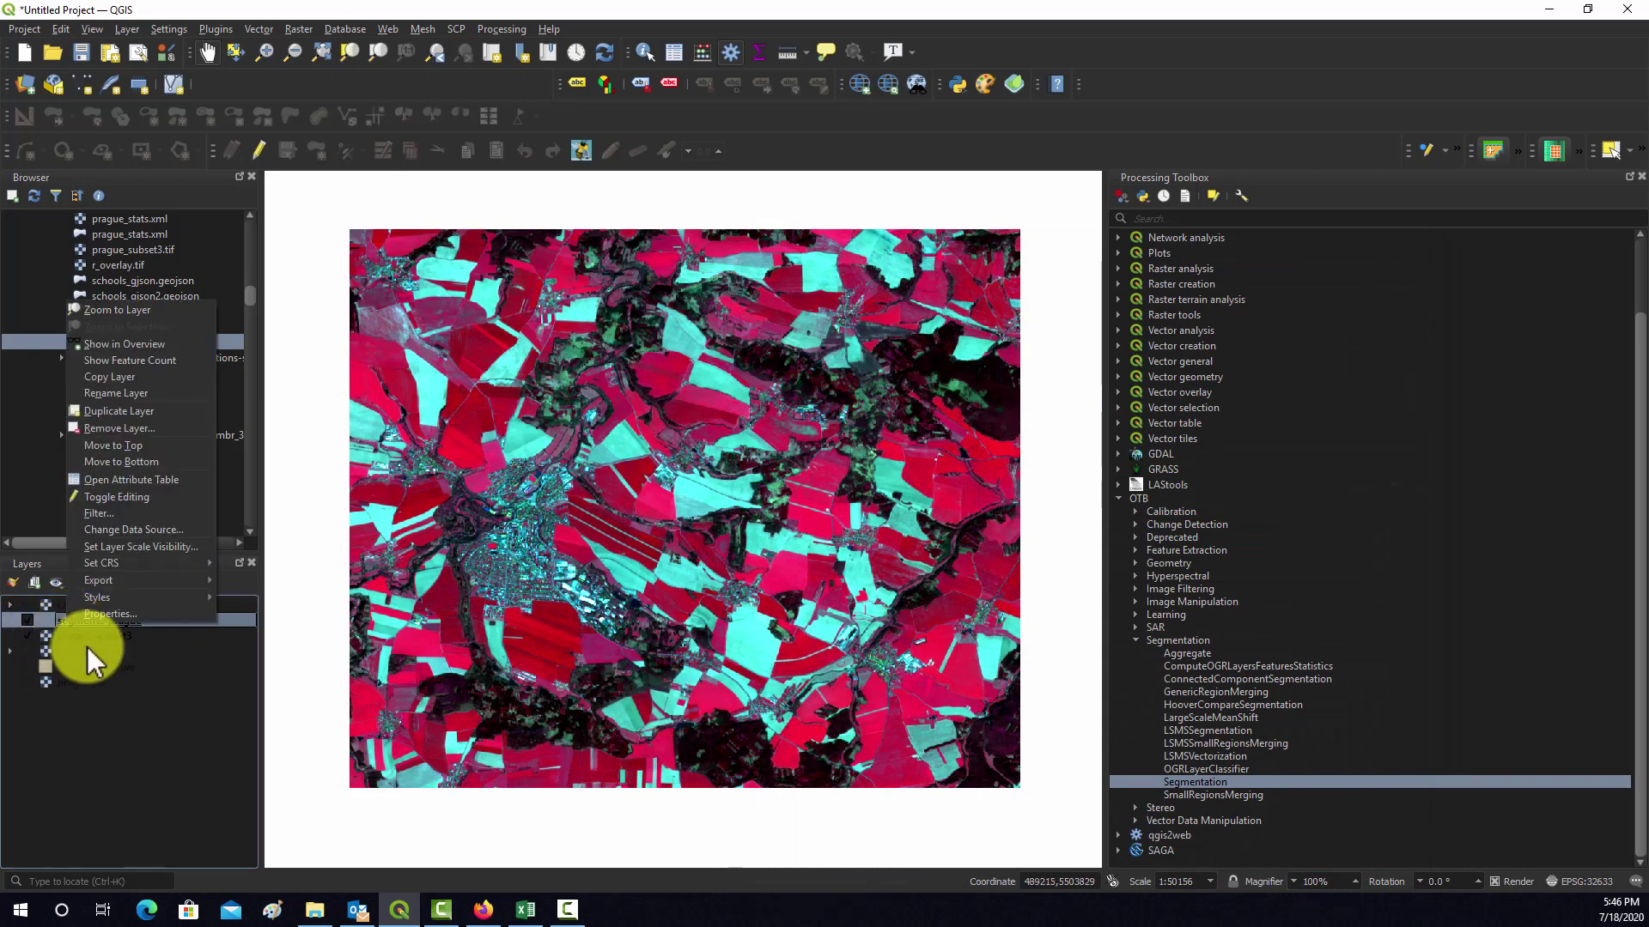
left_click(101, 719)
left_click(102, 604)
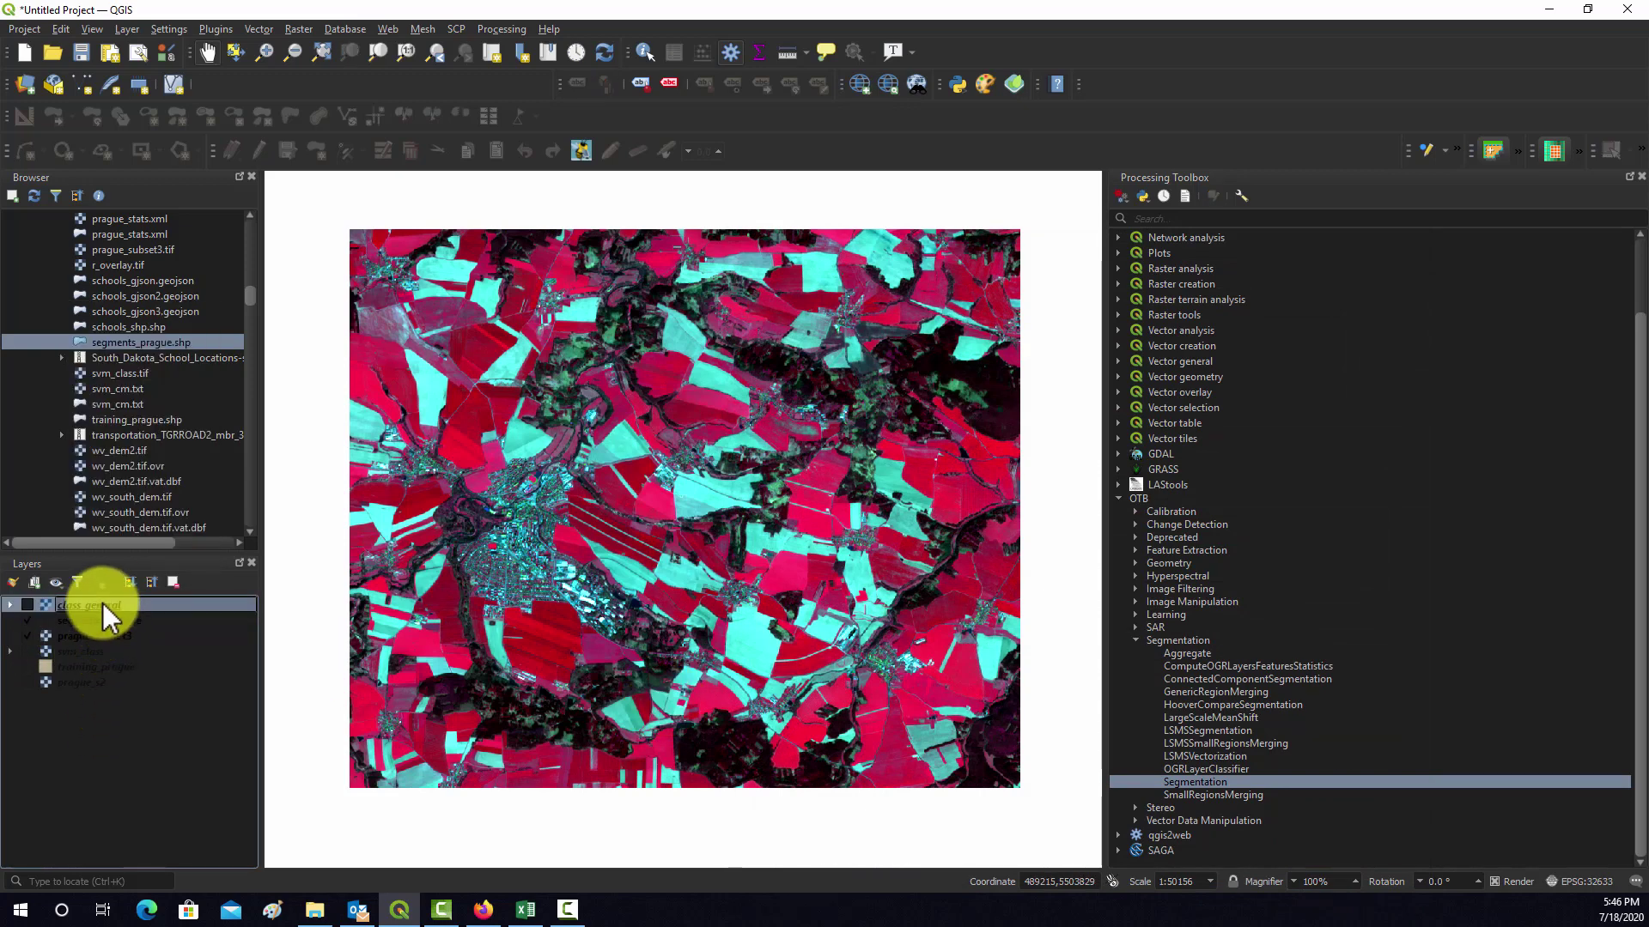
Change the simple fill's outline colour to blue and close the layer properties.
right_click(115, 618)
left_click(137, 702)
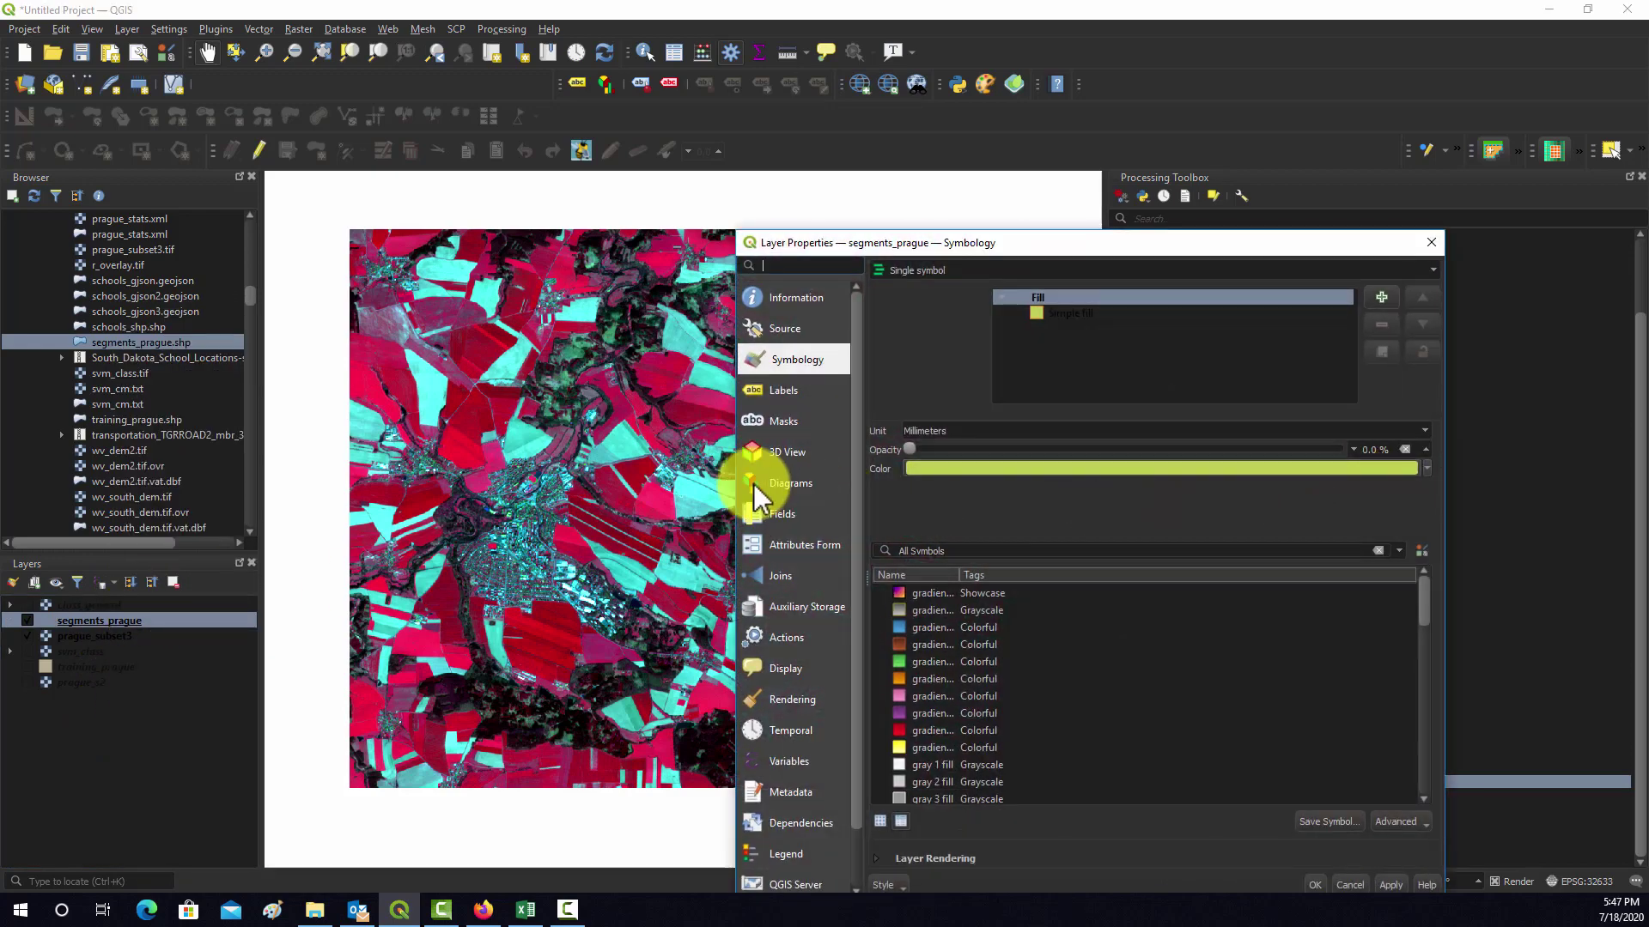
left_click(1058, 316)
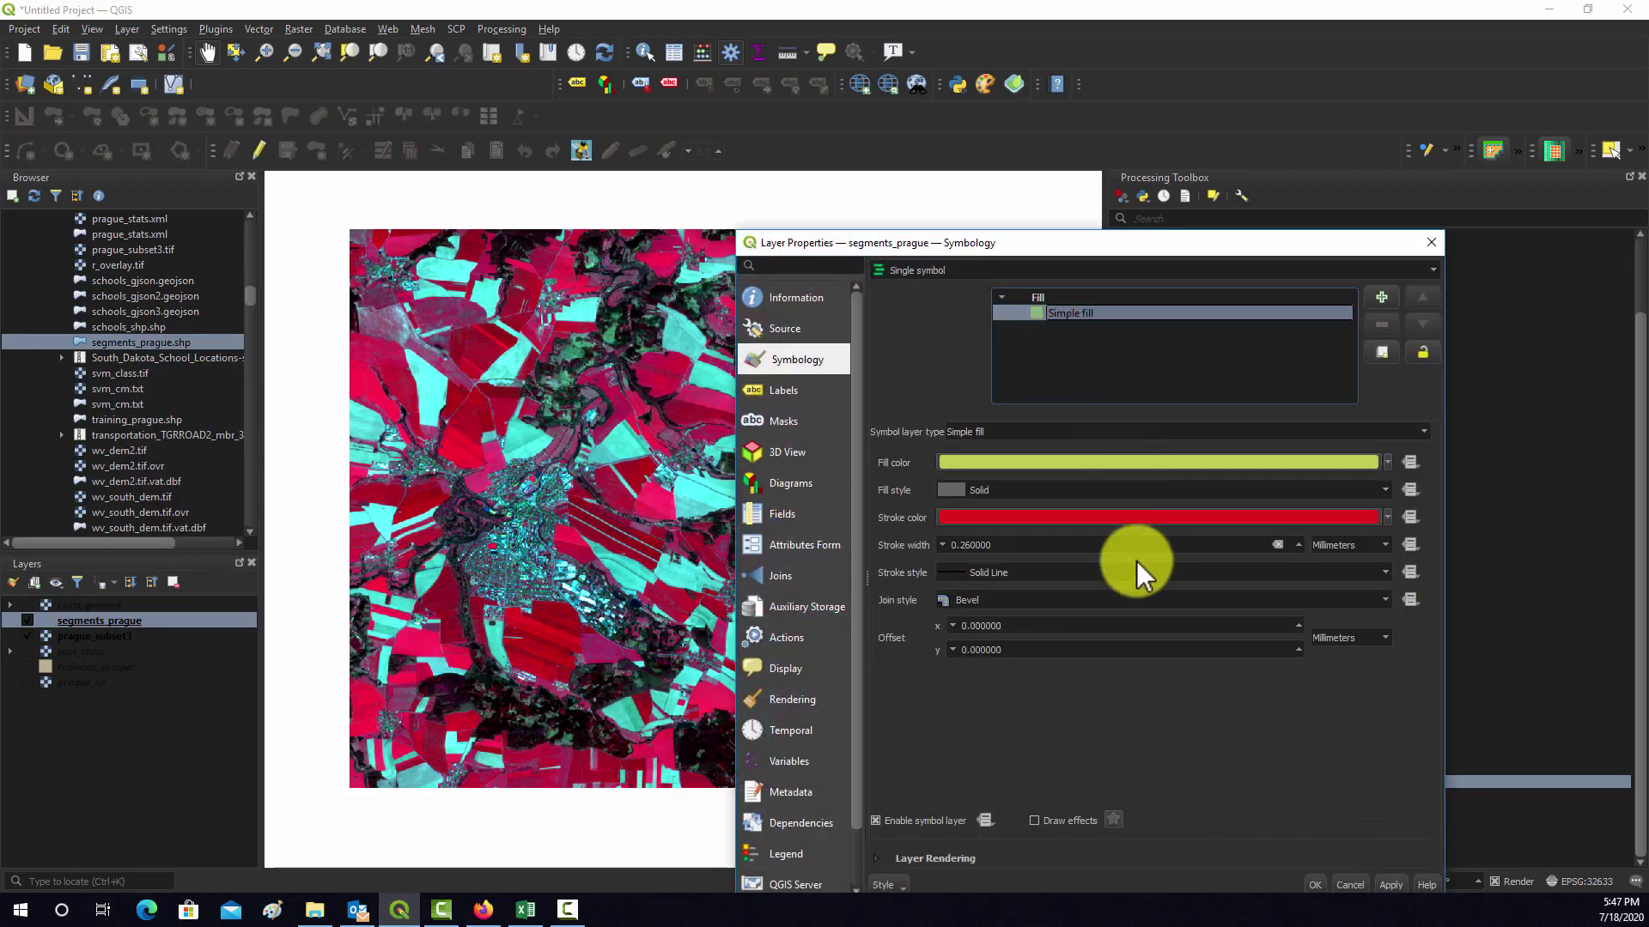
left_click(1386, 515)
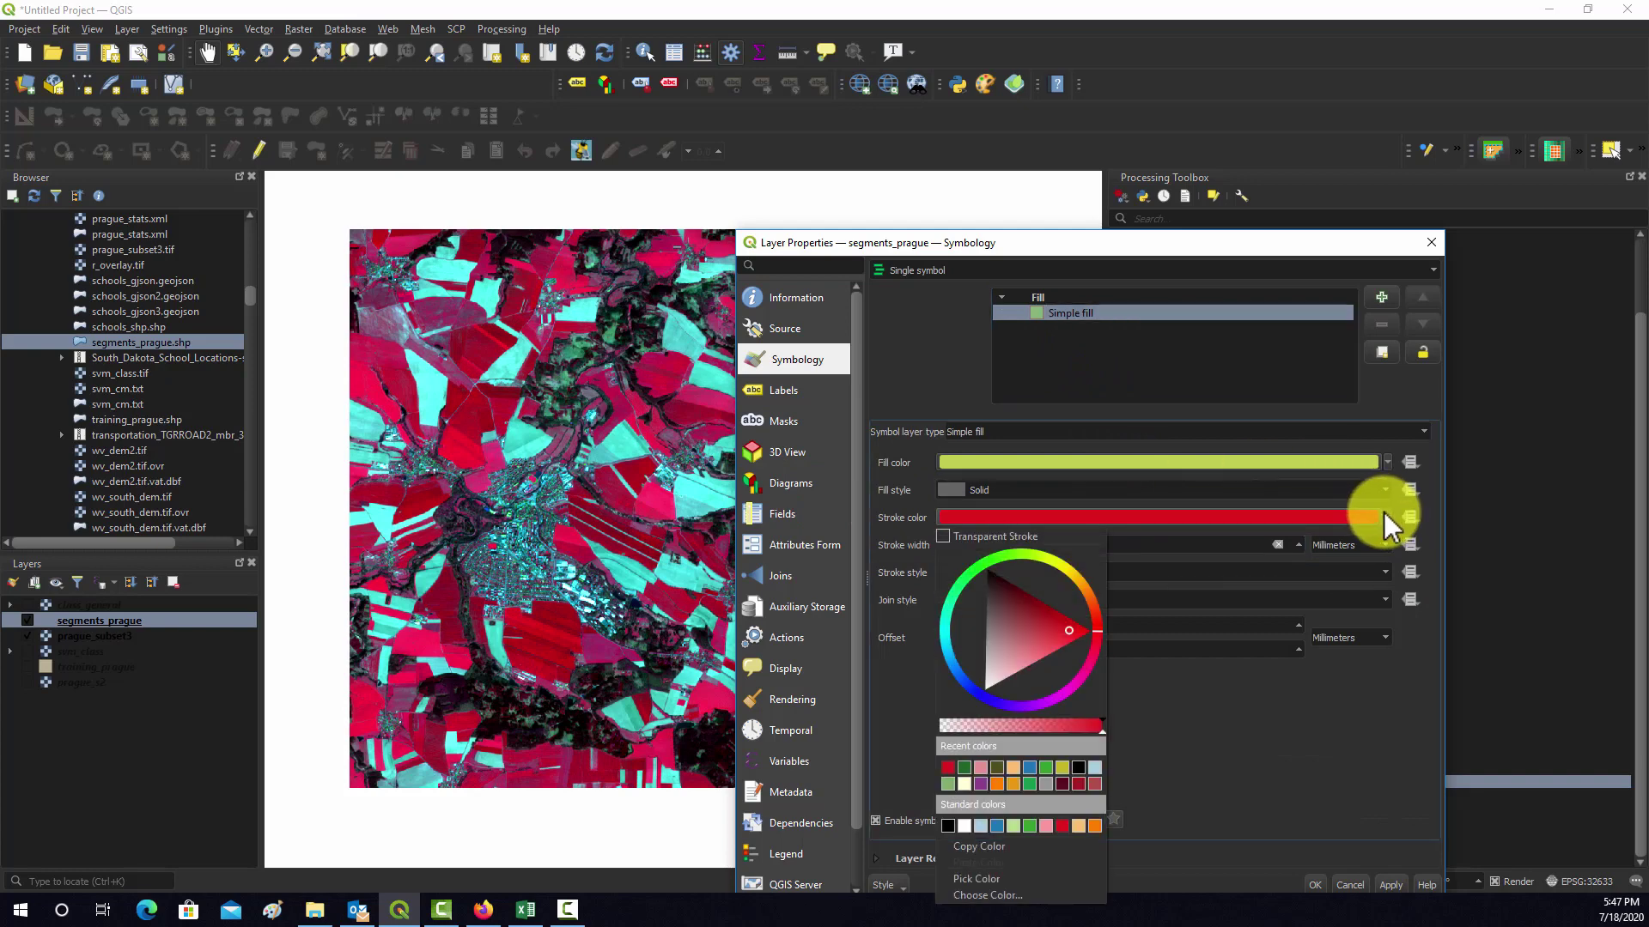
left_click(998, 824)
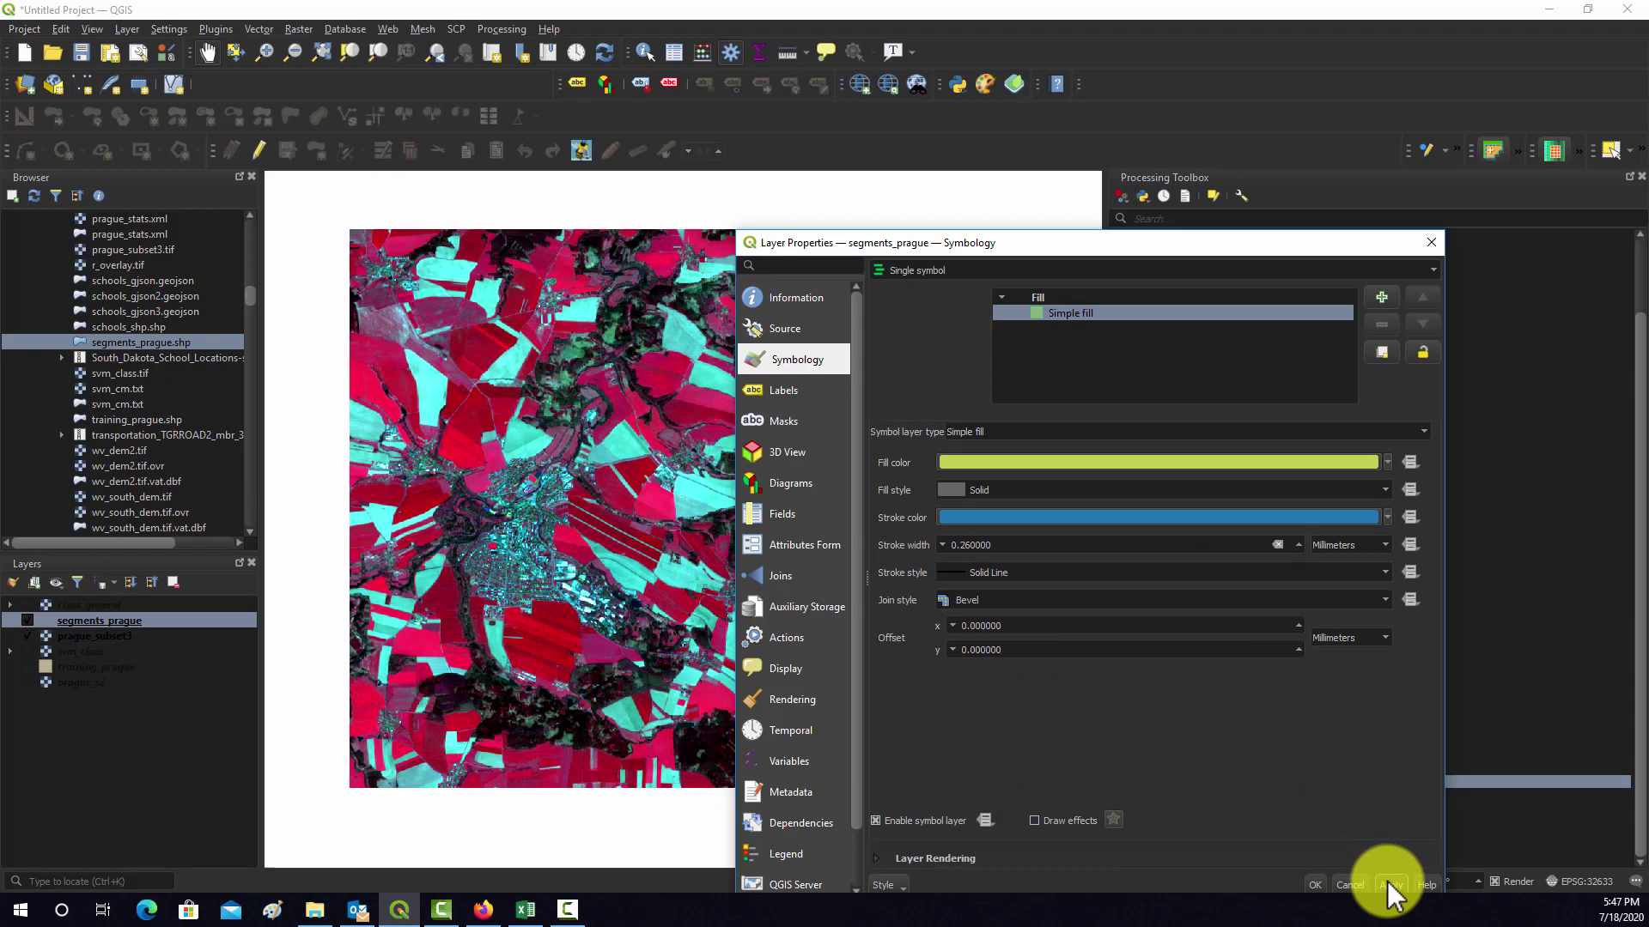
left_click(1317, 879)
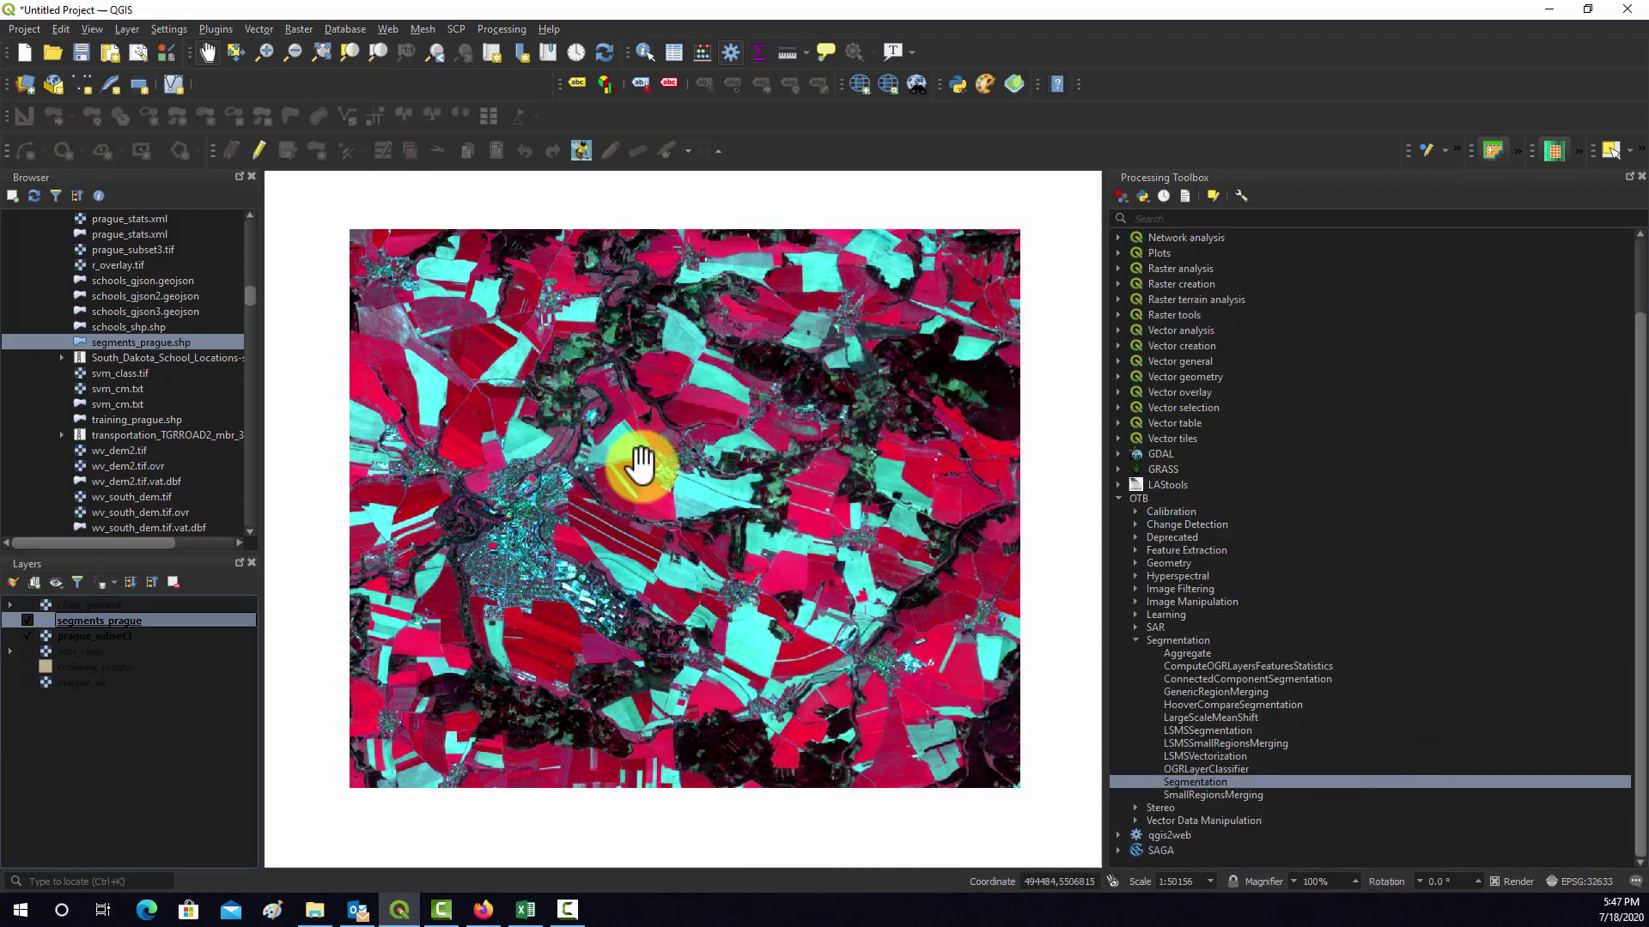
Raise the segments_prague outline width to 2.06 mm, apply it, and close the properties.
scroll(651, 513, "up", 3)
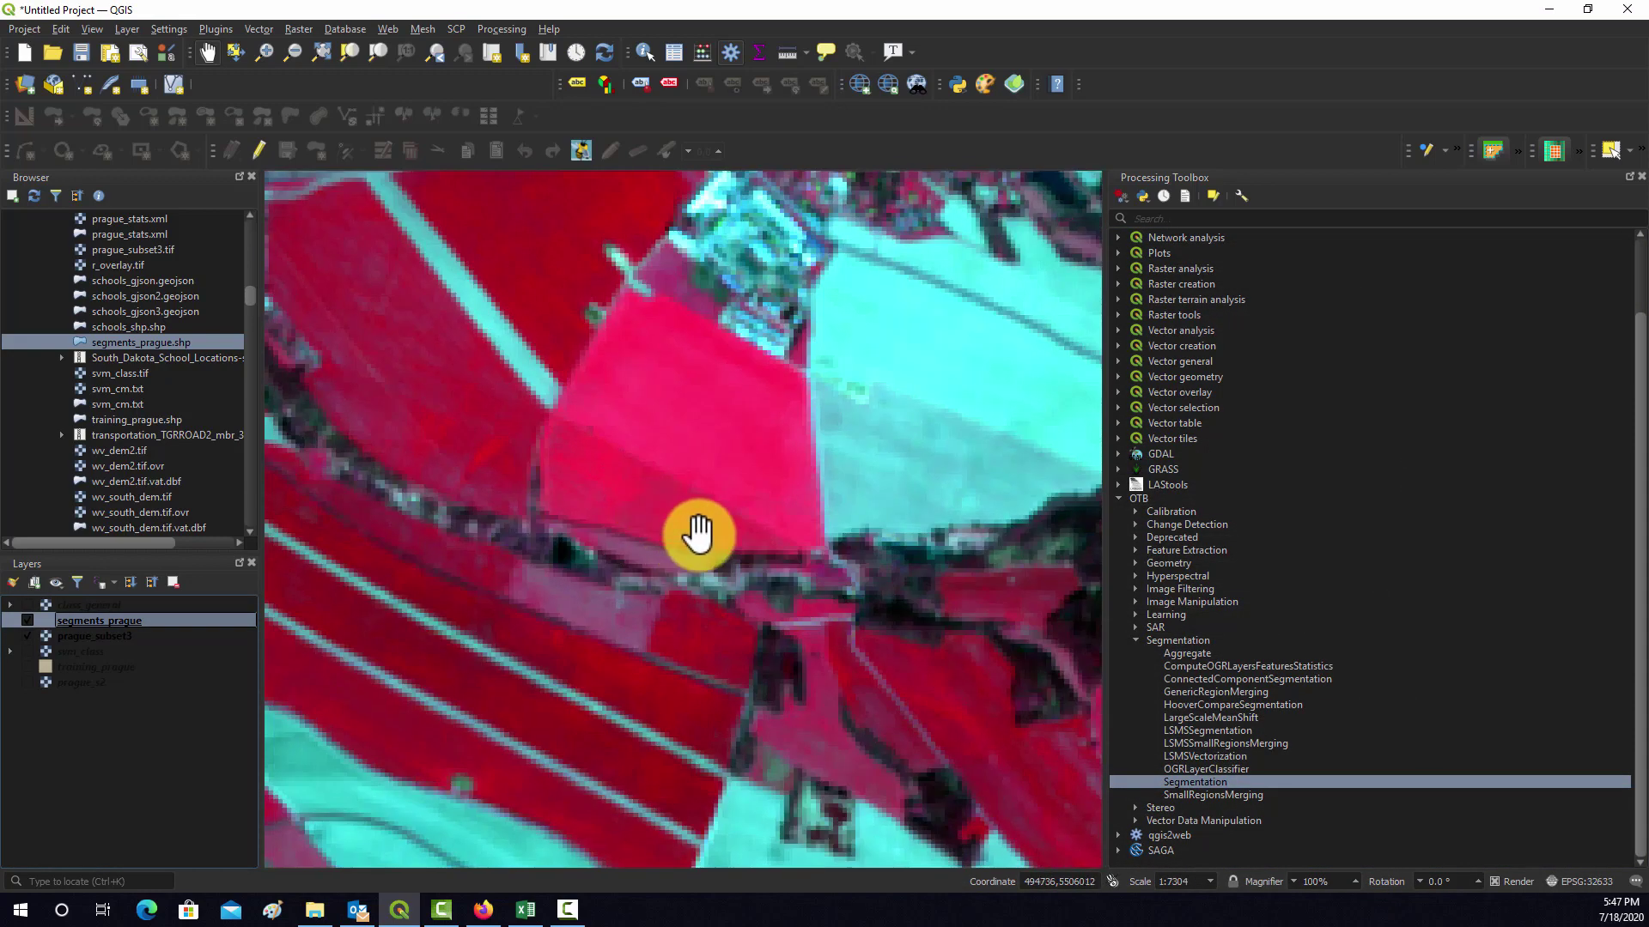
double_click(90, 618)
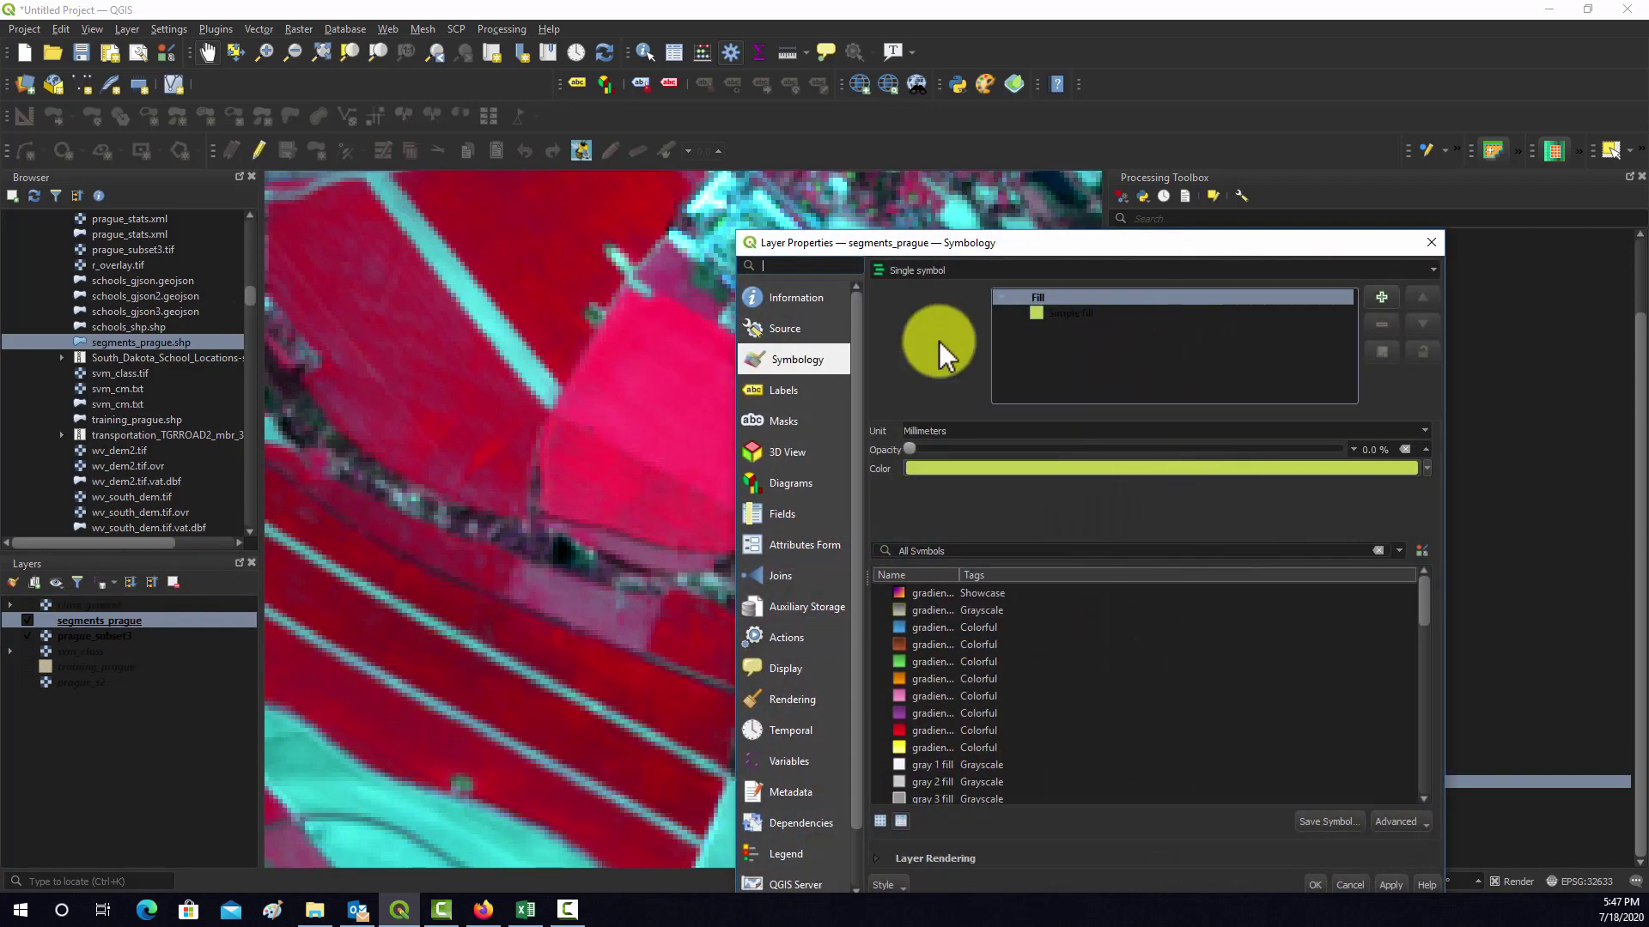
left_click(1052, 312)
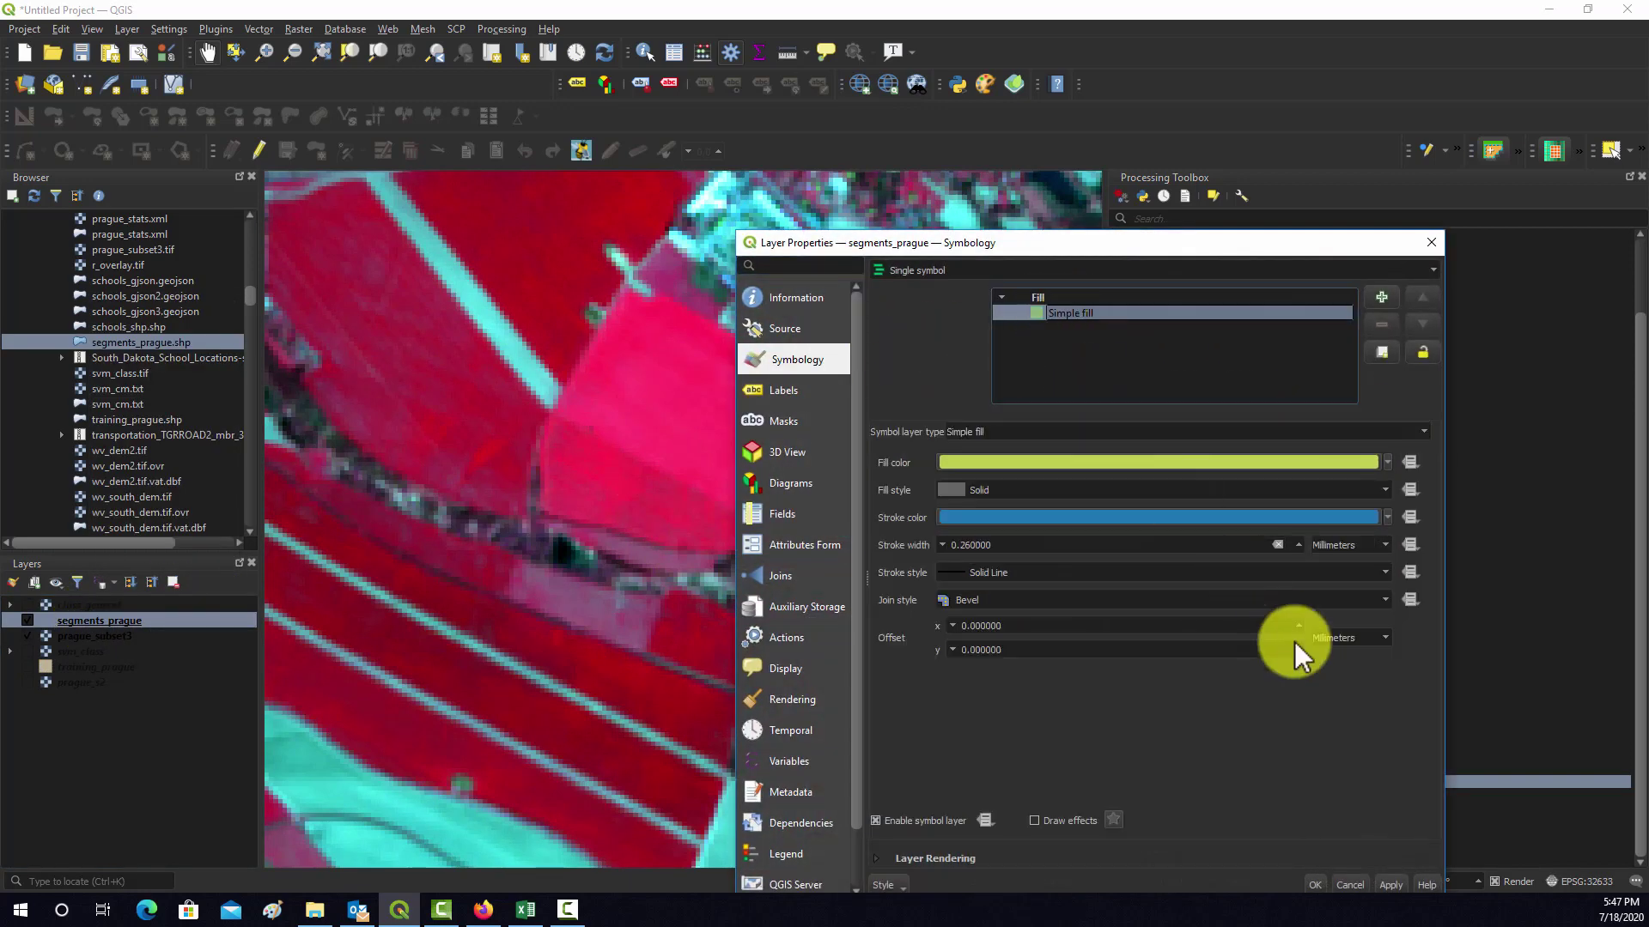
left_click(1297, 540)
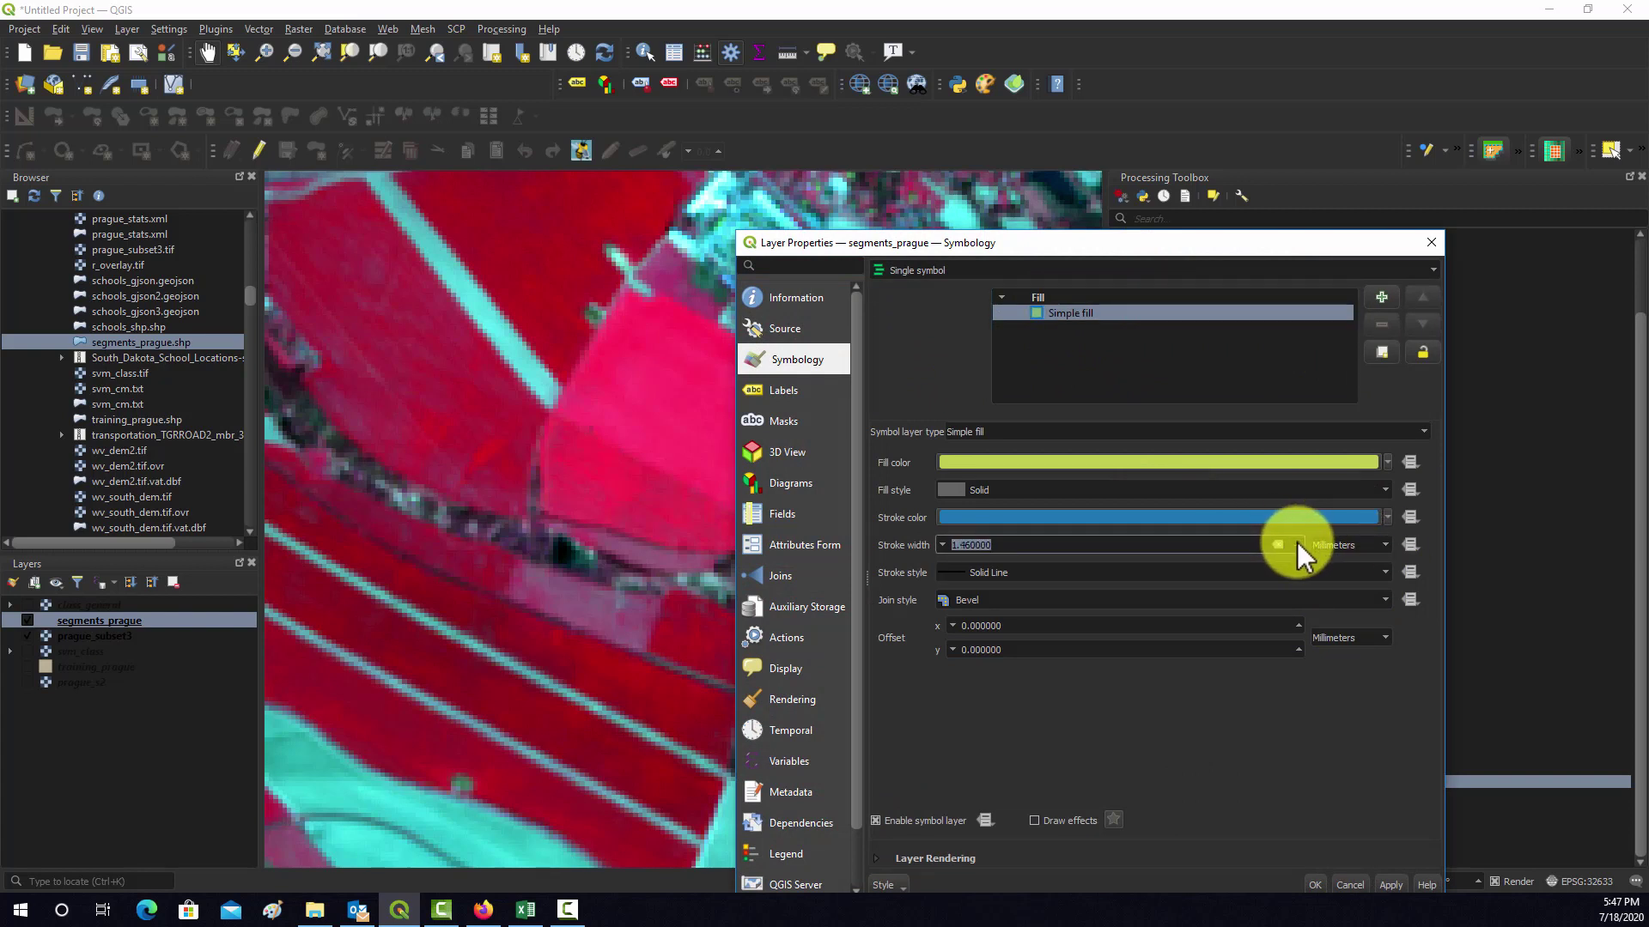
left_click(1297, 542)
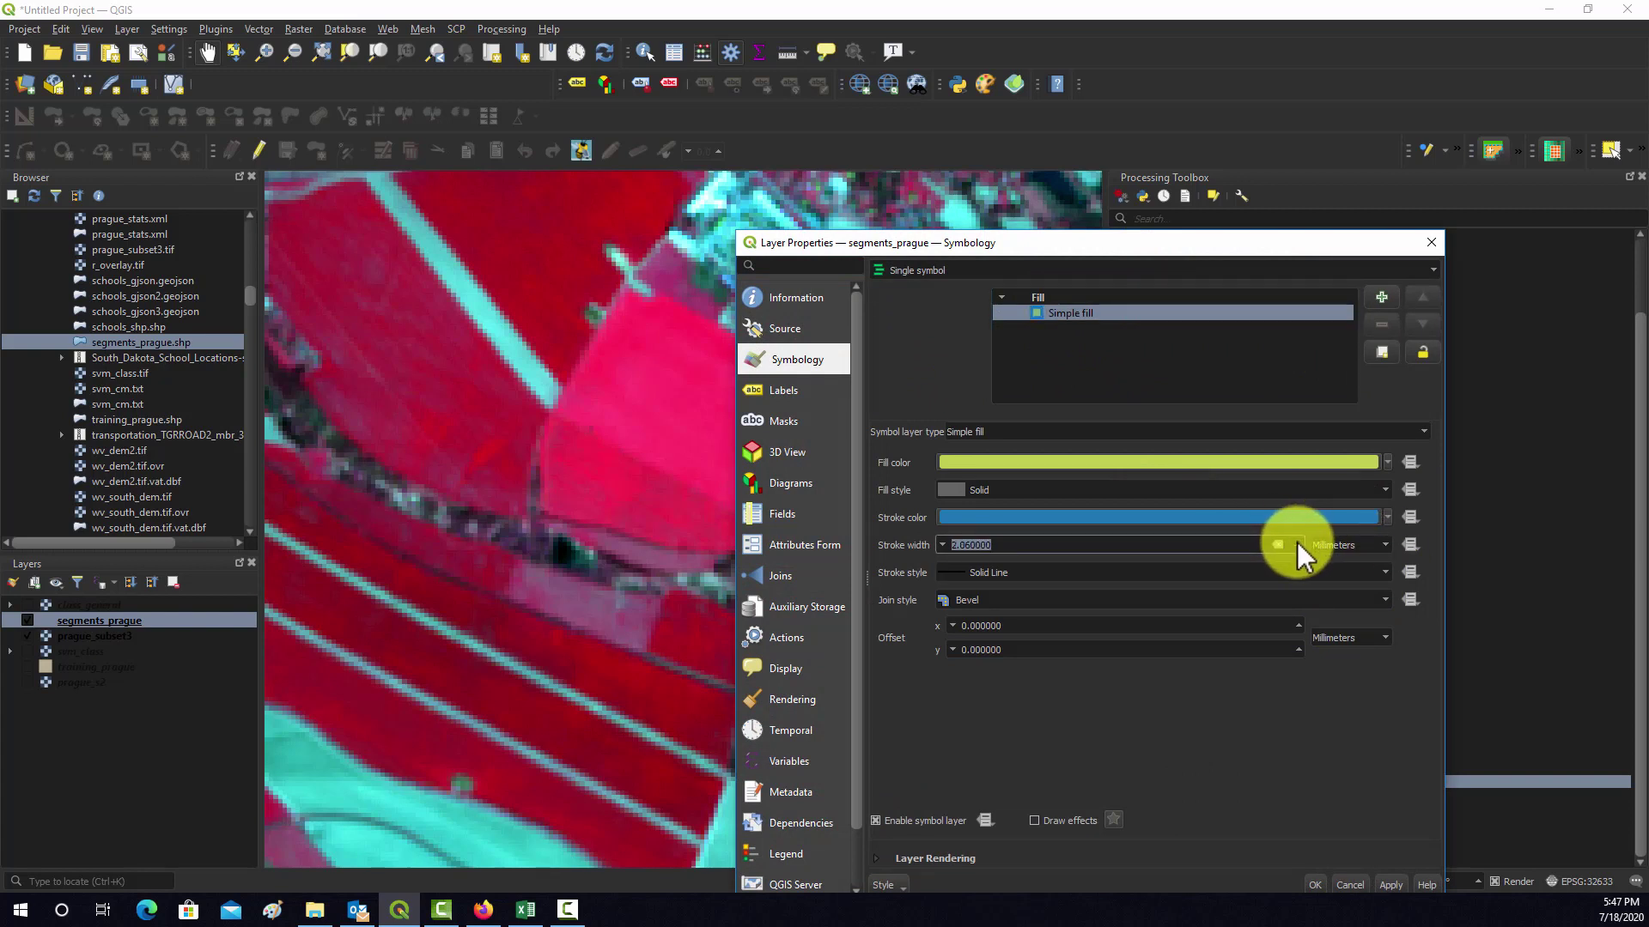
left_click(1391, 884)
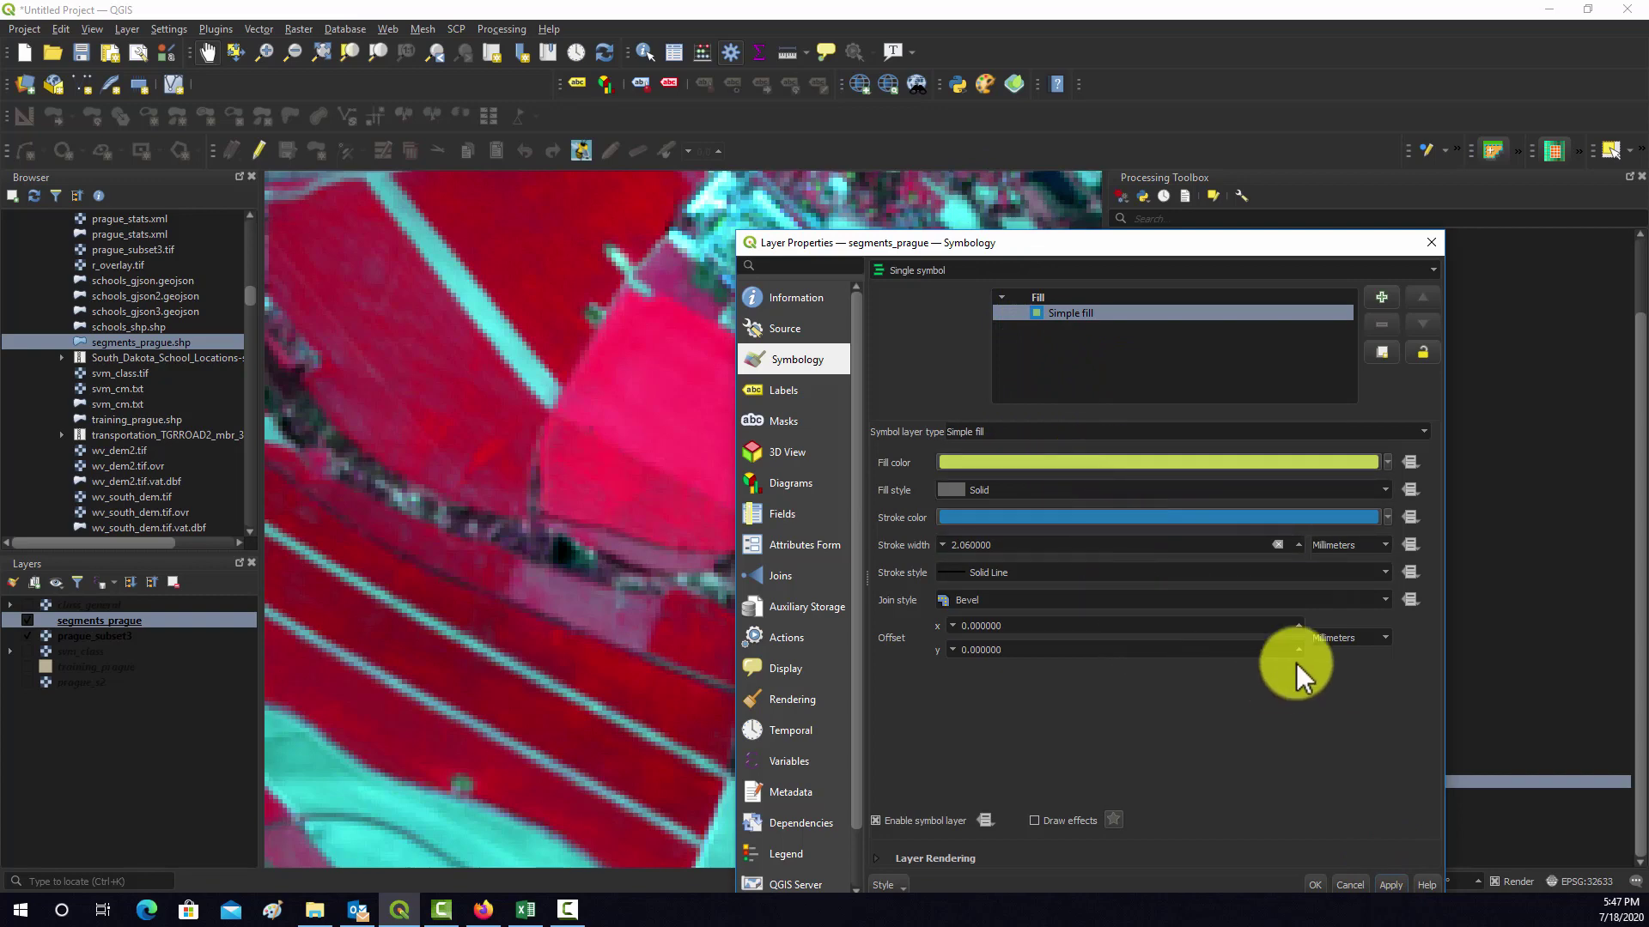
left_click(1314, 884)
scroll(740, 549, "down", 5)
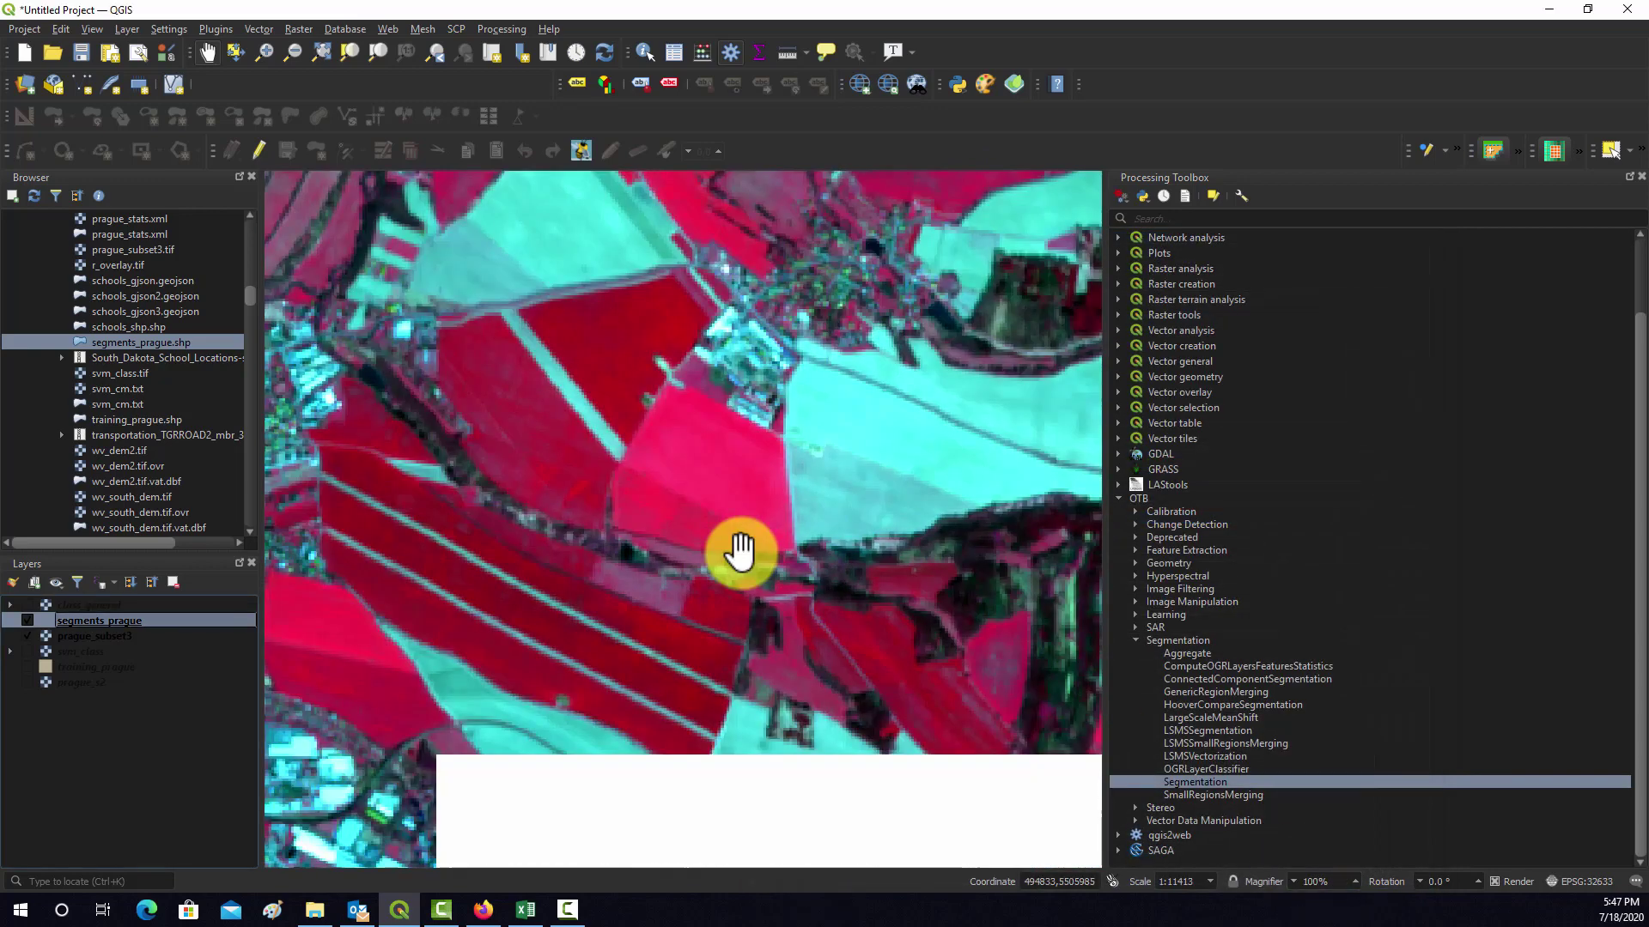
scroll(729, 584, "up", 2)
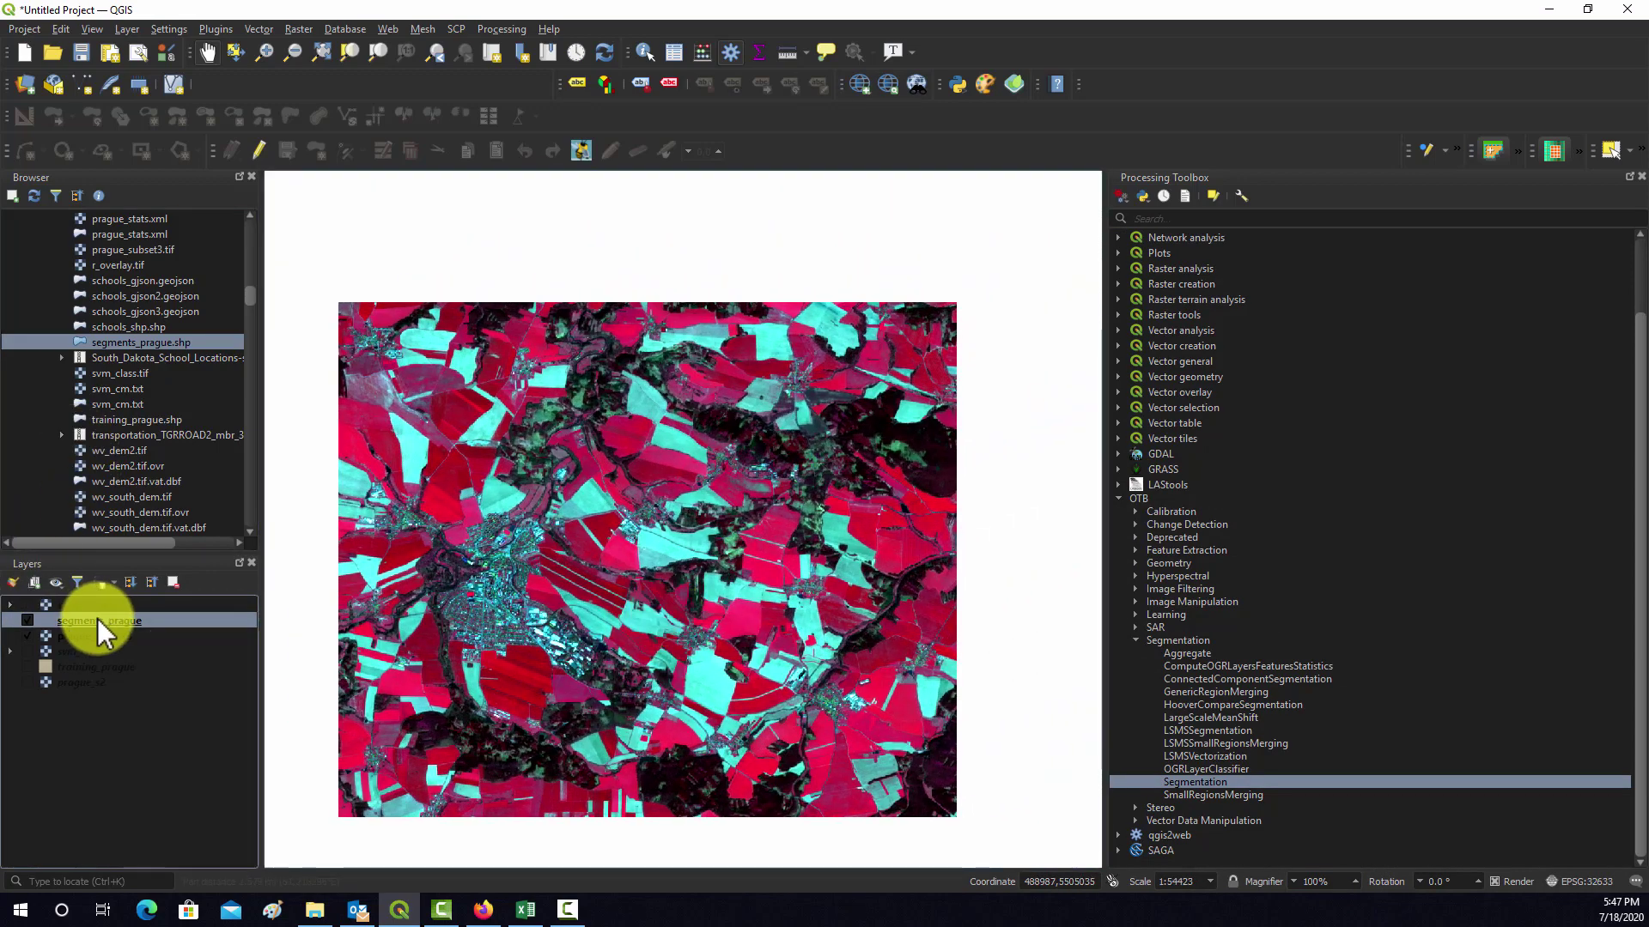
Remove the segments_prague layer and add segments_prague.shp back to the map.
right_click(95, 624)
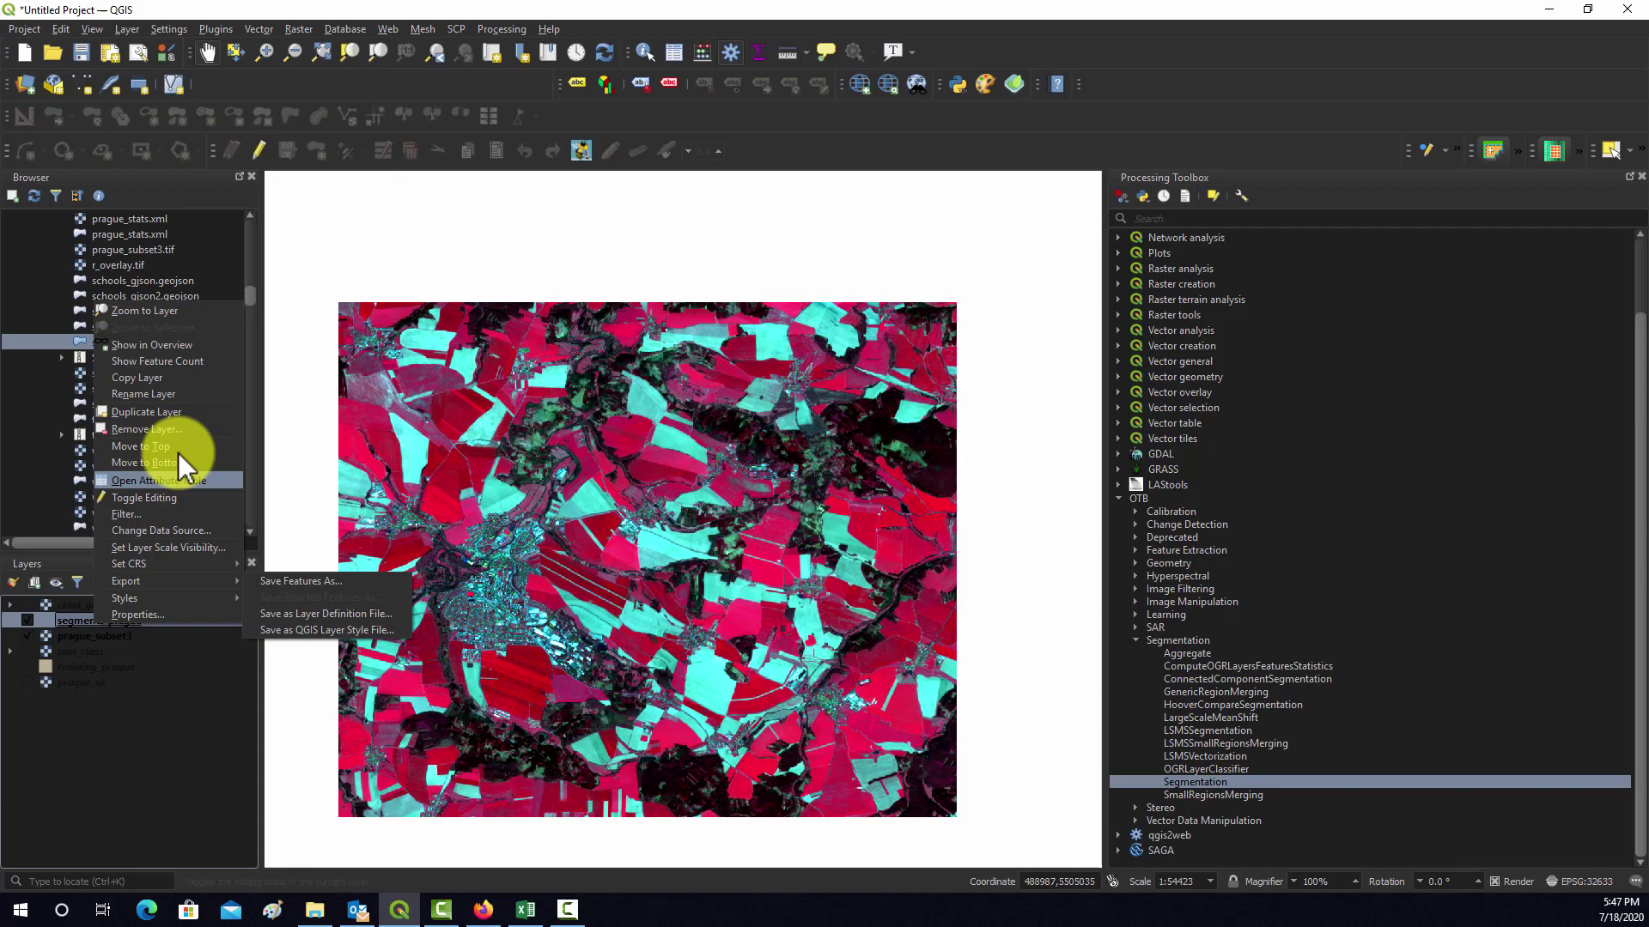
left_click(169, 427)
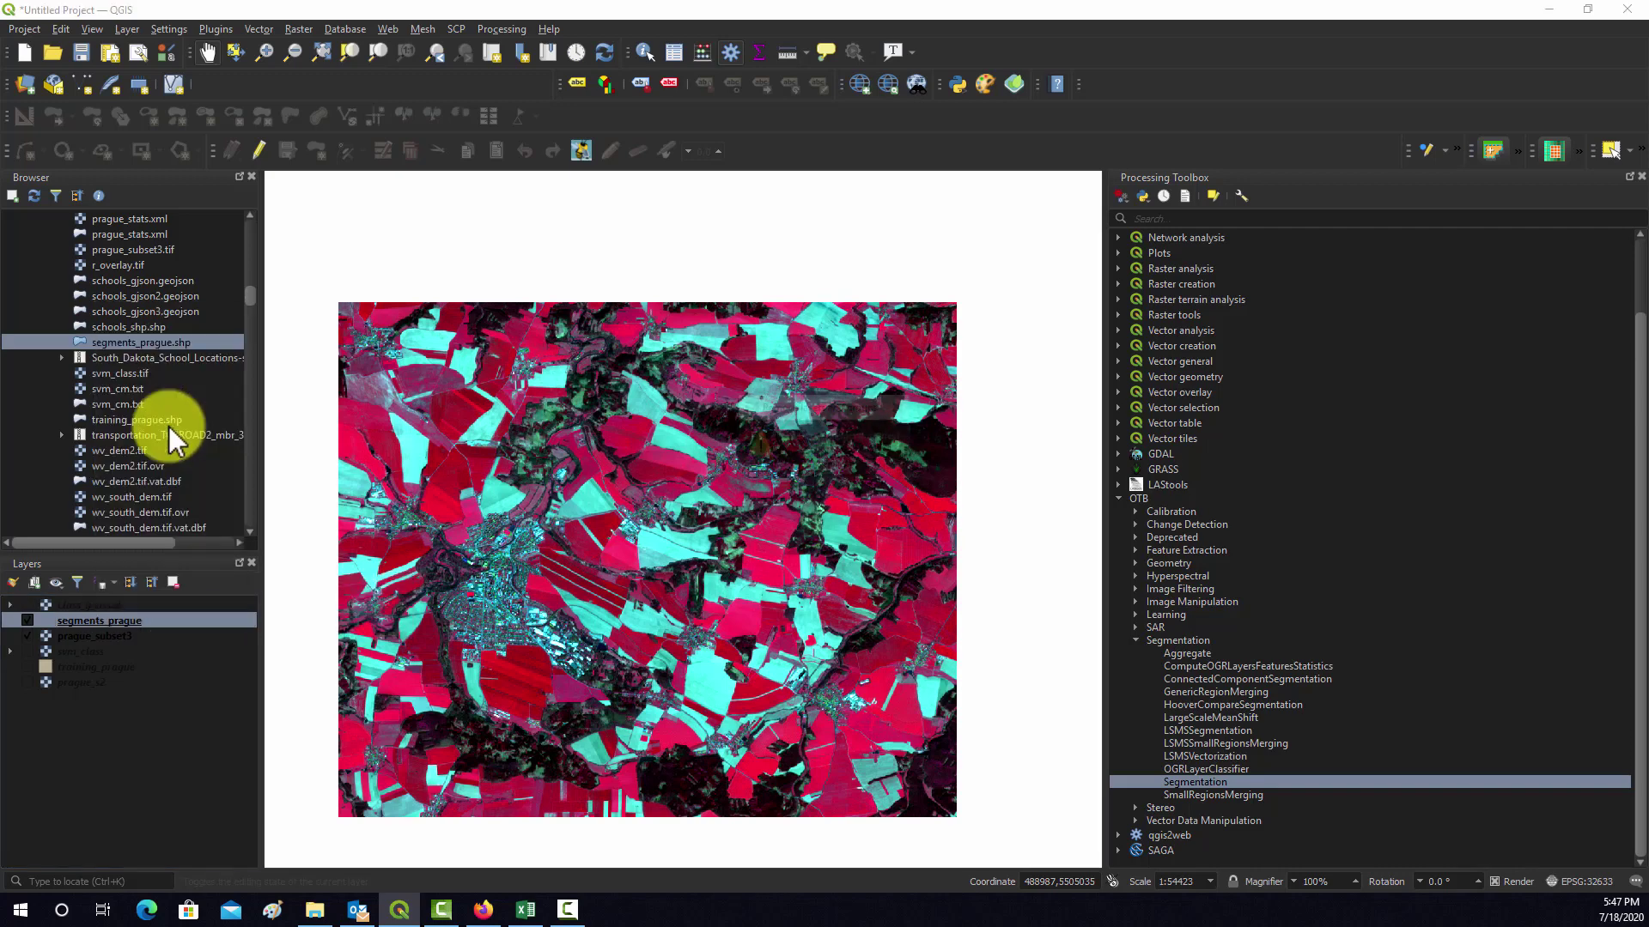
left_click(853, 471)
double_click(106, 343)
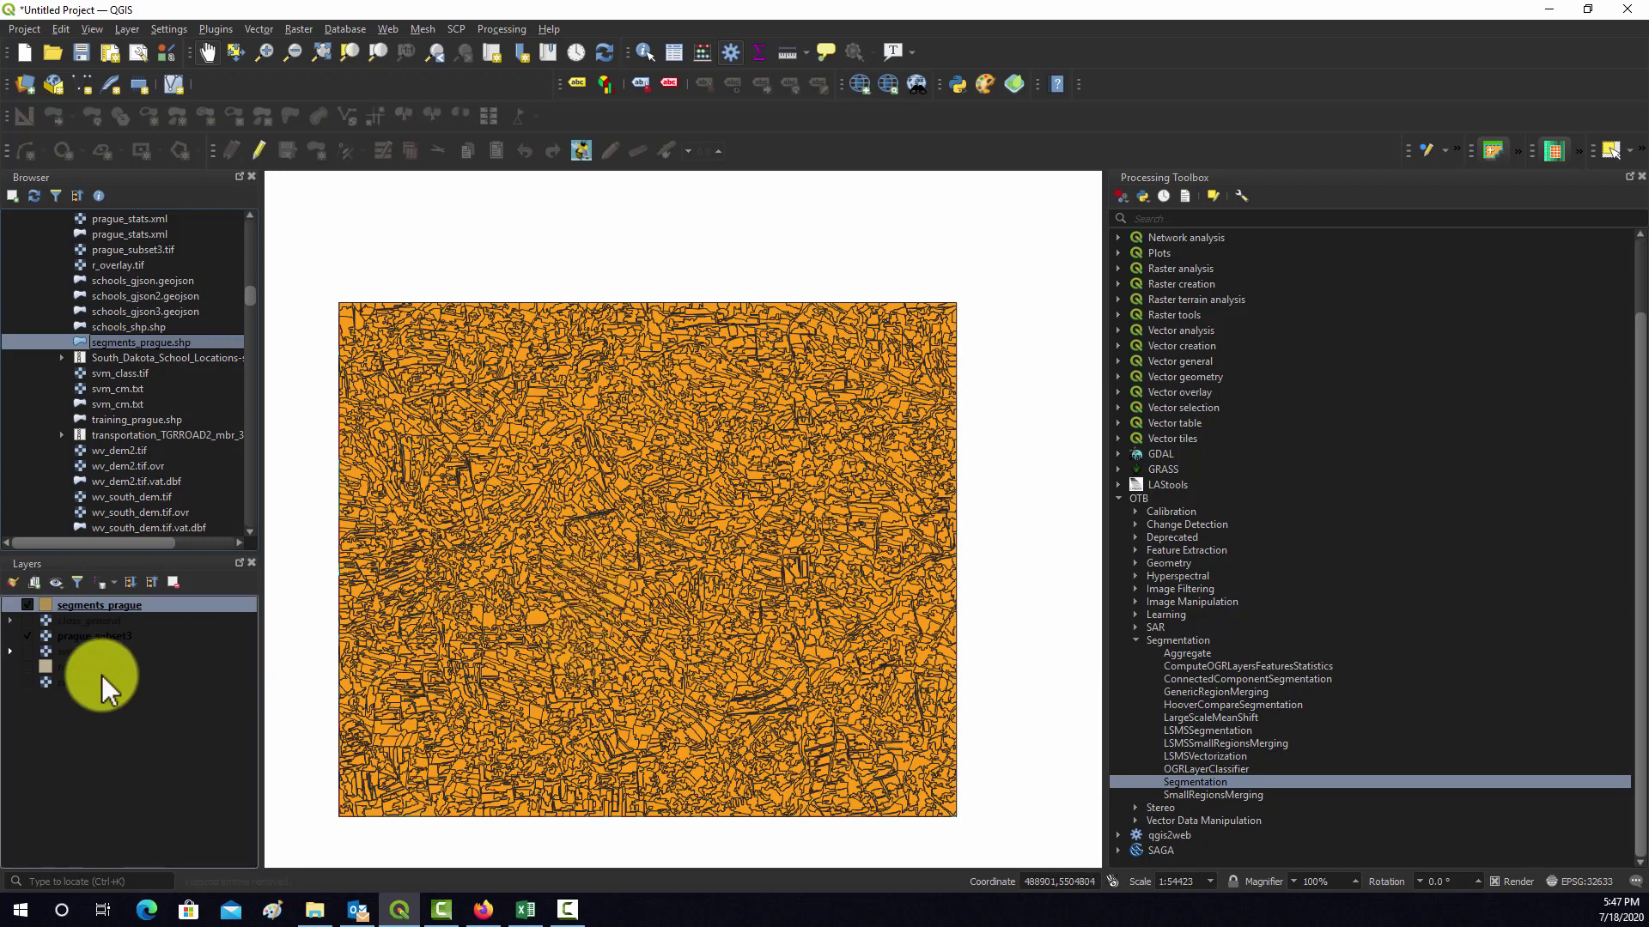
Give the re-added layer red outlines at width 1.06 and apply them.
right_click(72, 607)
left_click(137, 901)
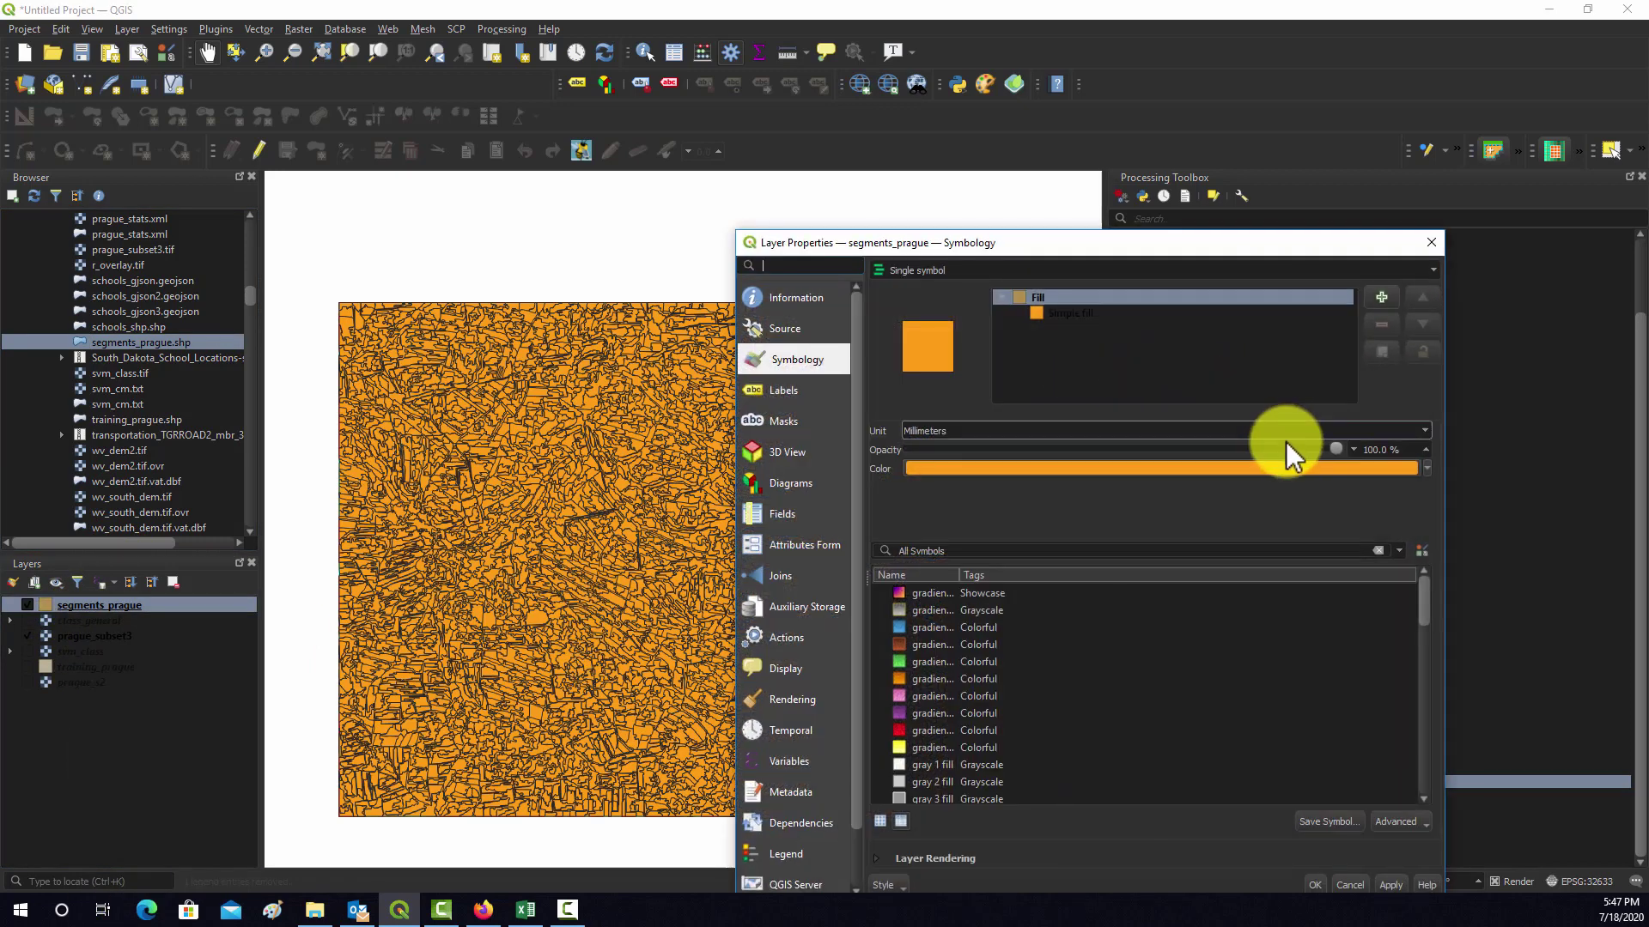
left_click(1044, 314)
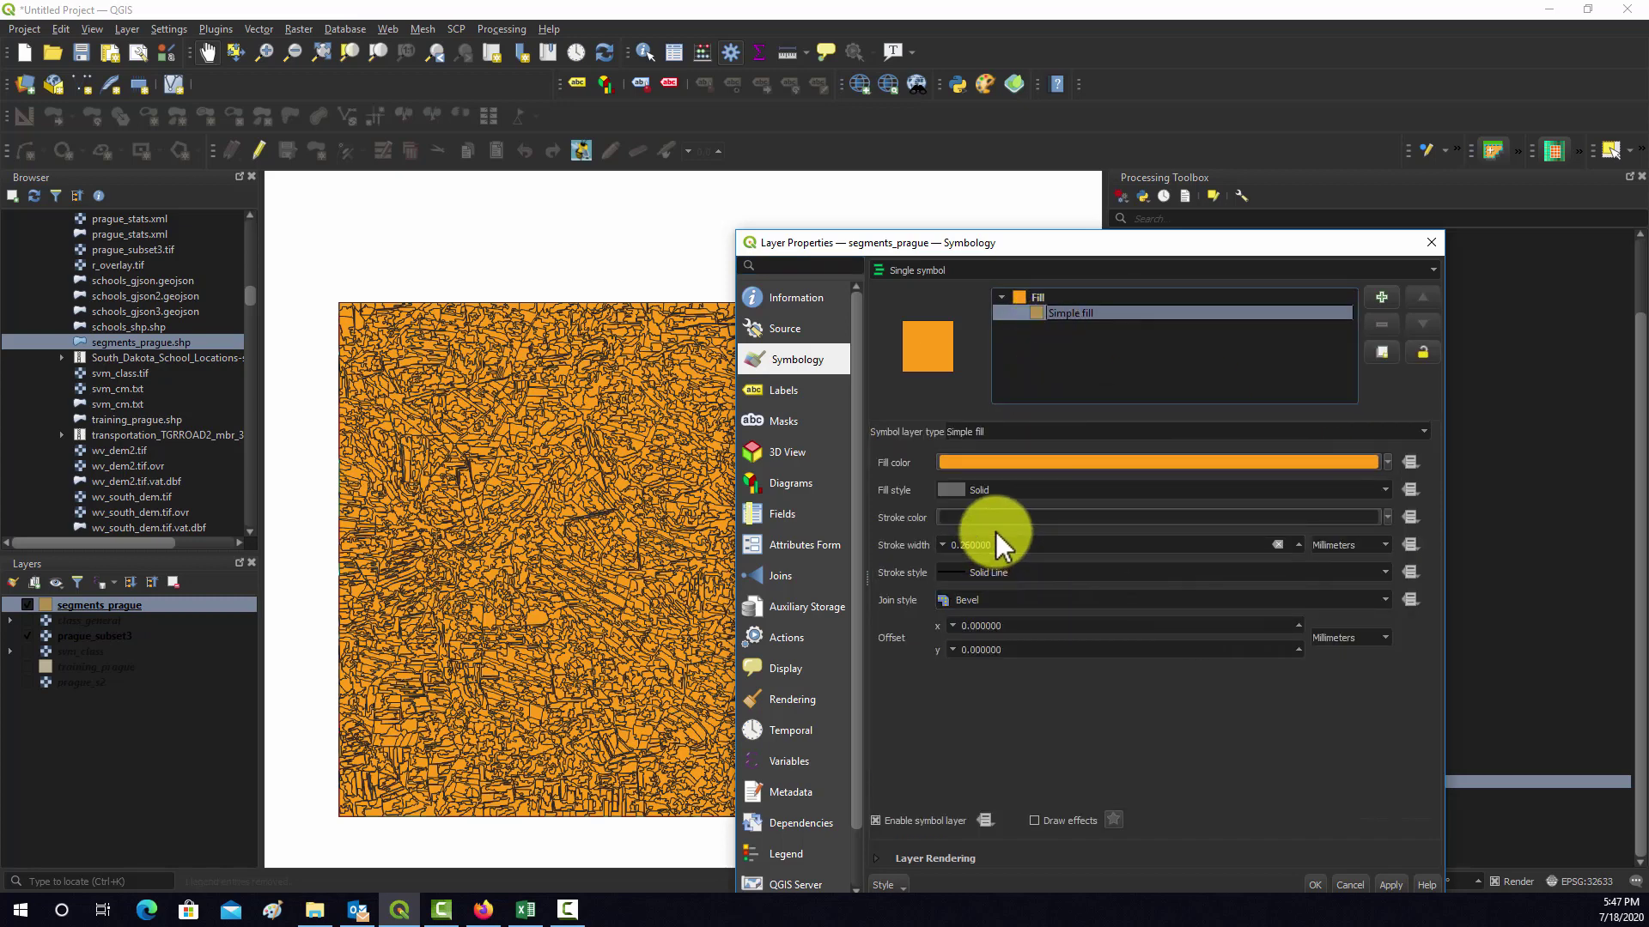
left_click(1387, 517)
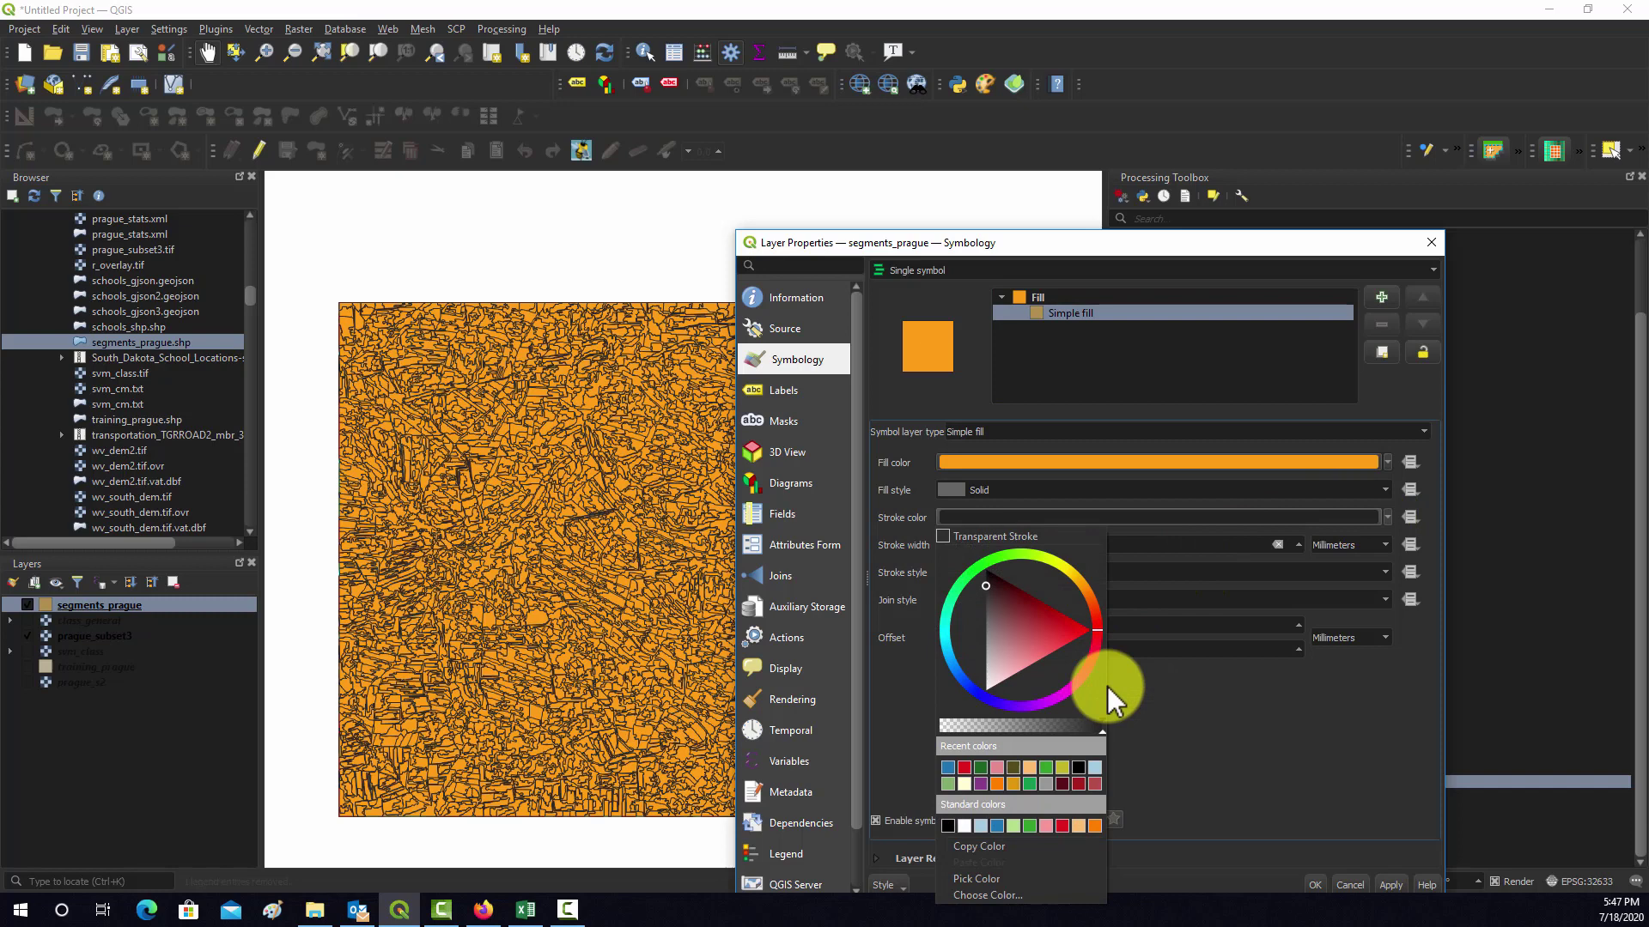
left_click(965, 768)
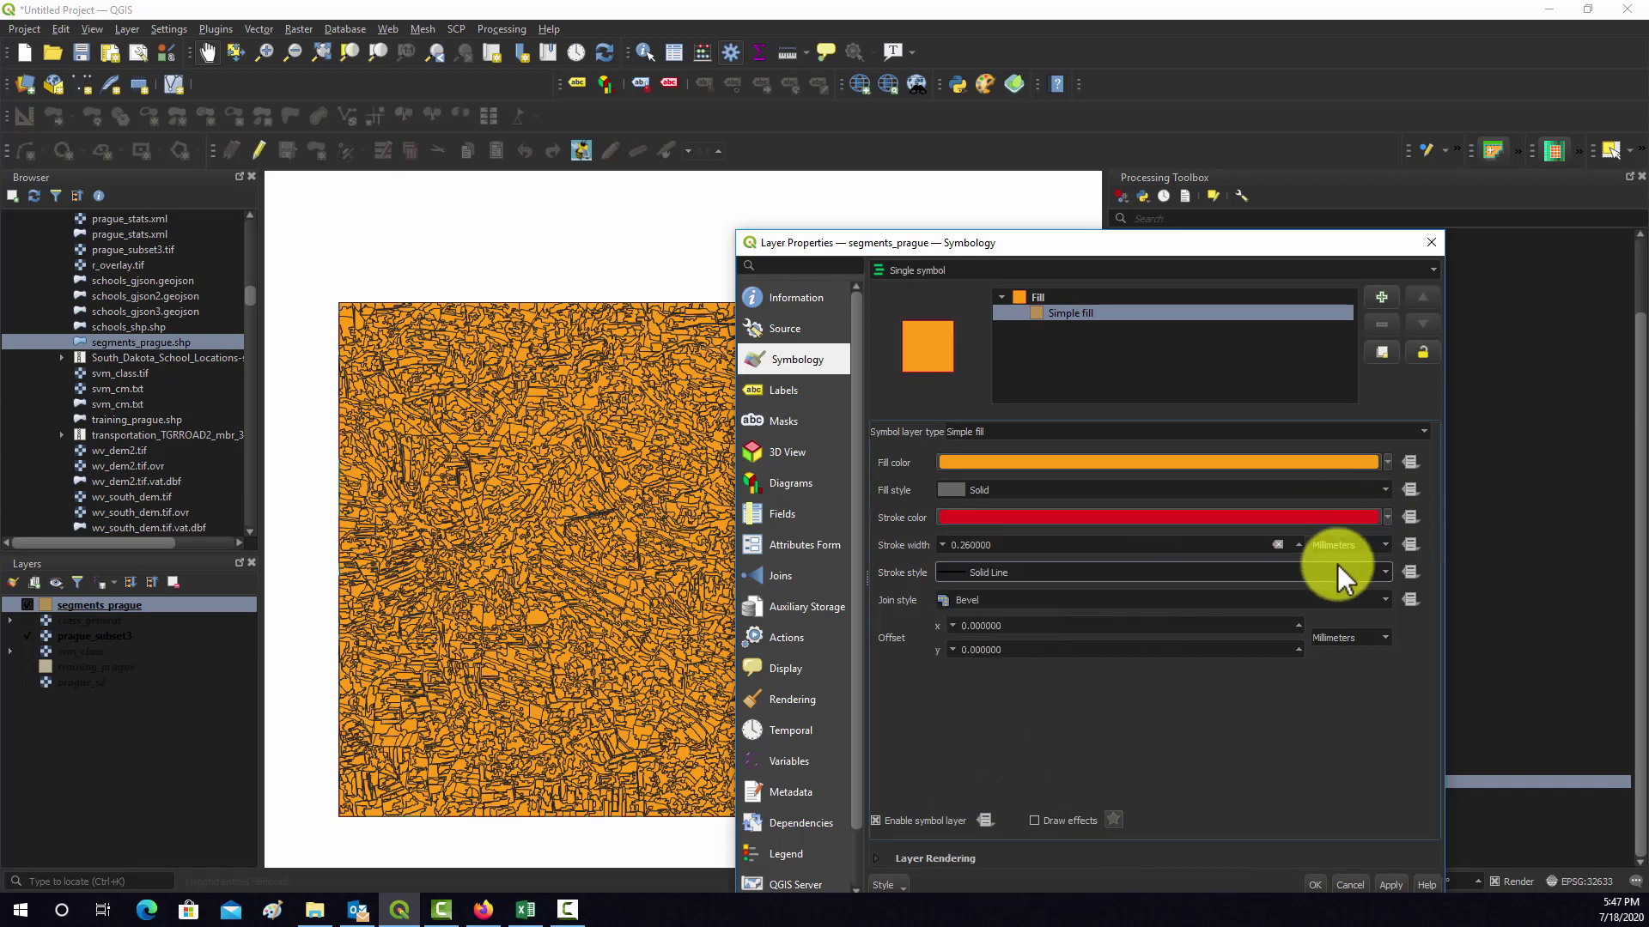
left_click(1297, 544)
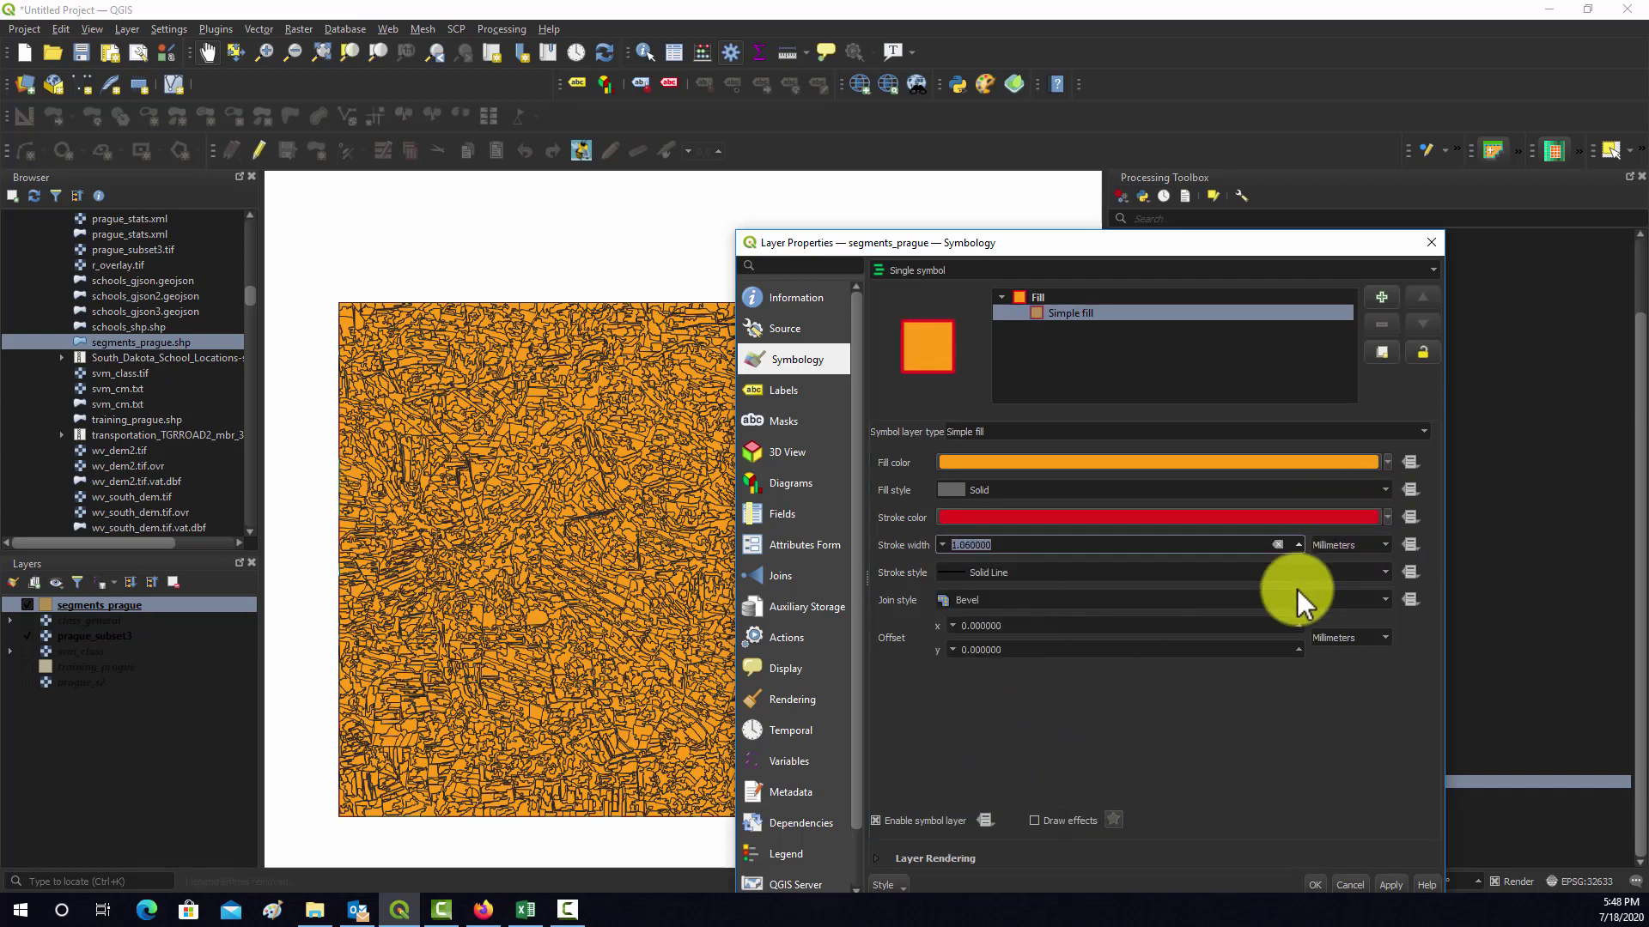
left_click(1392, 884)
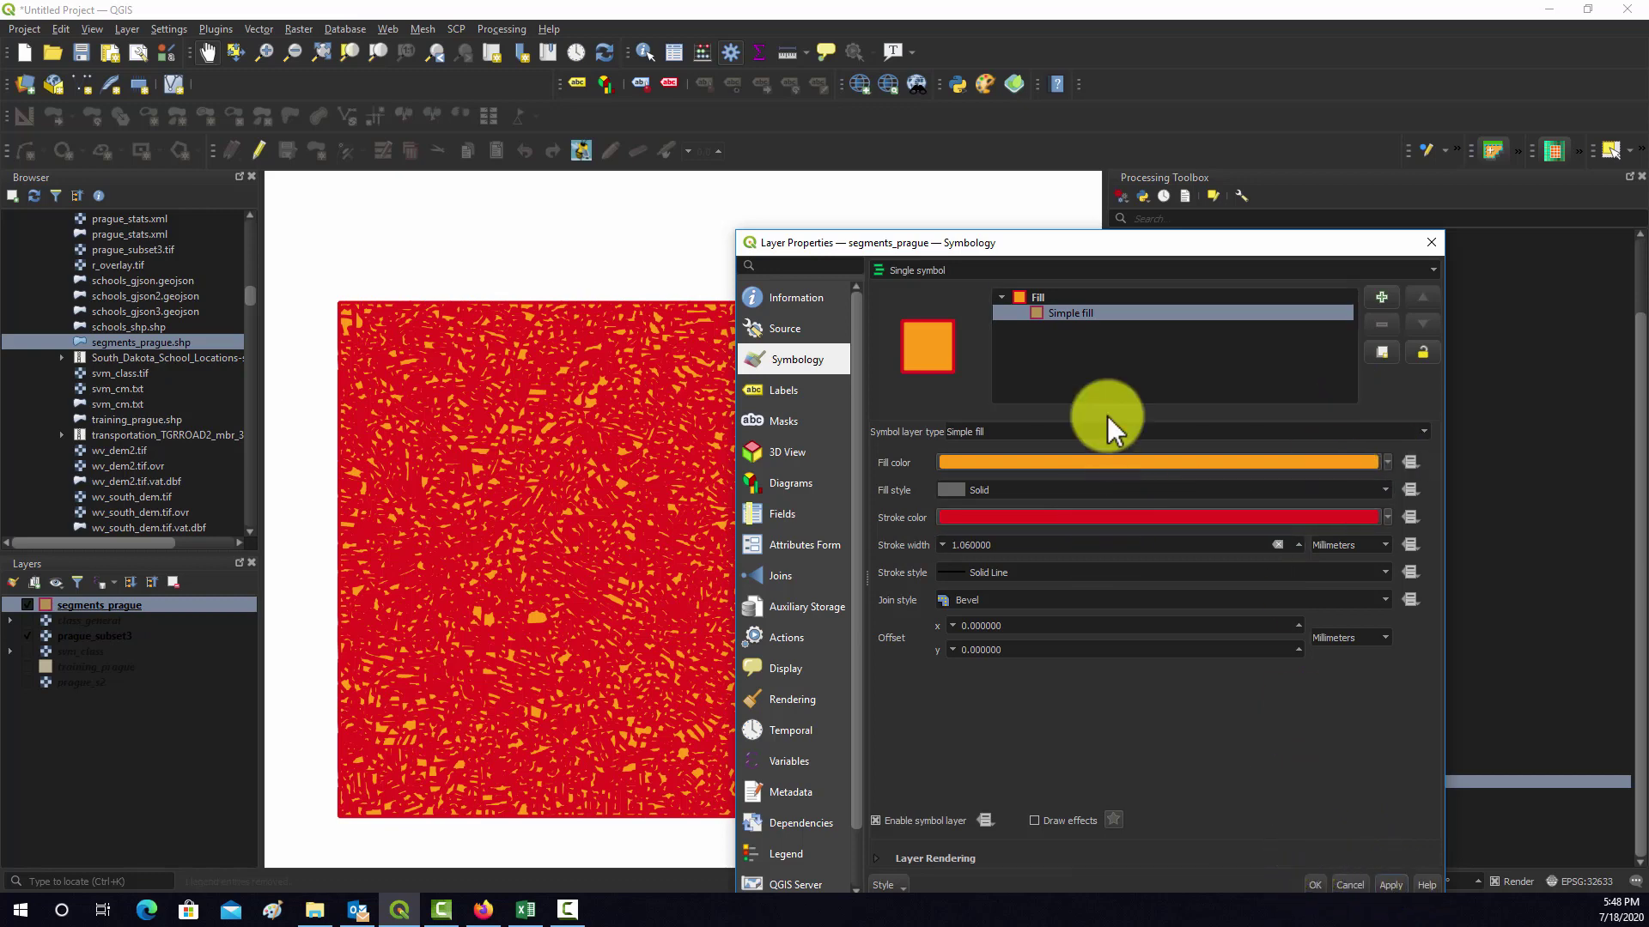
Try a fully transparent fill, then restore the fill opacity to 100%.
left_click(1038, 297)
left_click_drag(1337, 449, 881, 467)
left_click(1390, 885)
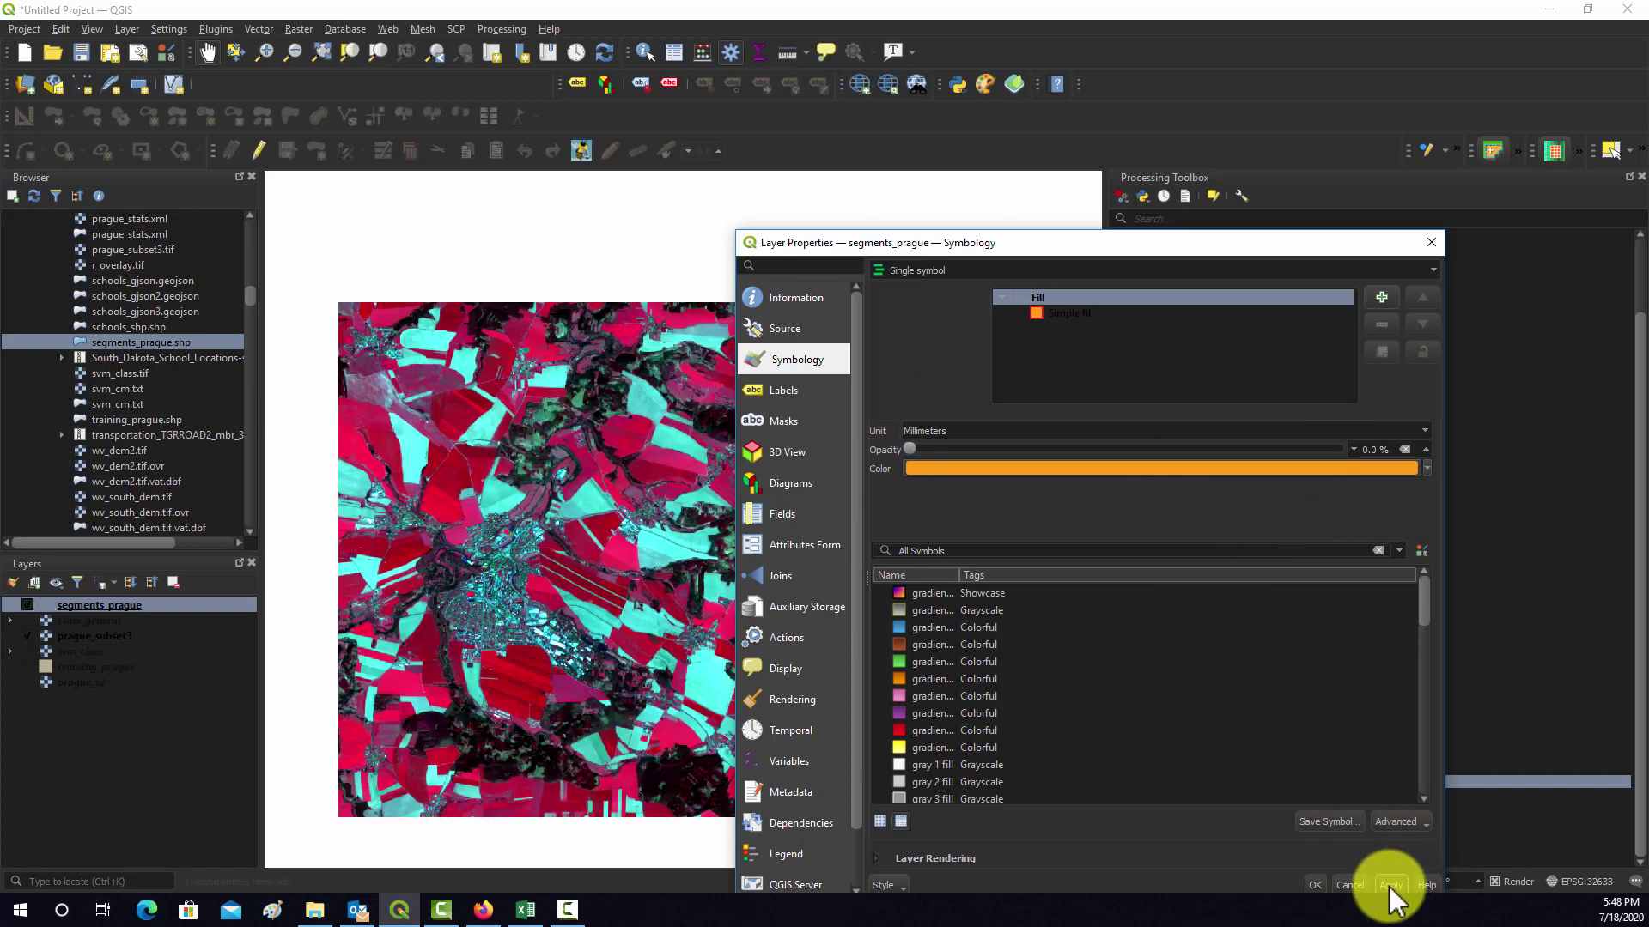
left_click_drag(909, 450, 1354, 450)
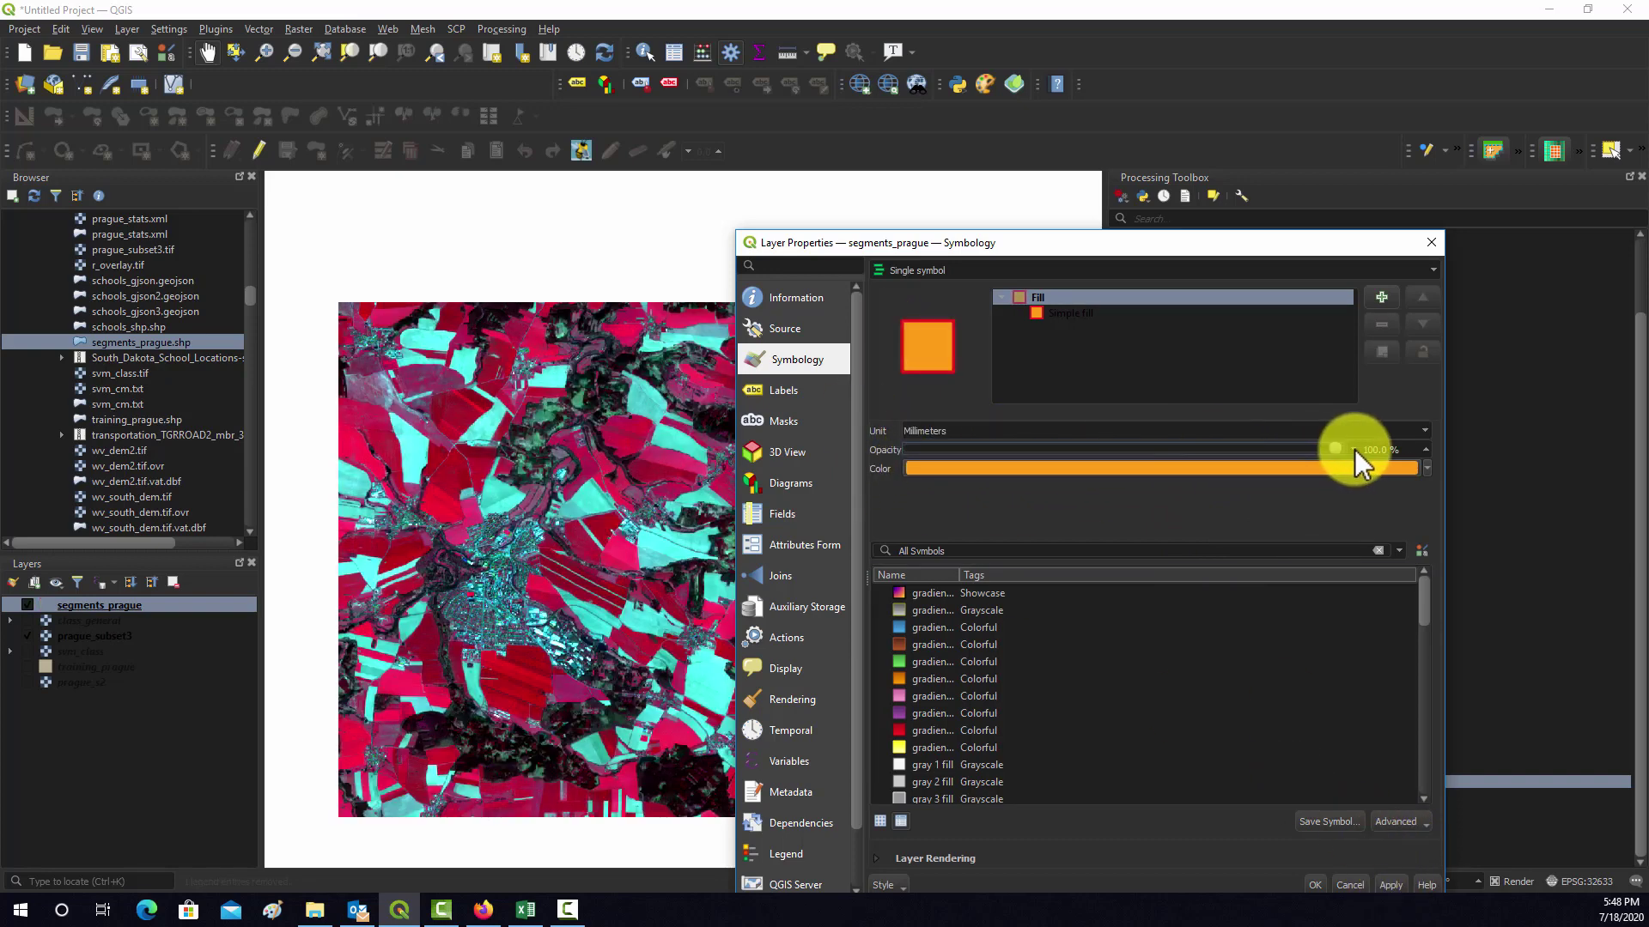
left_click(1034, 312)
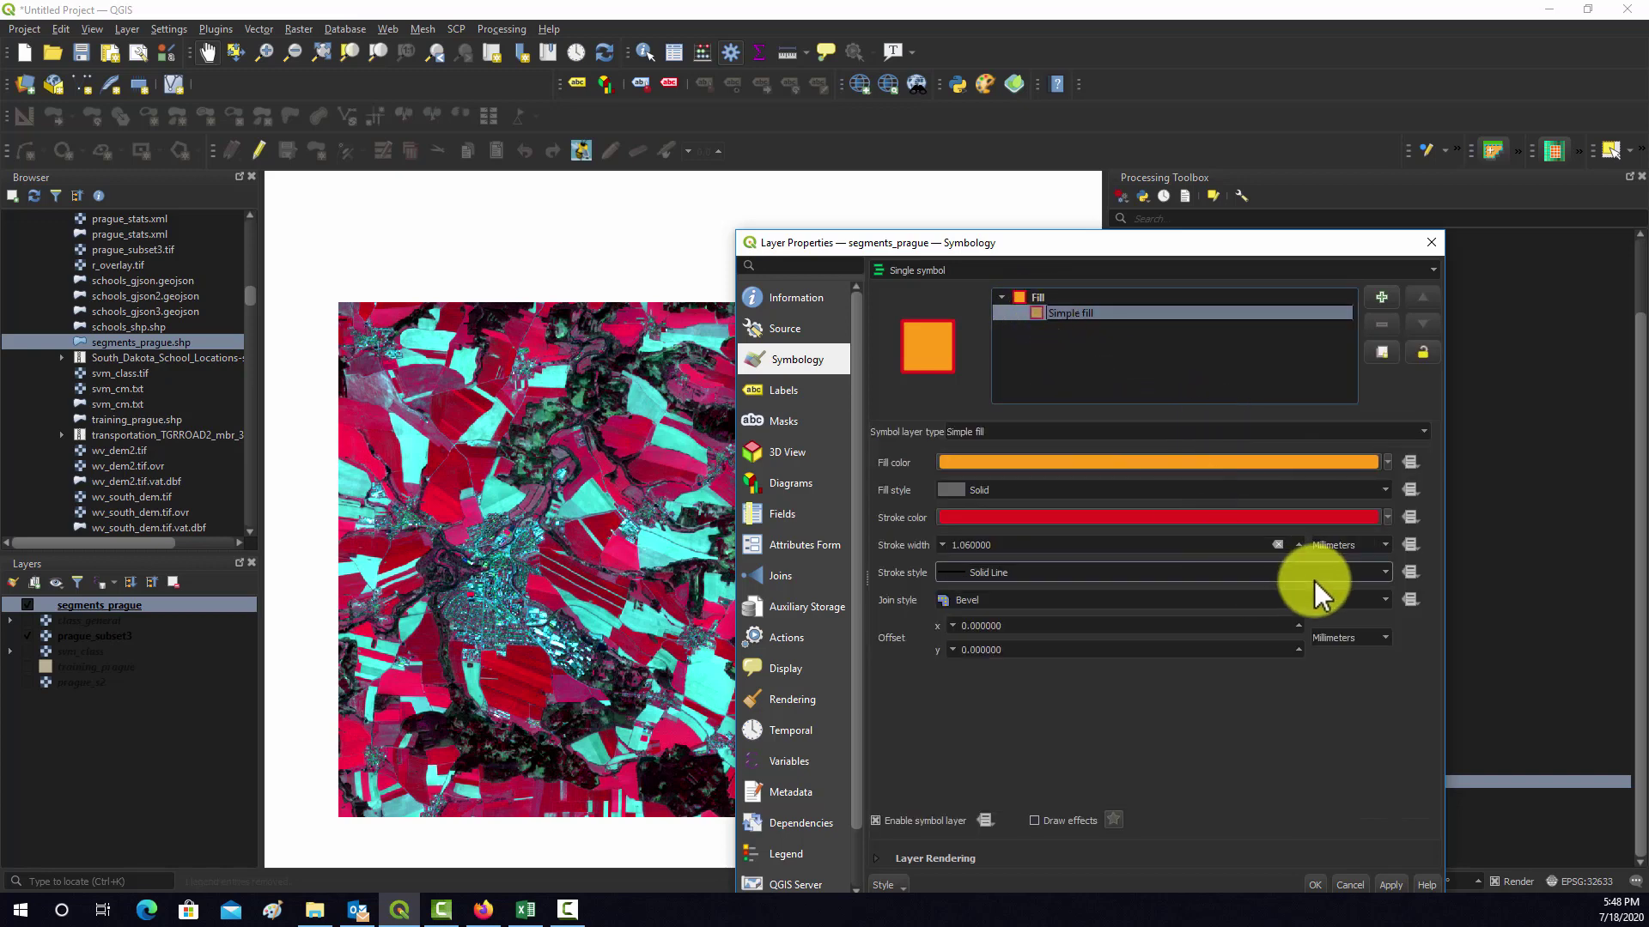
left_click(1384, 462)
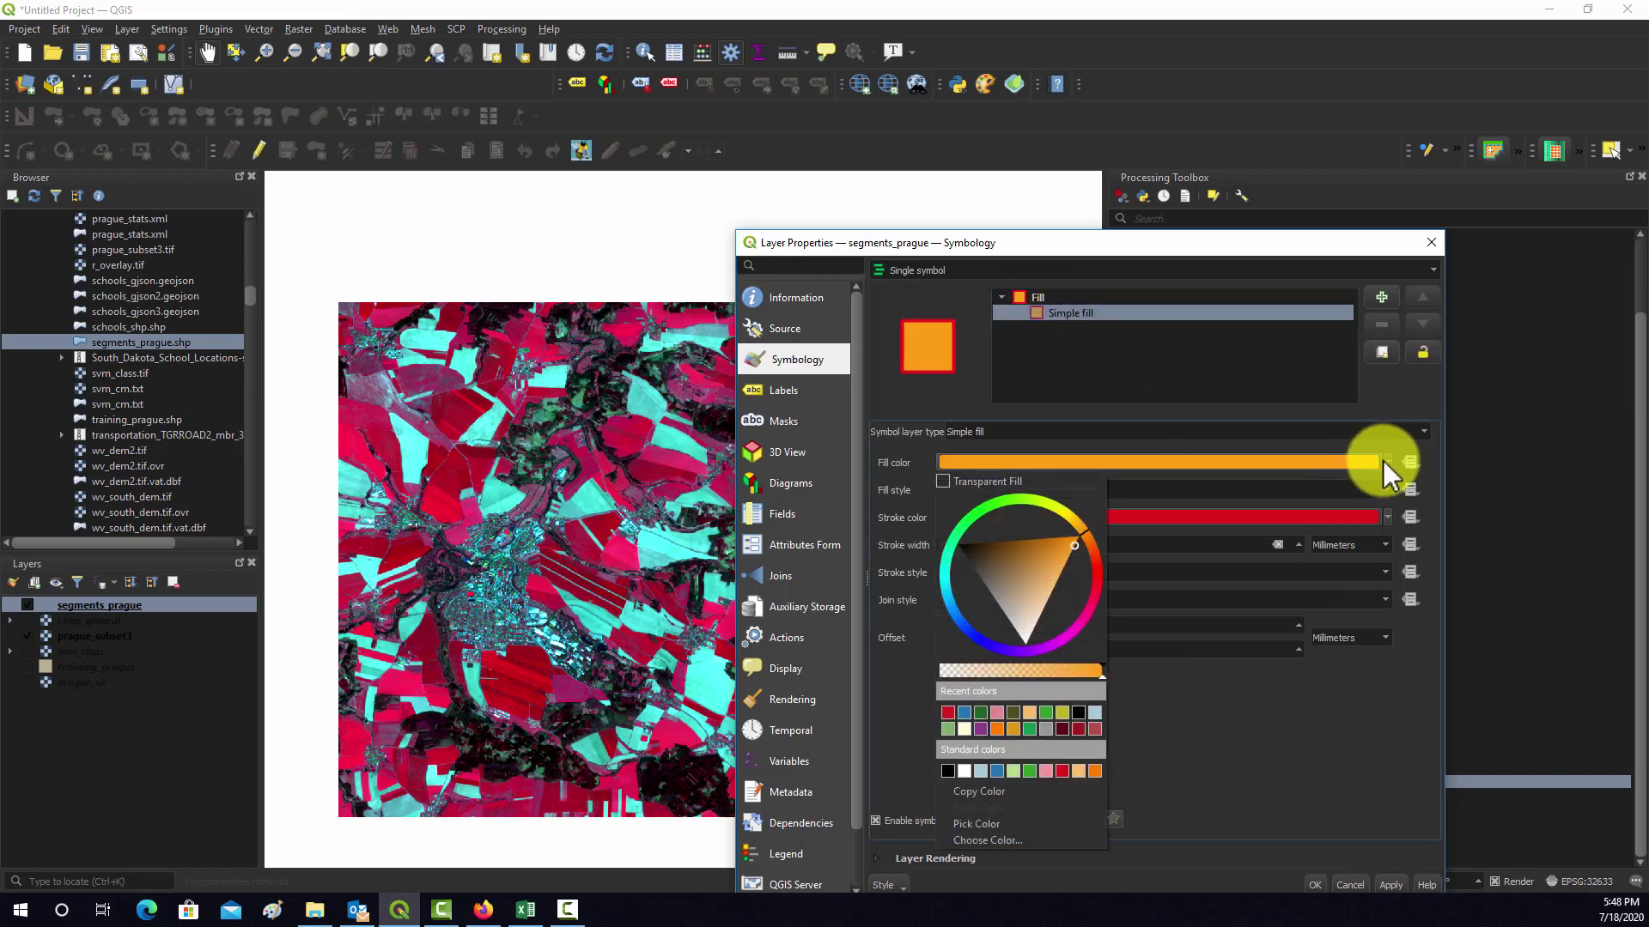
left_click(1383, 460)
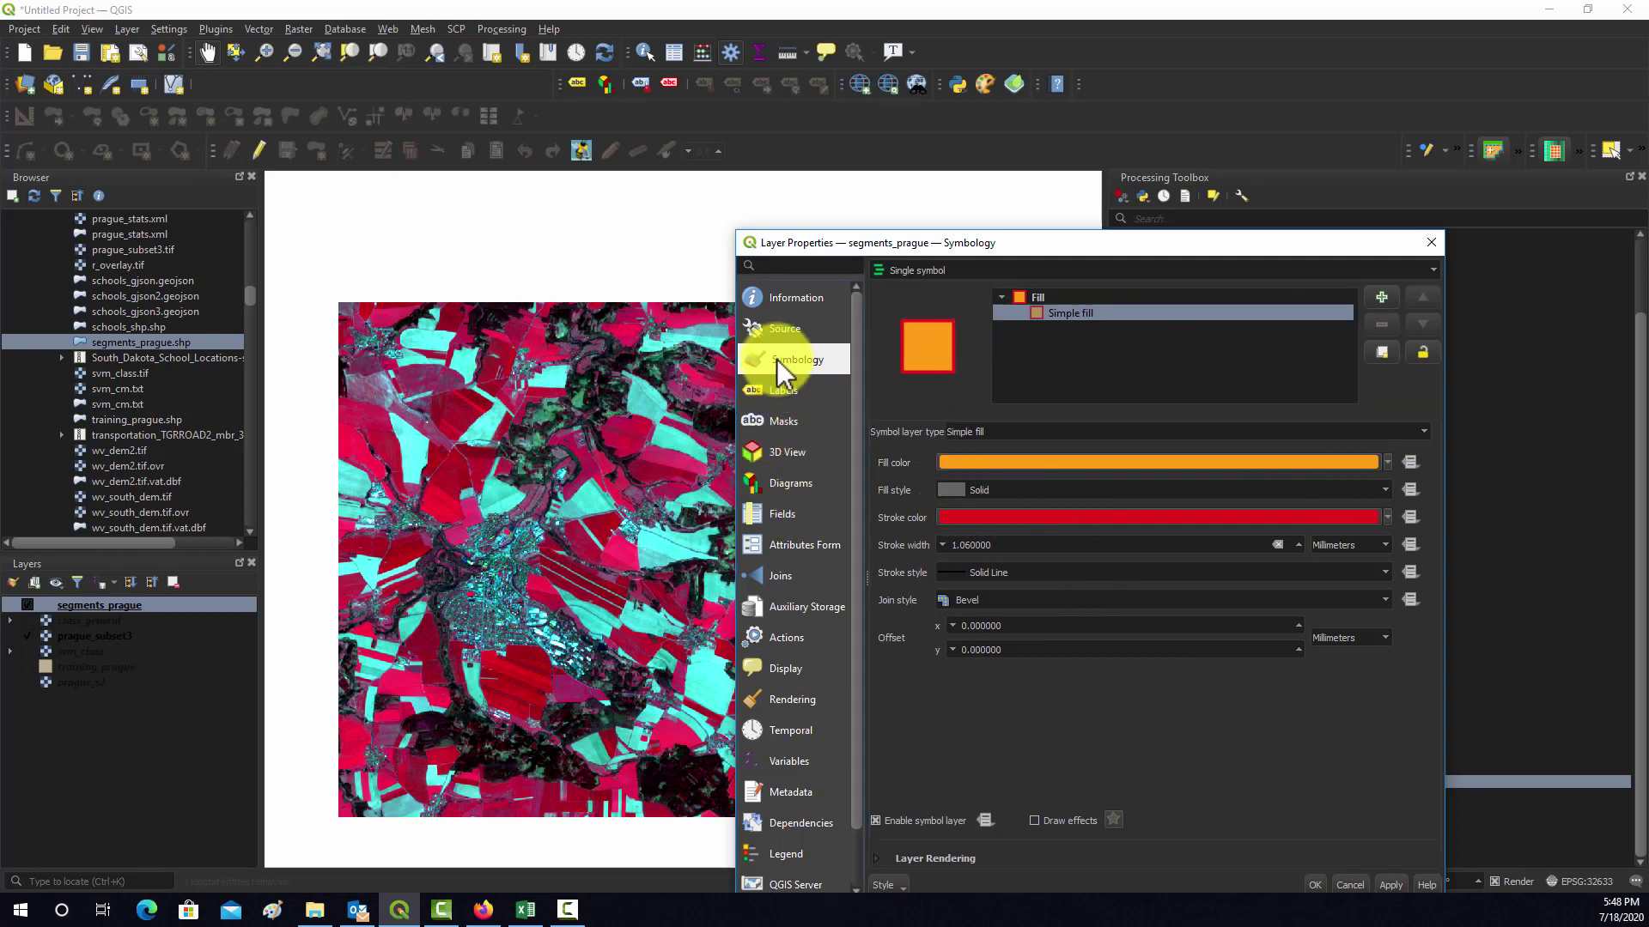
Keep Single symbol rendering and apply the 'outline red', then 'outline blue' library preset.
left_click(939, 268)
left_click(910, 275)
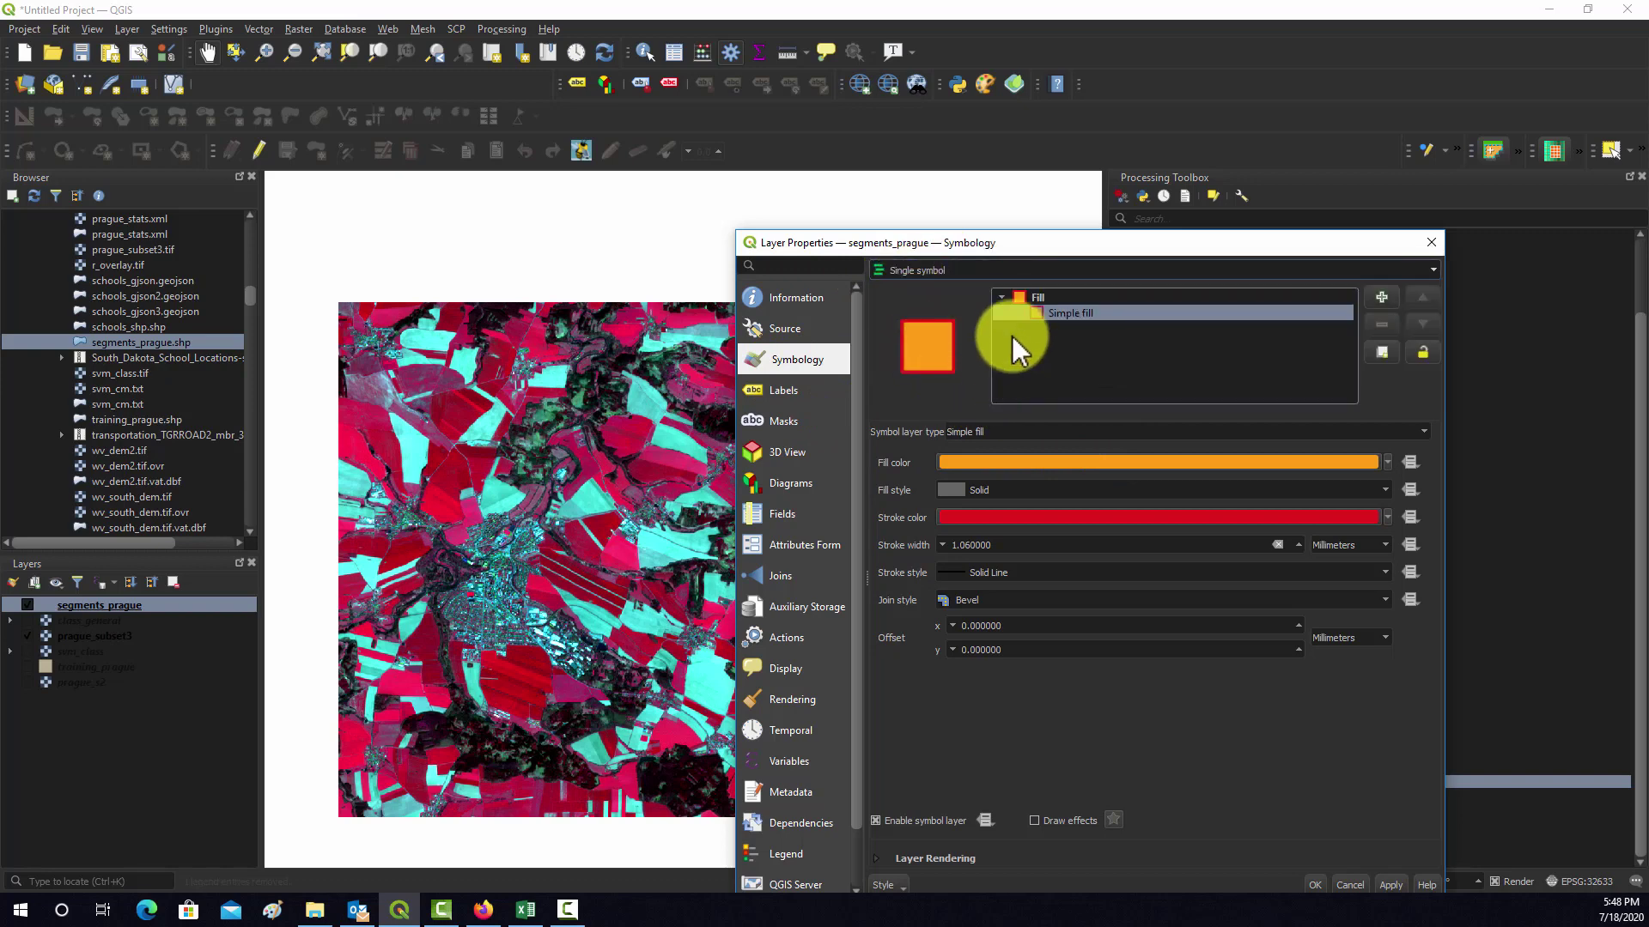
left_click(1027, 296)
scroll(1044, 600, "down", 3)
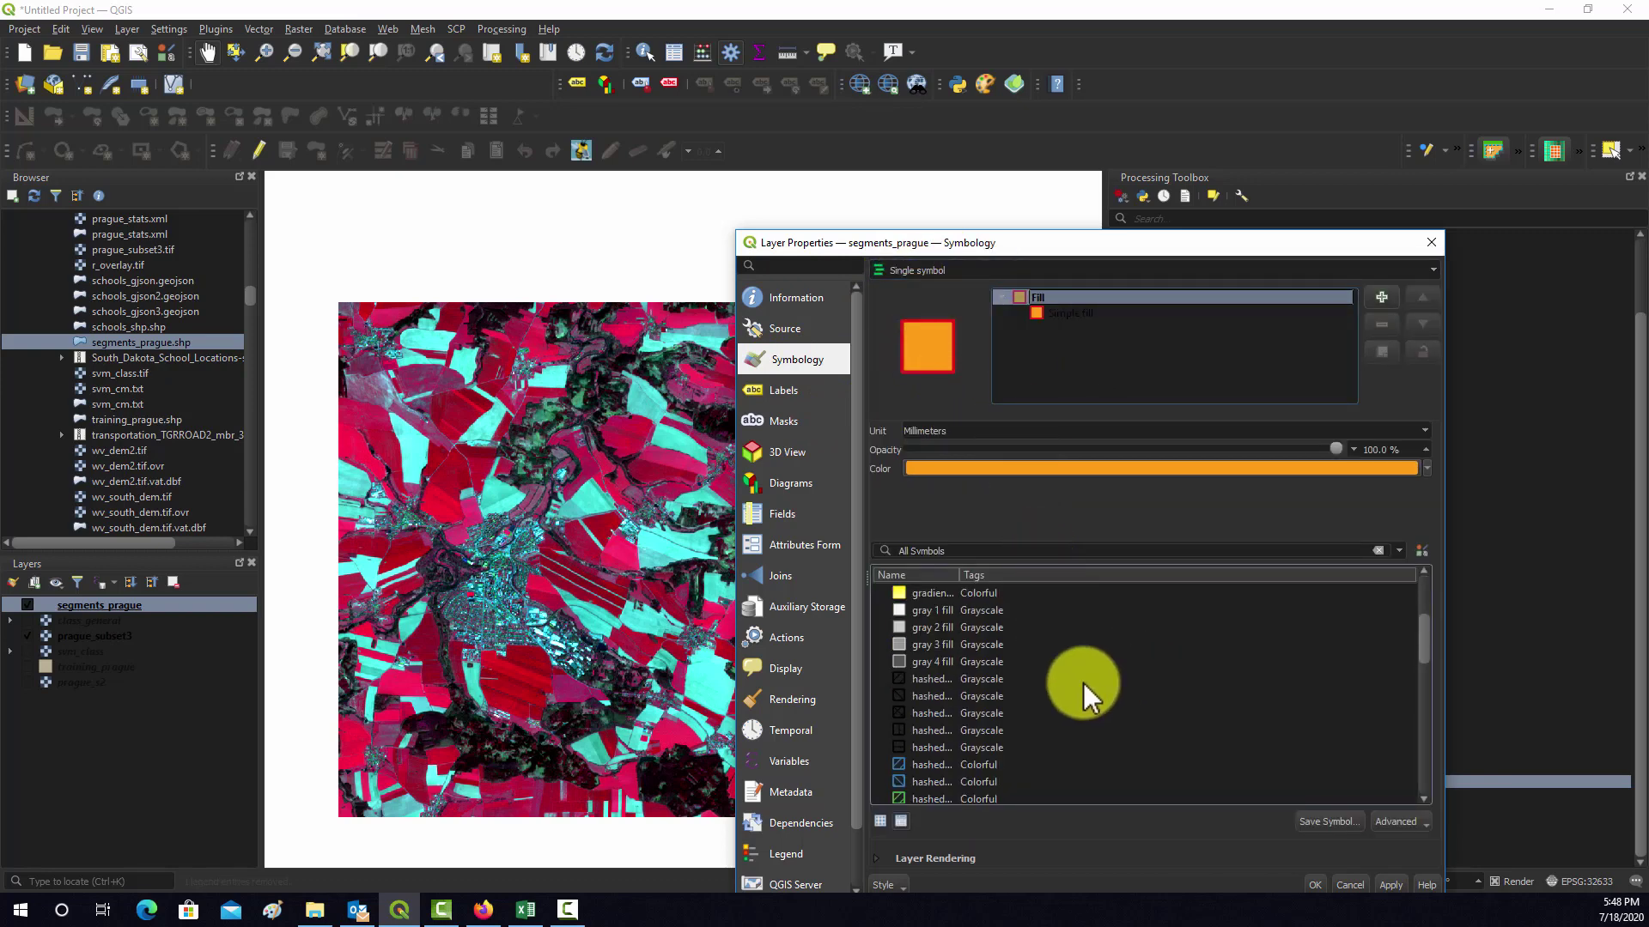
scroll(970, 689, "down", 4)
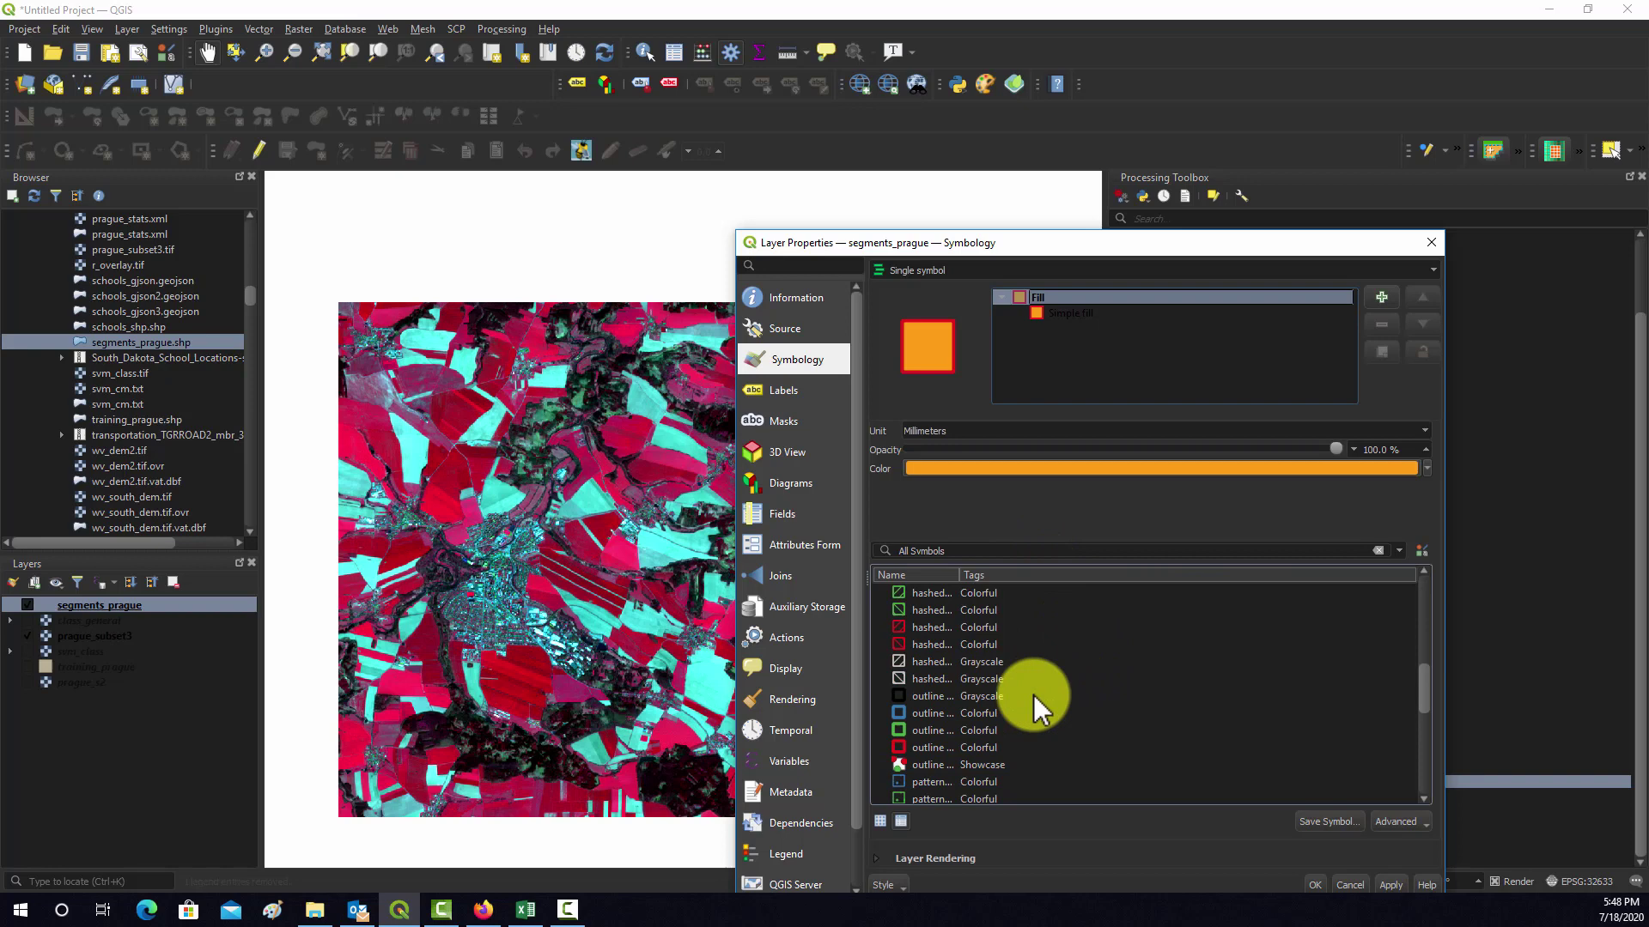
left_click(925, 748)
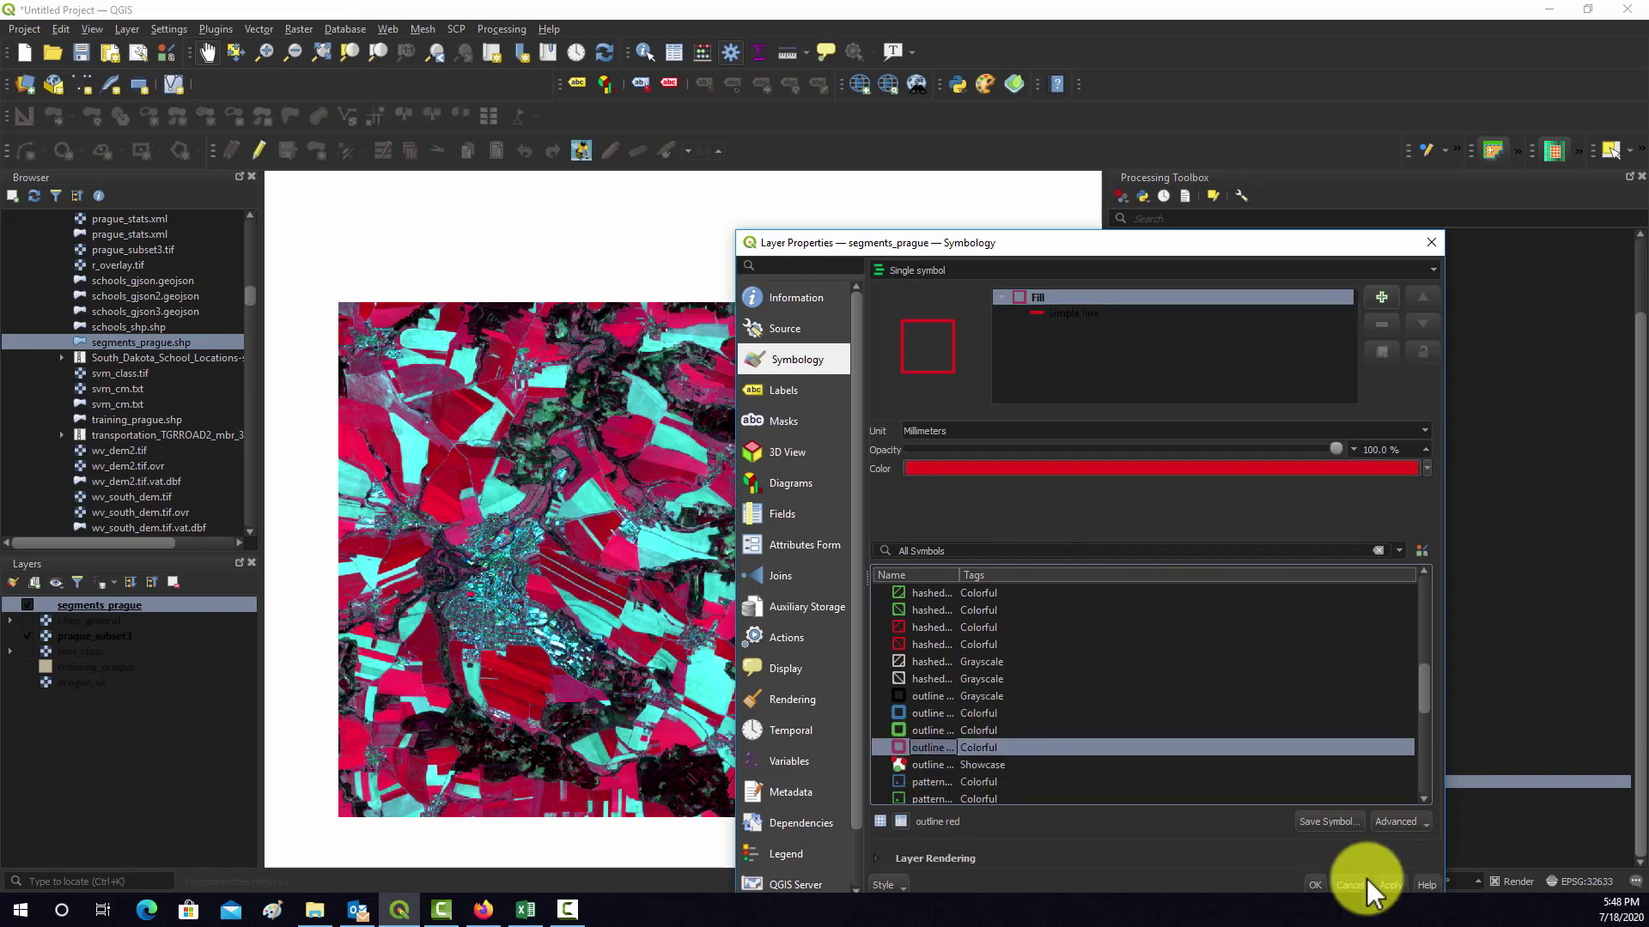
left_click(1390, 885)
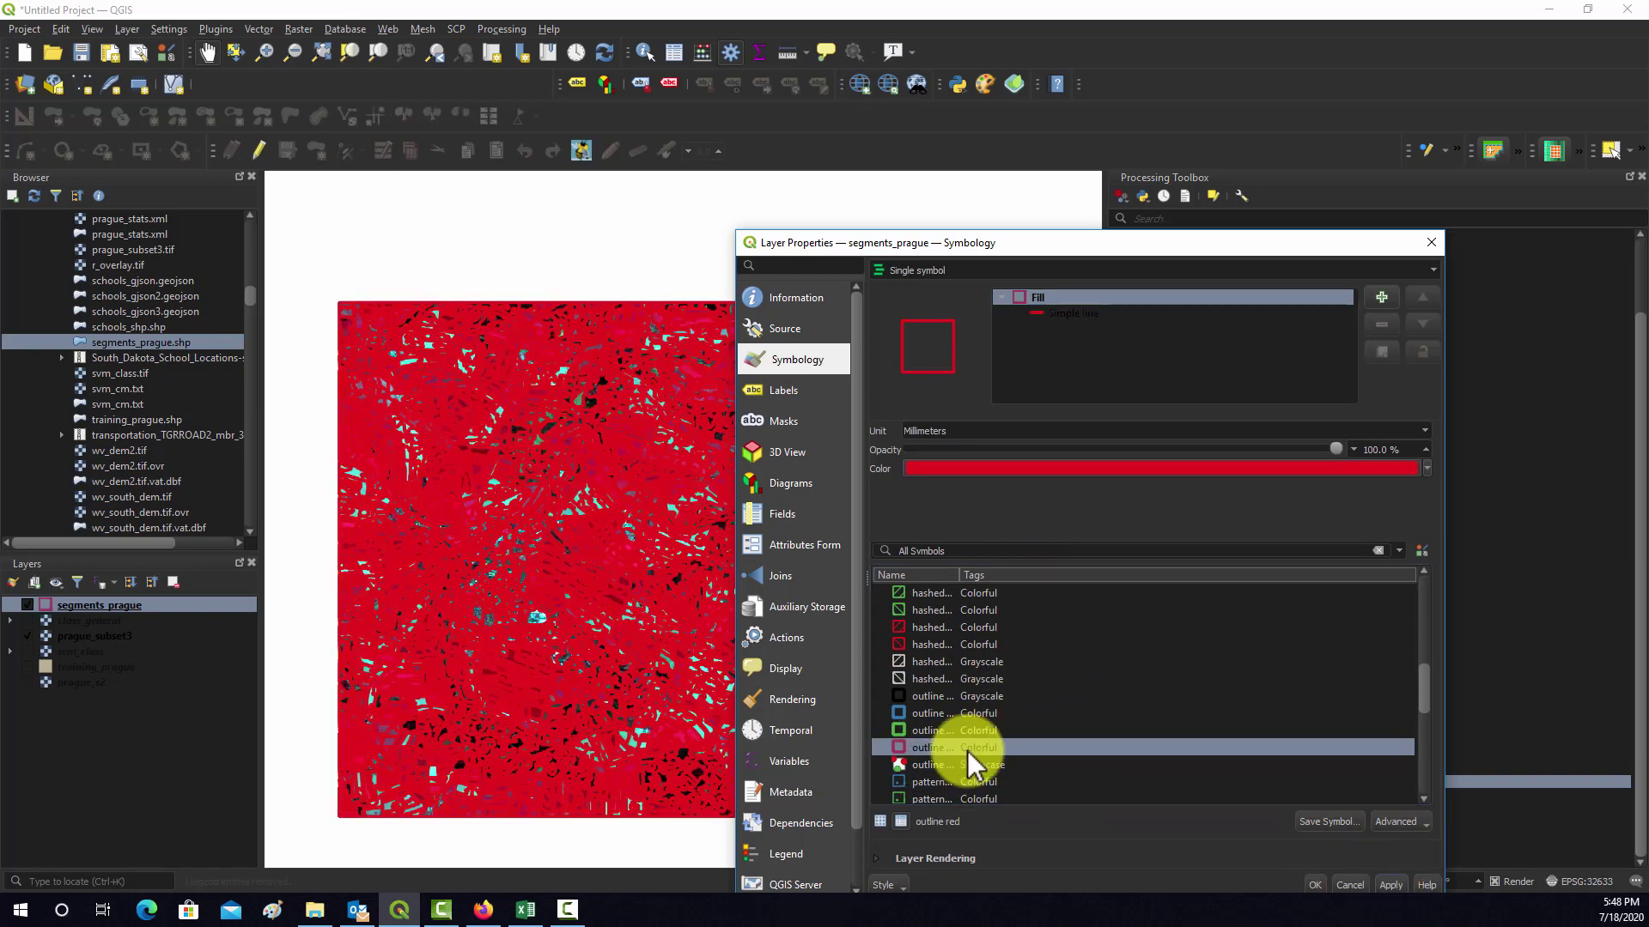
left_click(927, 713)
left_click(1386, 885)
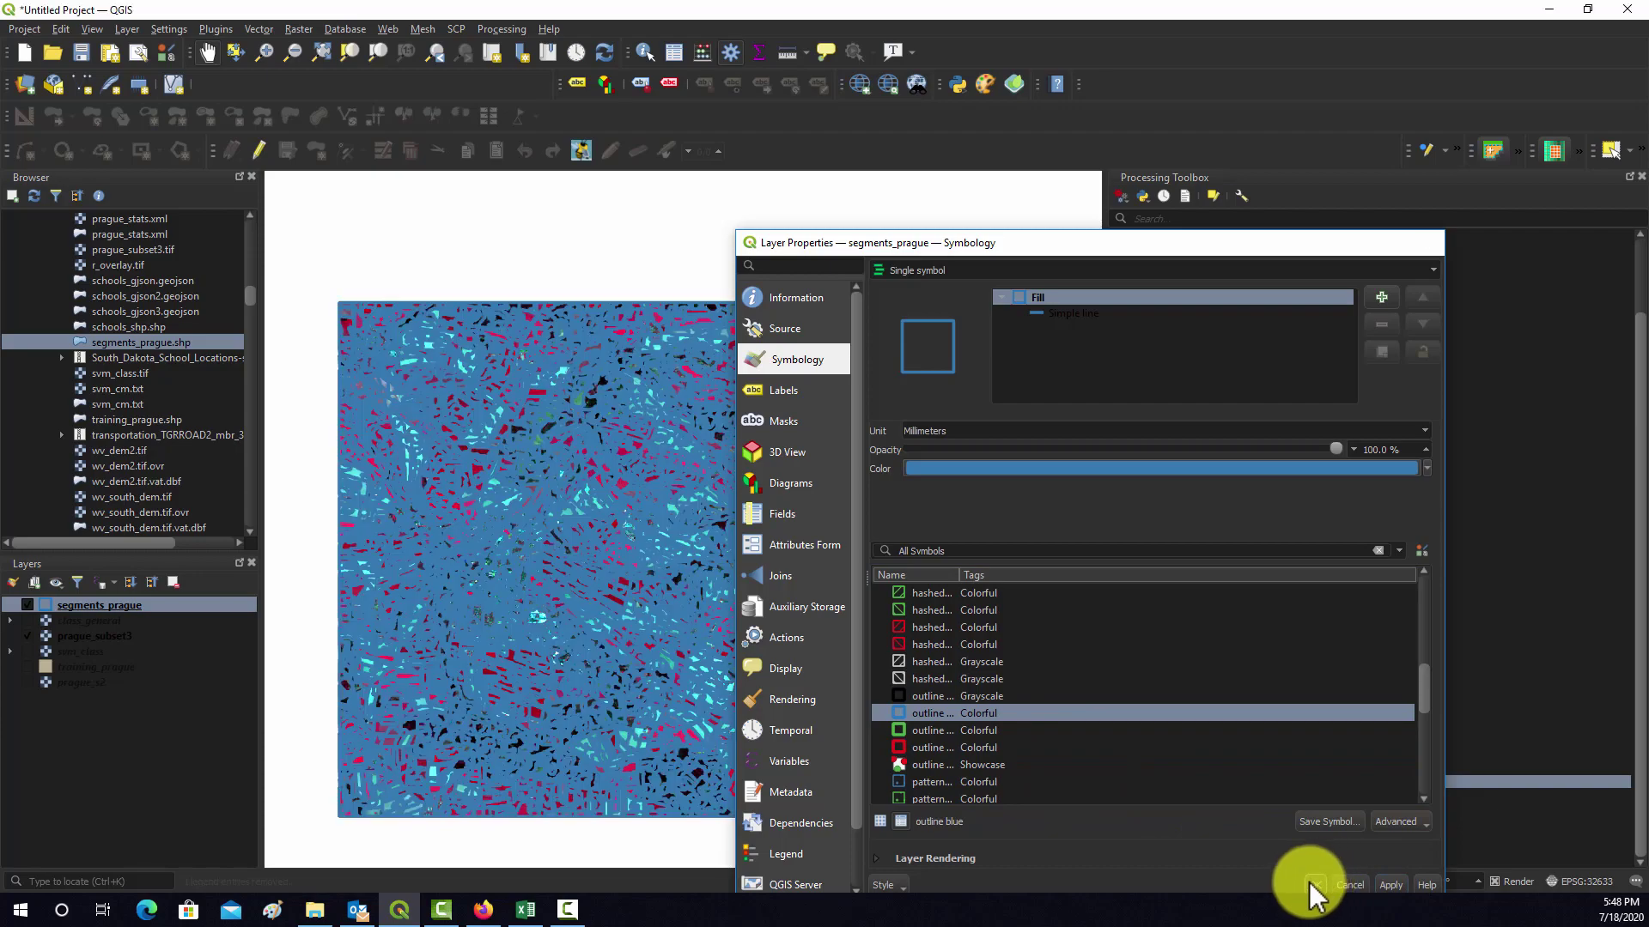
Accept the blue outline style and zoom in on the segmented fields.
left_click(1313, 884)
scroll(627, 631, "up", 4)
scroll(636, 609, "up", 2)
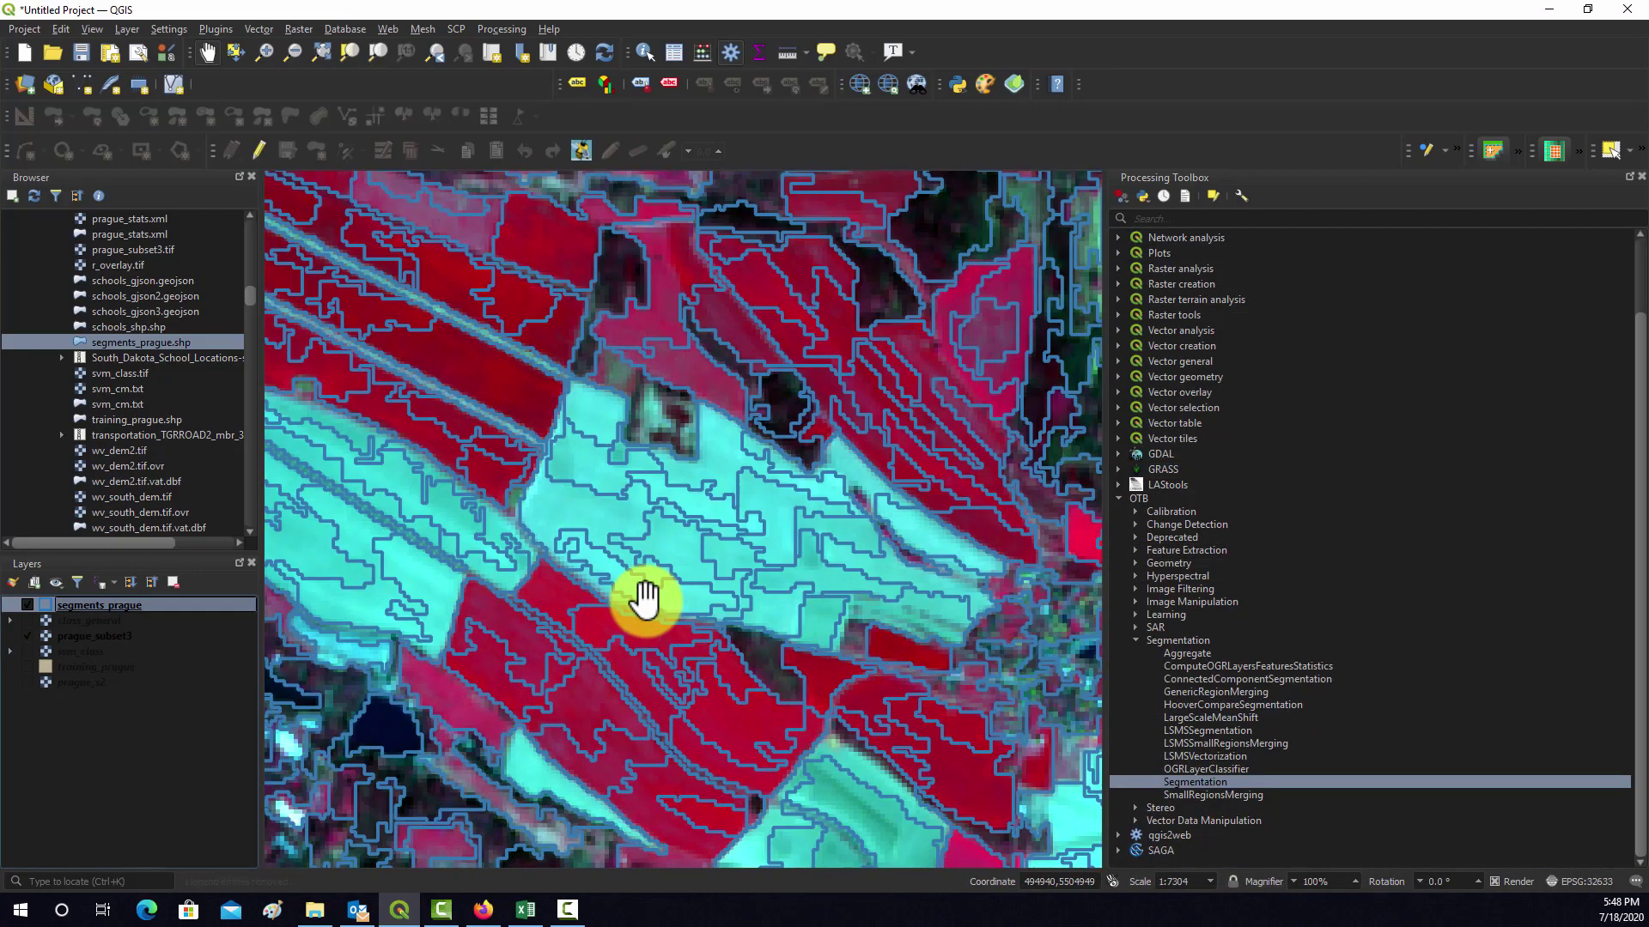
scroll(619, 610, "up", 2)
left_click_drag(846, 440, 699, 497)
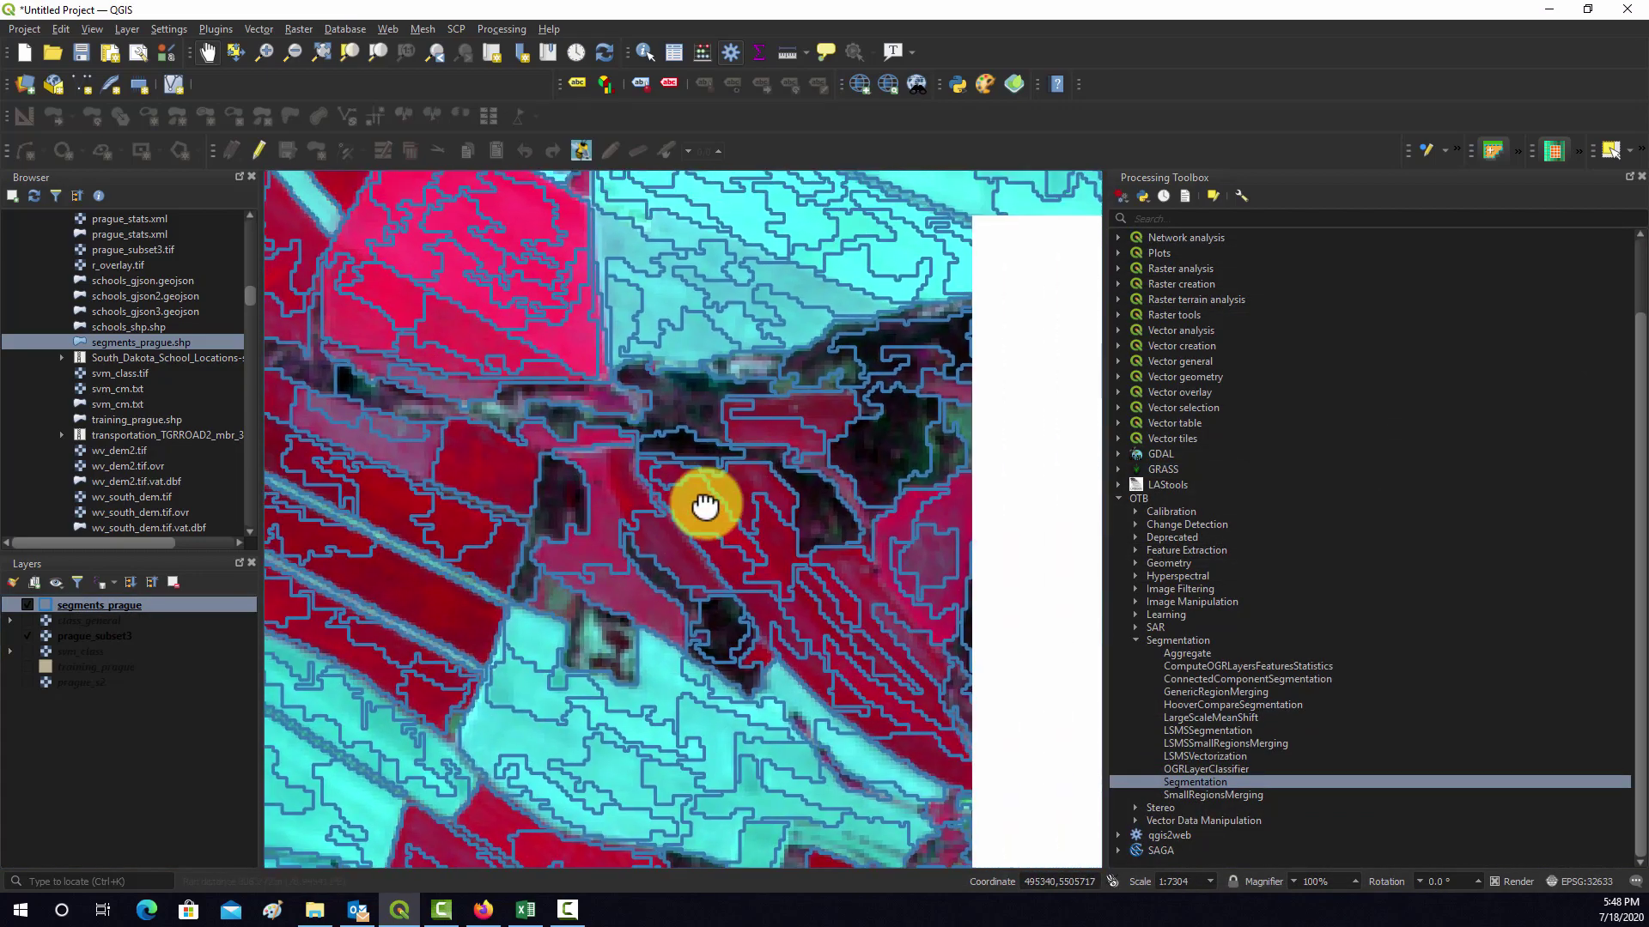
left_click_drag(910, 350, 515, 467)
scroll(901, 603, "down", 3)
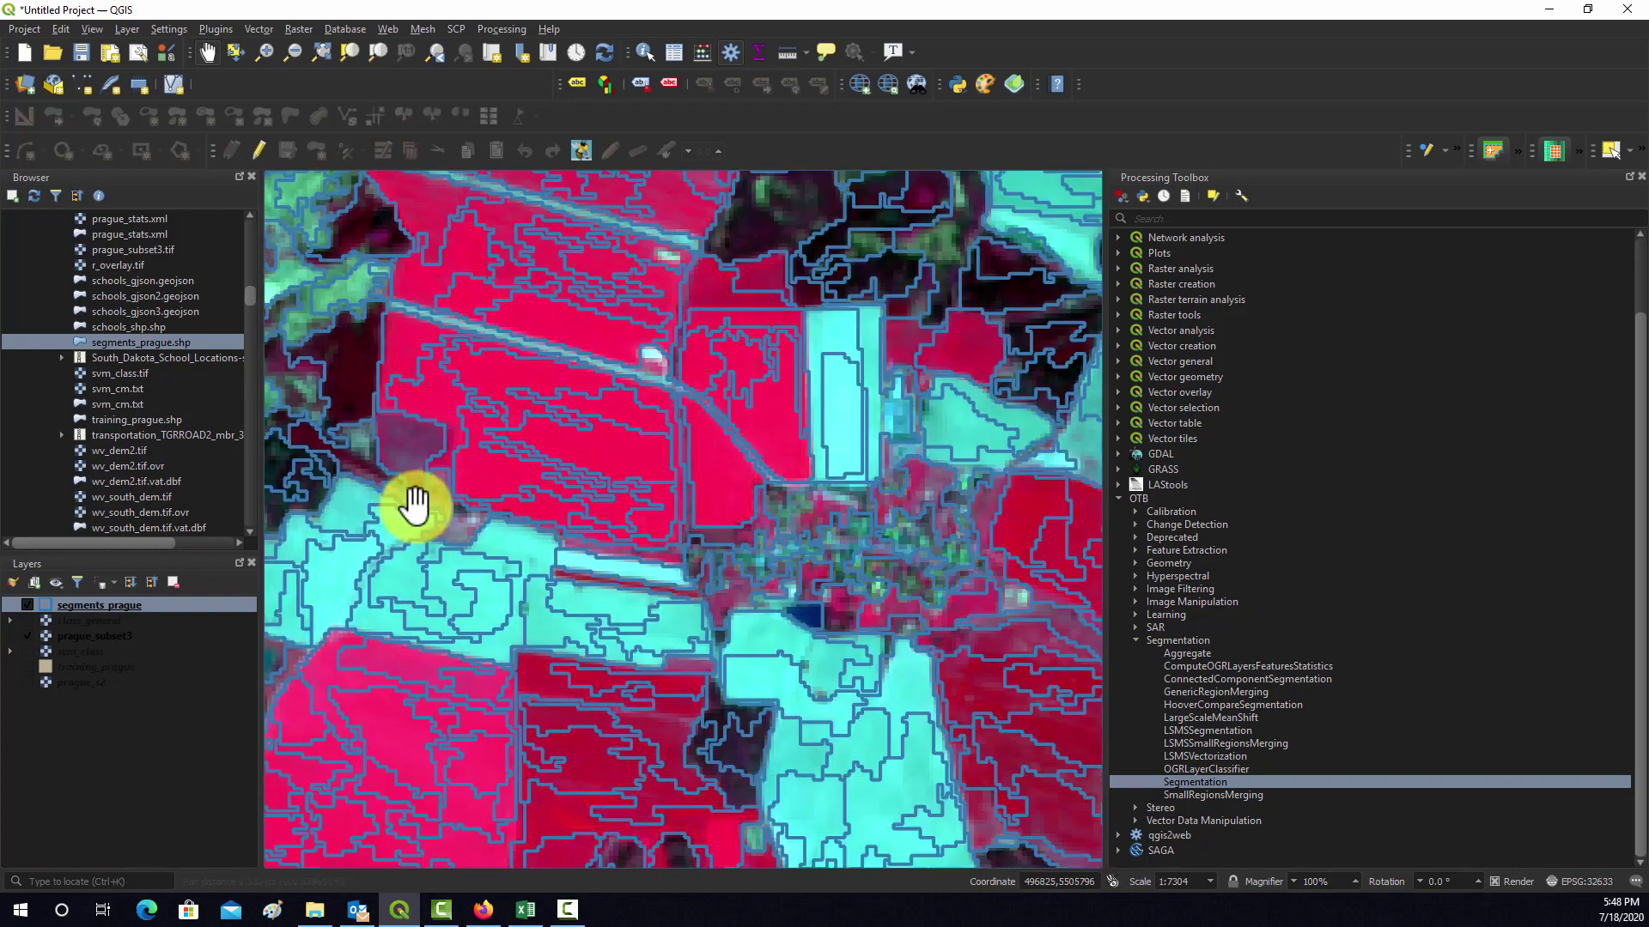
scroll(516, 485, "up", 3)
Pan across vegetated areas and red and cyan fields to inspect segment boundaries.
left_click_drag(592, 476, 673, 467)
left_click_drag(673, 544, 552, 504)
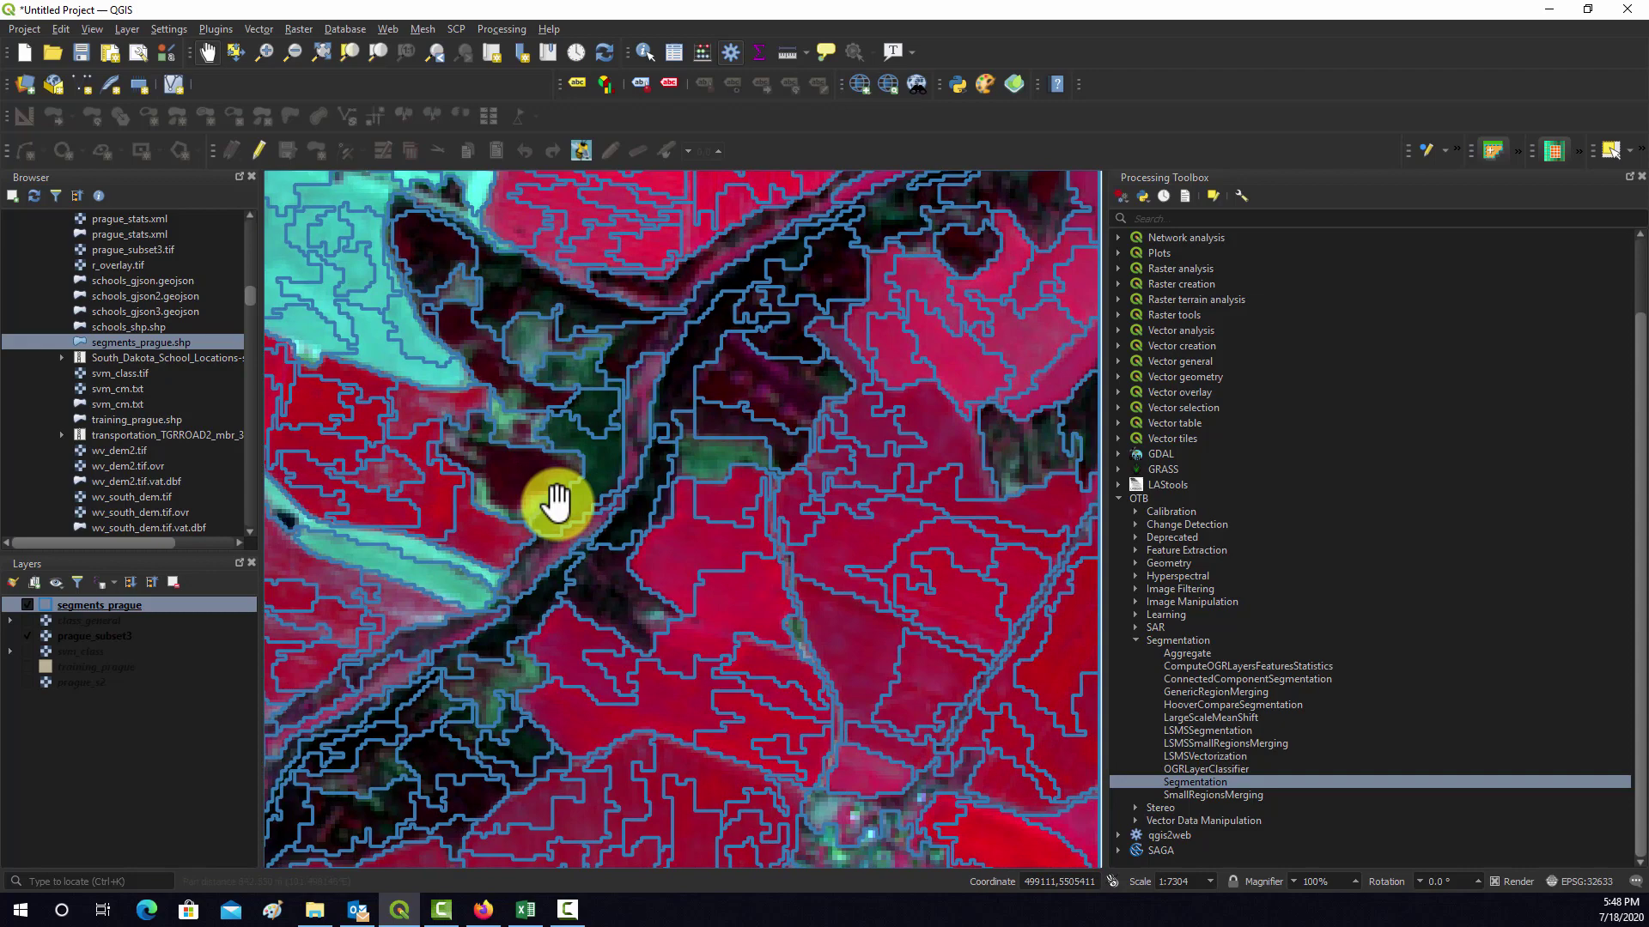
left_click_drag(953, 575, 1060, 754)
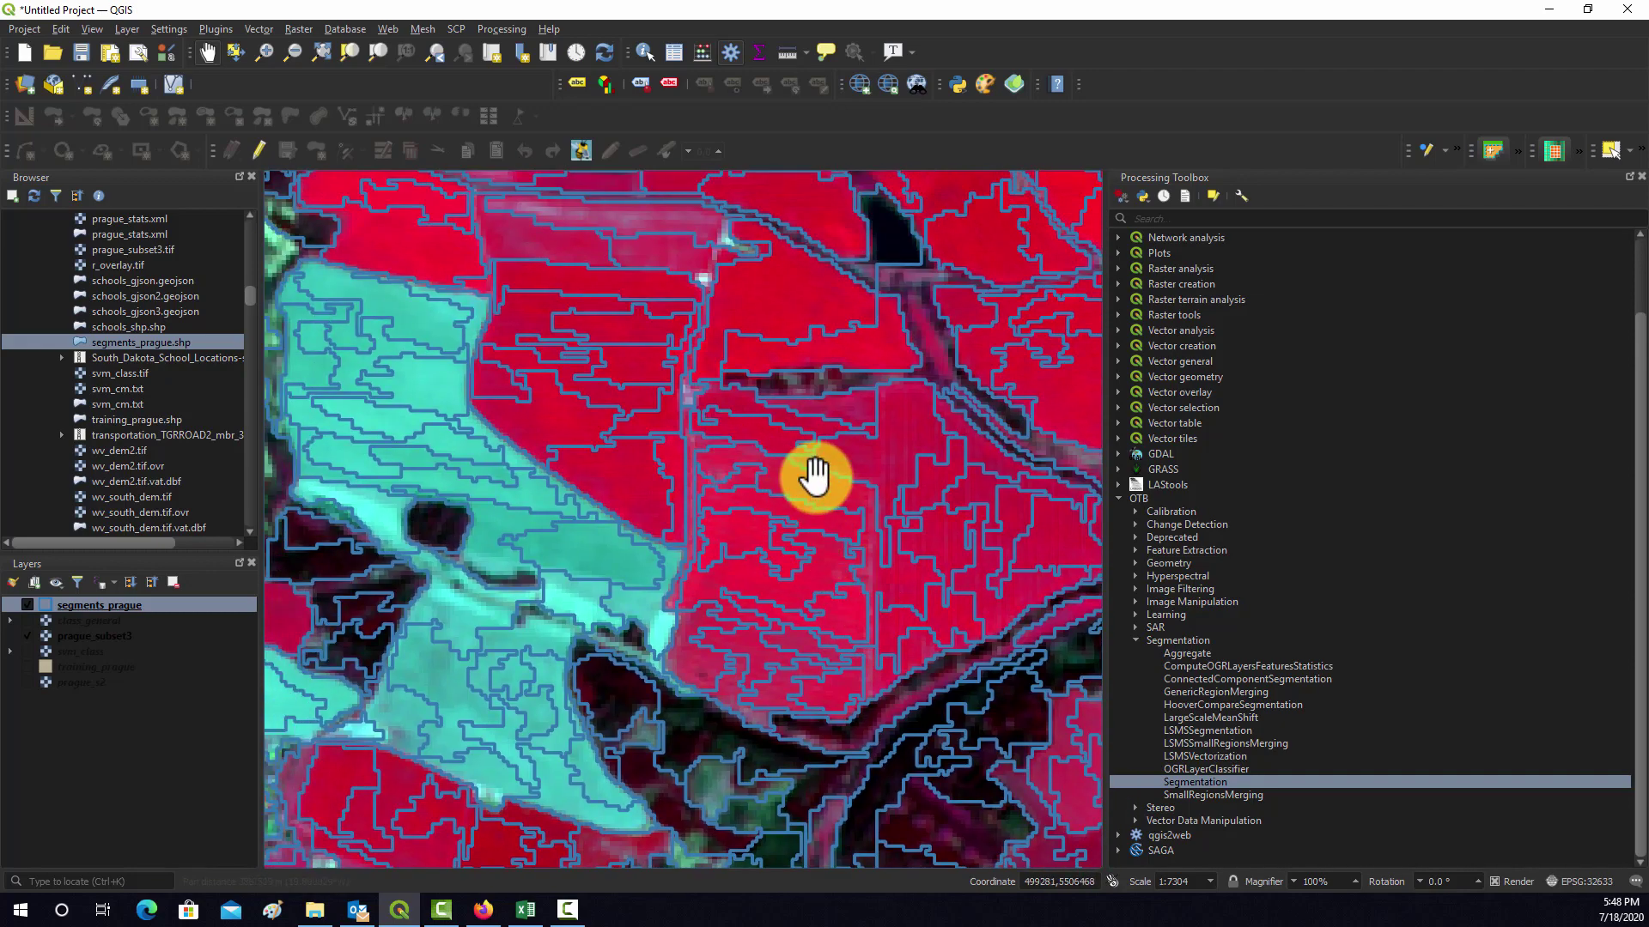
left_click_drag(810, 472, 905, 640)
left_click_drag(652, 481, 765, 626)
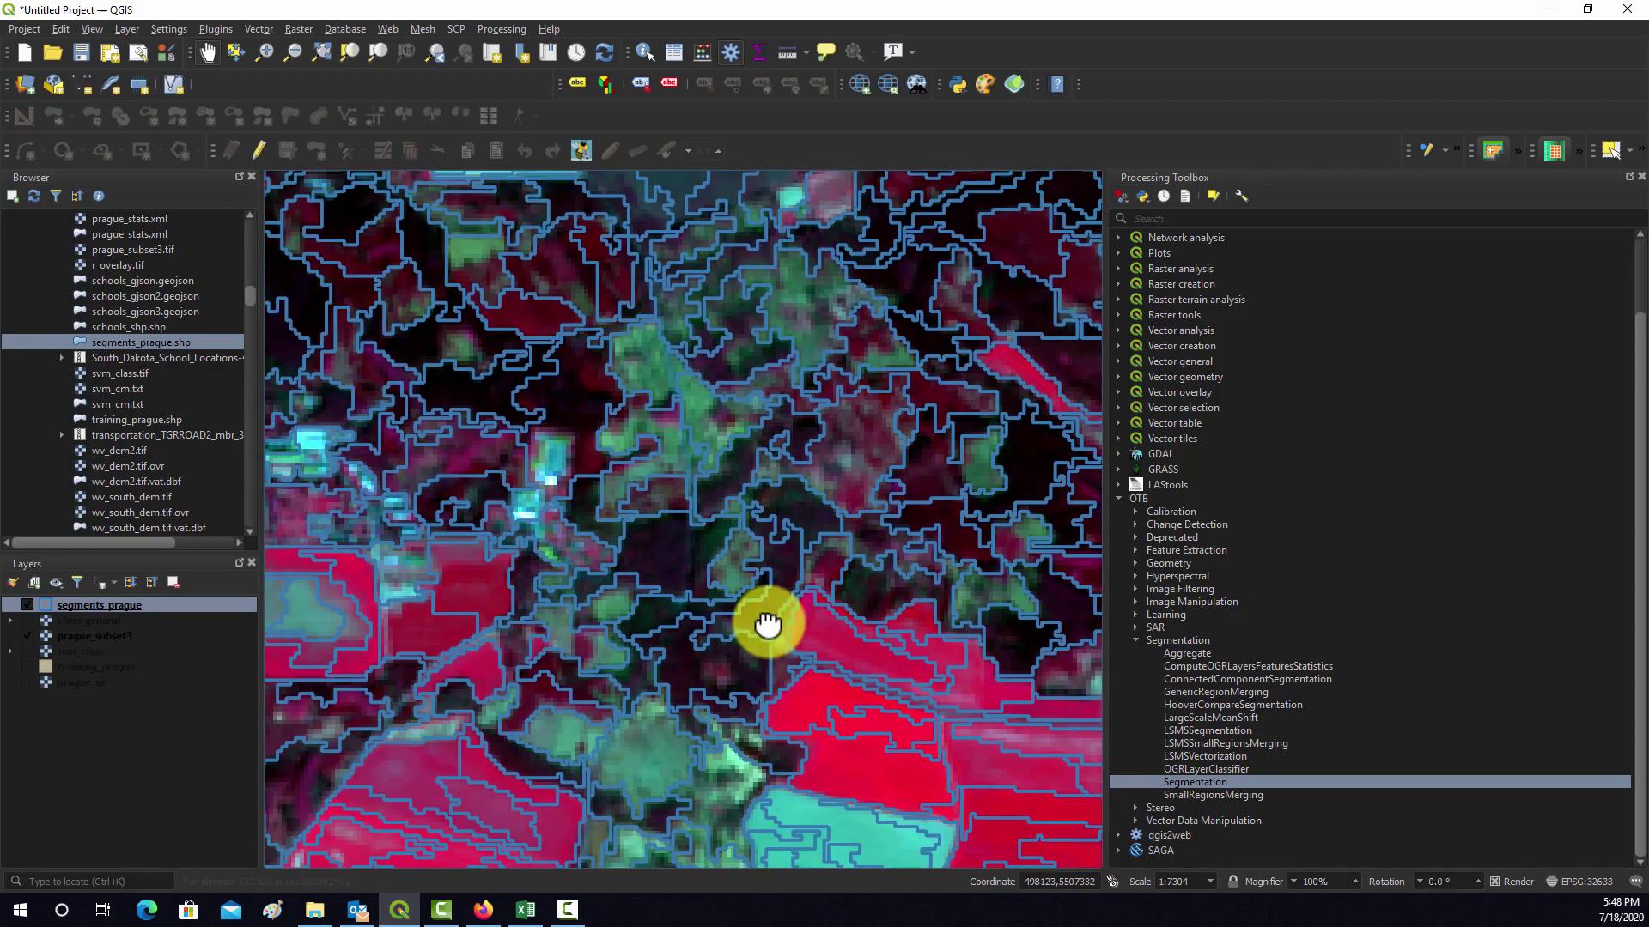
left_click_drag(464, 545, 868, 552)
left_click_drag(313, 693, 541, 589)
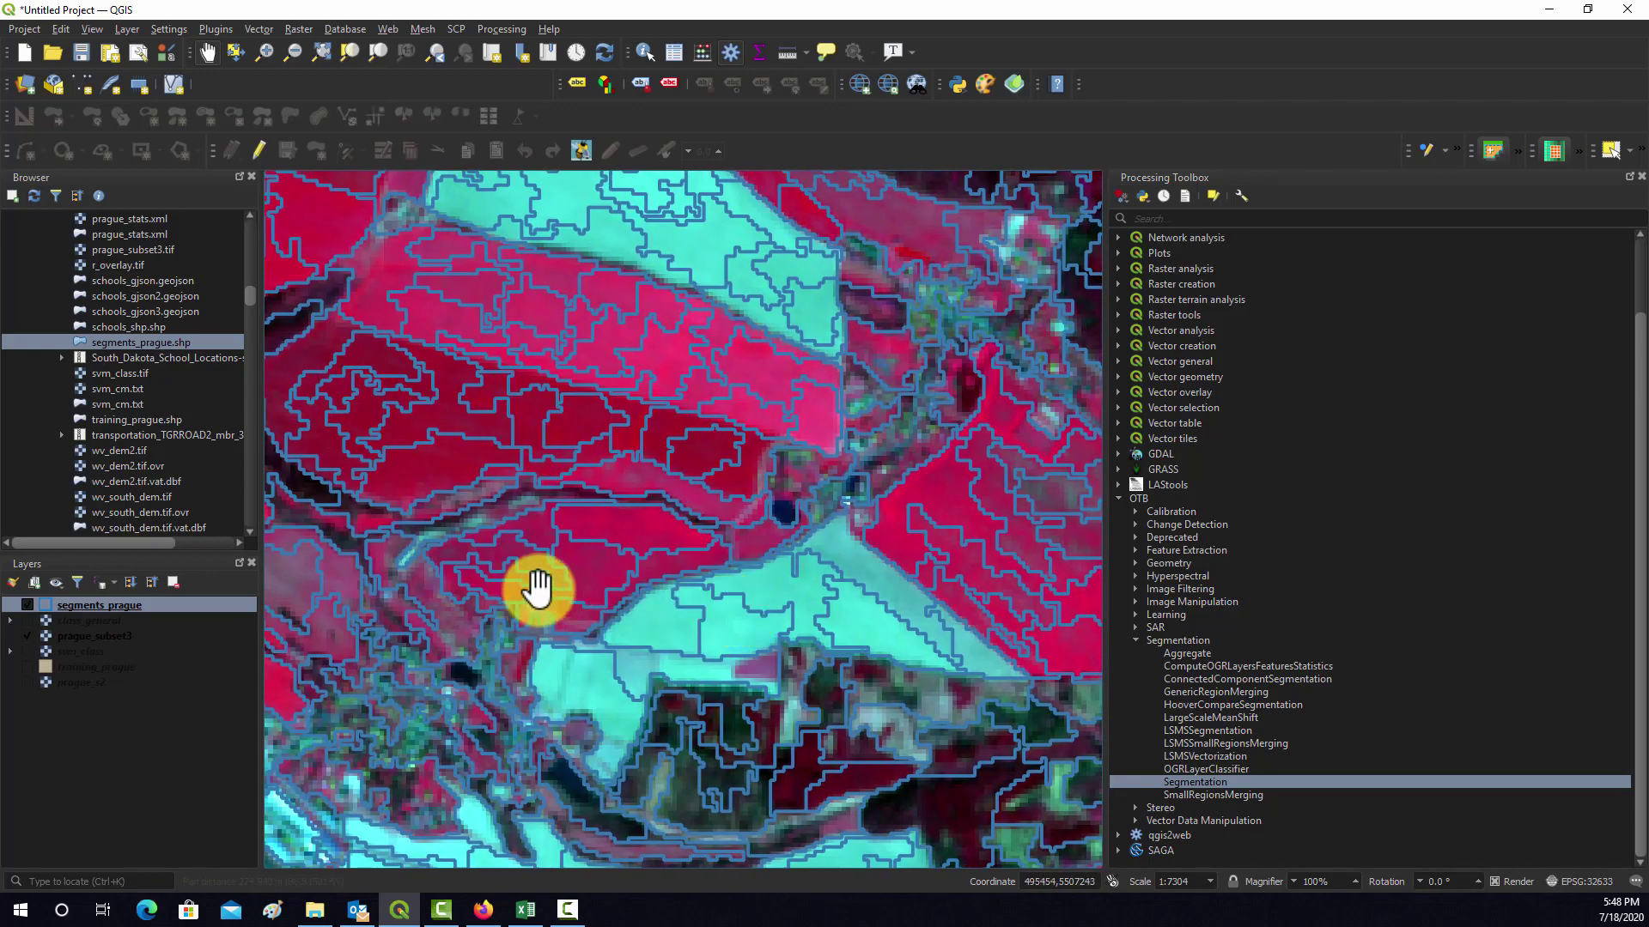
left_click_drag(445, 419, 457, 532)
scroll(584, 433, "down", 1)
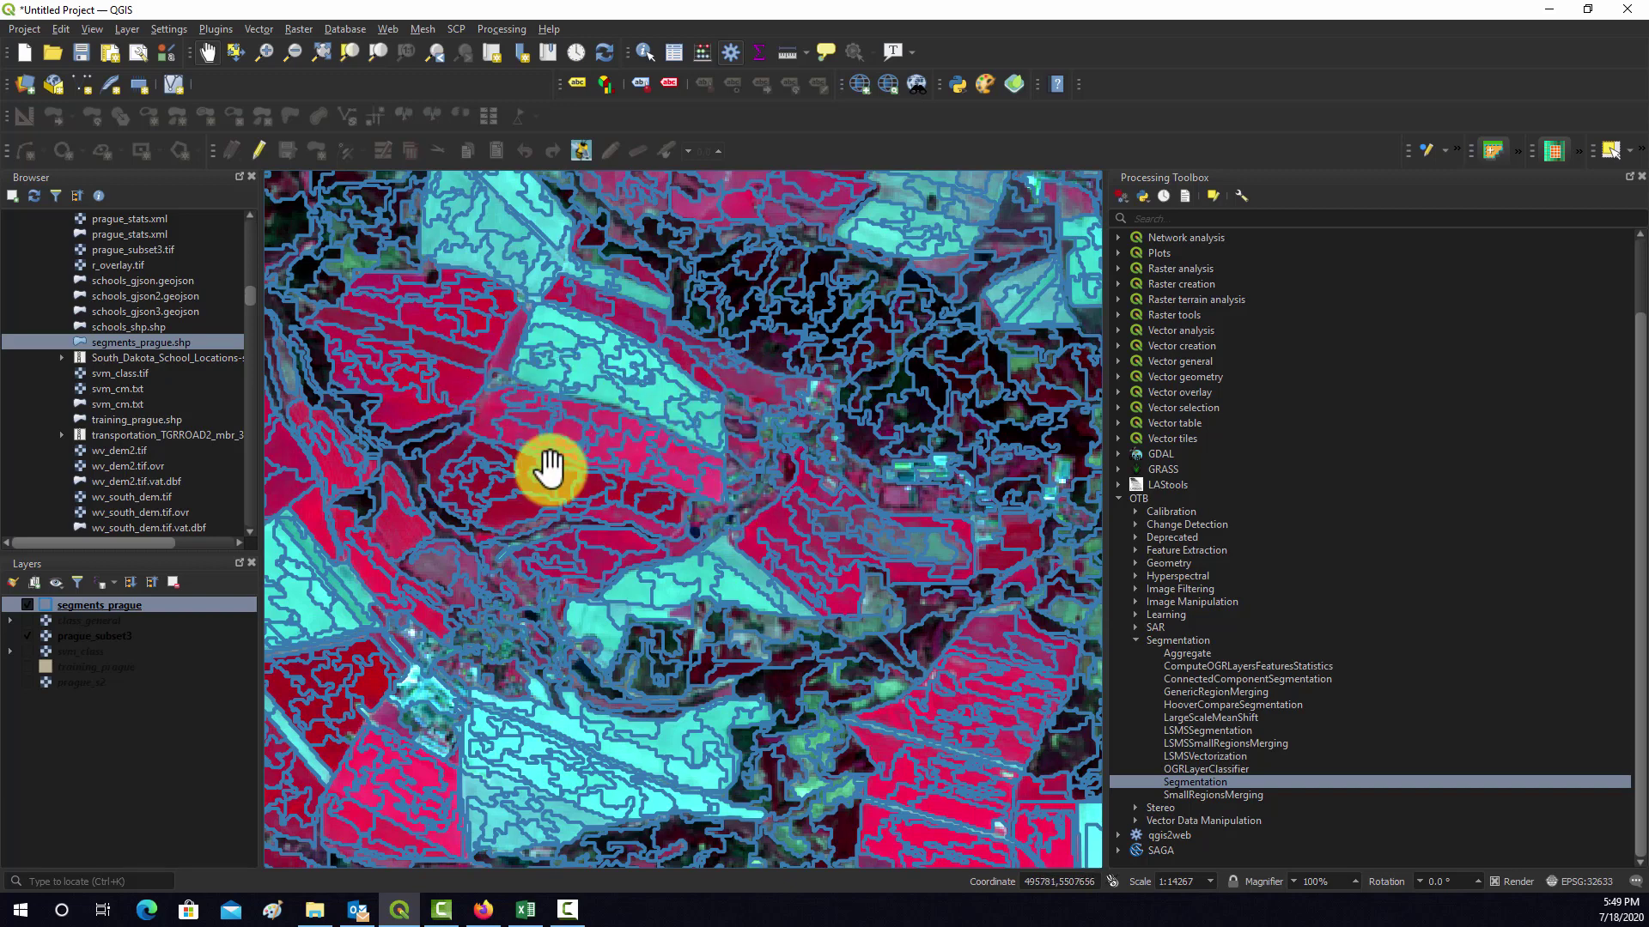
left_click_drag(916, 317, 916, 390)
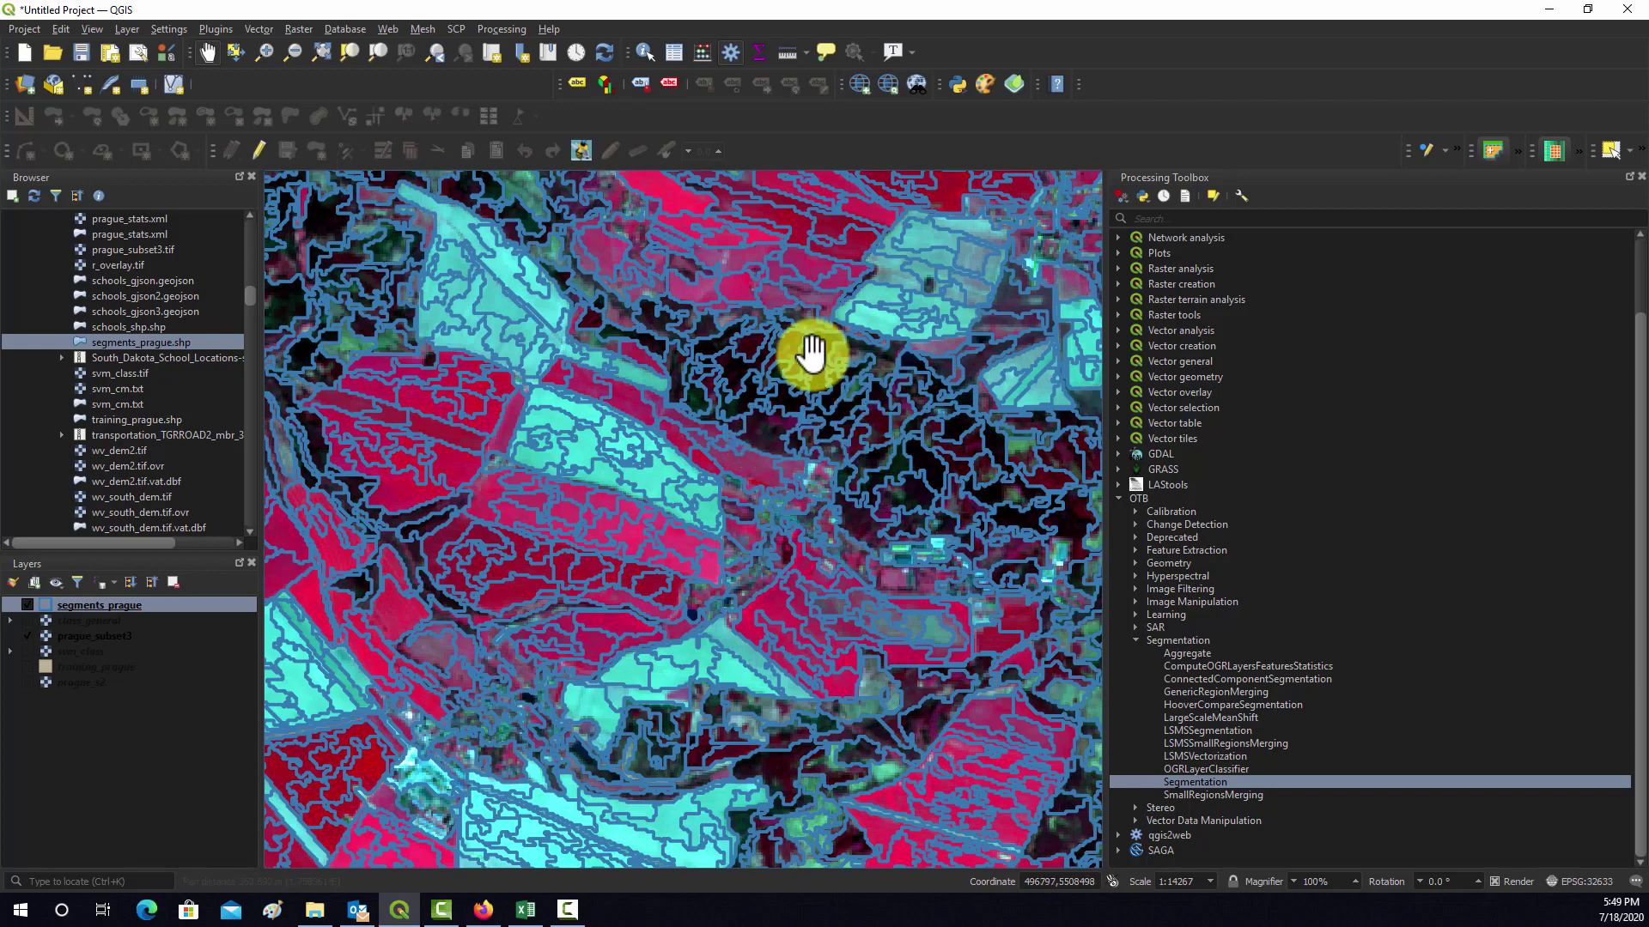
left_click_drag(652, 596, 673, 541)
left_click(84, 604)
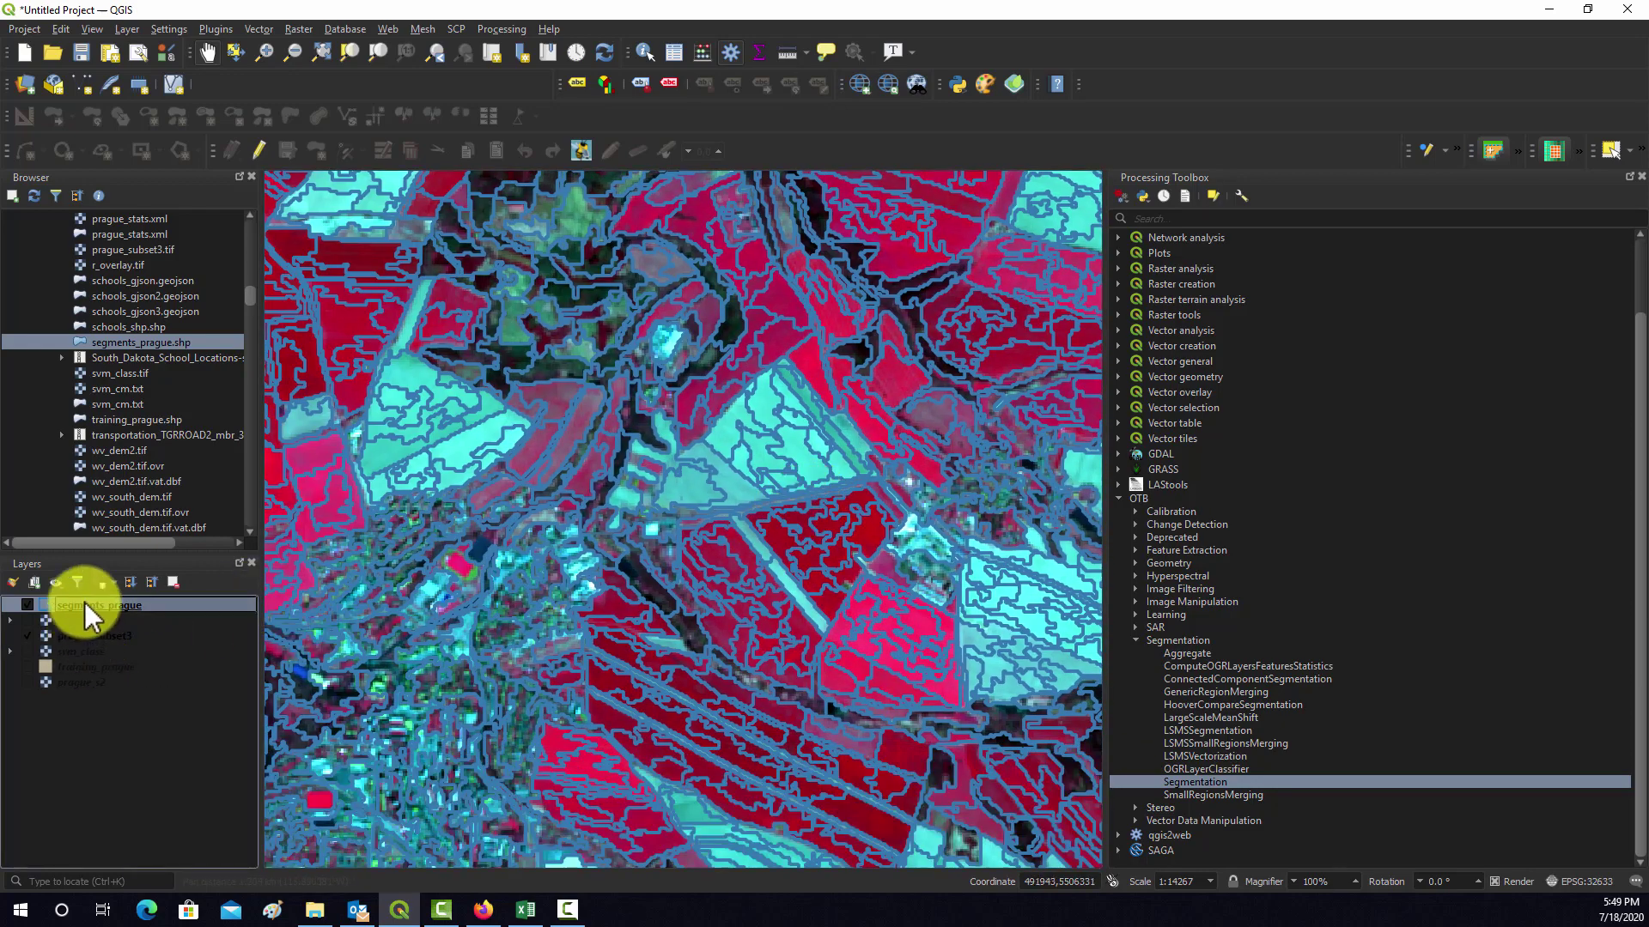
right_click(84, 602)
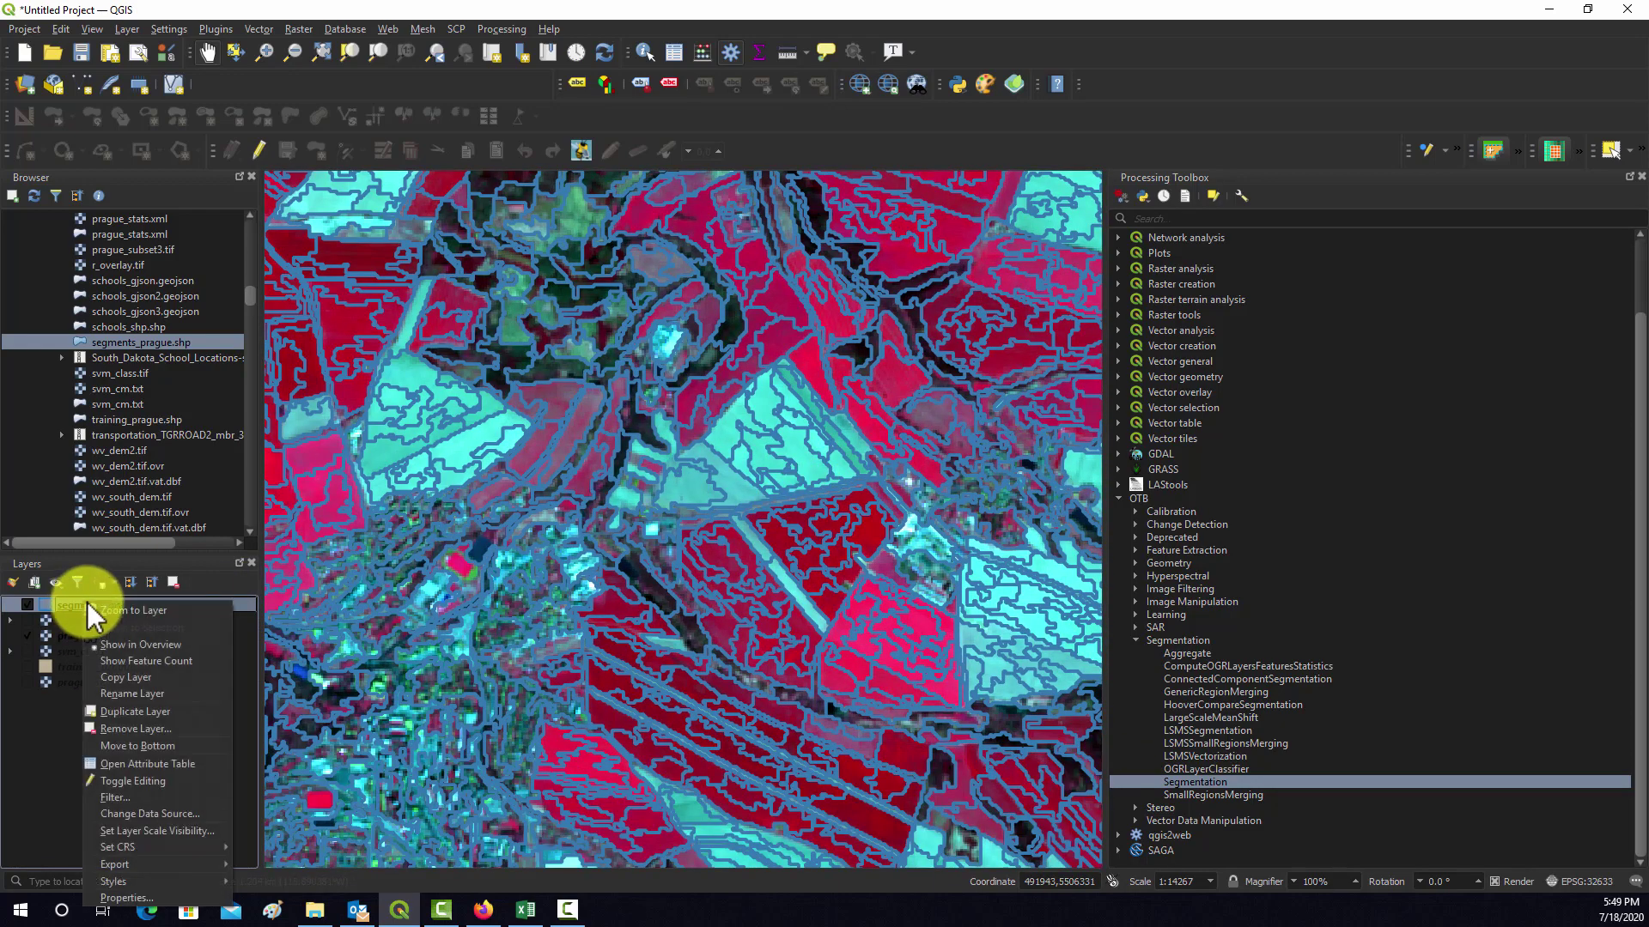
left_click(127, 764)
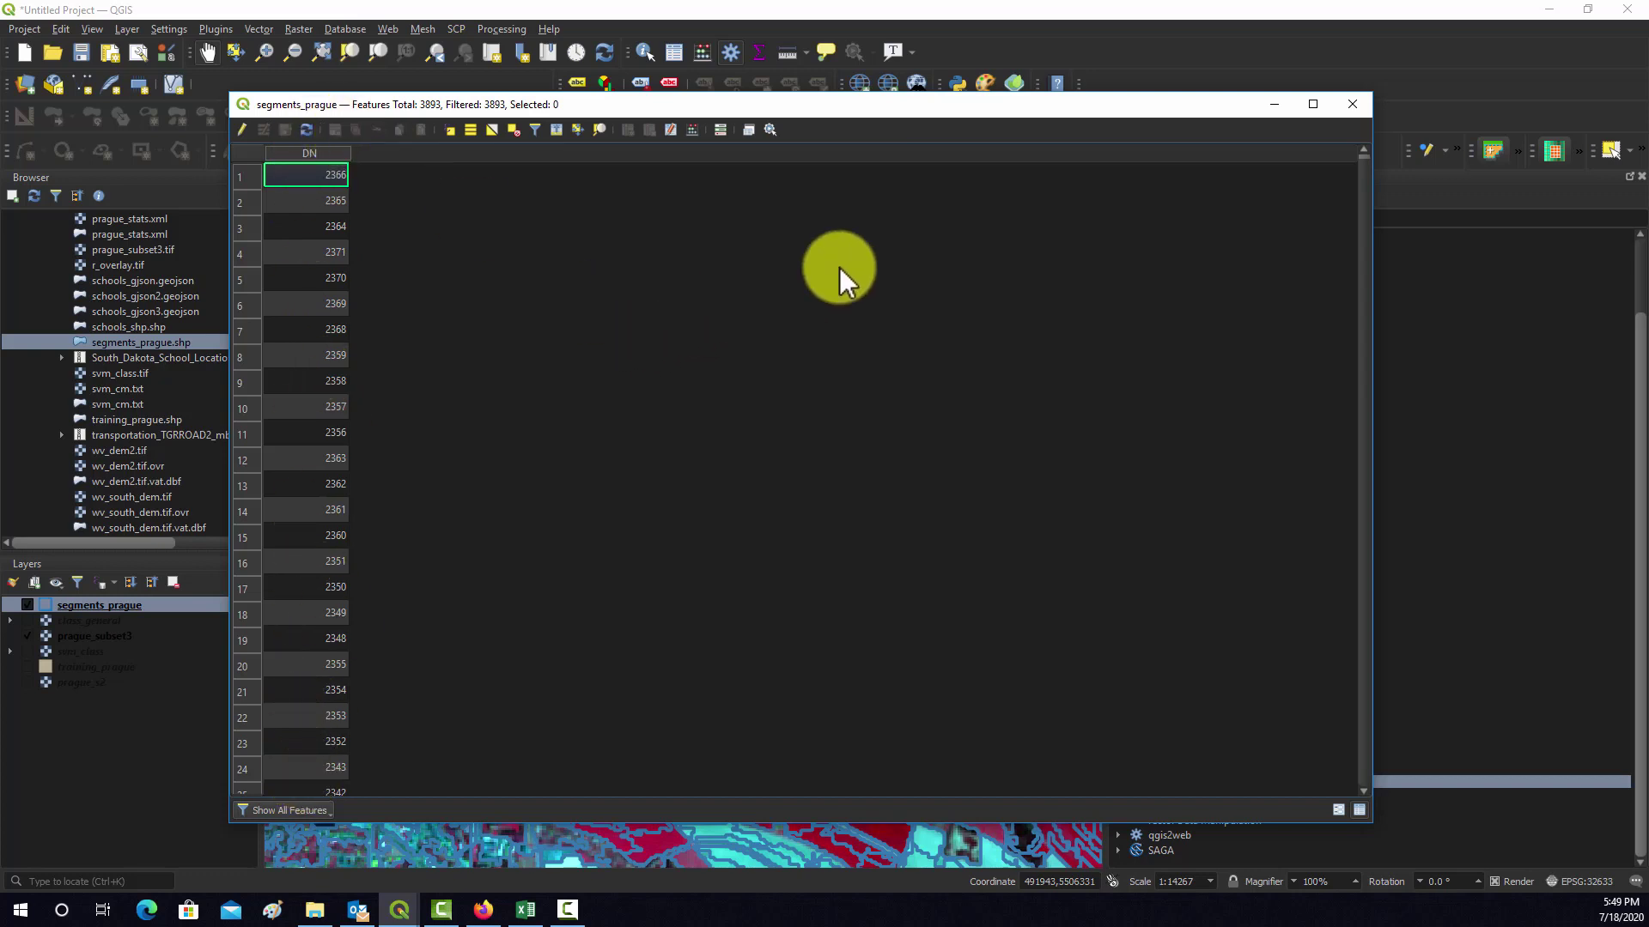
left_click(1354, 104)
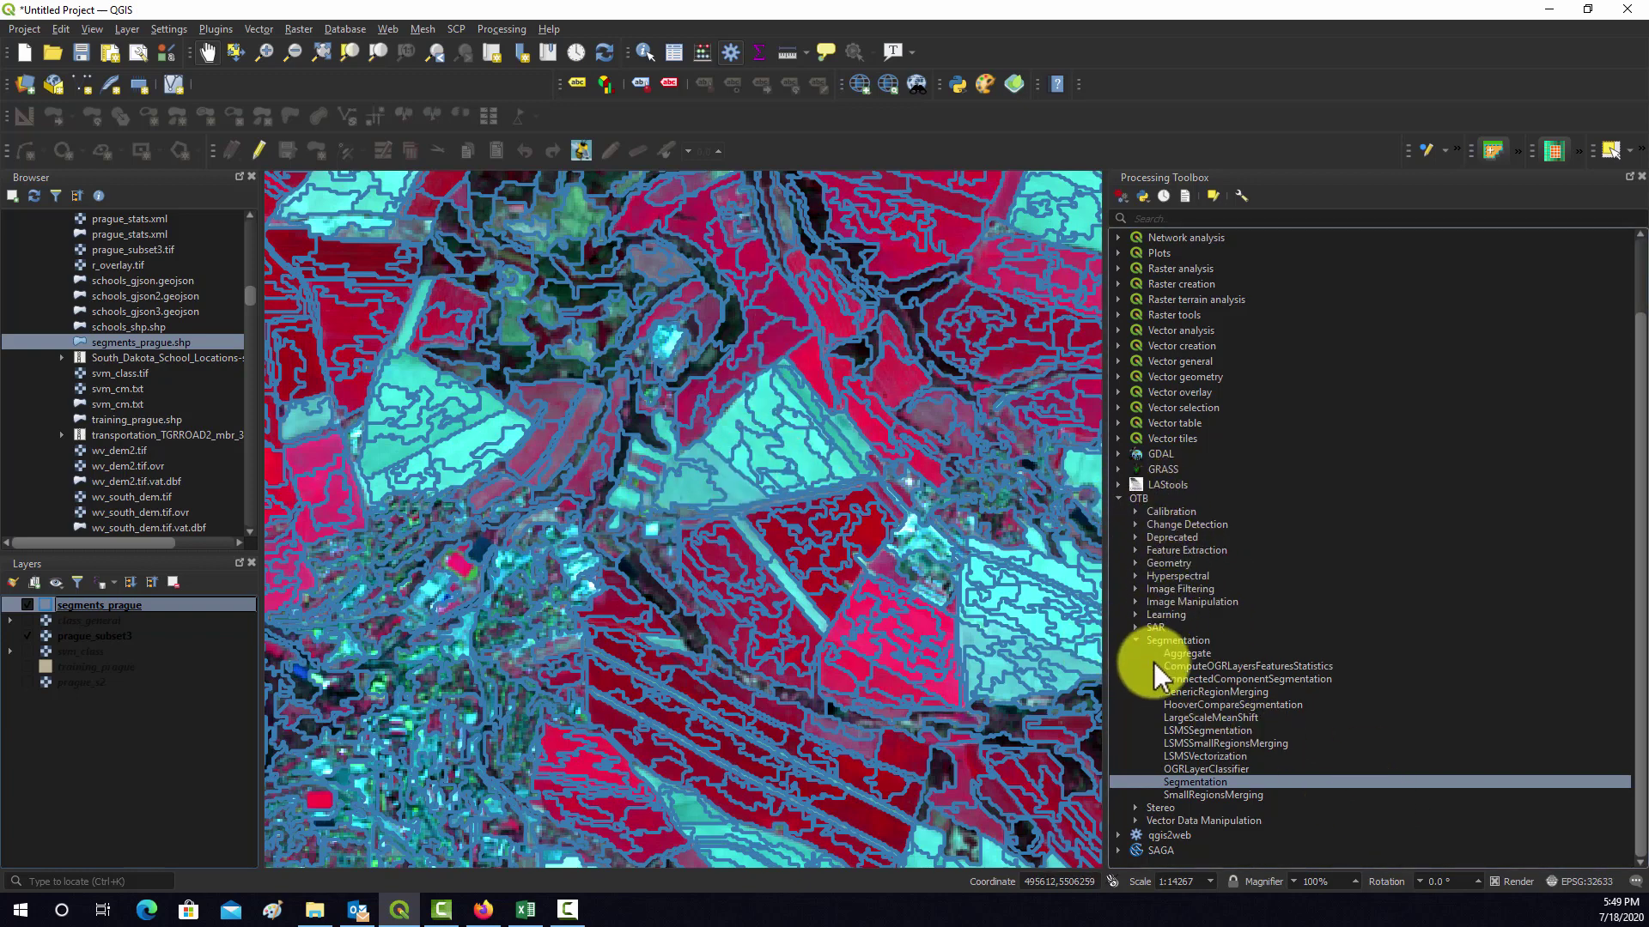
Open ObjectsRadiometricStatistics from OTB Feature Extraction, check its vector input and background value, then close it.
left_click(1136, 550)
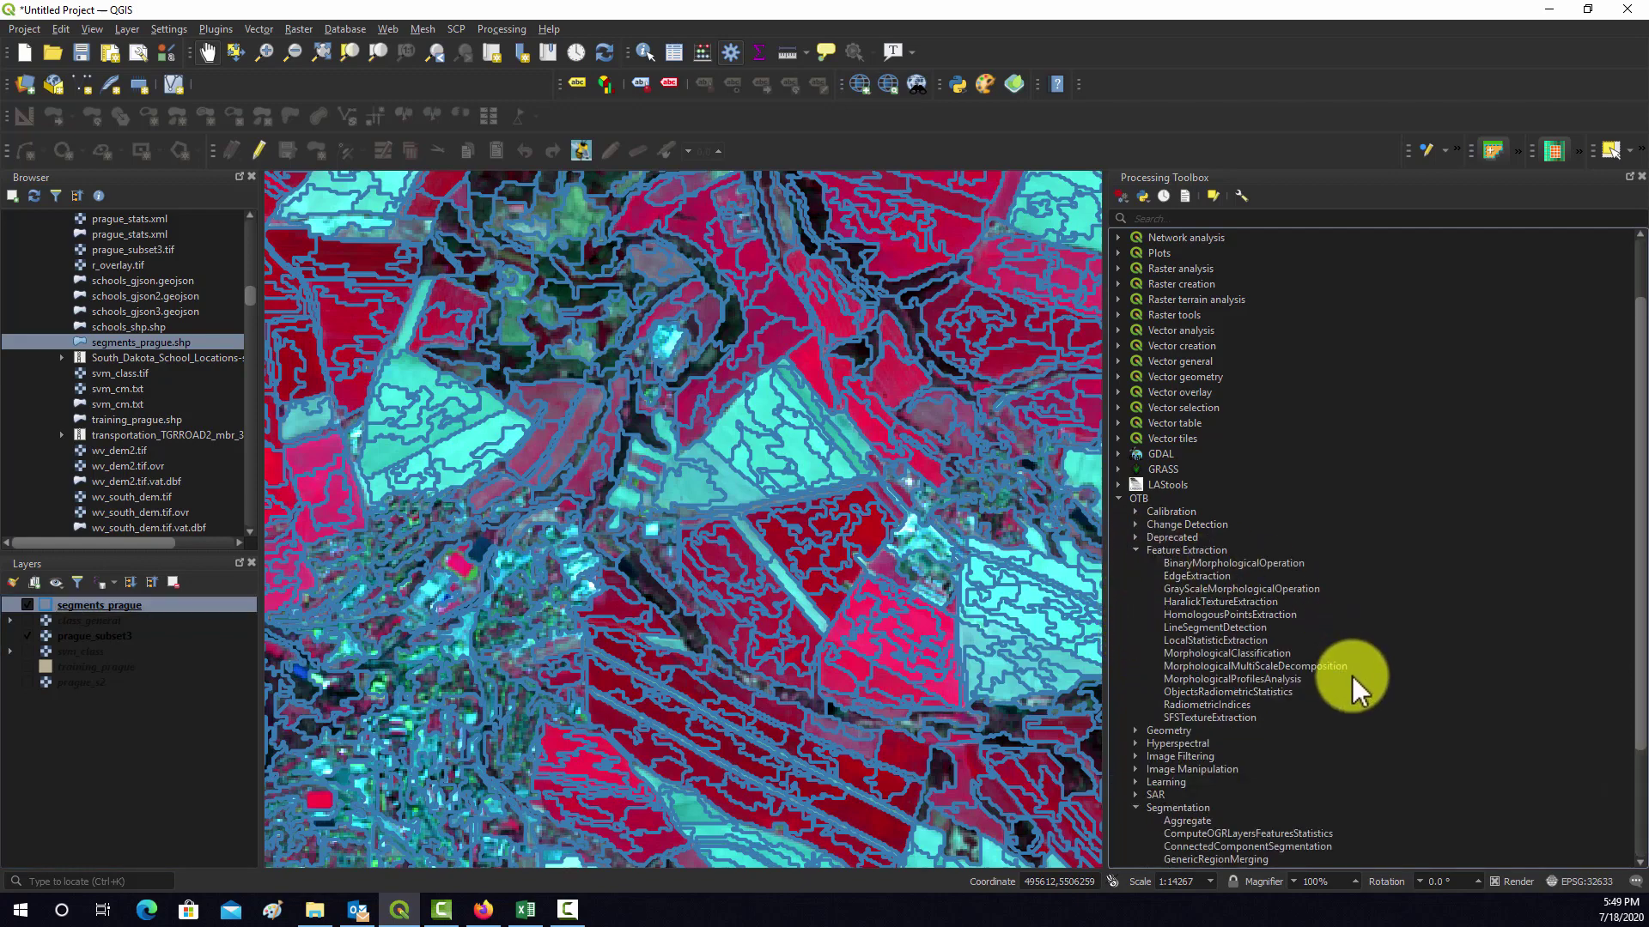
double_click(1219, 692)
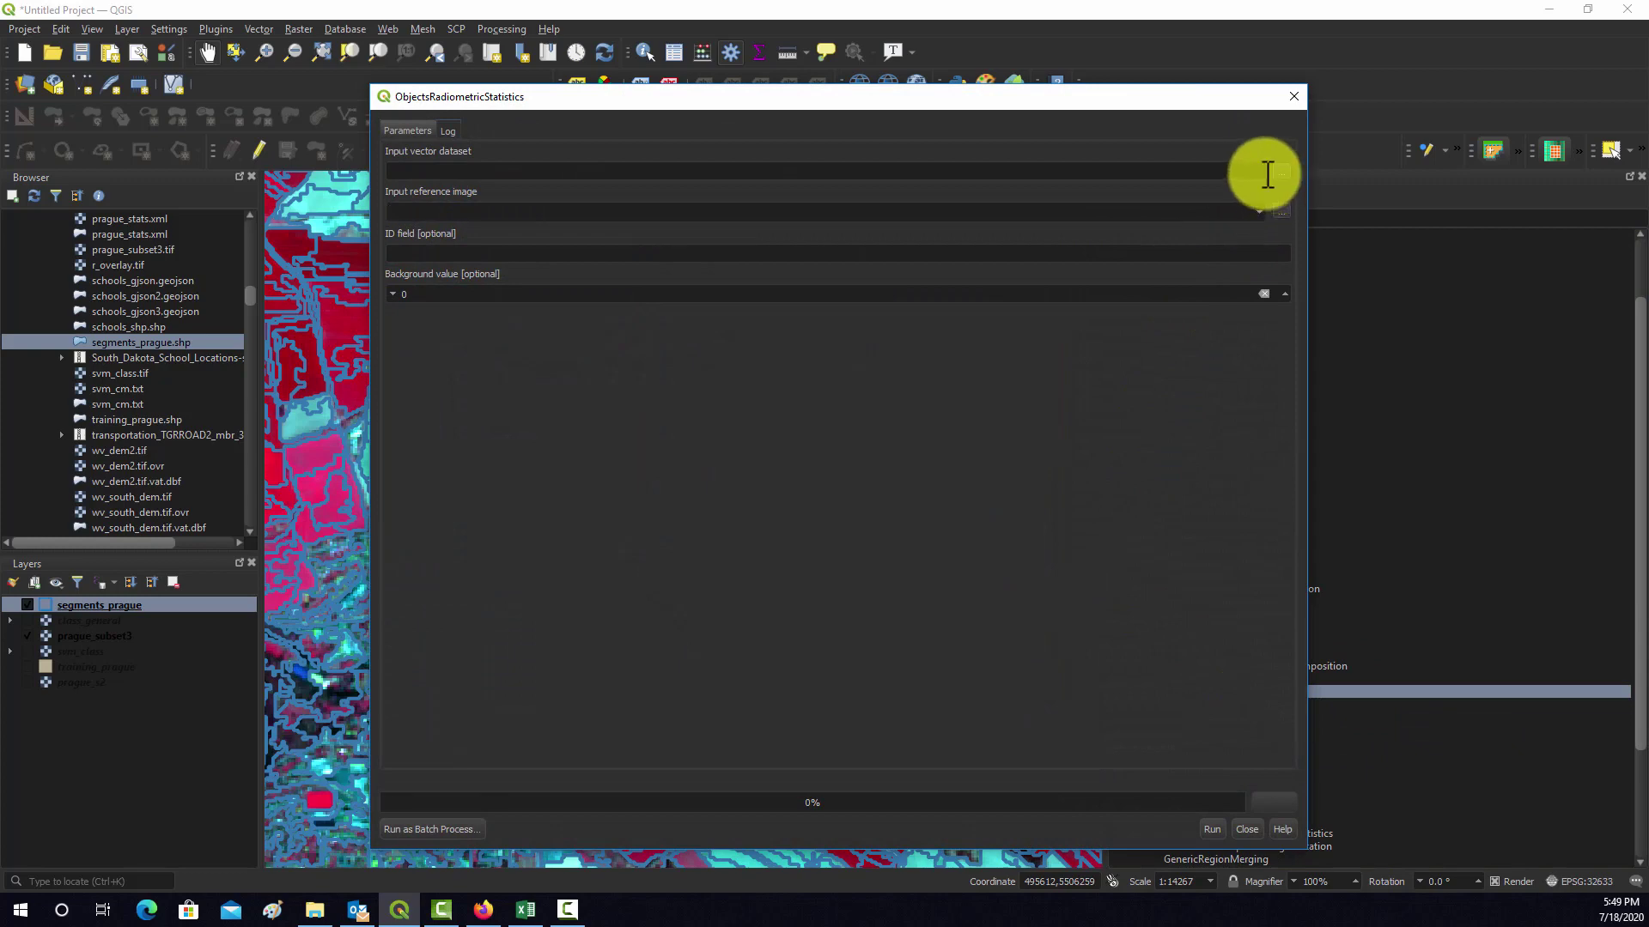
left_click(1281, 168)
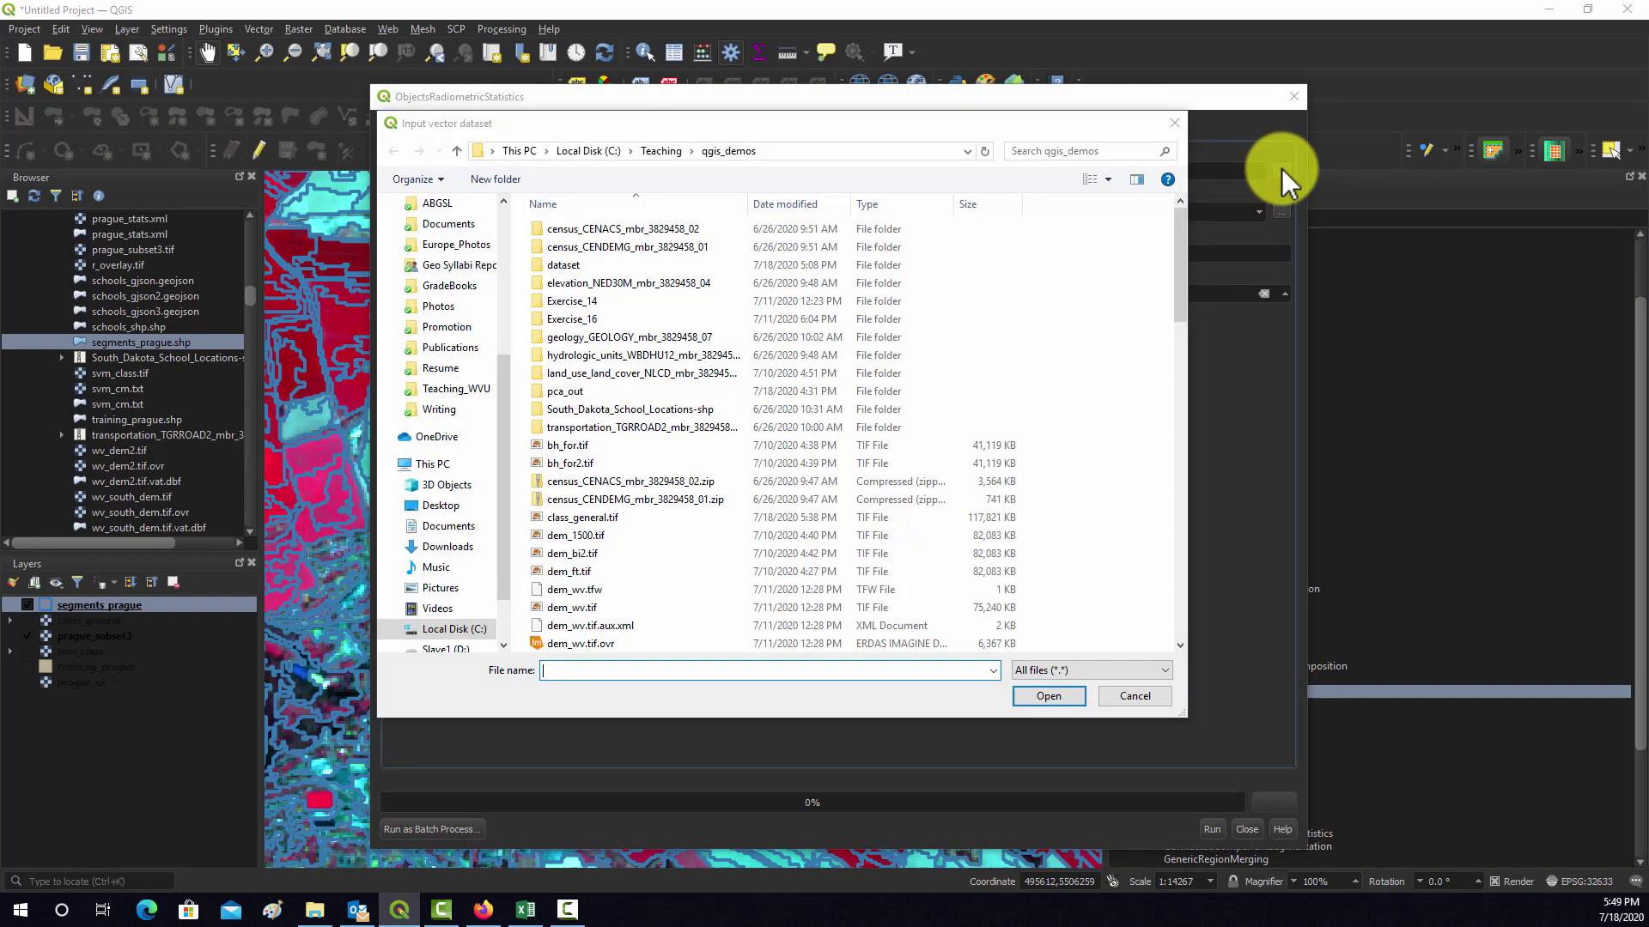
left_click(1169, 122)
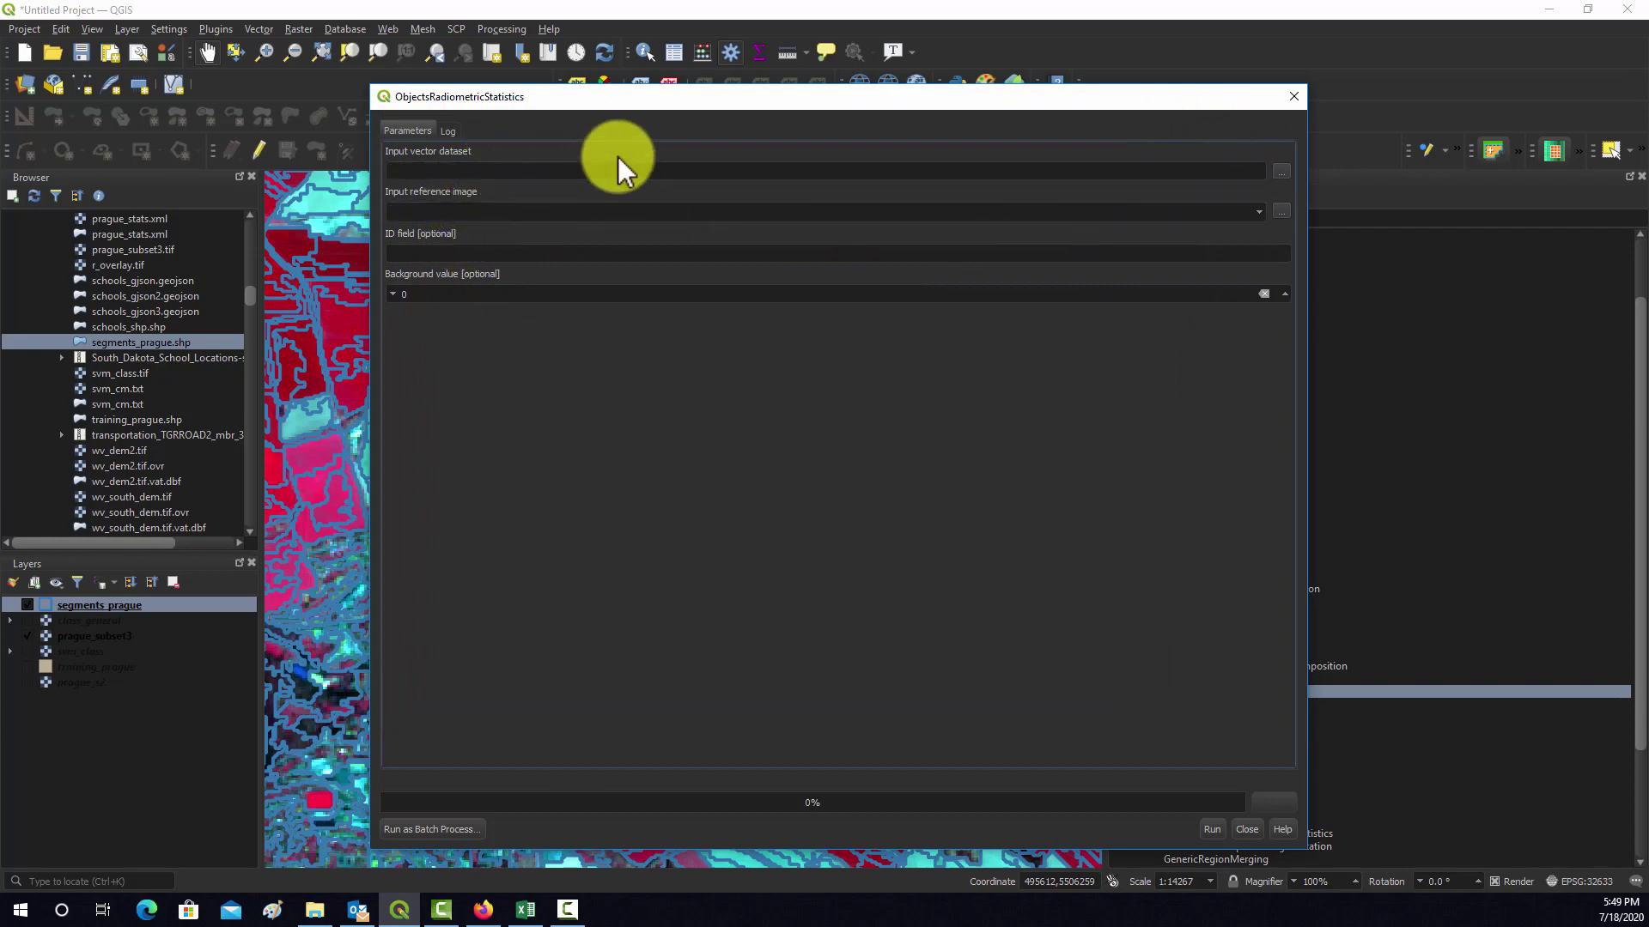
left_click(481, 288)
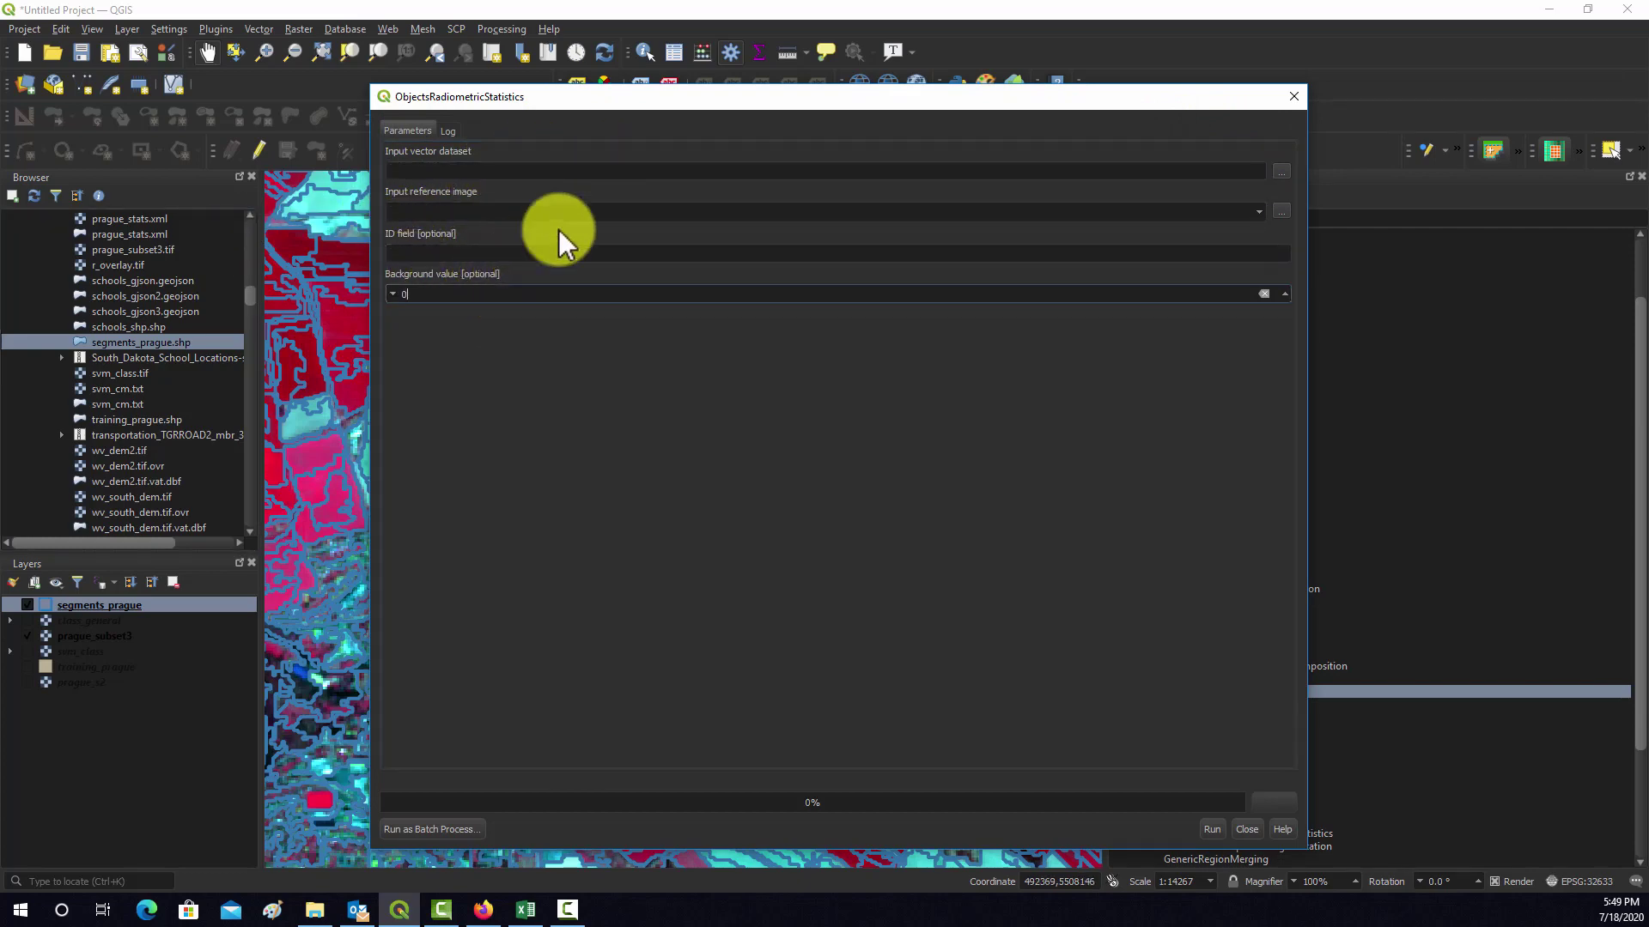
left_click(1294, 94)
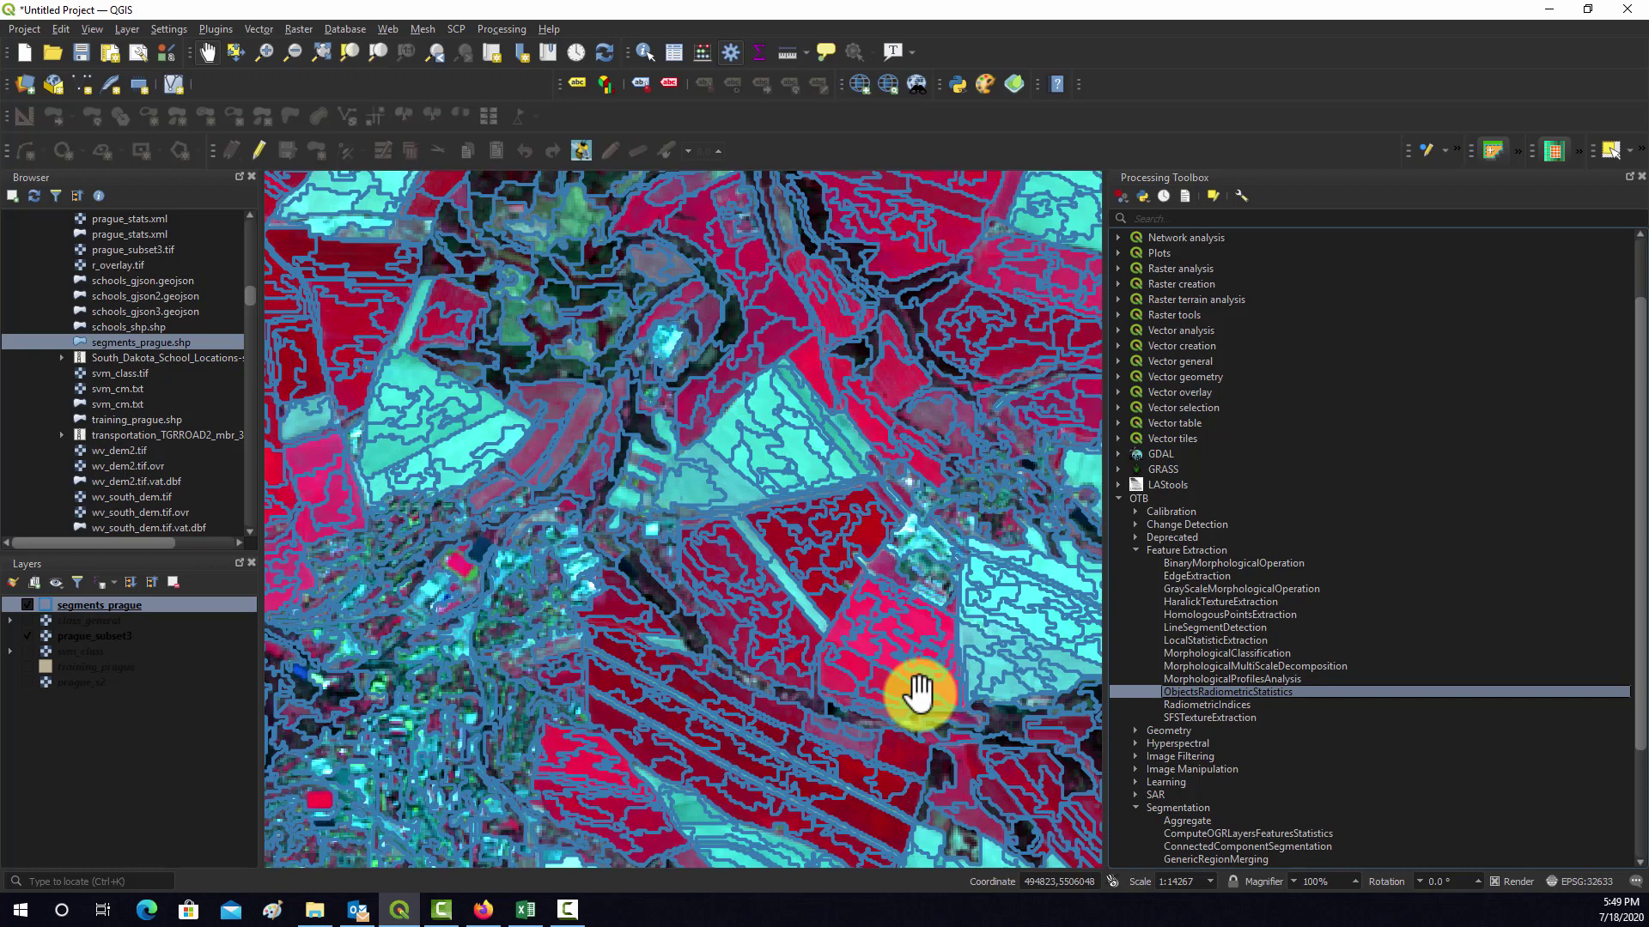
Expand OTB Learning, highlight TrainVectorClassifier, and preview then close the VectorClassifier tool.
scroll(1245, 705, "down", 2)
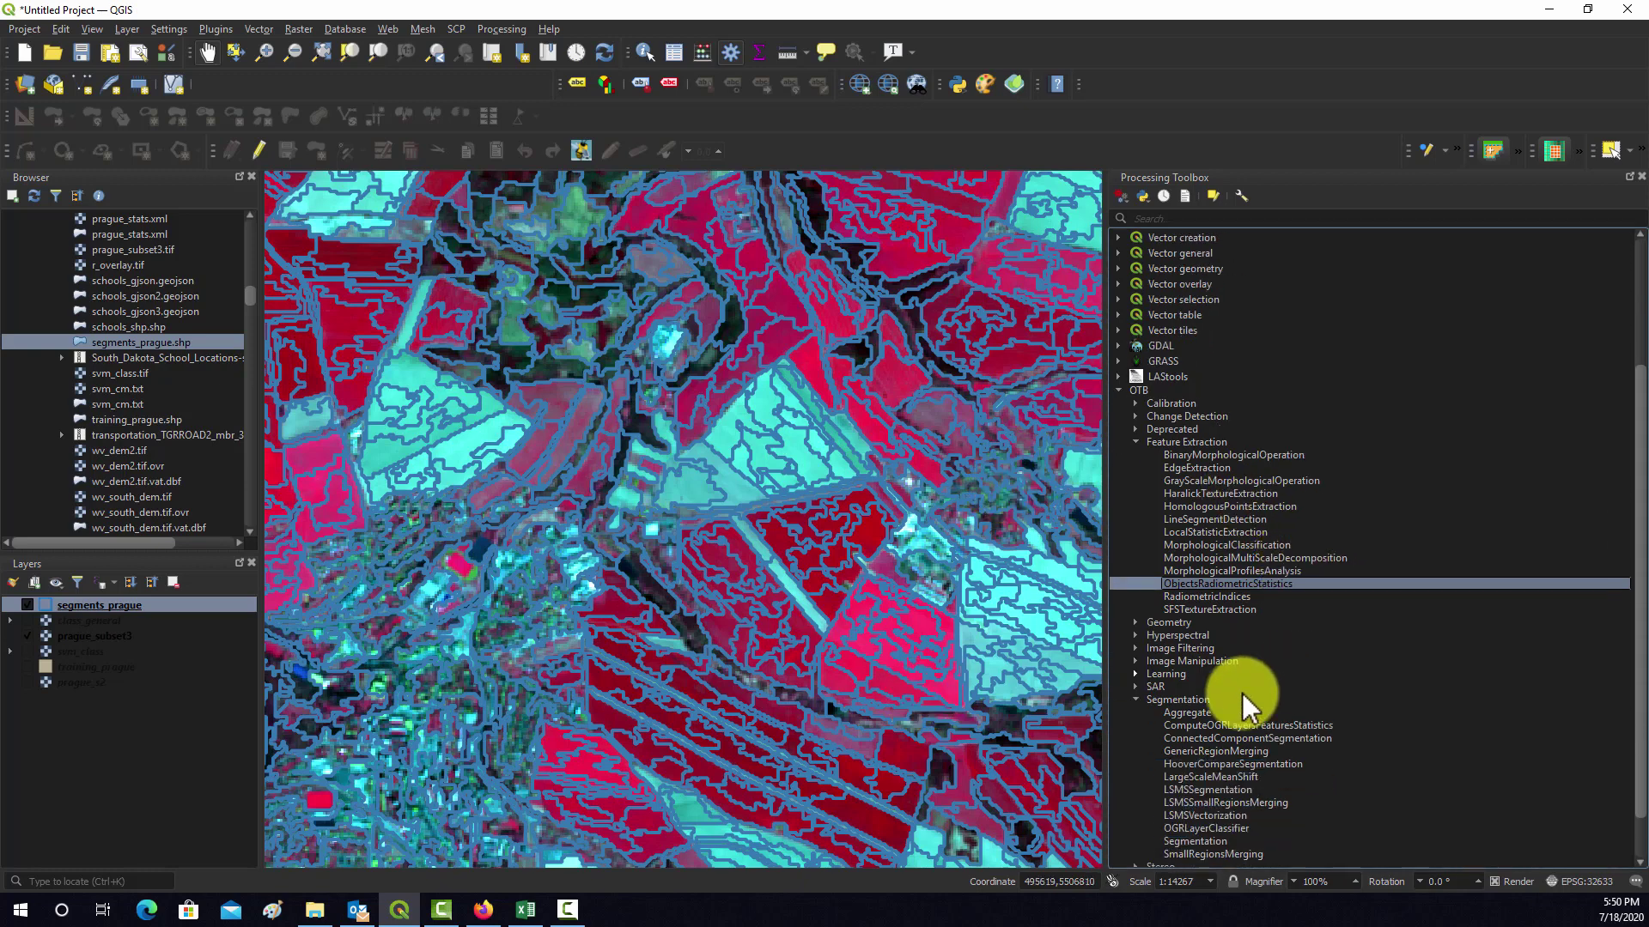
left_click(1135, 673)
scroll(1214, 655, "down", 5)
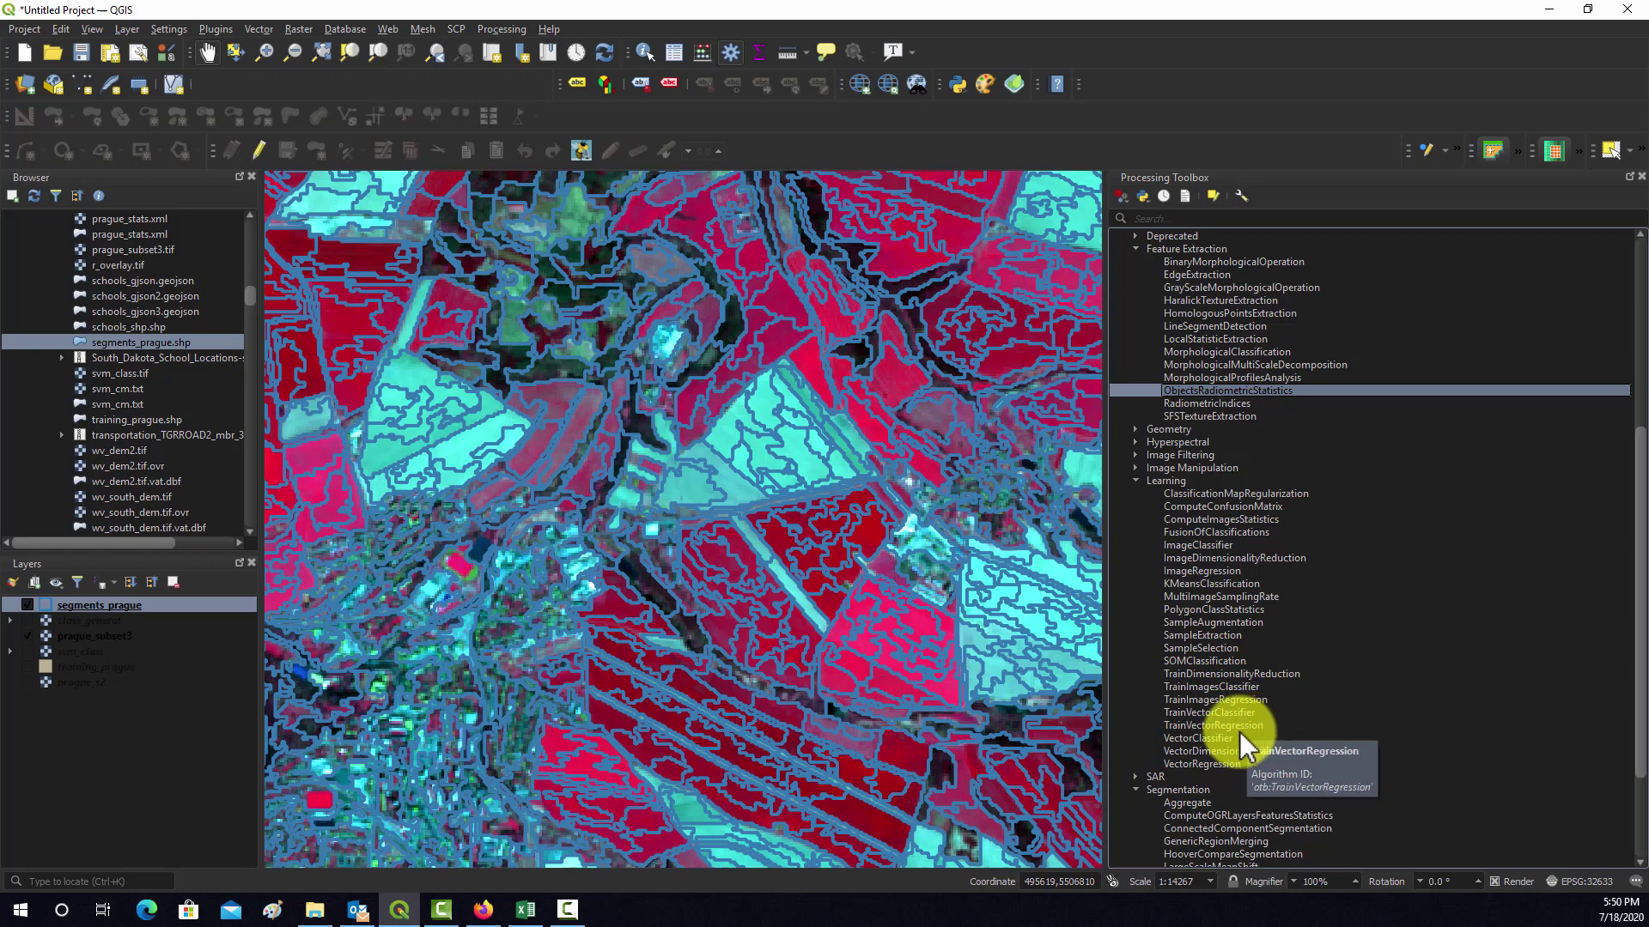
left_click(1226, 714)
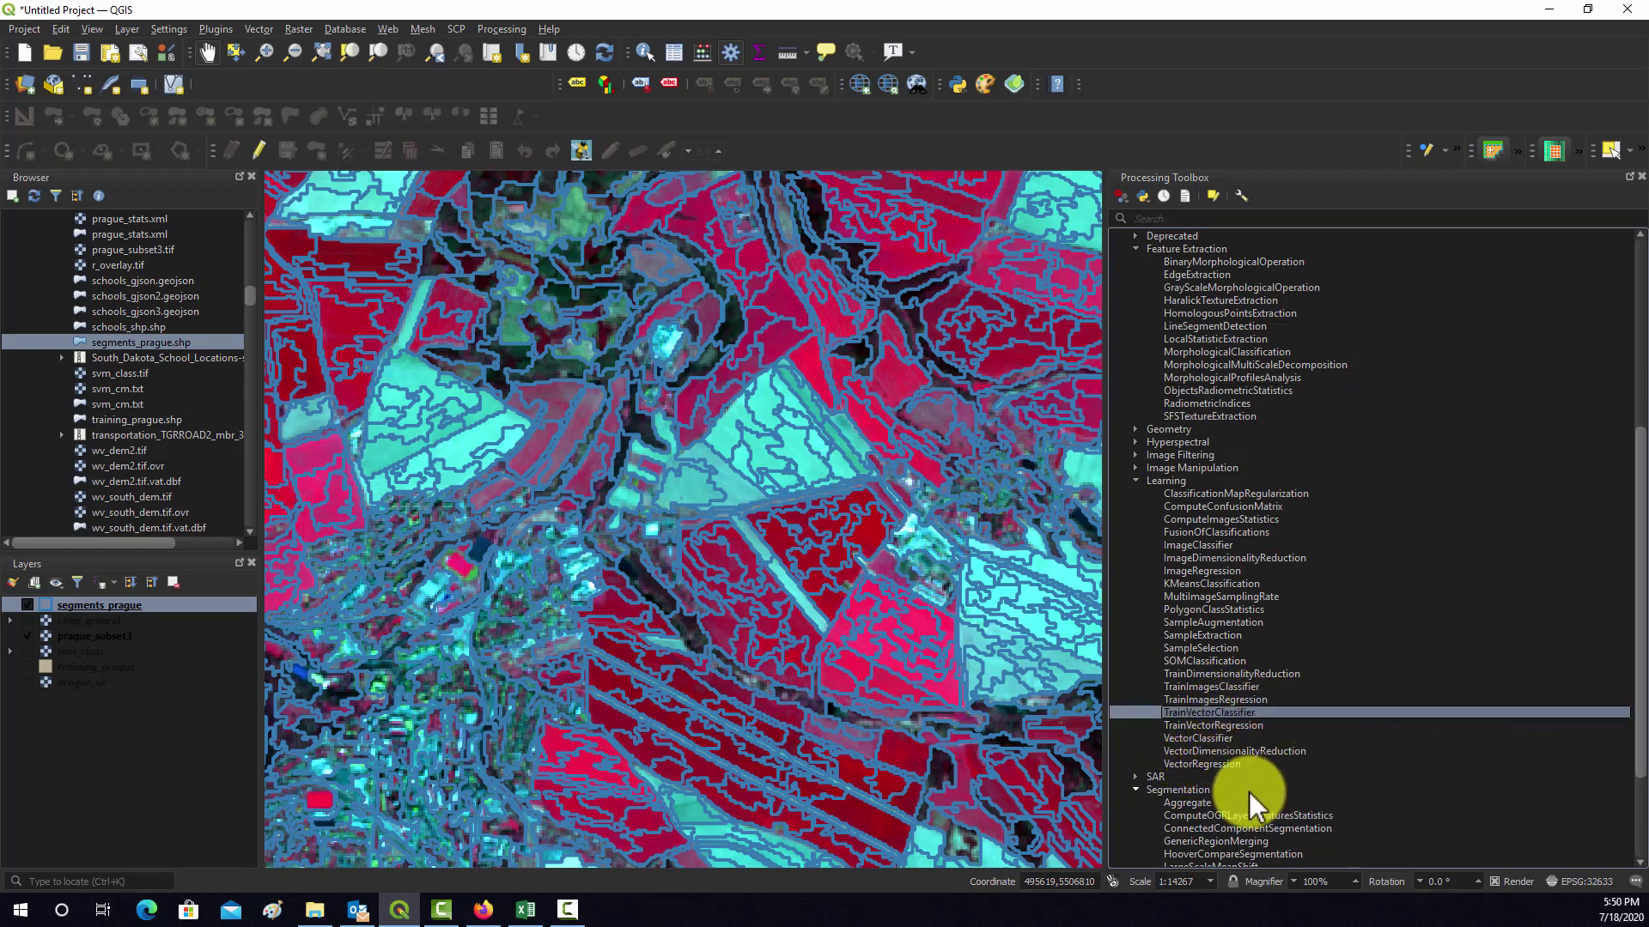
double_click(1194, 736)
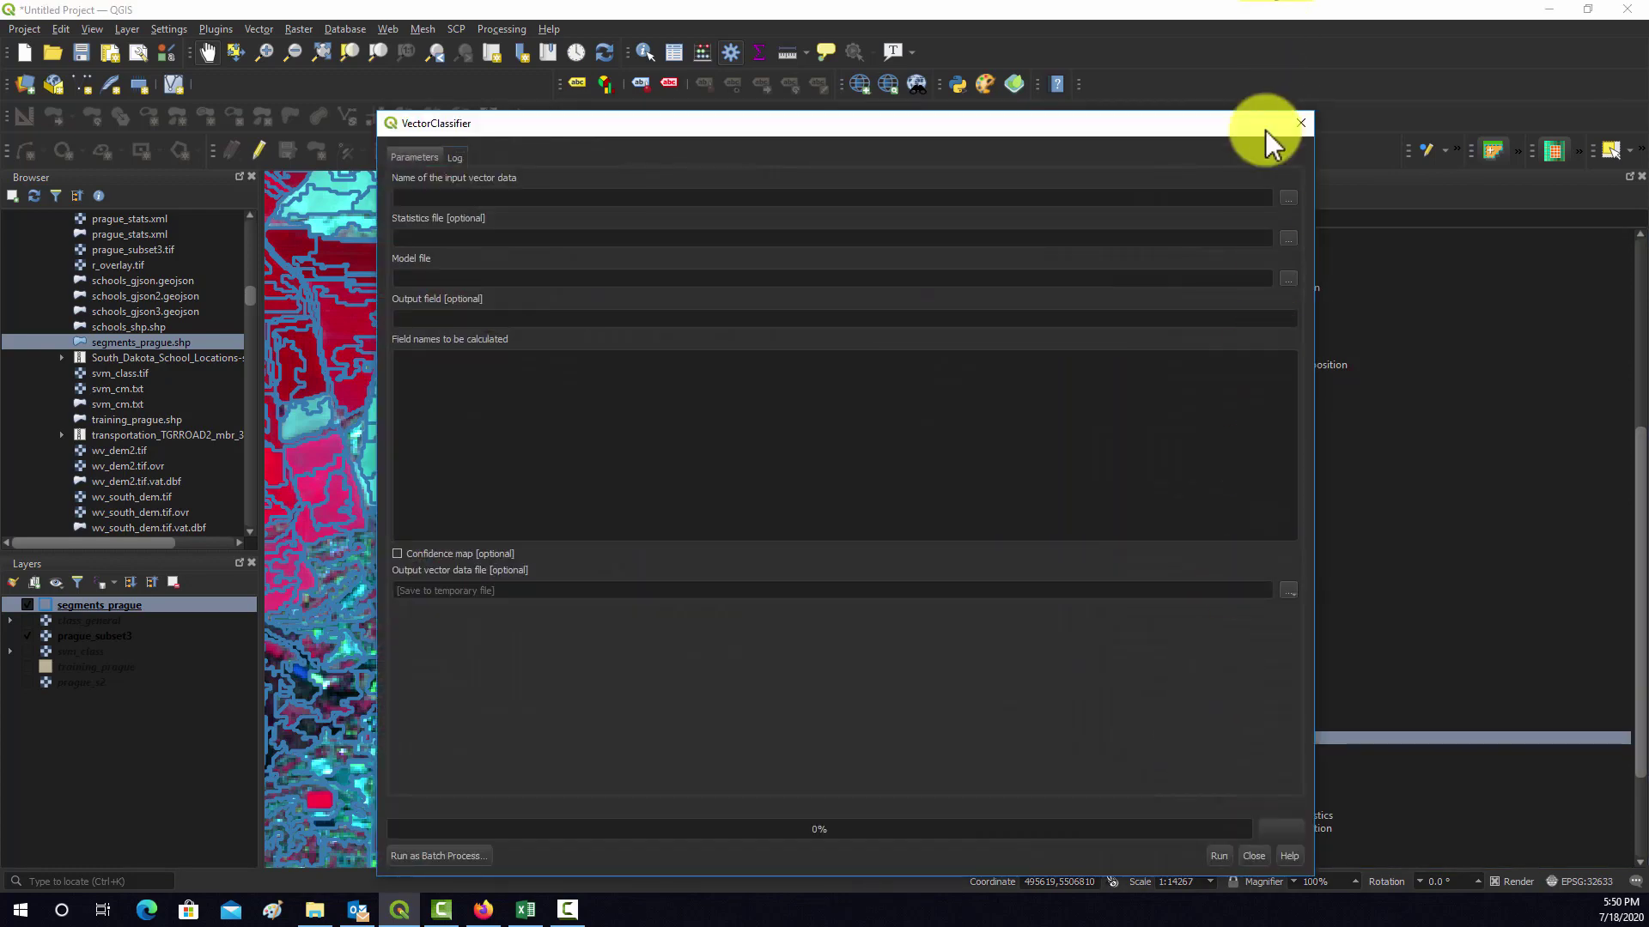
left_click(1300, 122)
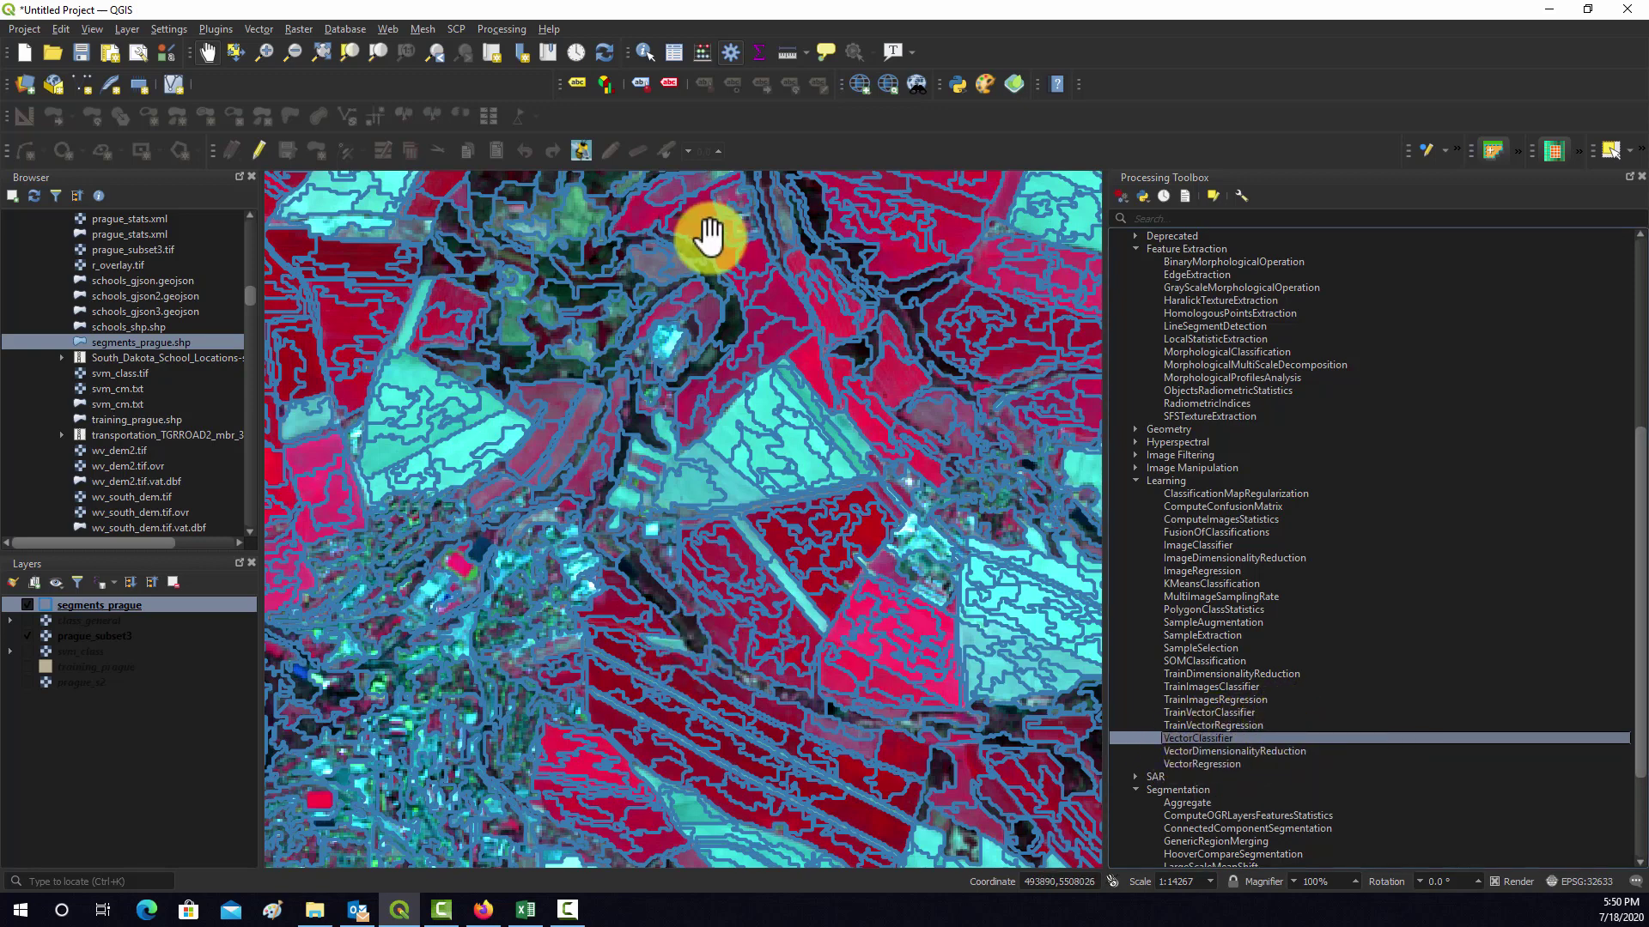
Zoom out, recentre the segmented image, and zoom back in.
scroll(885, 631, "down", 3)
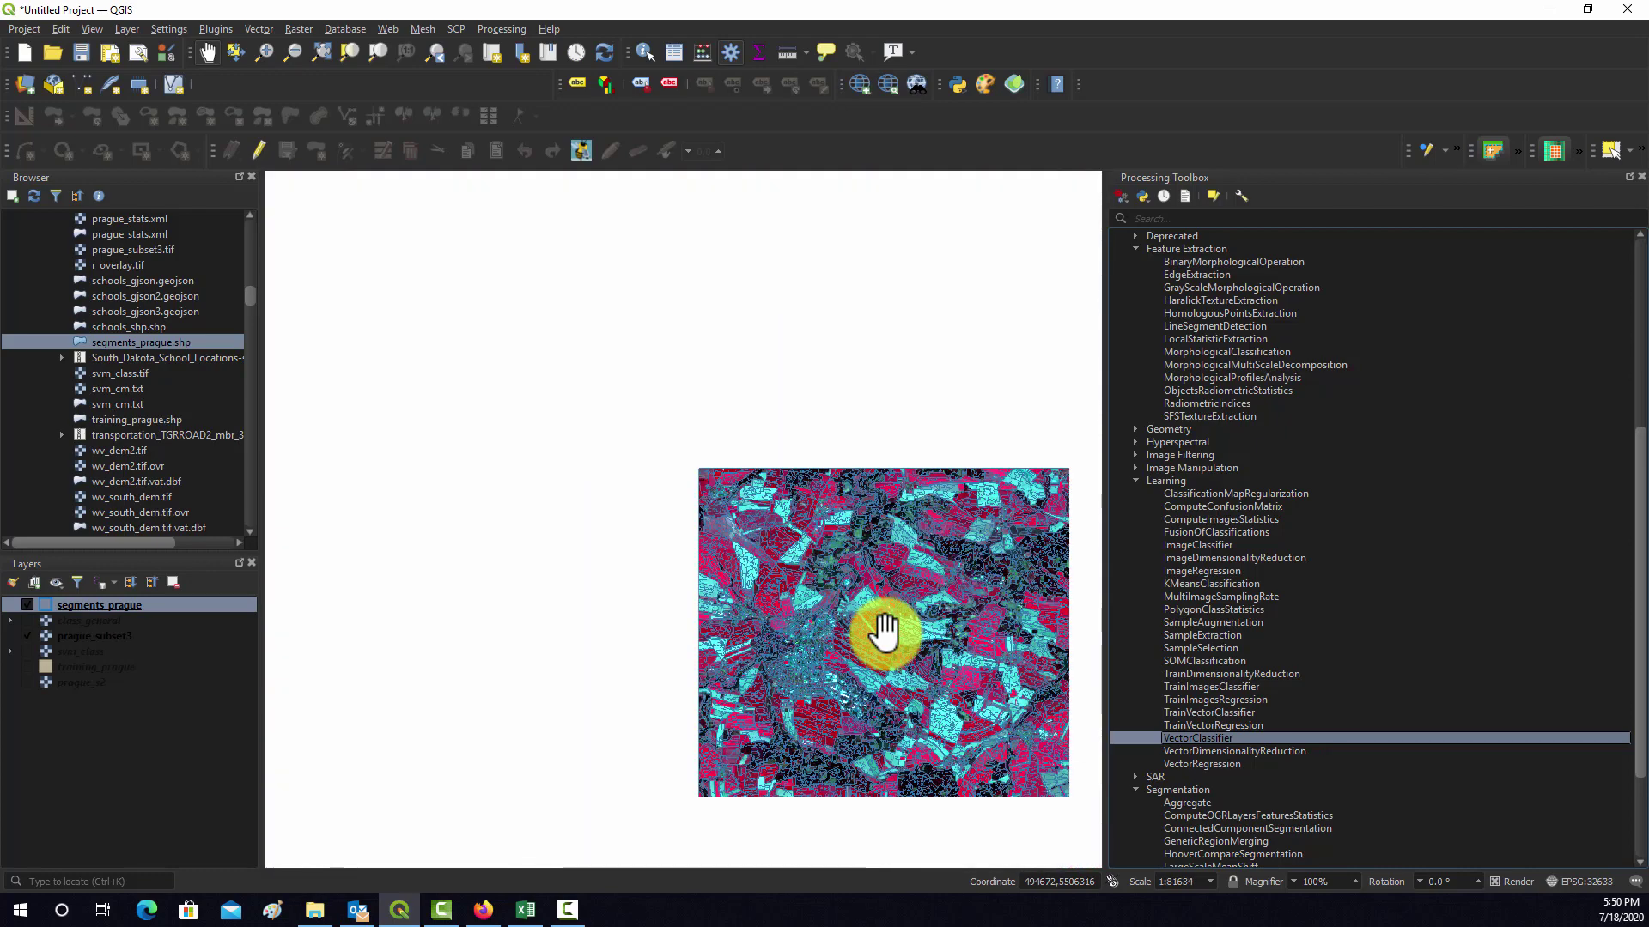
left_click_drag(916, 660, 784, 600)
scroll(784, 601, "up", 2)
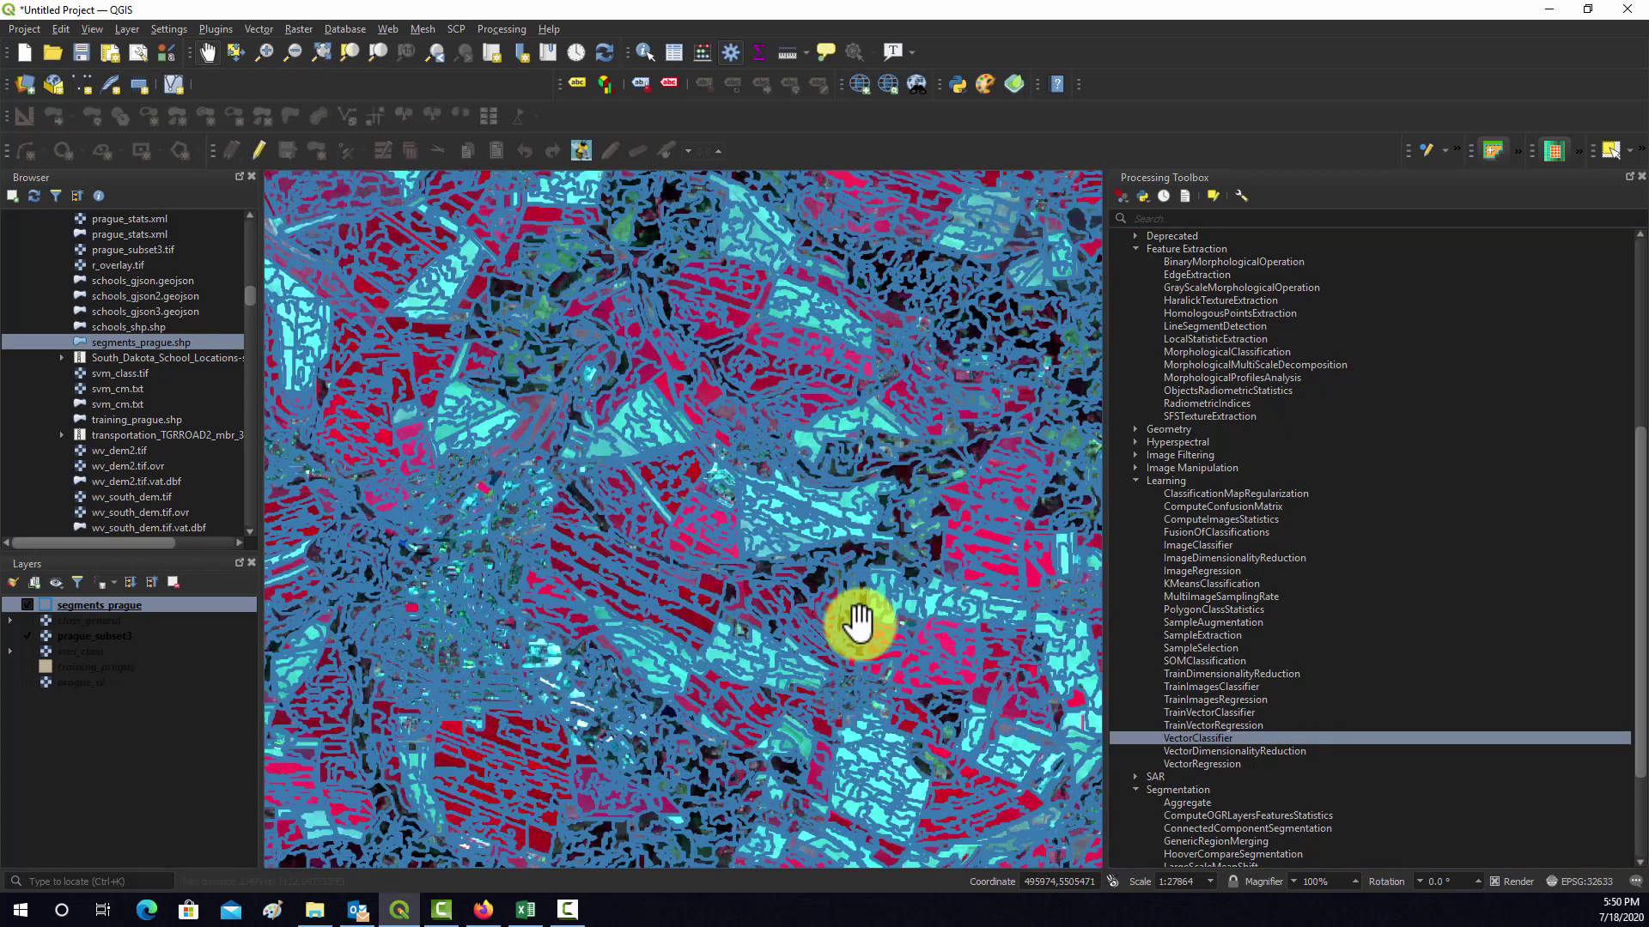